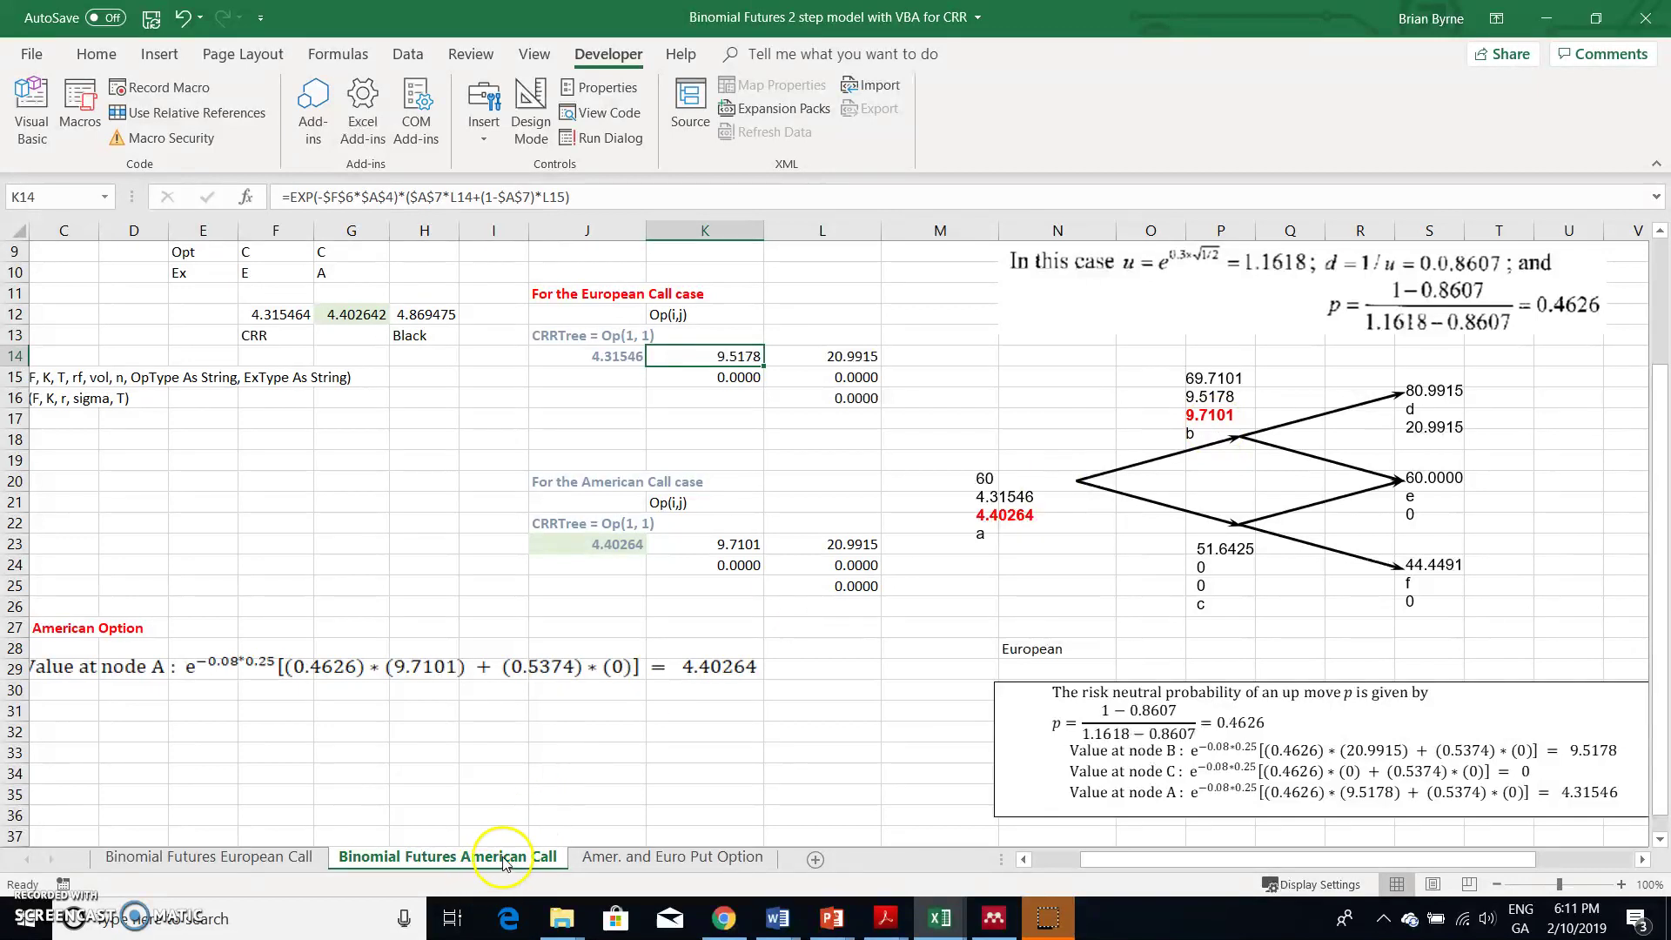
# Scroll around the American Call sheet to review its trees and node formulas
pyautogui.scroll(3, 1083, 473)
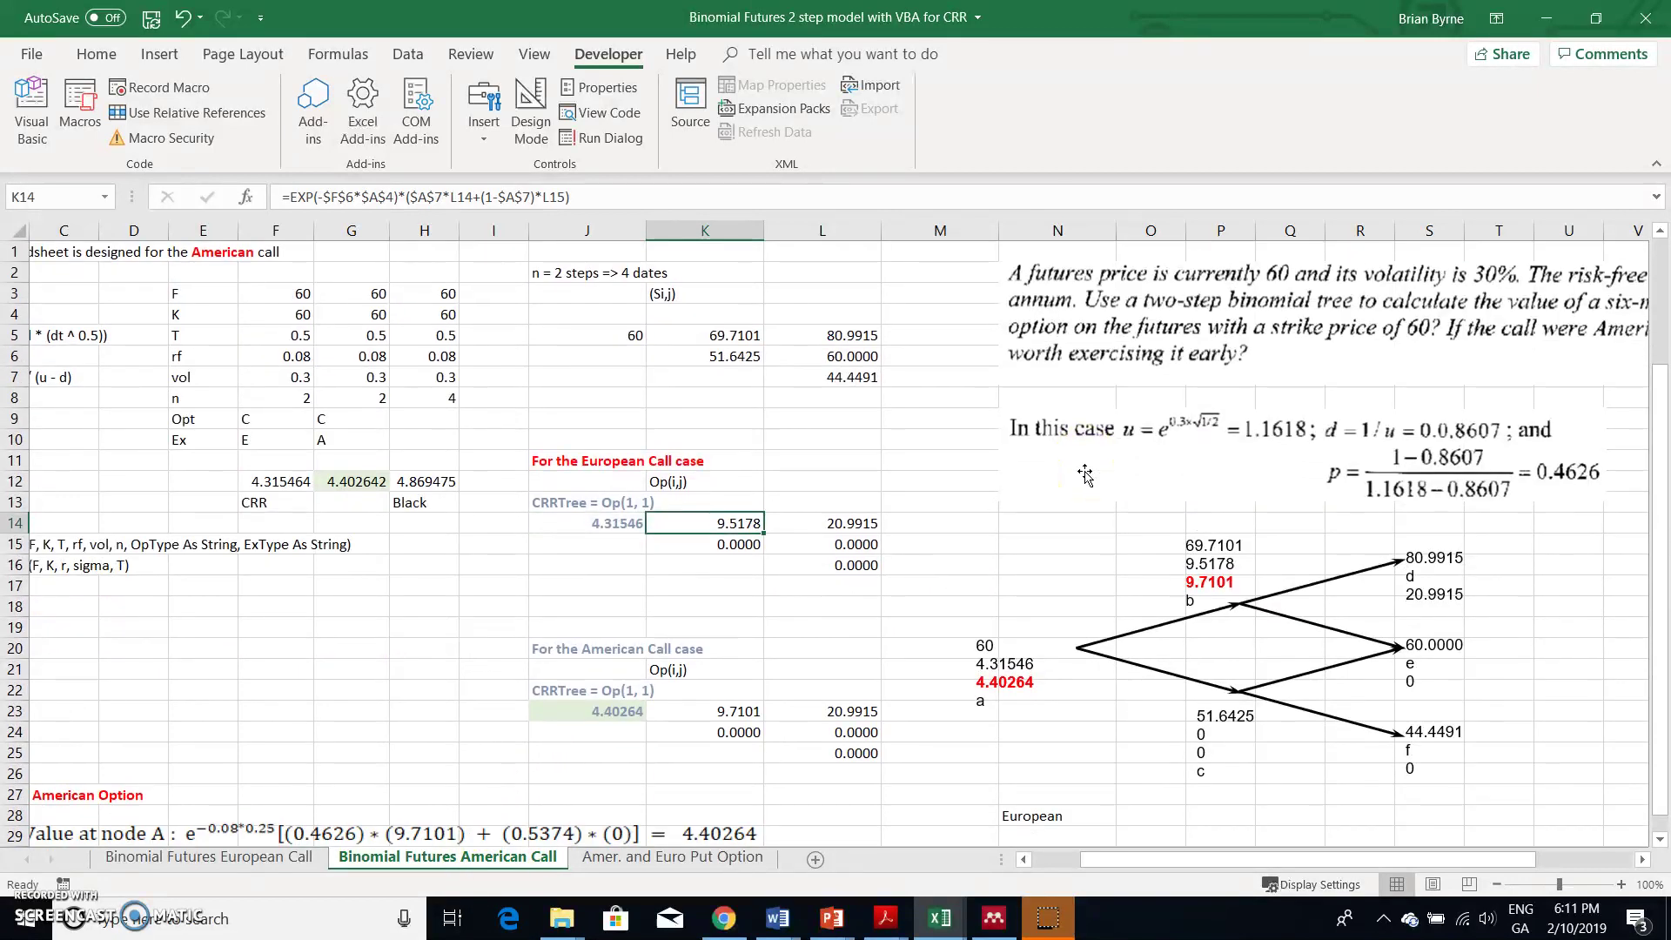
pyautogui.hscroll(3, 1085, 474)
pyautogui.hscroll(-1, 1085, 473)
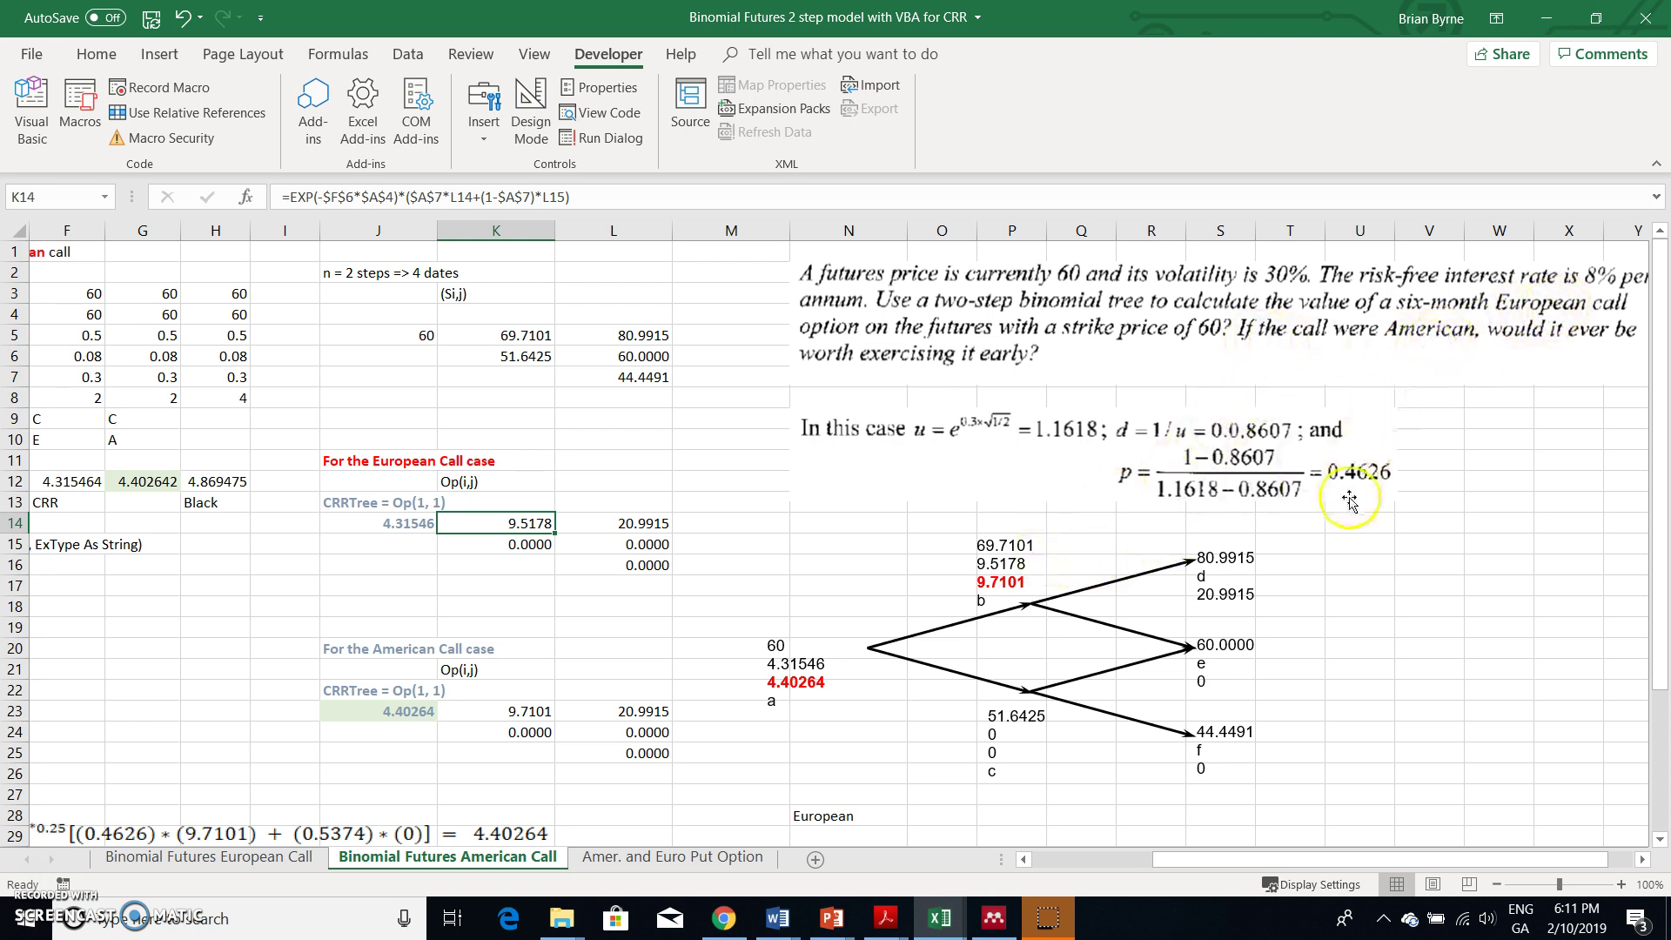
pyautogui.scroll(-2, 1349, 501)
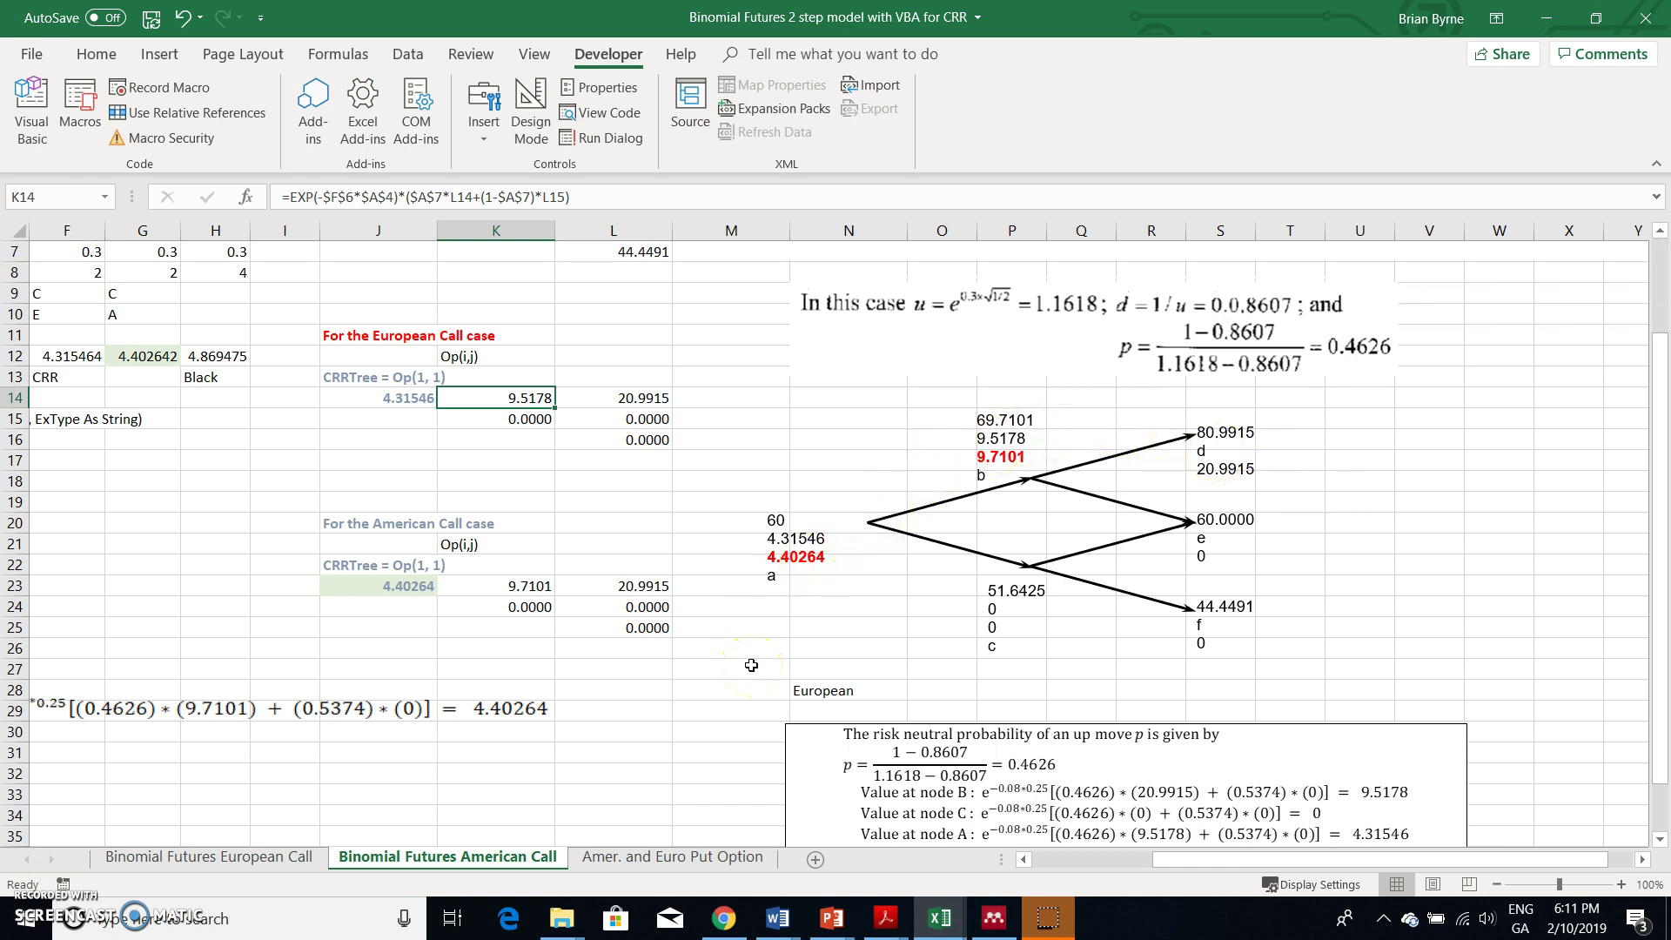
pyautogui.scroll(-3, 751, 665)
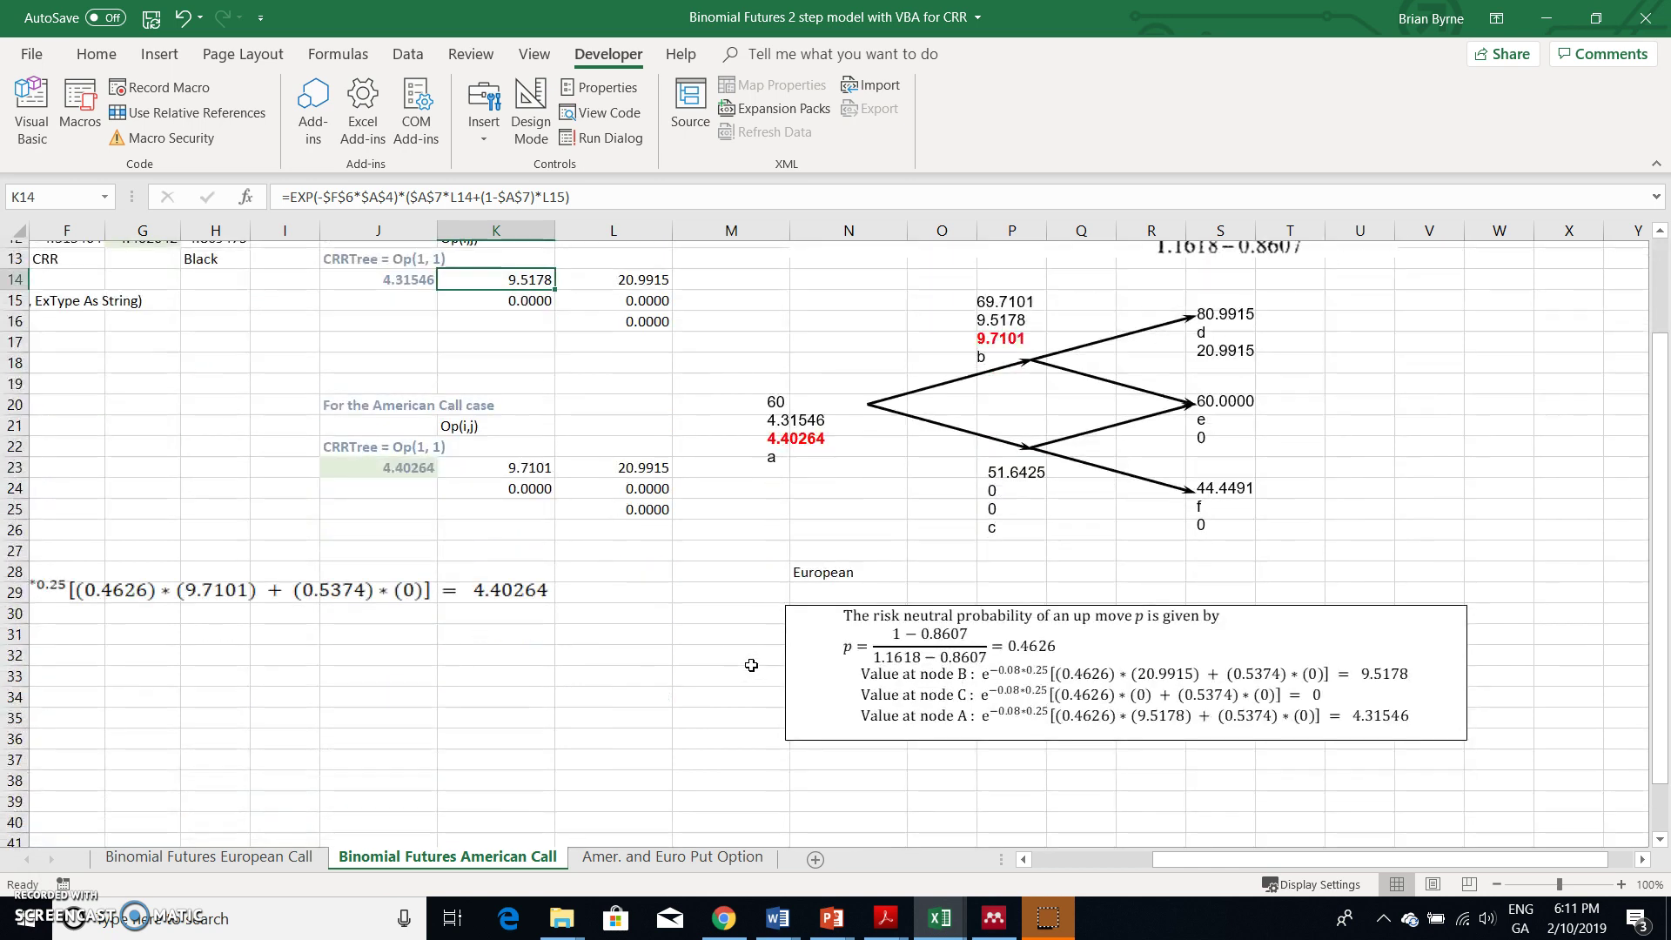
pyautogui.scroll(4, 751, 665)
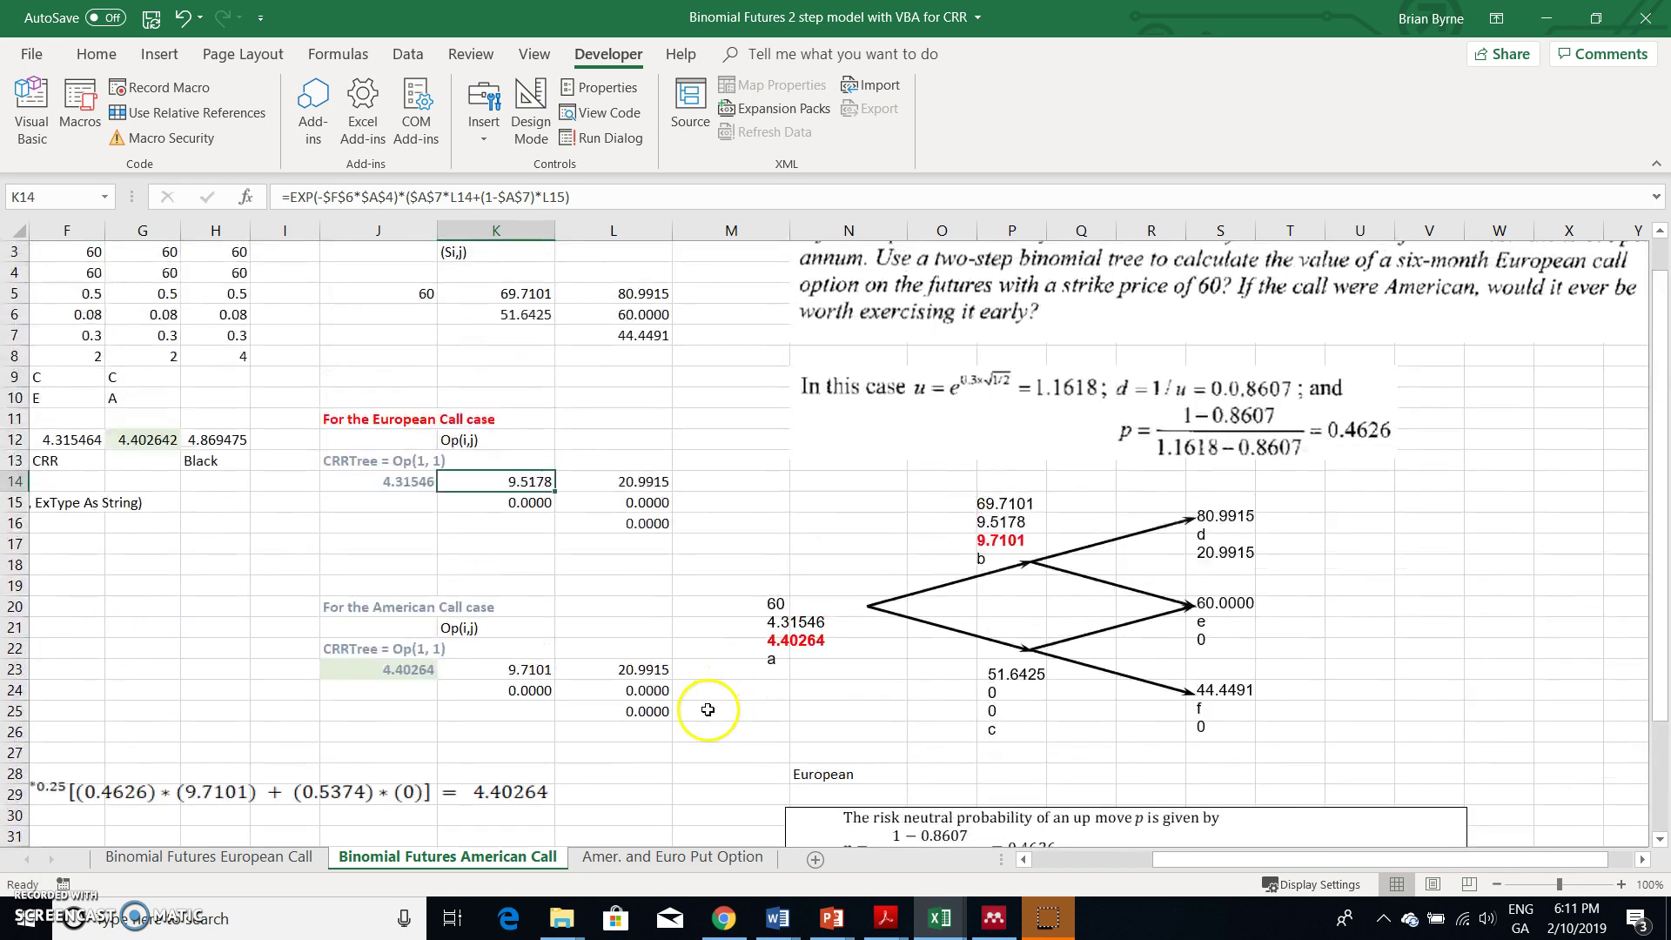
pyautogui.hscroll(-3, 639, 804)
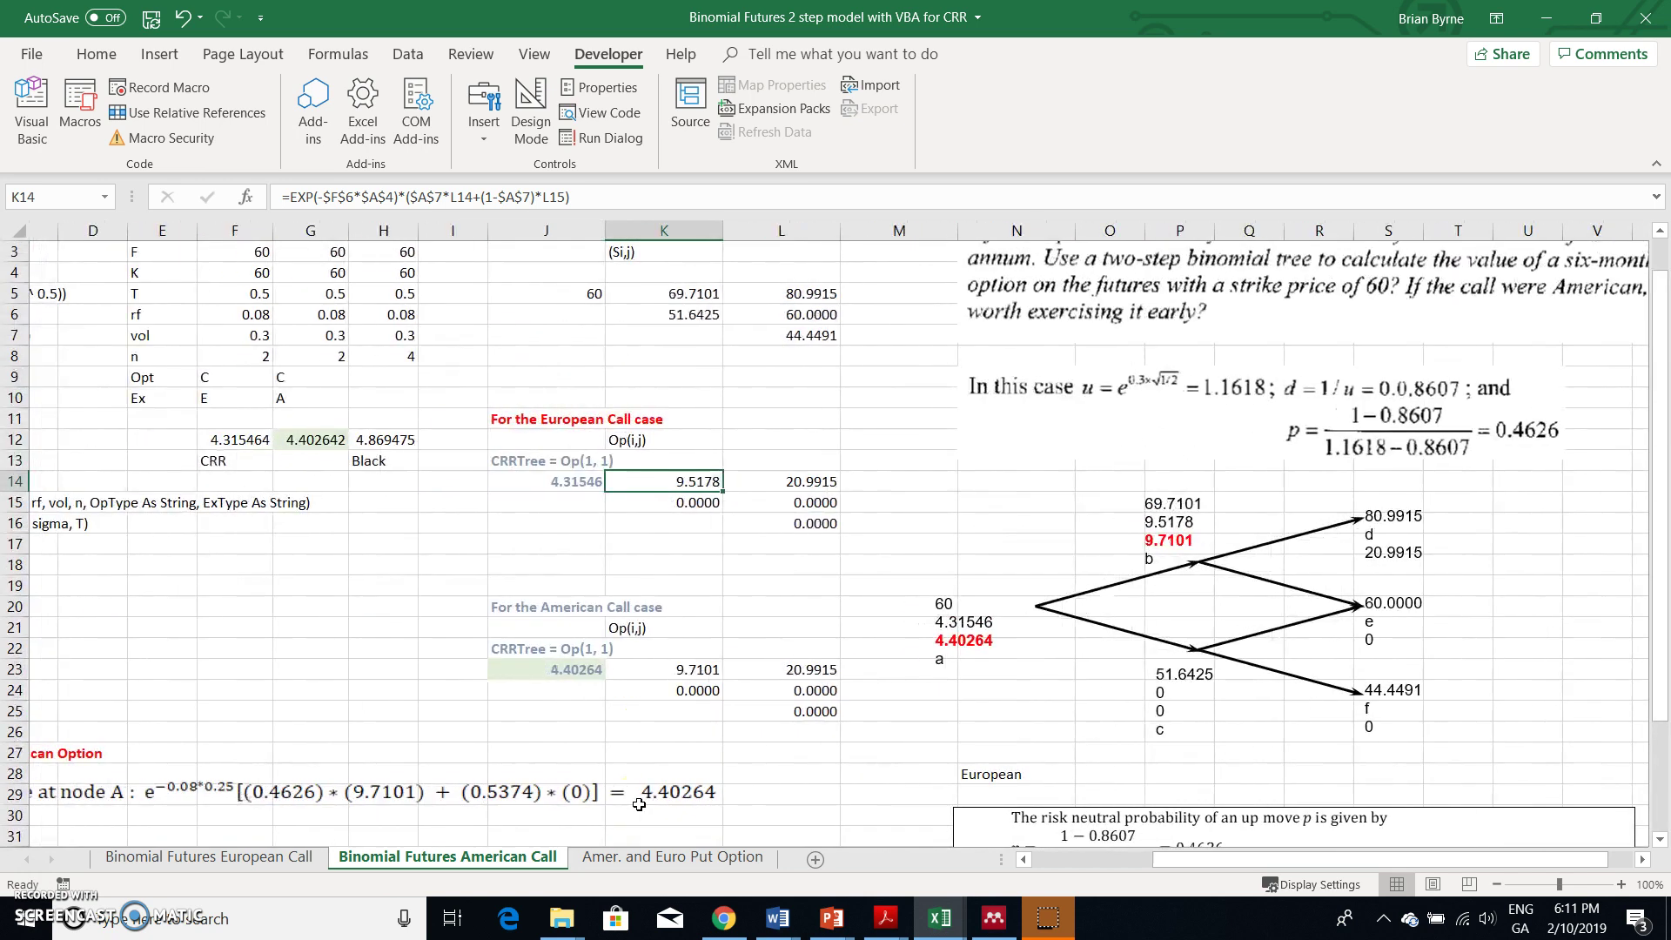
pyautogui.hscroll(5, 638, 804)
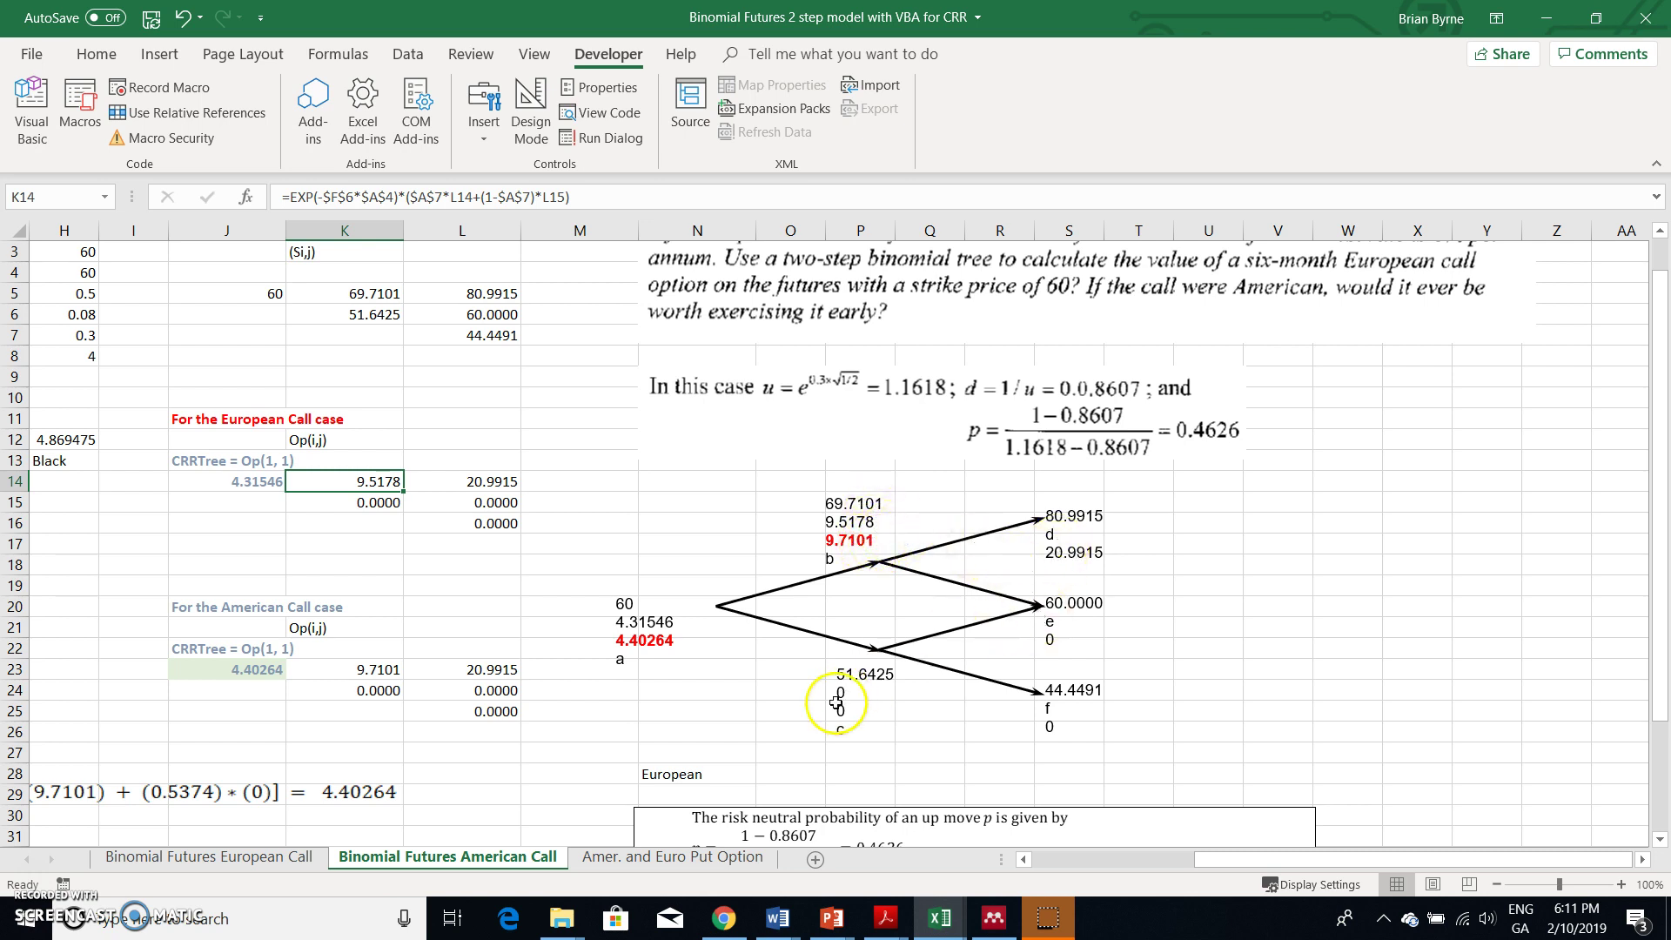
pyautogui.scroll(-3, 836, 703)
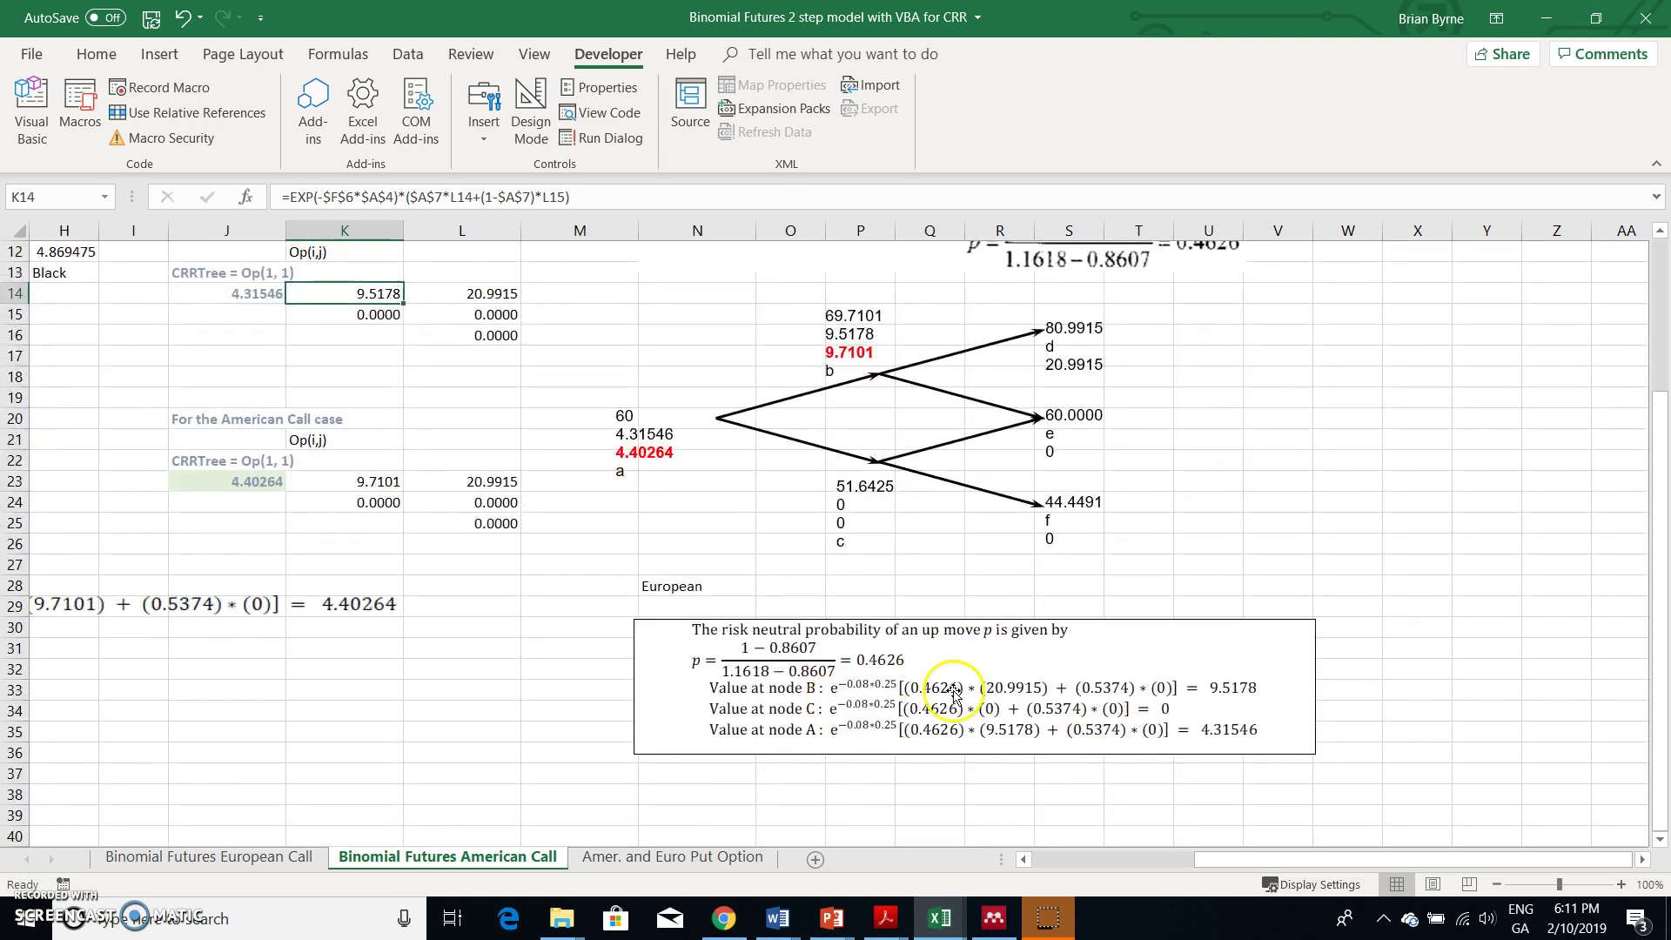
pyautogui.hscroll(-3, 272, 741)
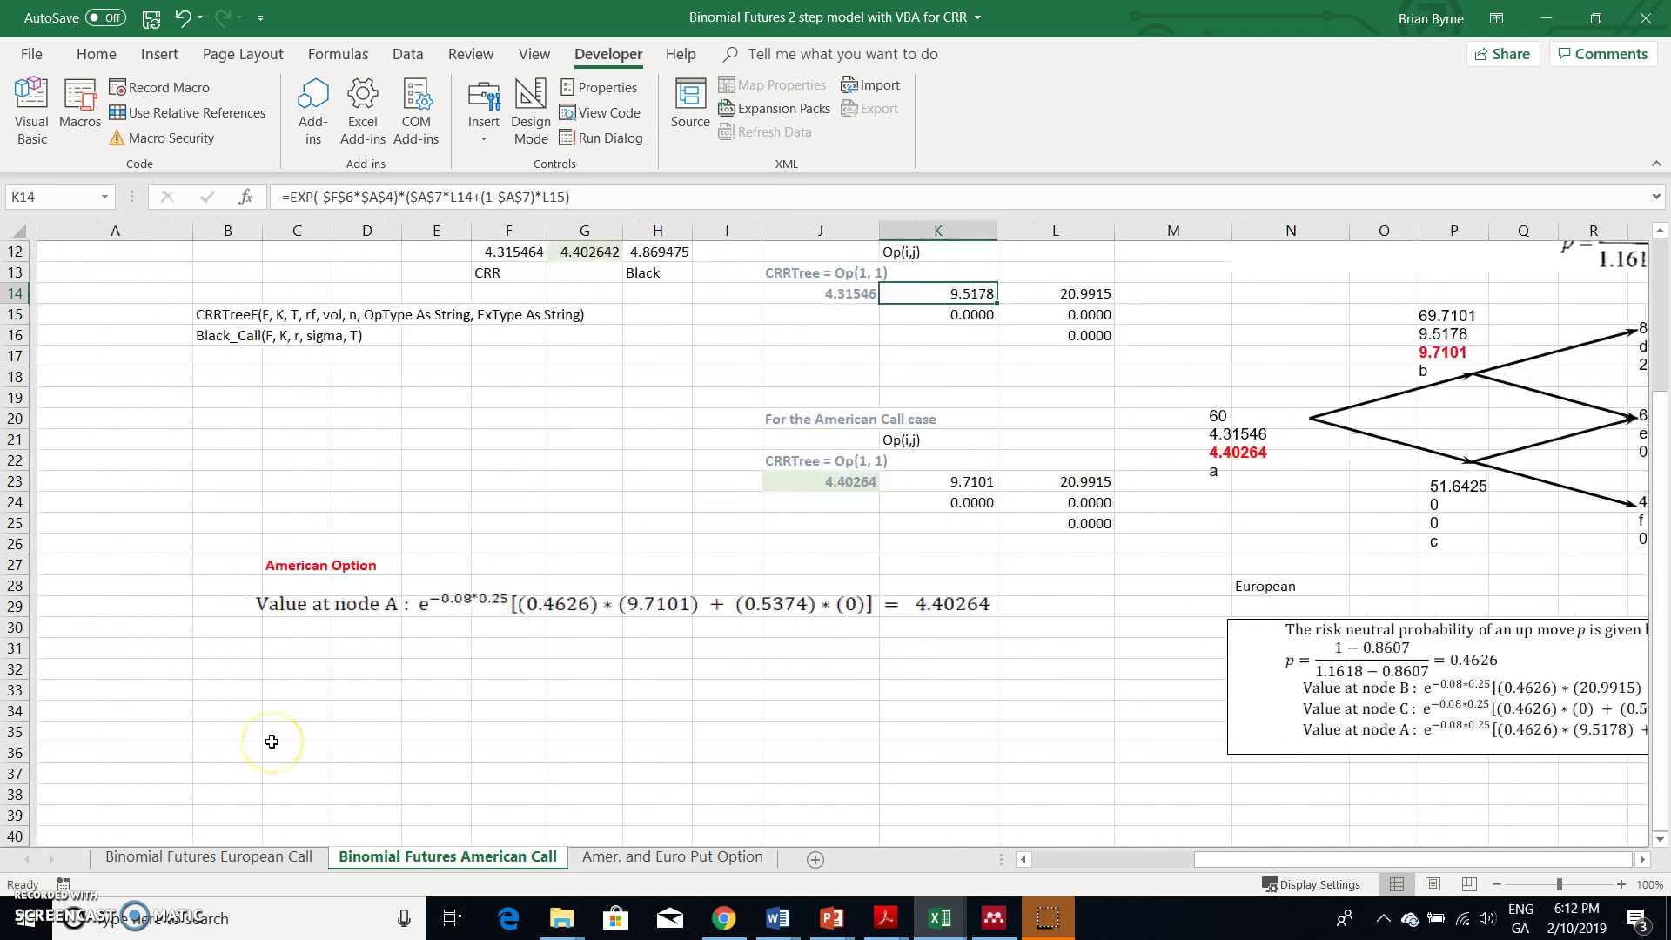
# Glance at the European Call sheet, then review the American Call problem text, tree and probability box
pyautogui.click(175, 856)
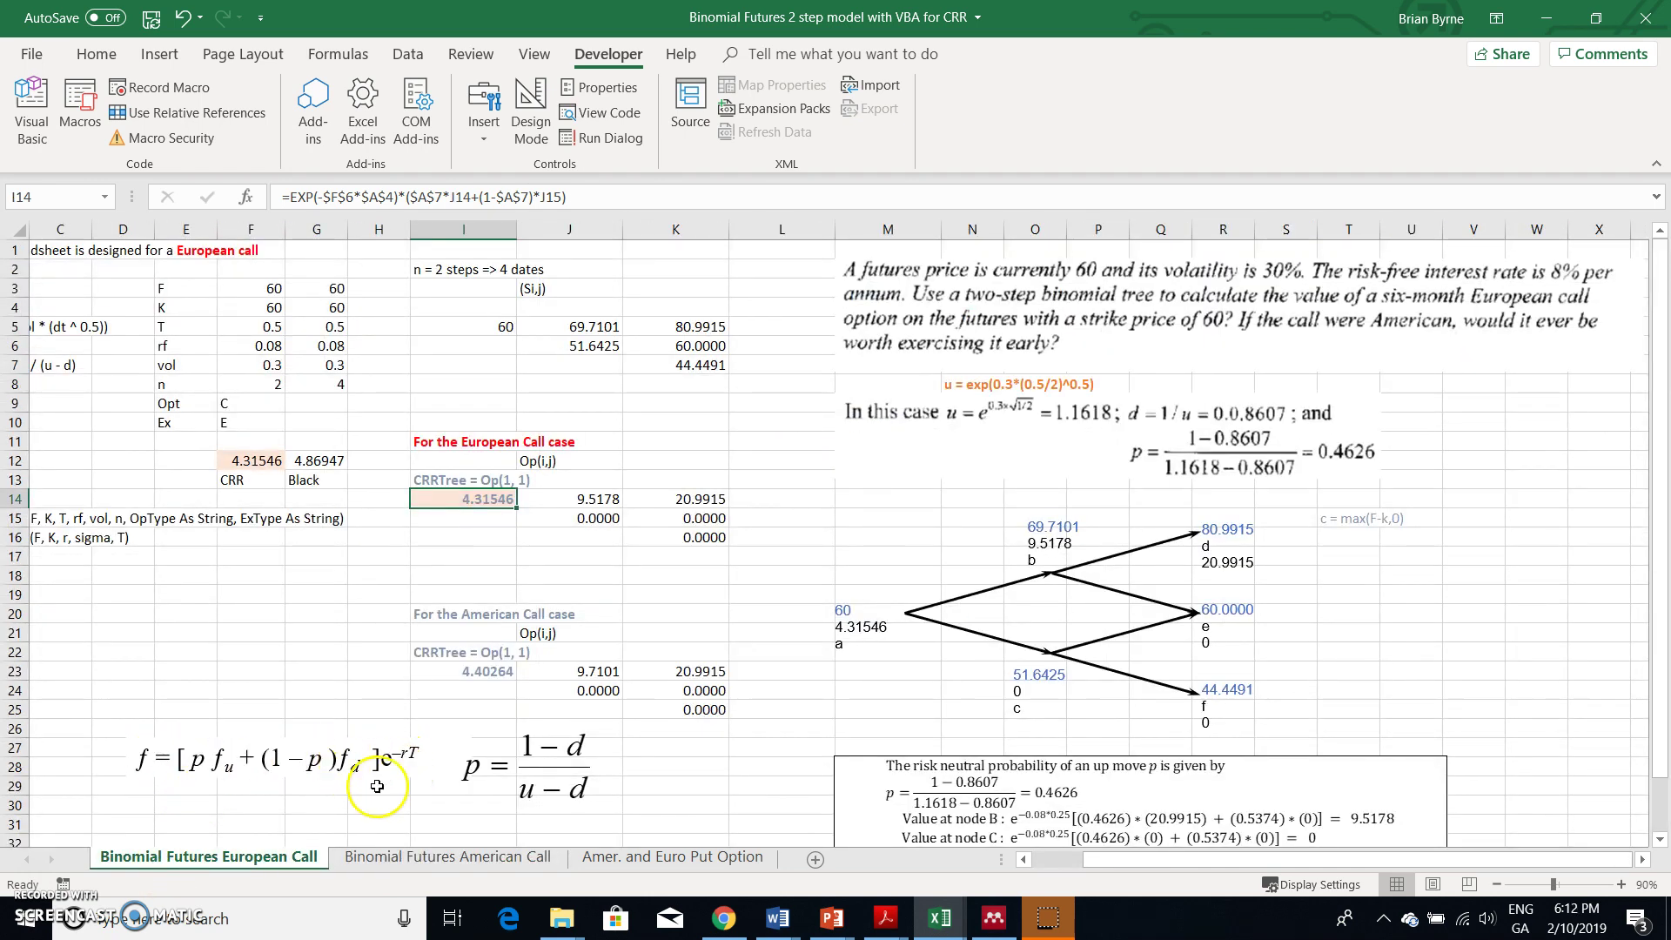
pyautogui.click(447, 856)
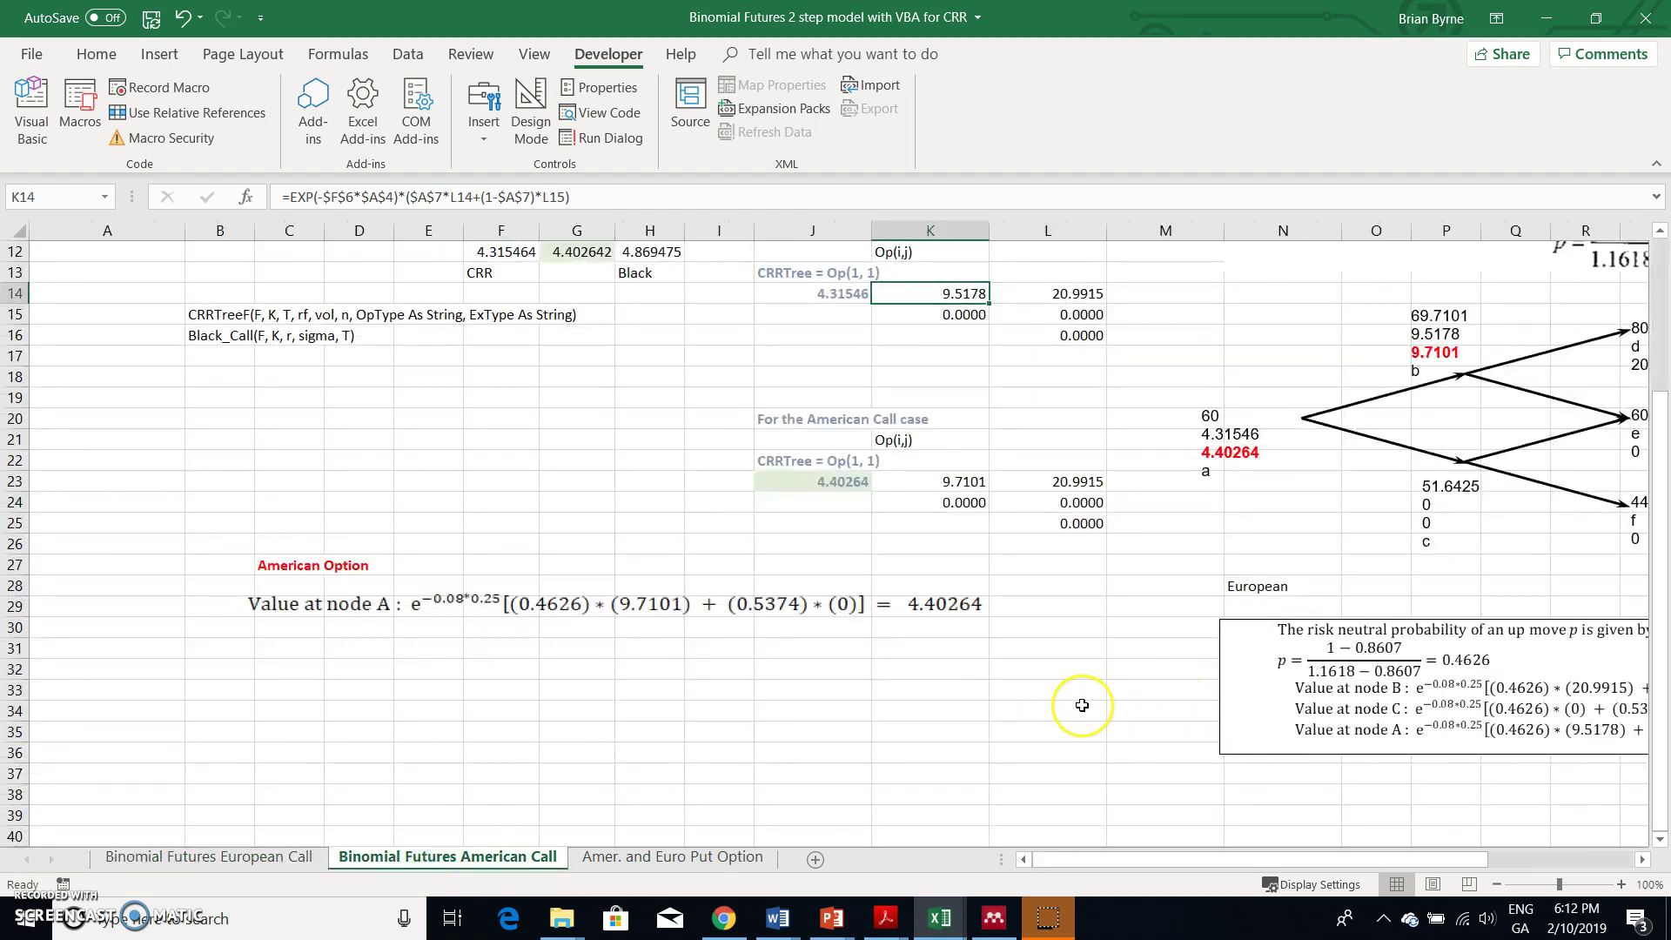
pyautogui.hscroll(5, 1082, 705)
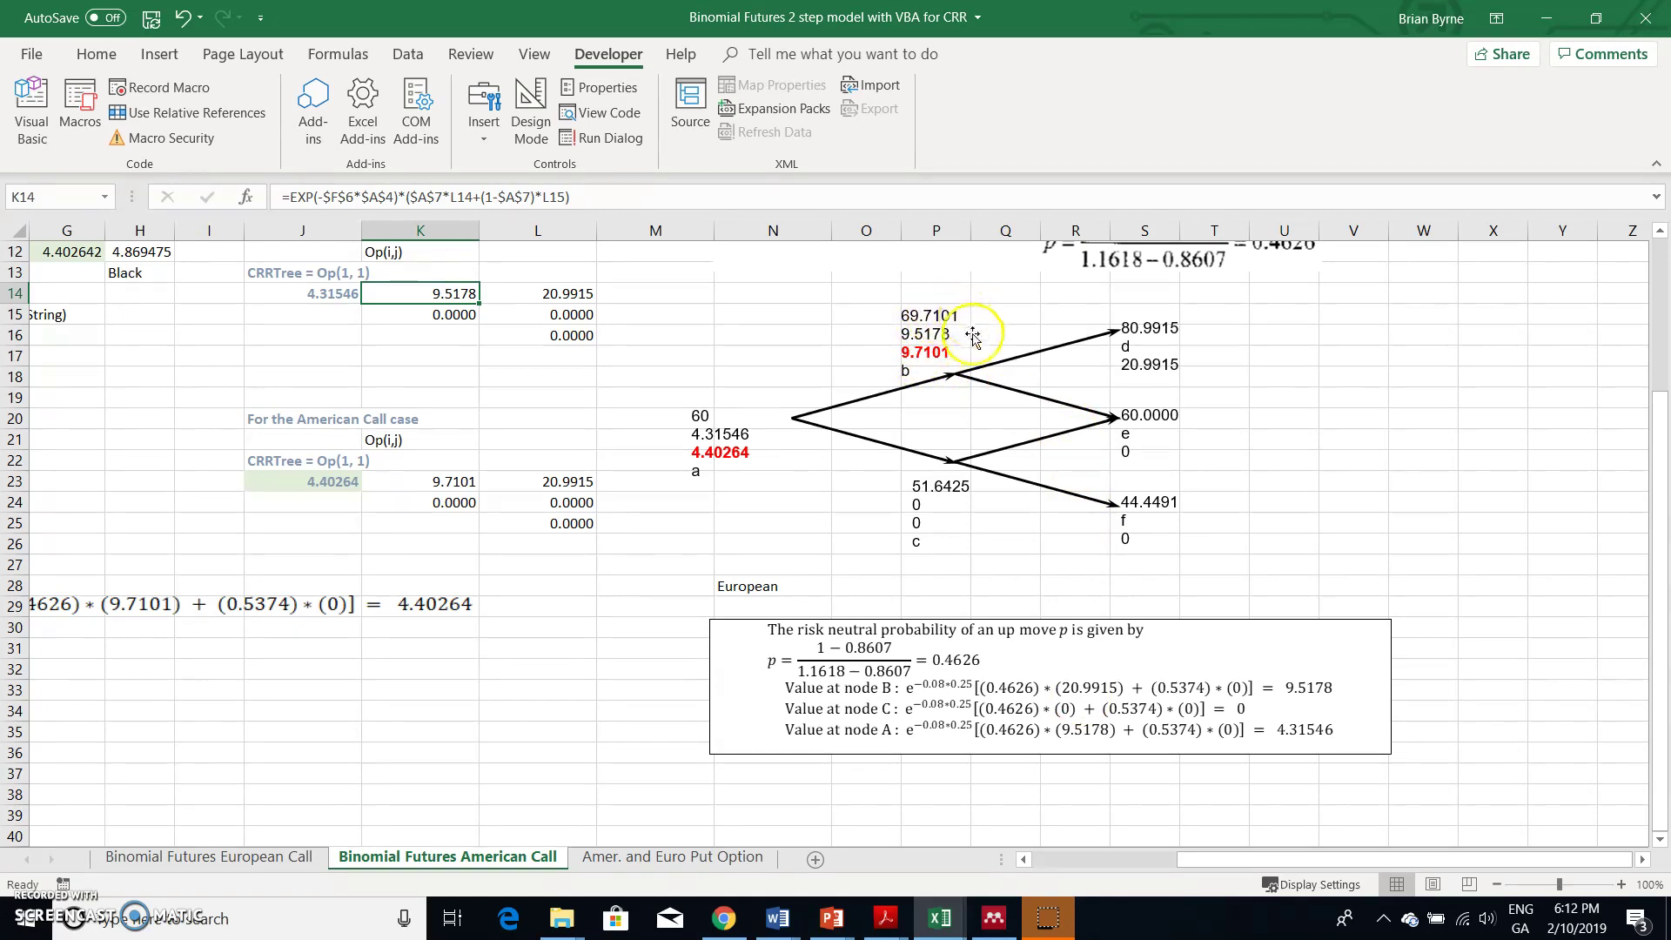
pyautogui.scroll(4, 972, 340)
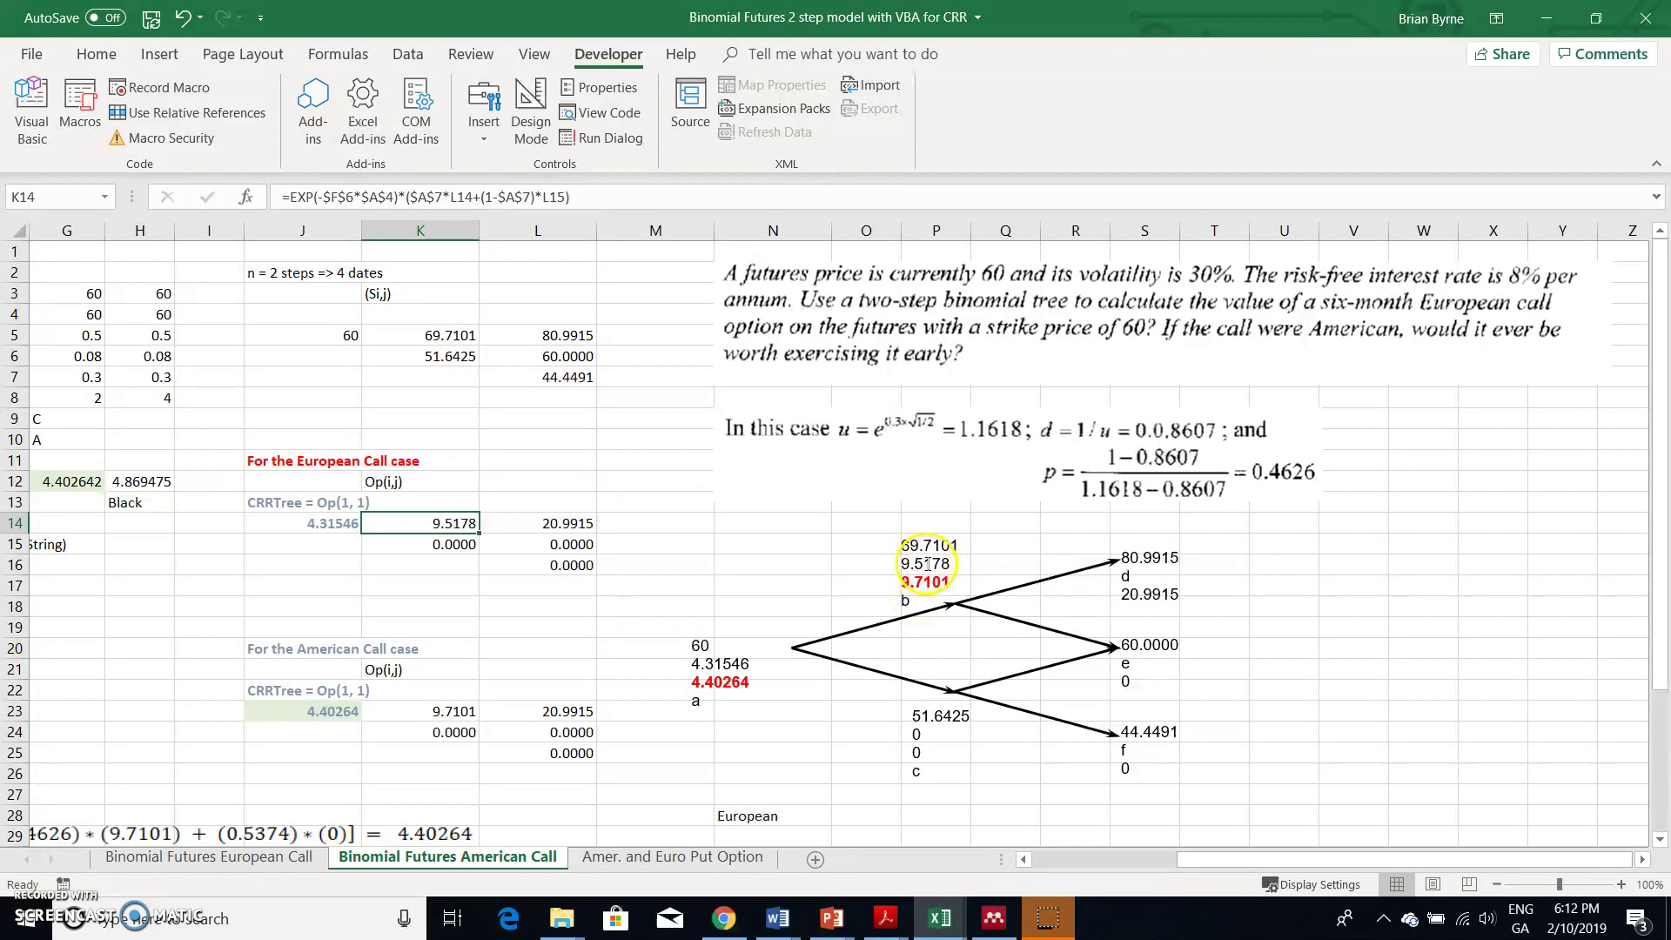
pyautogui.scroll(-2, 657, 676)
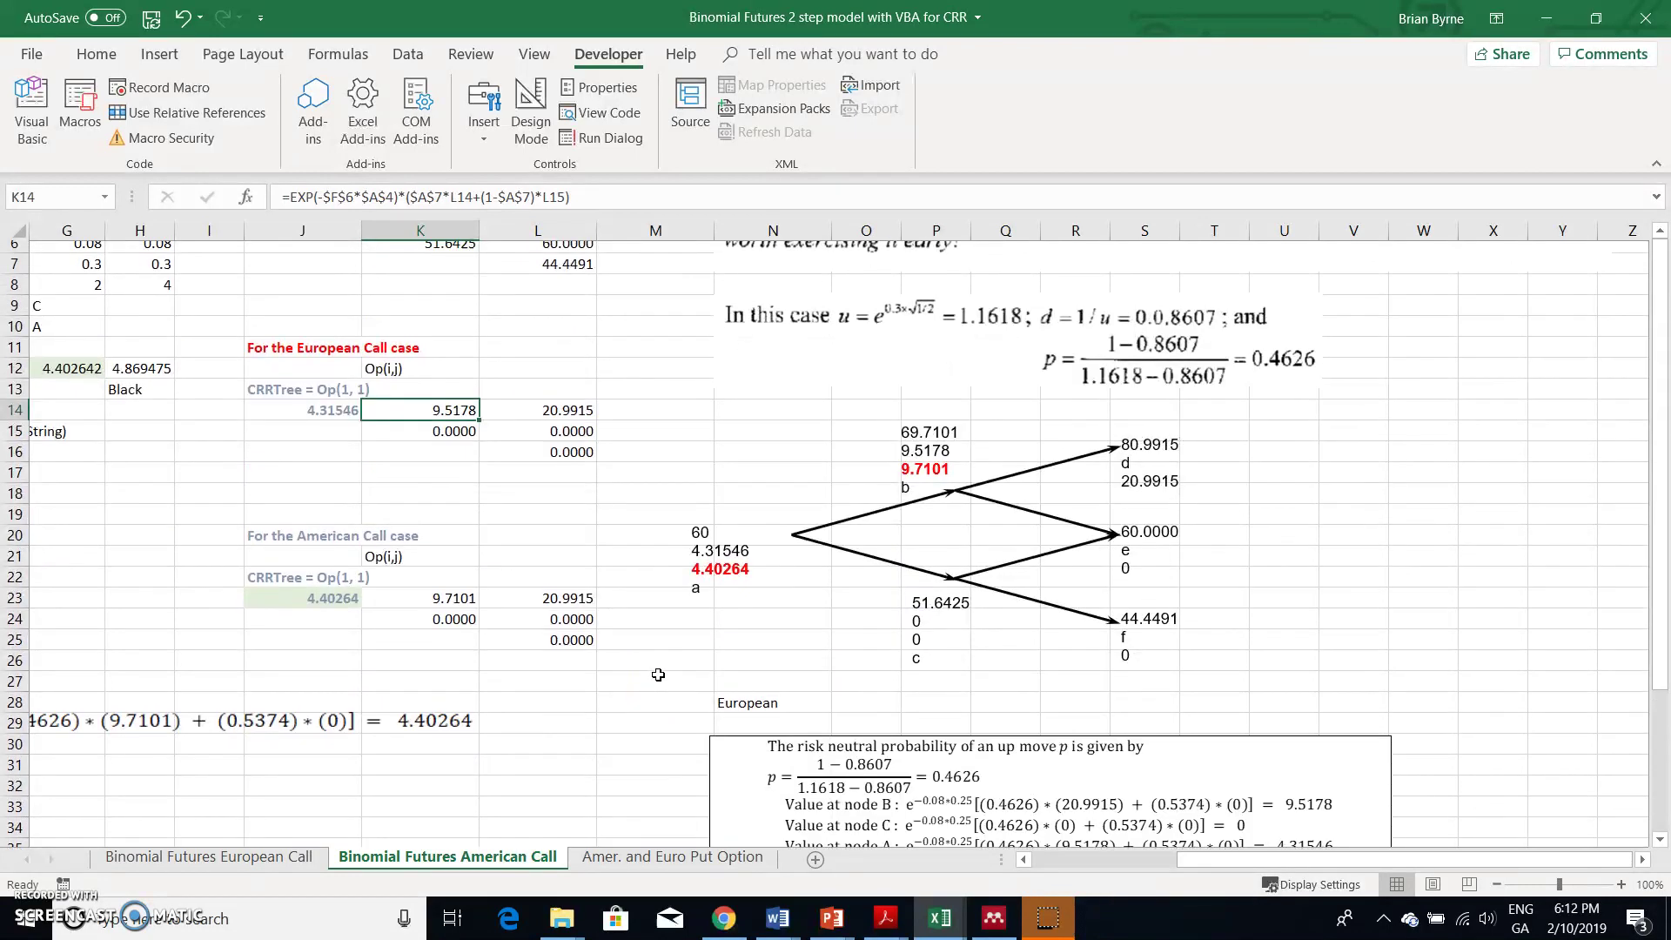
pyautogui.scroll(-1, 658, 676)
pyautogui.scroll(-1, 657, 675)
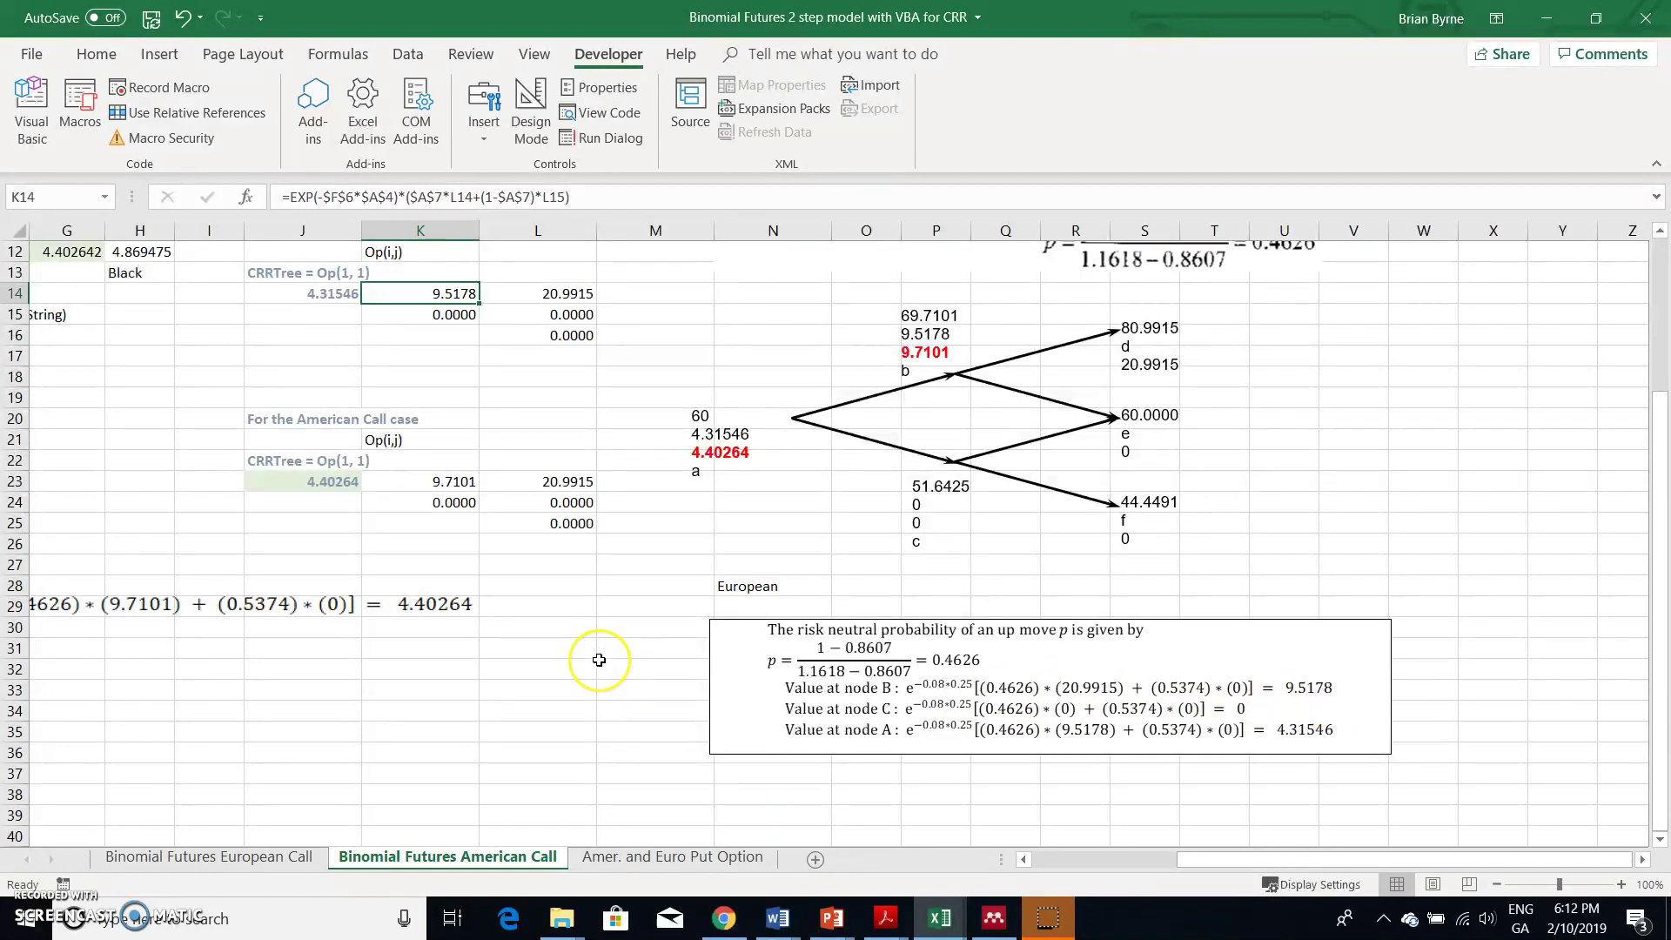
pyautogui.scroll(3, 601, 656)
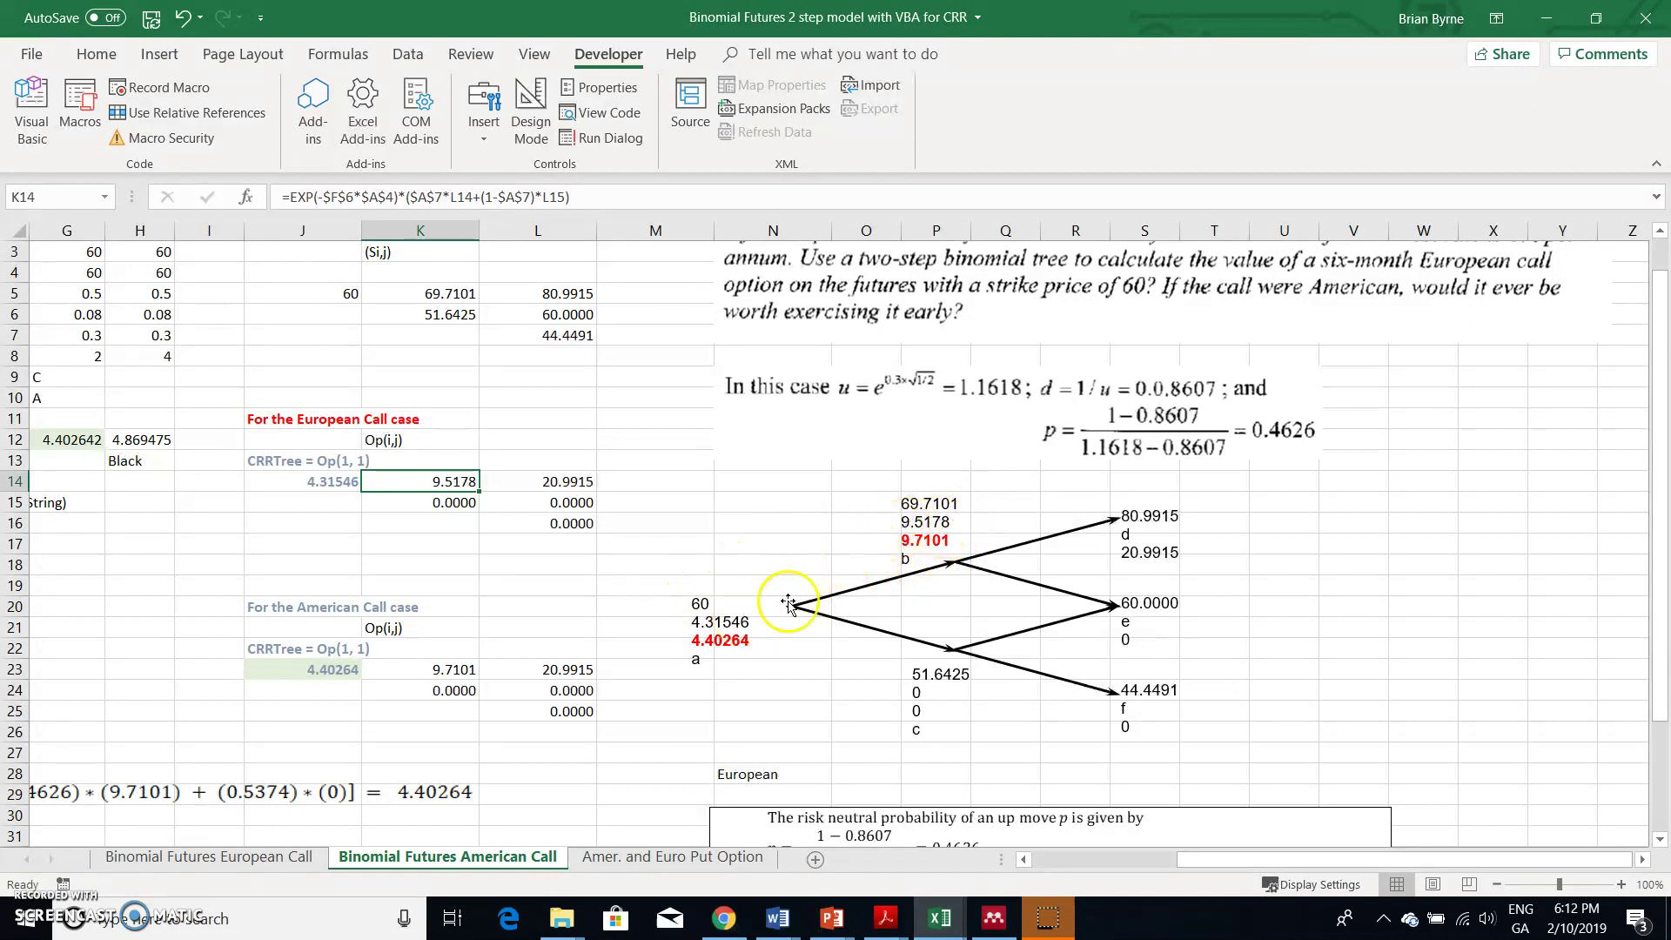
pyautogui.scroll(1, 929, 560)
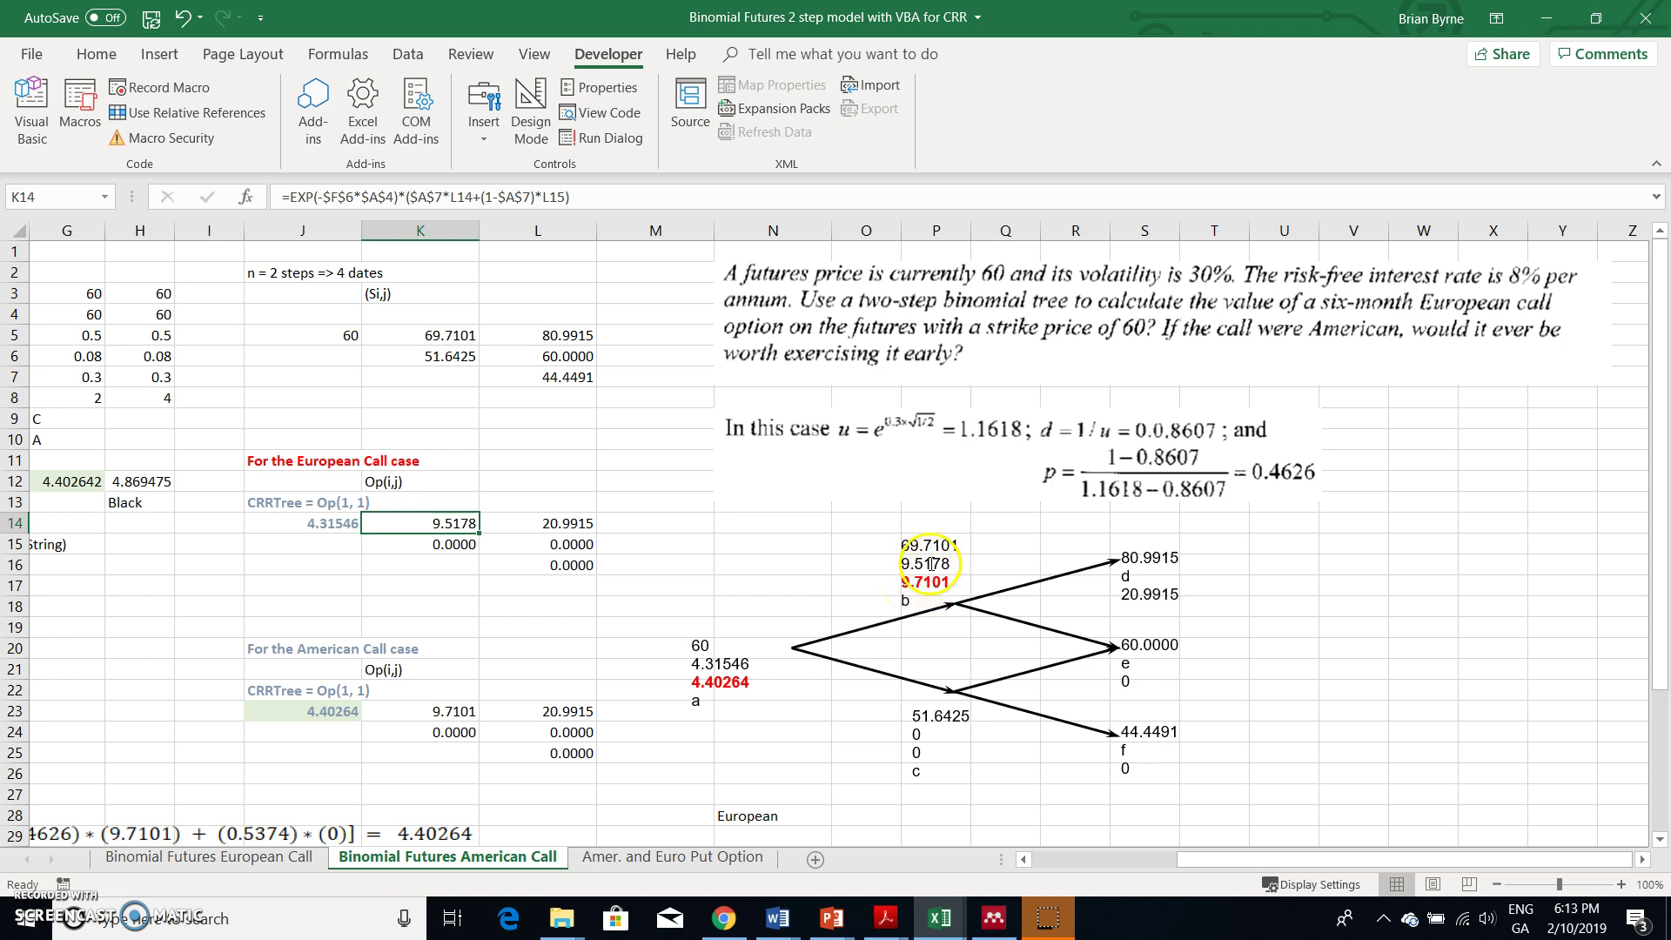
pyautogui.scroll(-4, 936, 564)
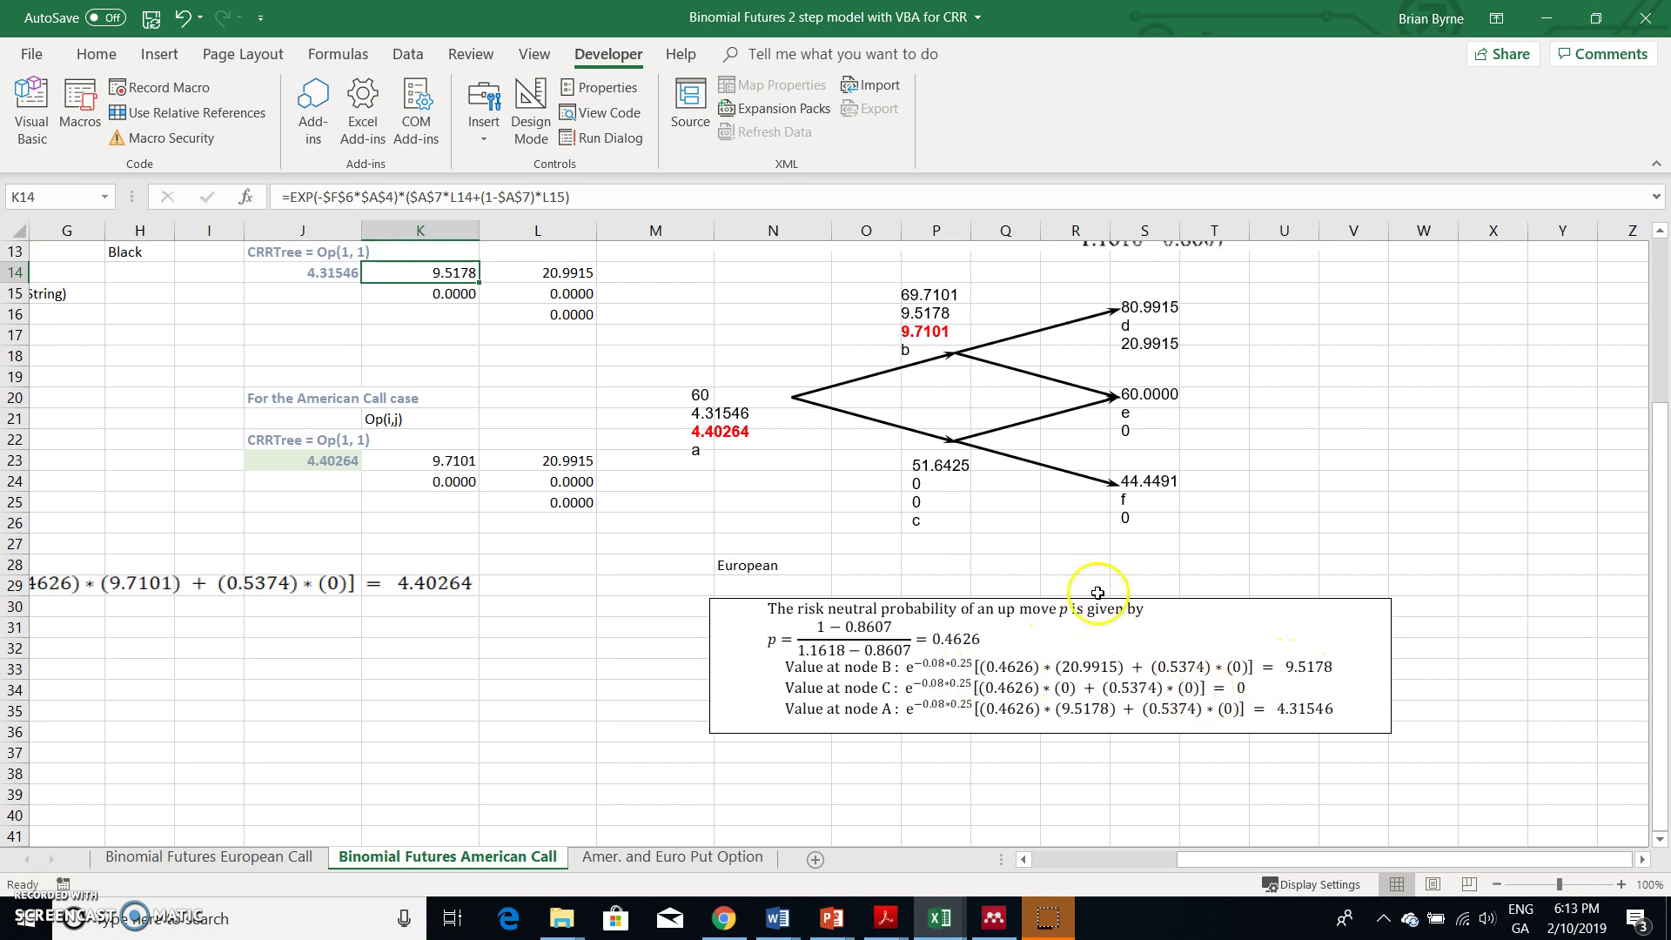
pyautogui.scroll(3, 1088, 797)
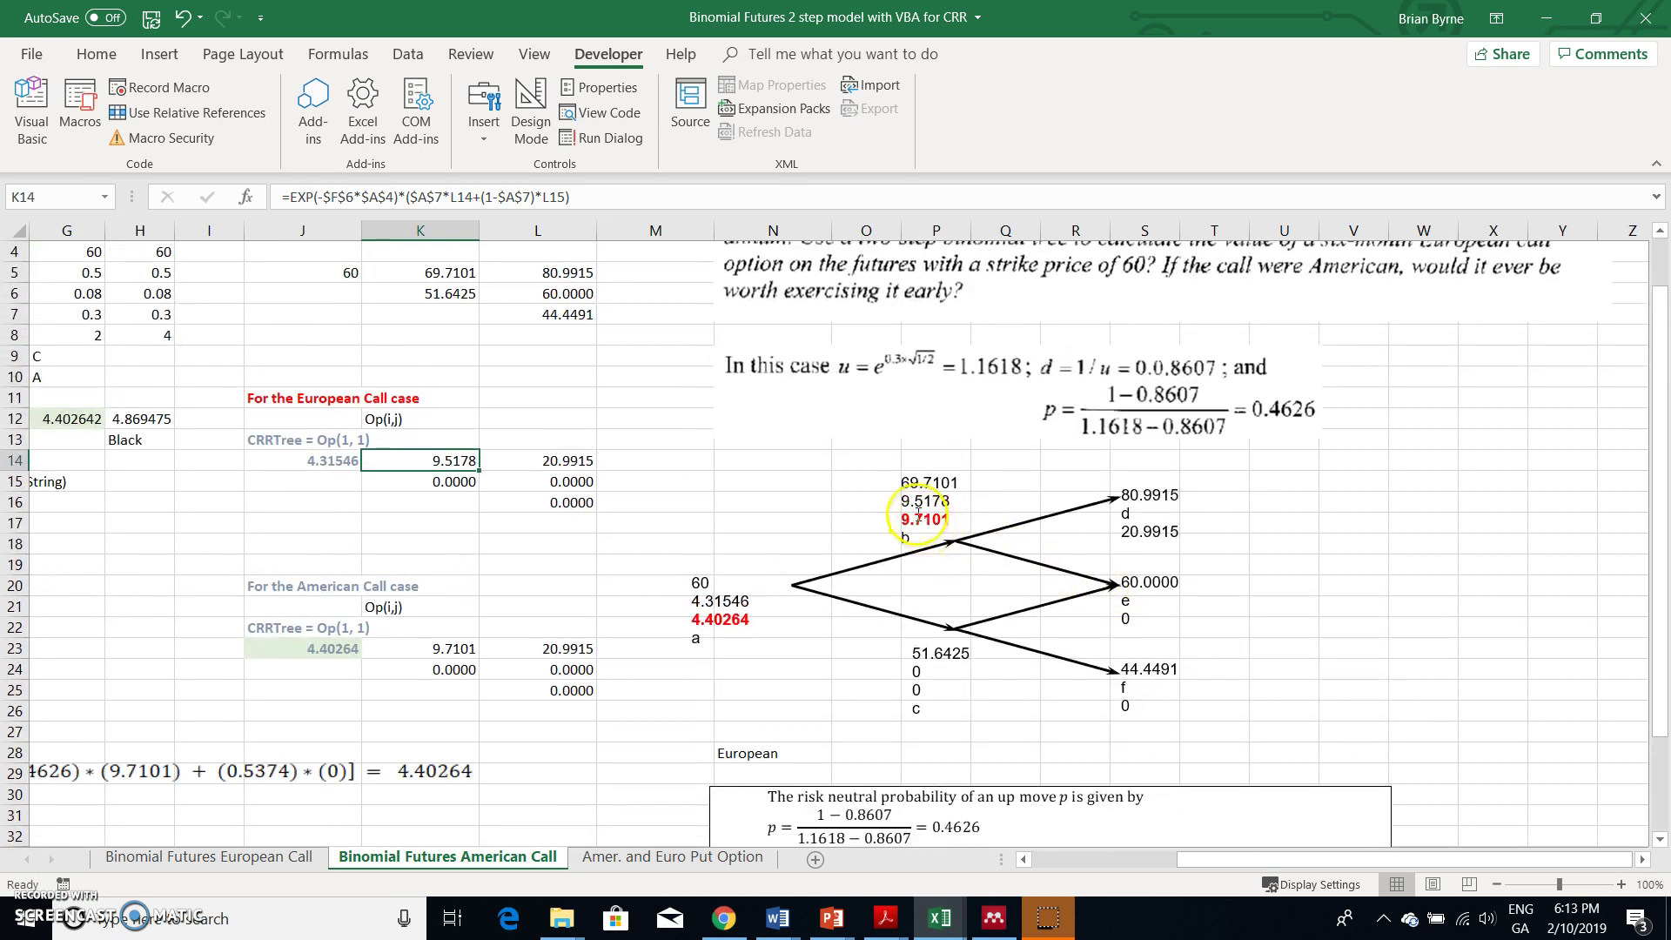
pyautogui.hscroll(-2, 975, 734)
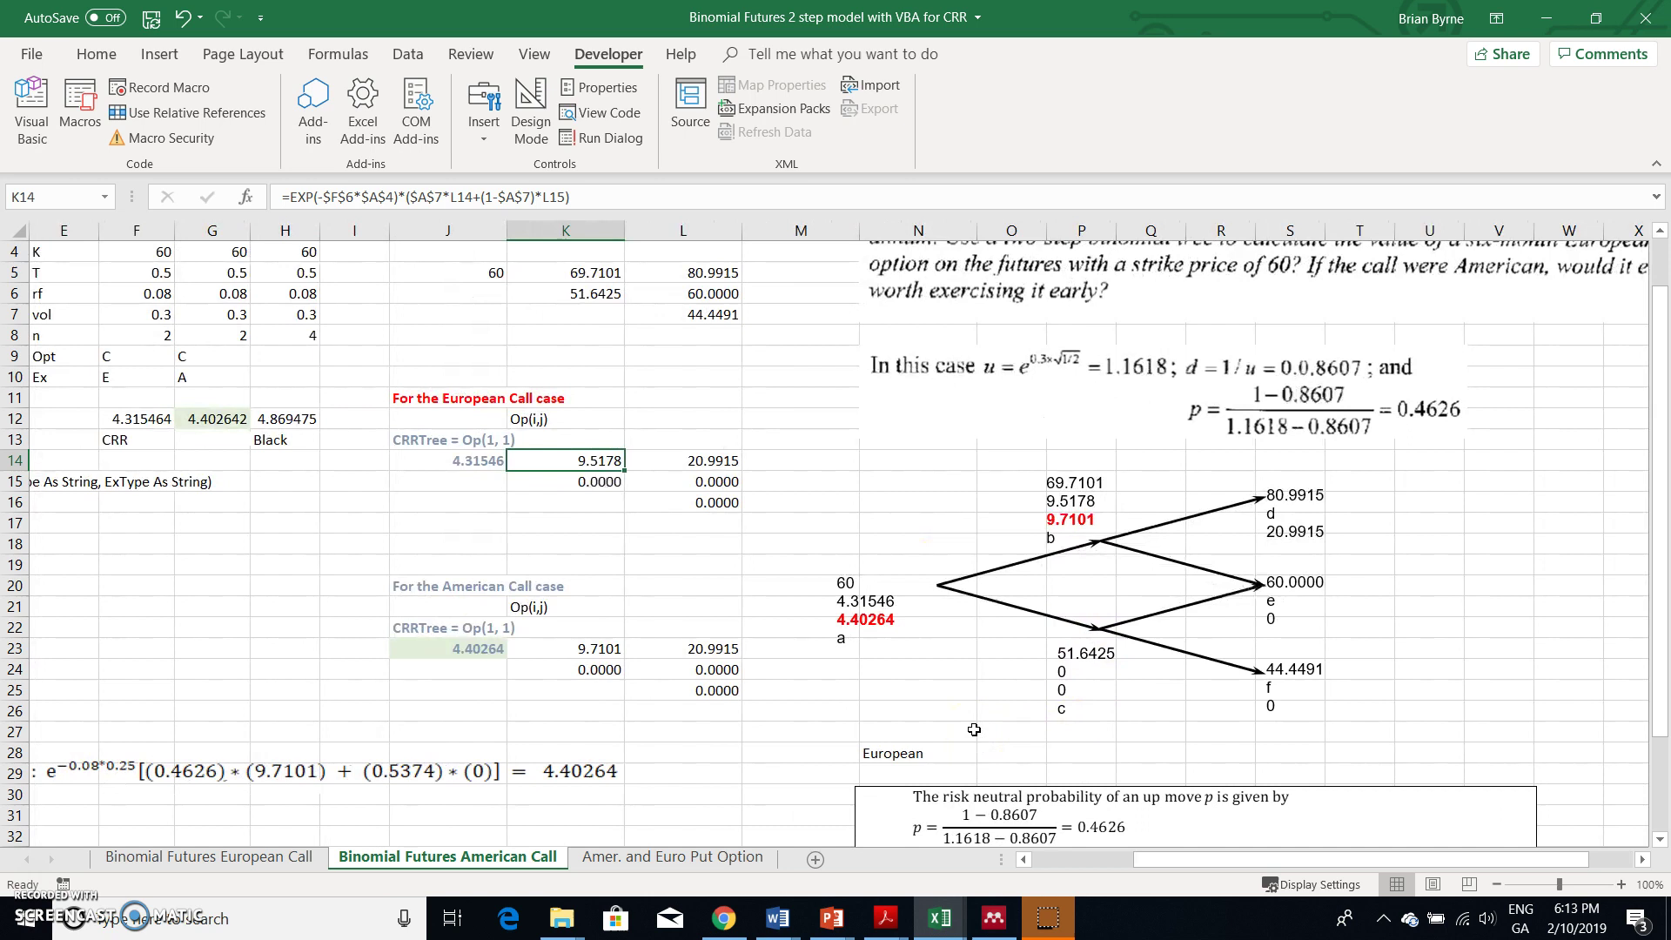
pyautogui.scroll(-4, 1136, 701)
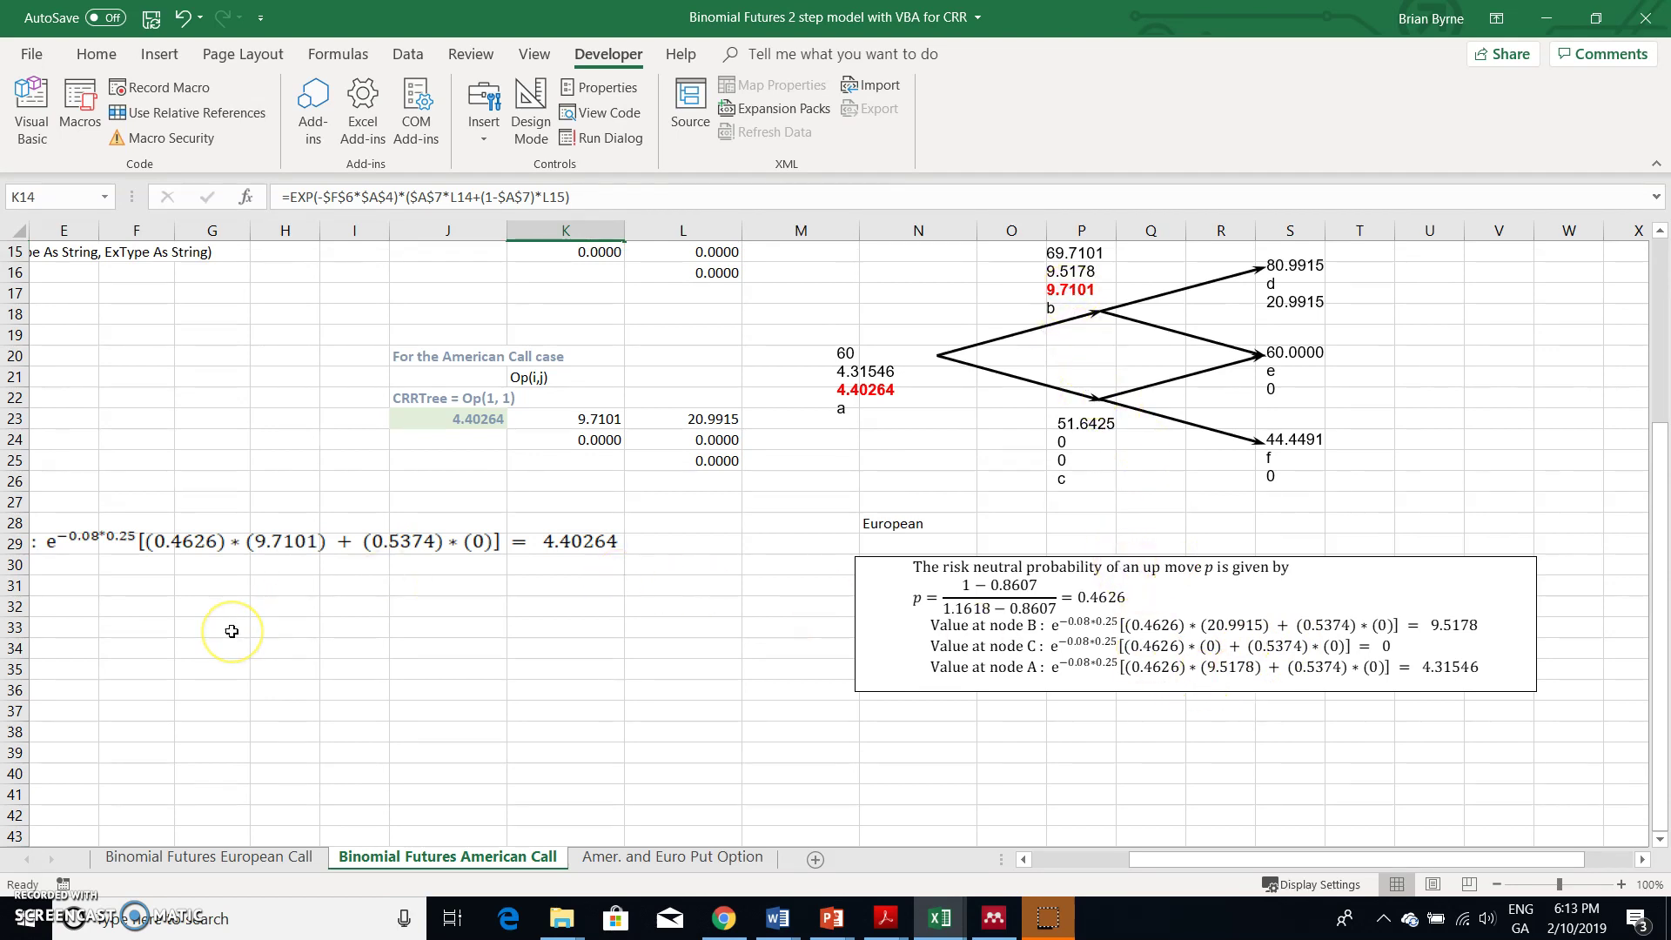
pyautogui.hscroll(-2, 231, 631)
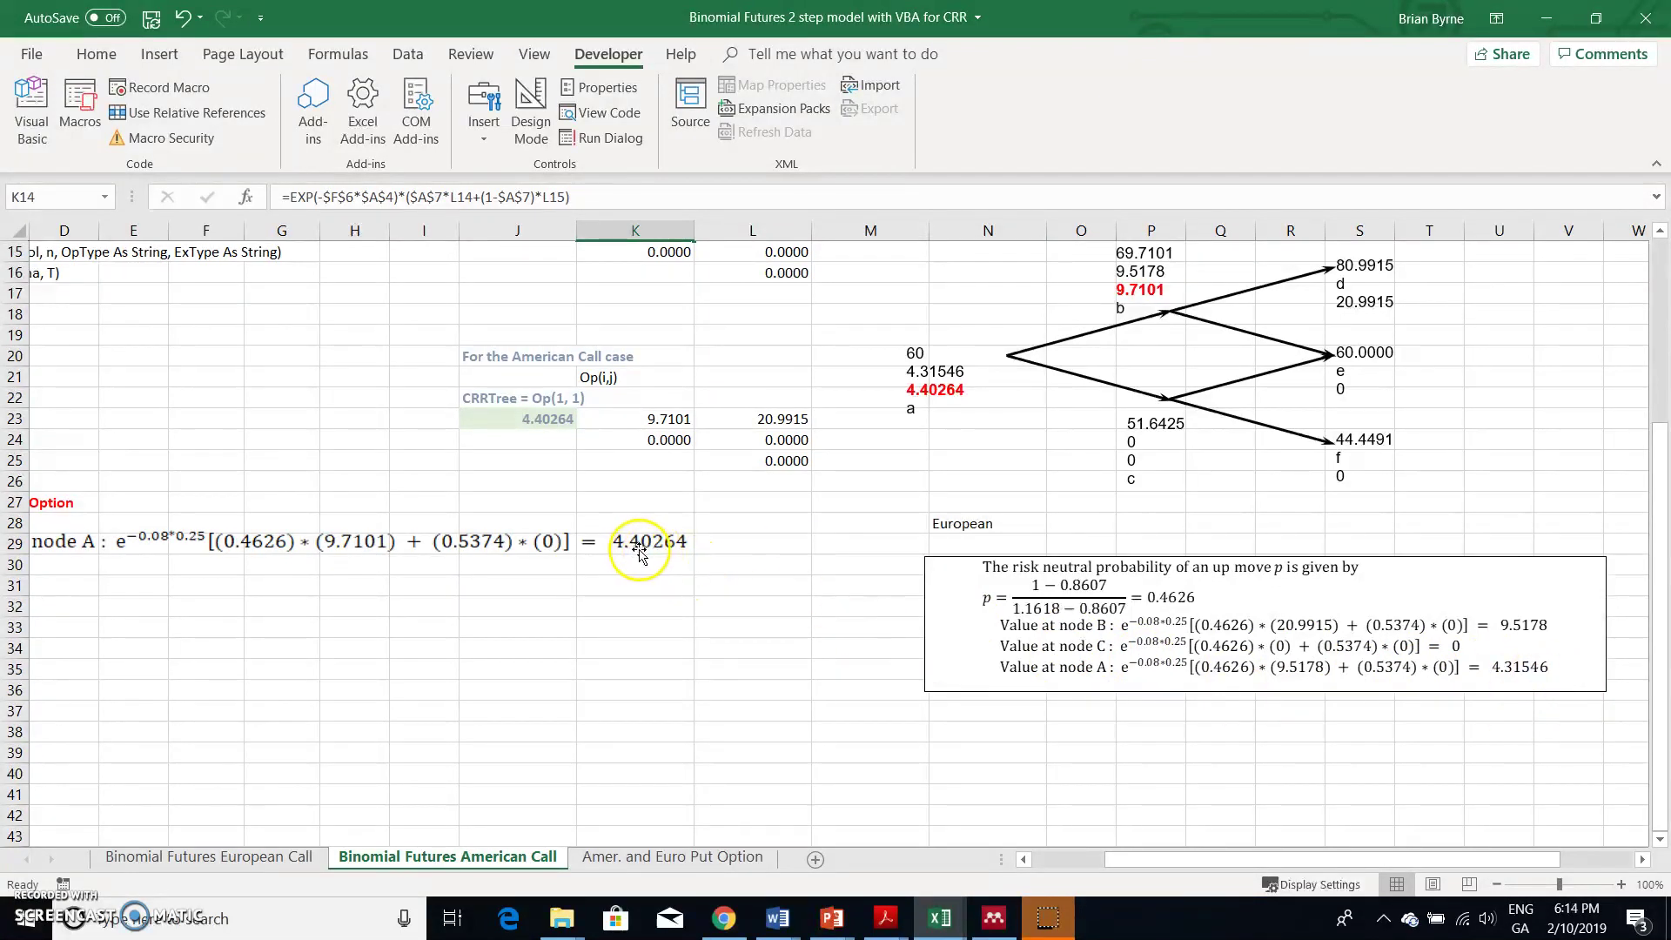
pyautogui.hscroll(-2, 605, 574)
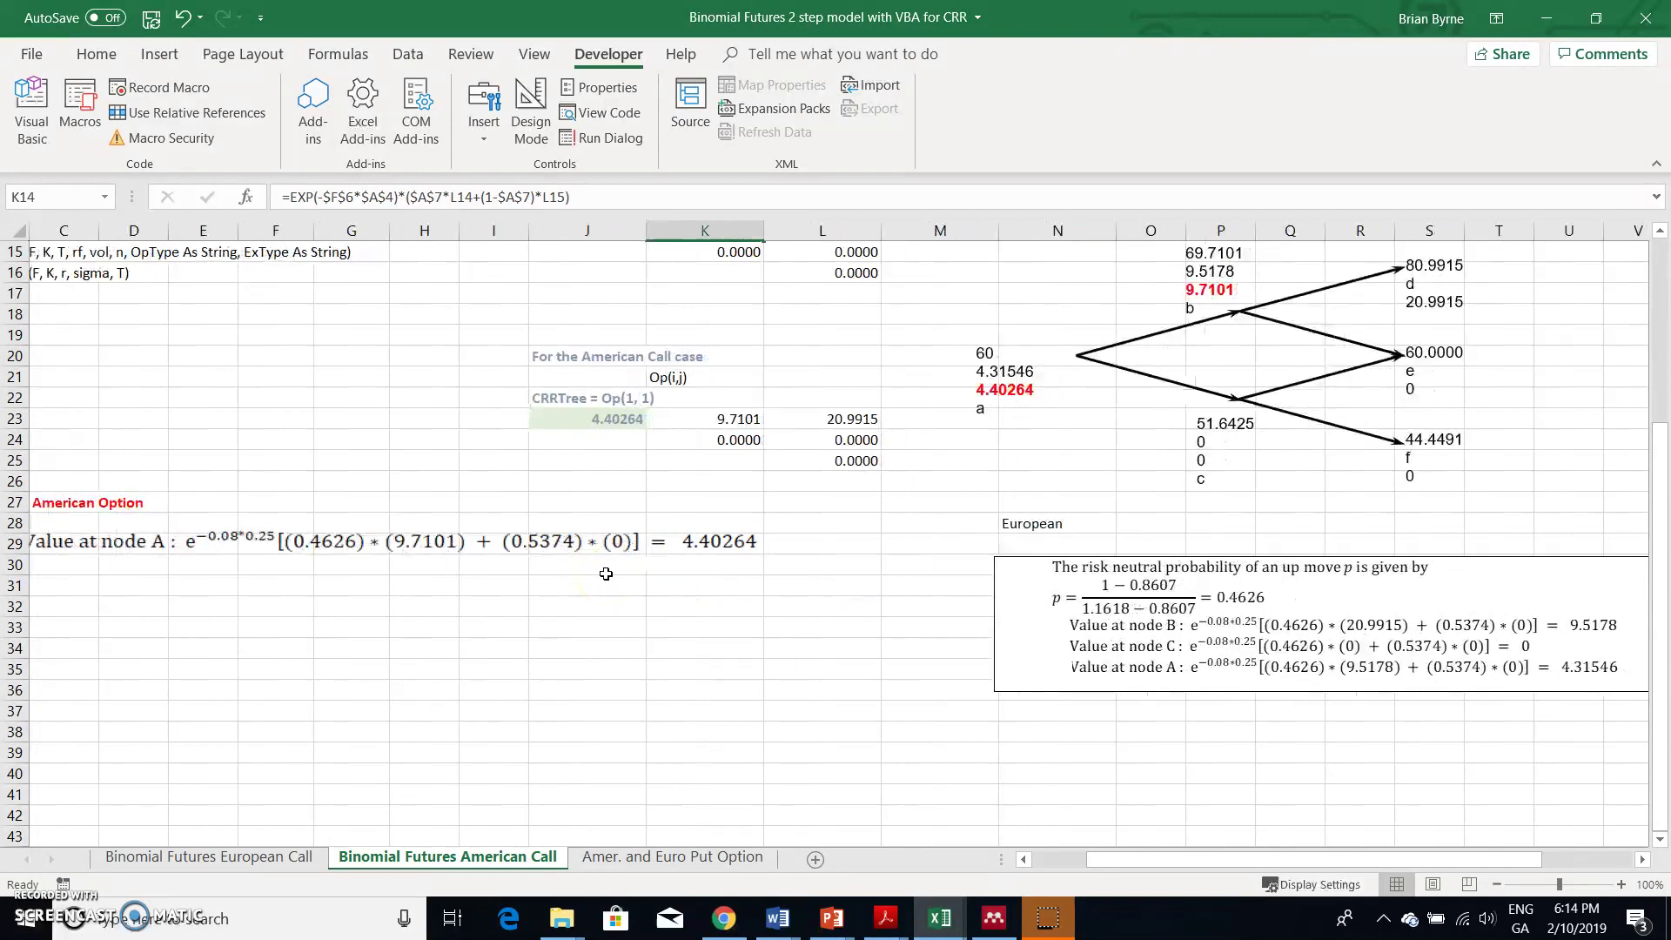
pyautogui.scroll(4, 606, 574)
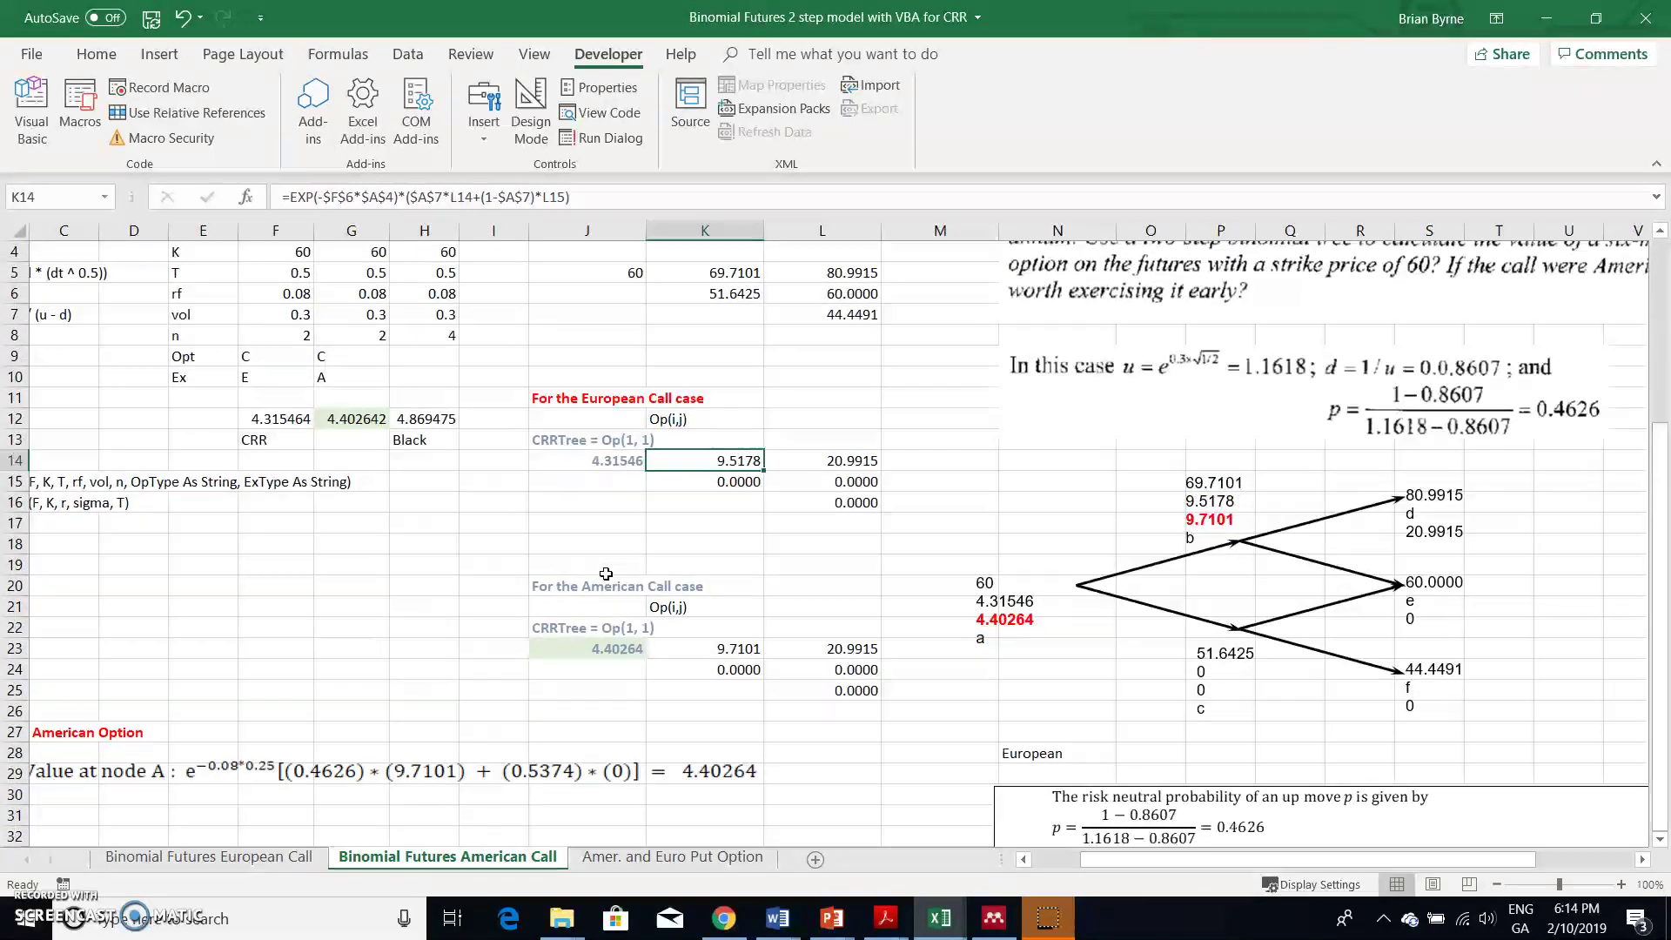
pyautogui.click(604, 652)
pyautogui.doubleClick(604, 652)
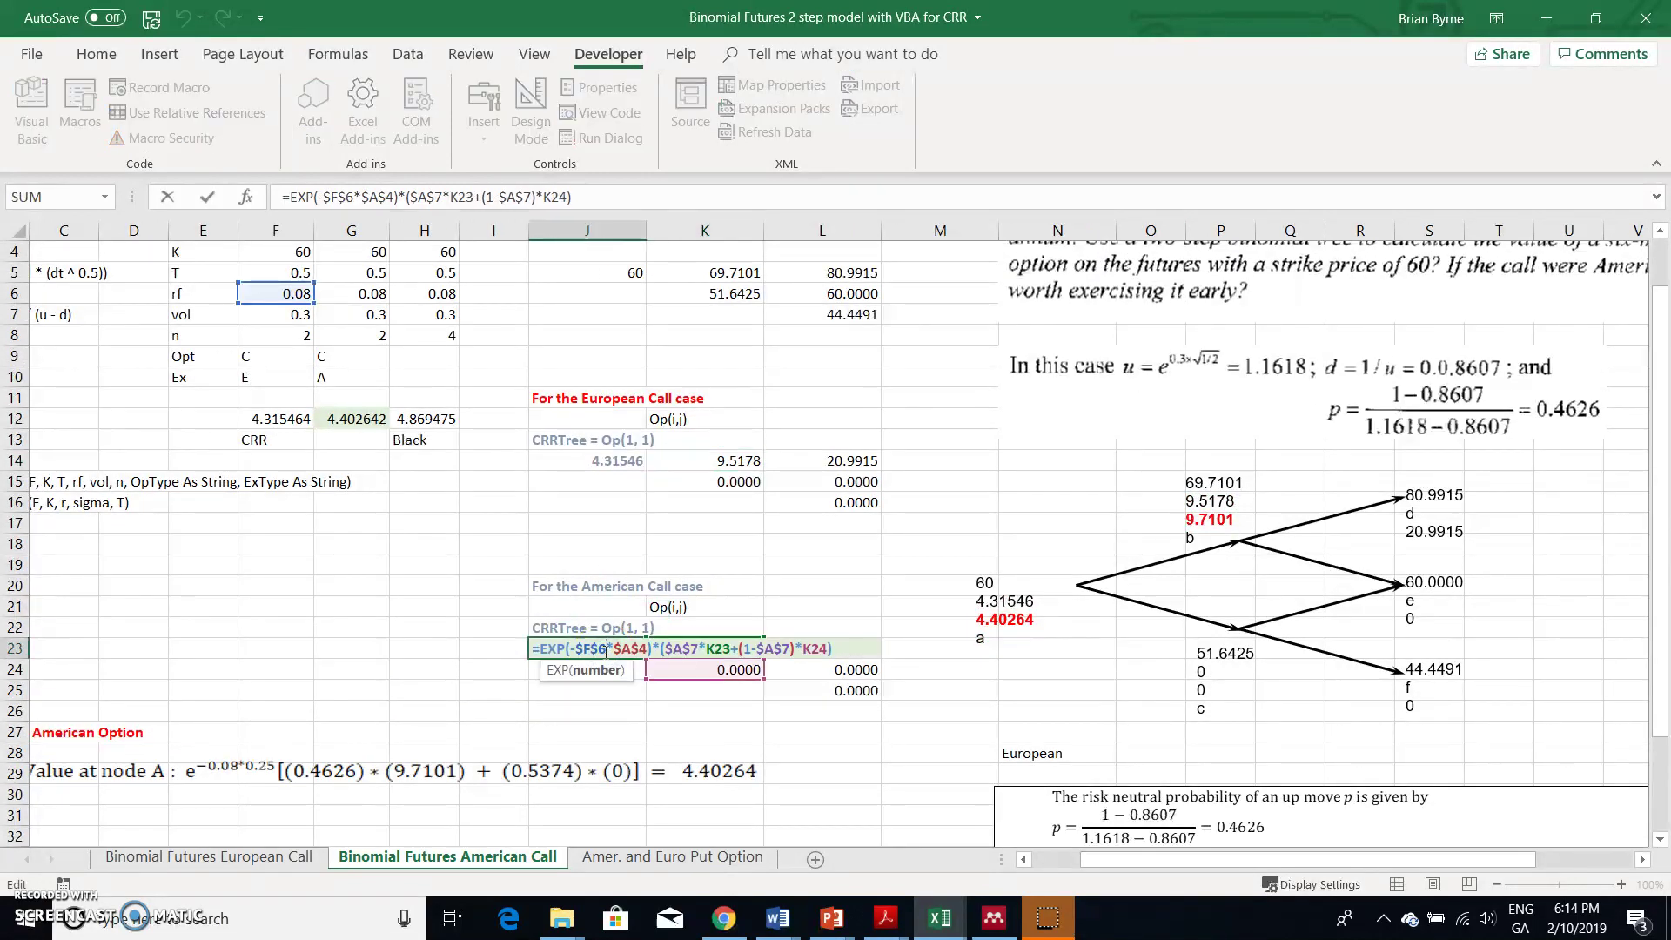
pyautogui.press('Return')
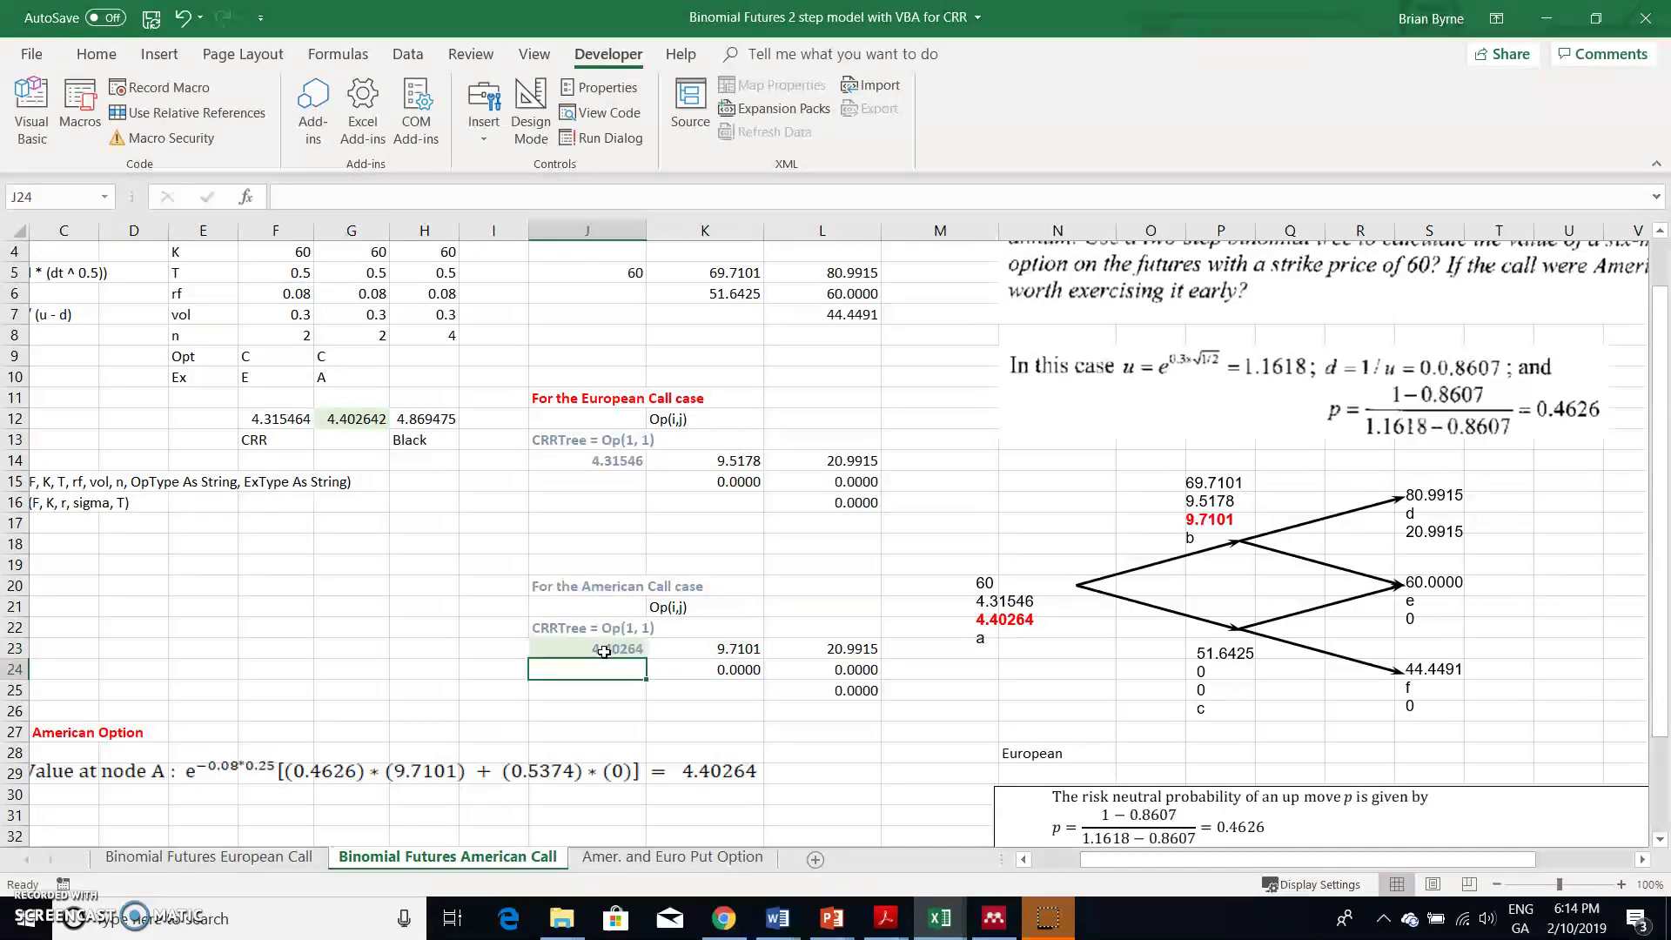
pyautogui.scroll(1, 604, 652)
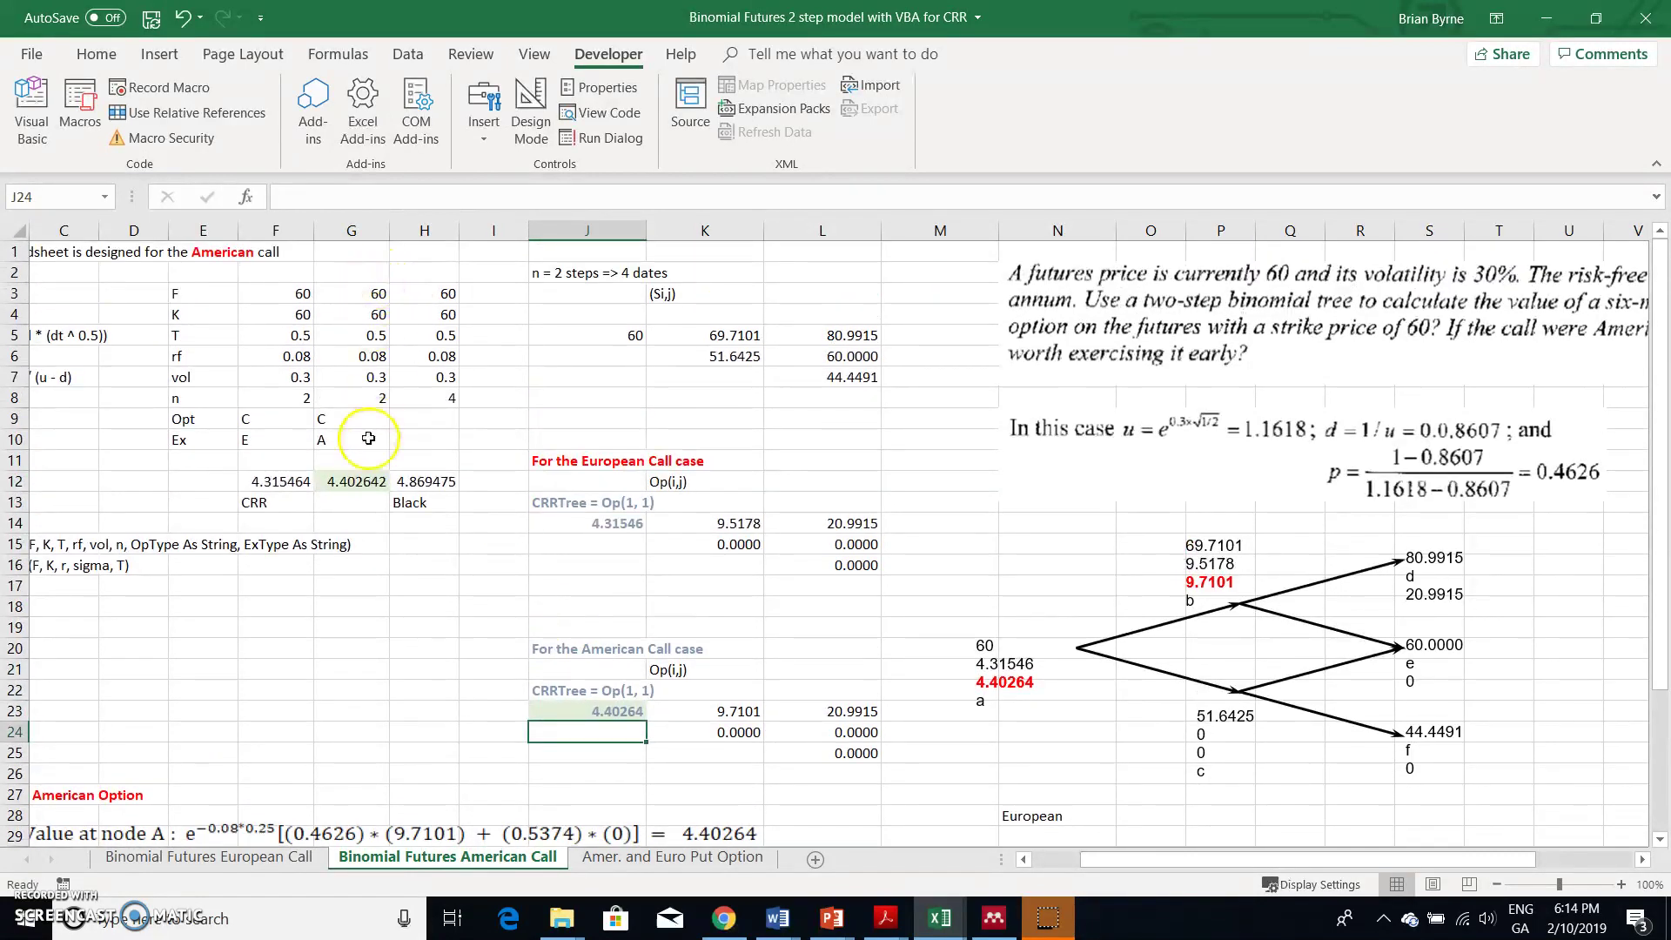
pyautogui.click(352, 488)
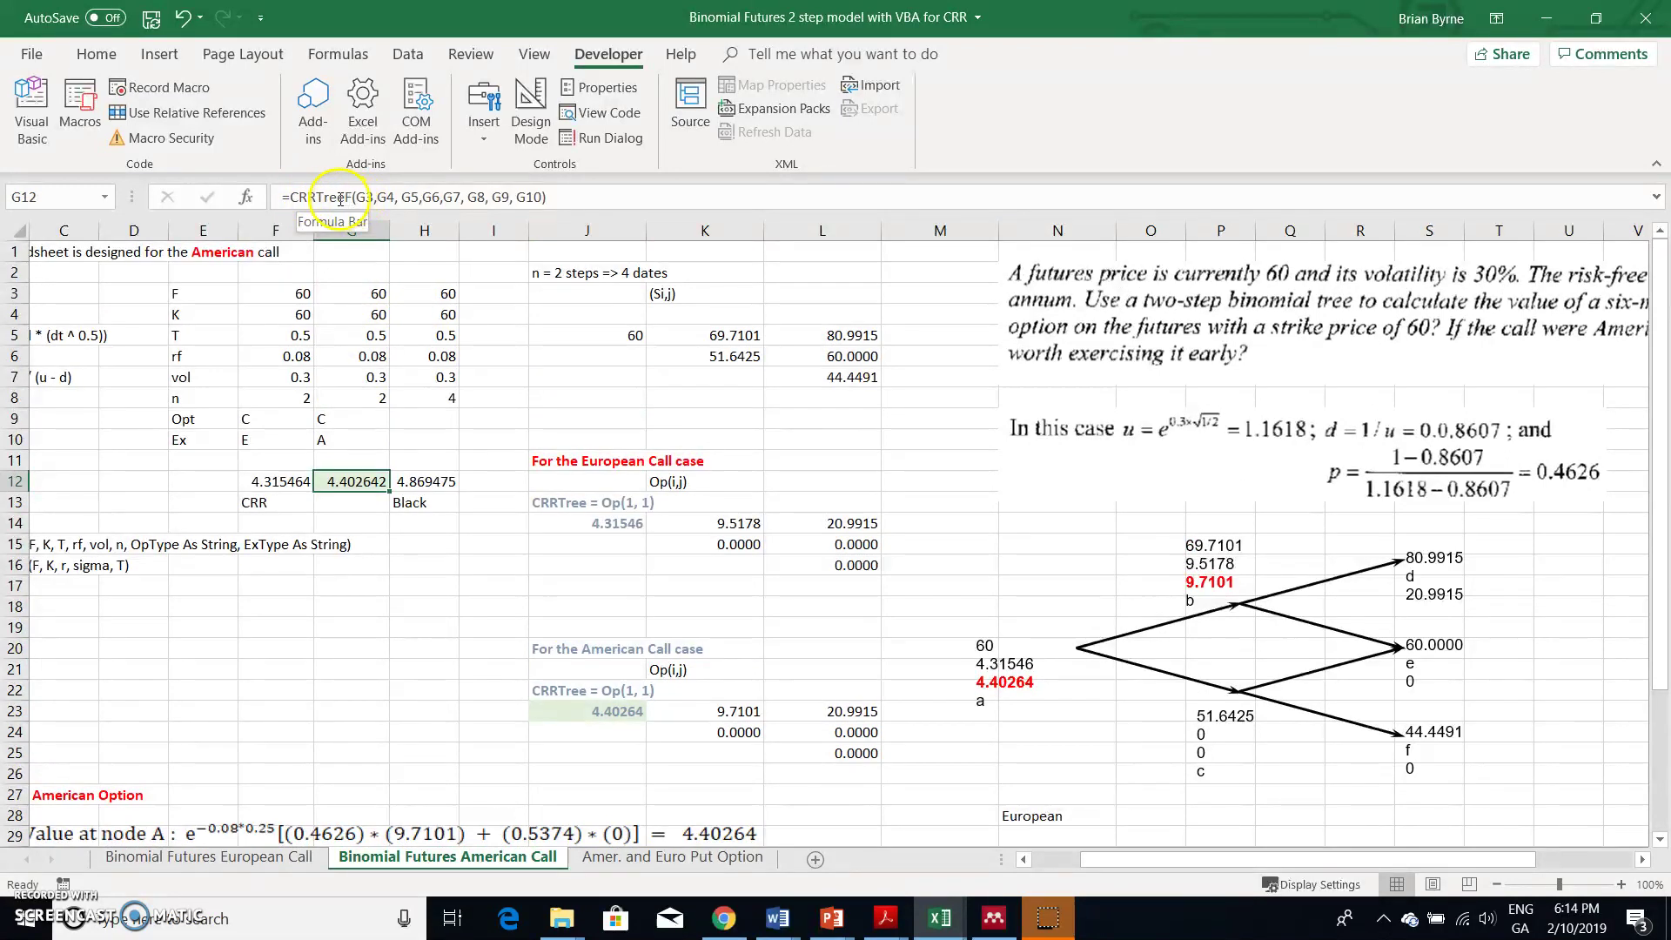
pyautogui.click(361, 439)
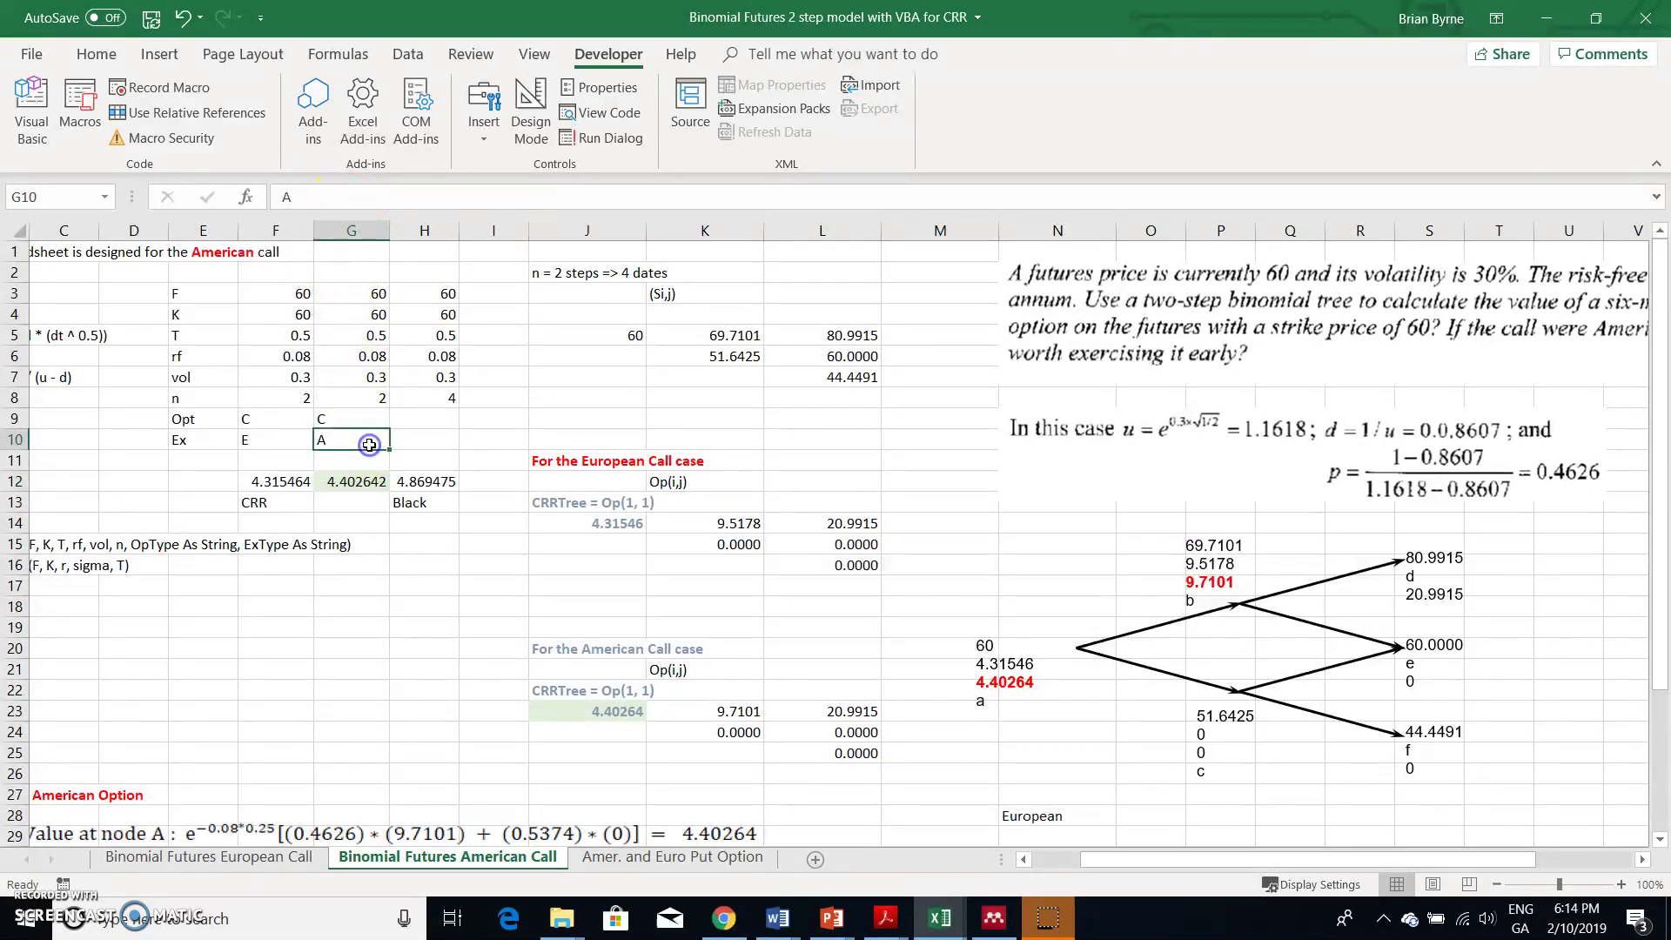
pyautogui.click(275, 440)
pyautogui.click(318, 439)
pyautogui.write('E')
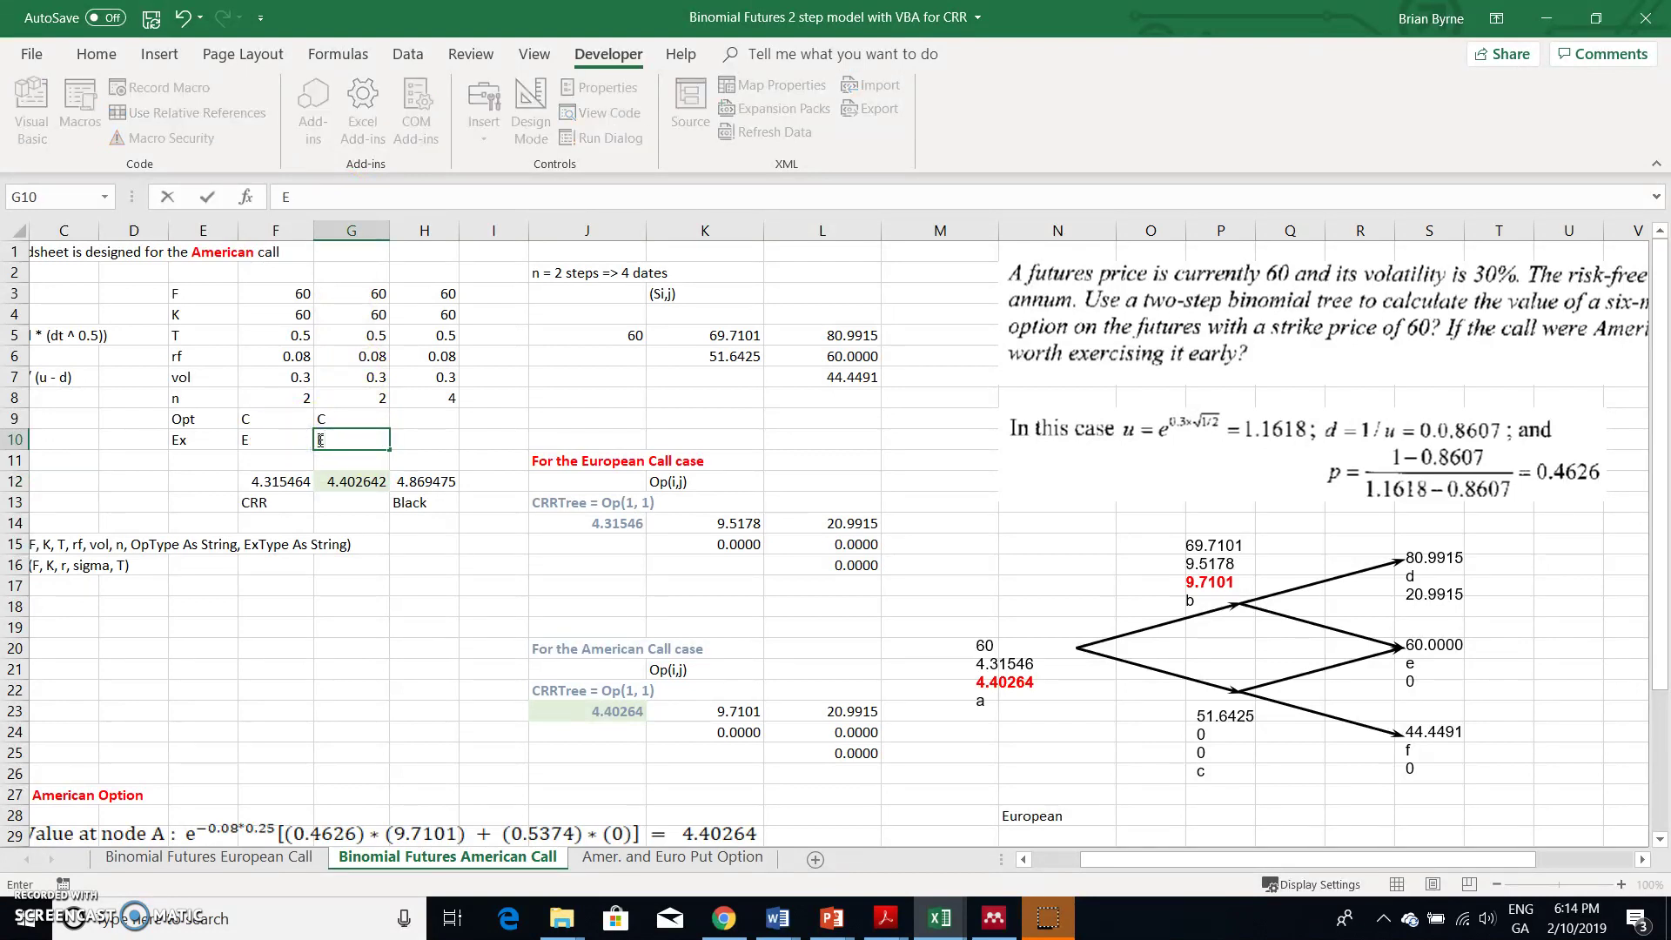
pyautogui.press('Return')
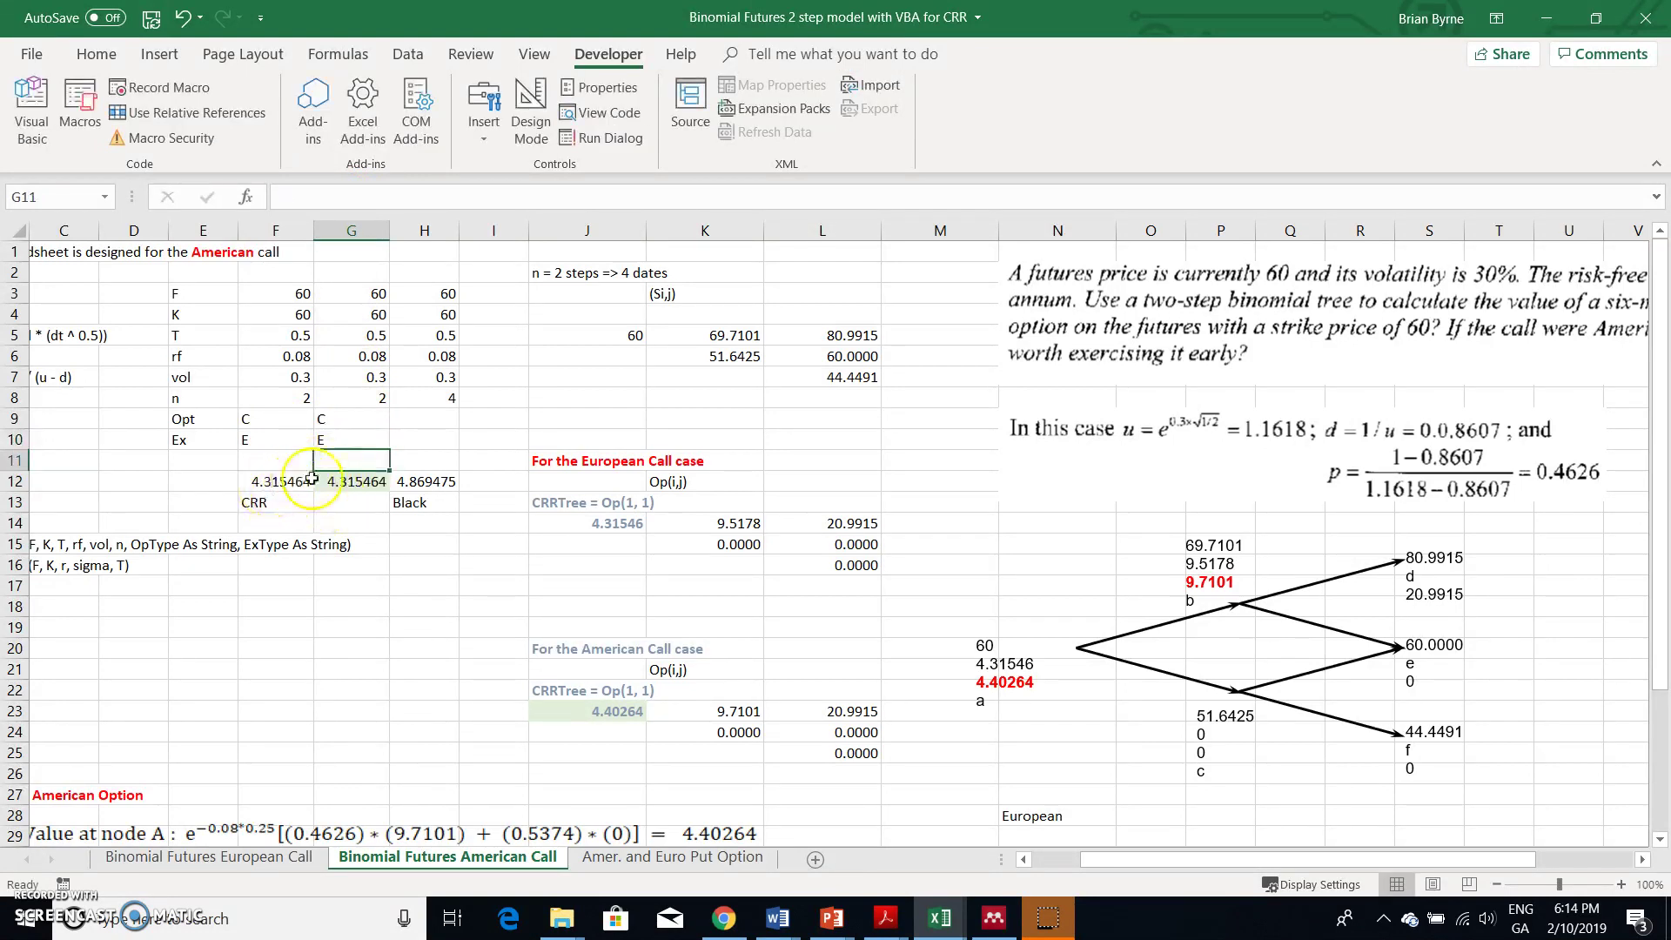
pyautogui.click(332, 442)
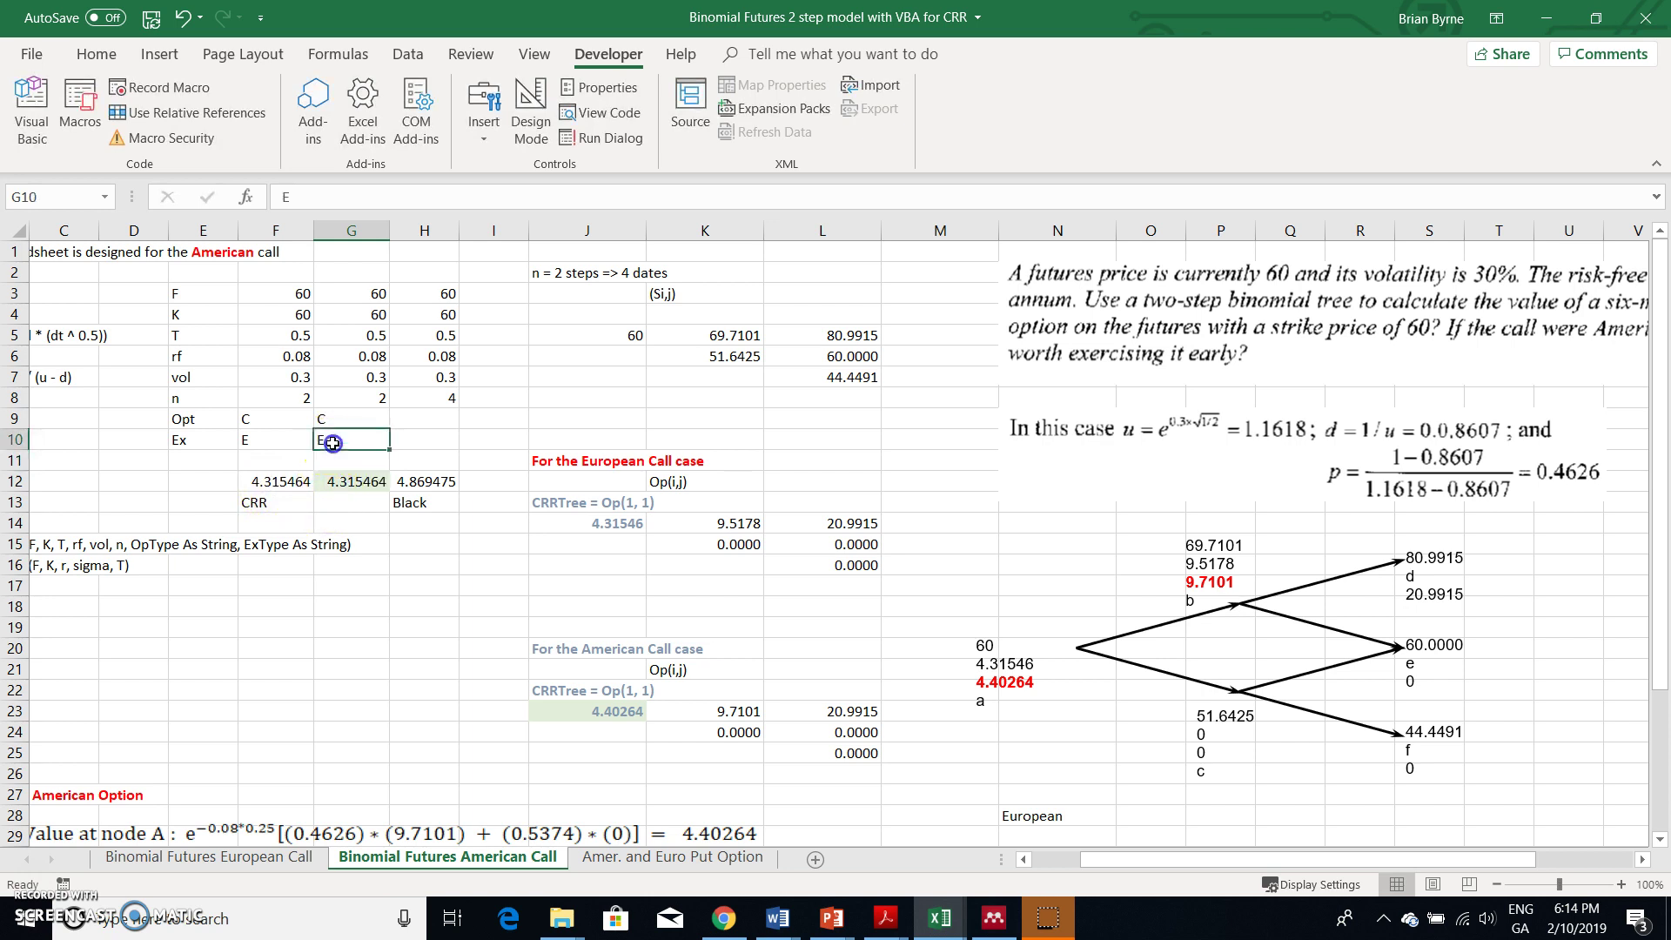
pyautogui.write('A')
pyautogui.press('Return')
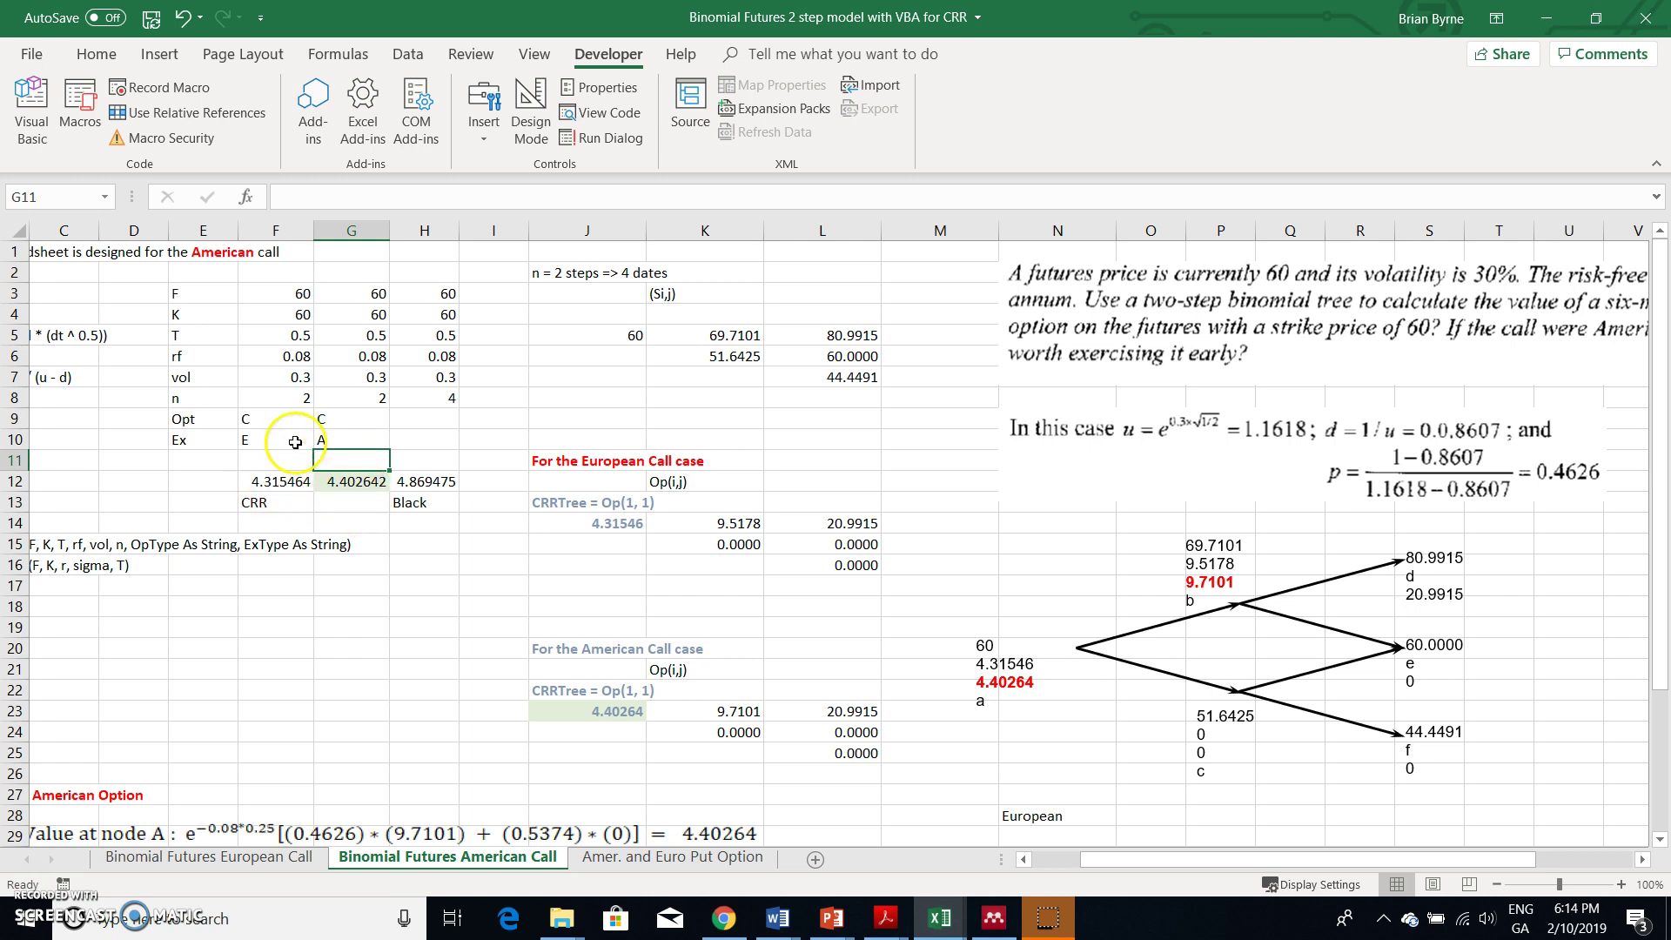
pyautogui.hscroll(-1, 333, 343)
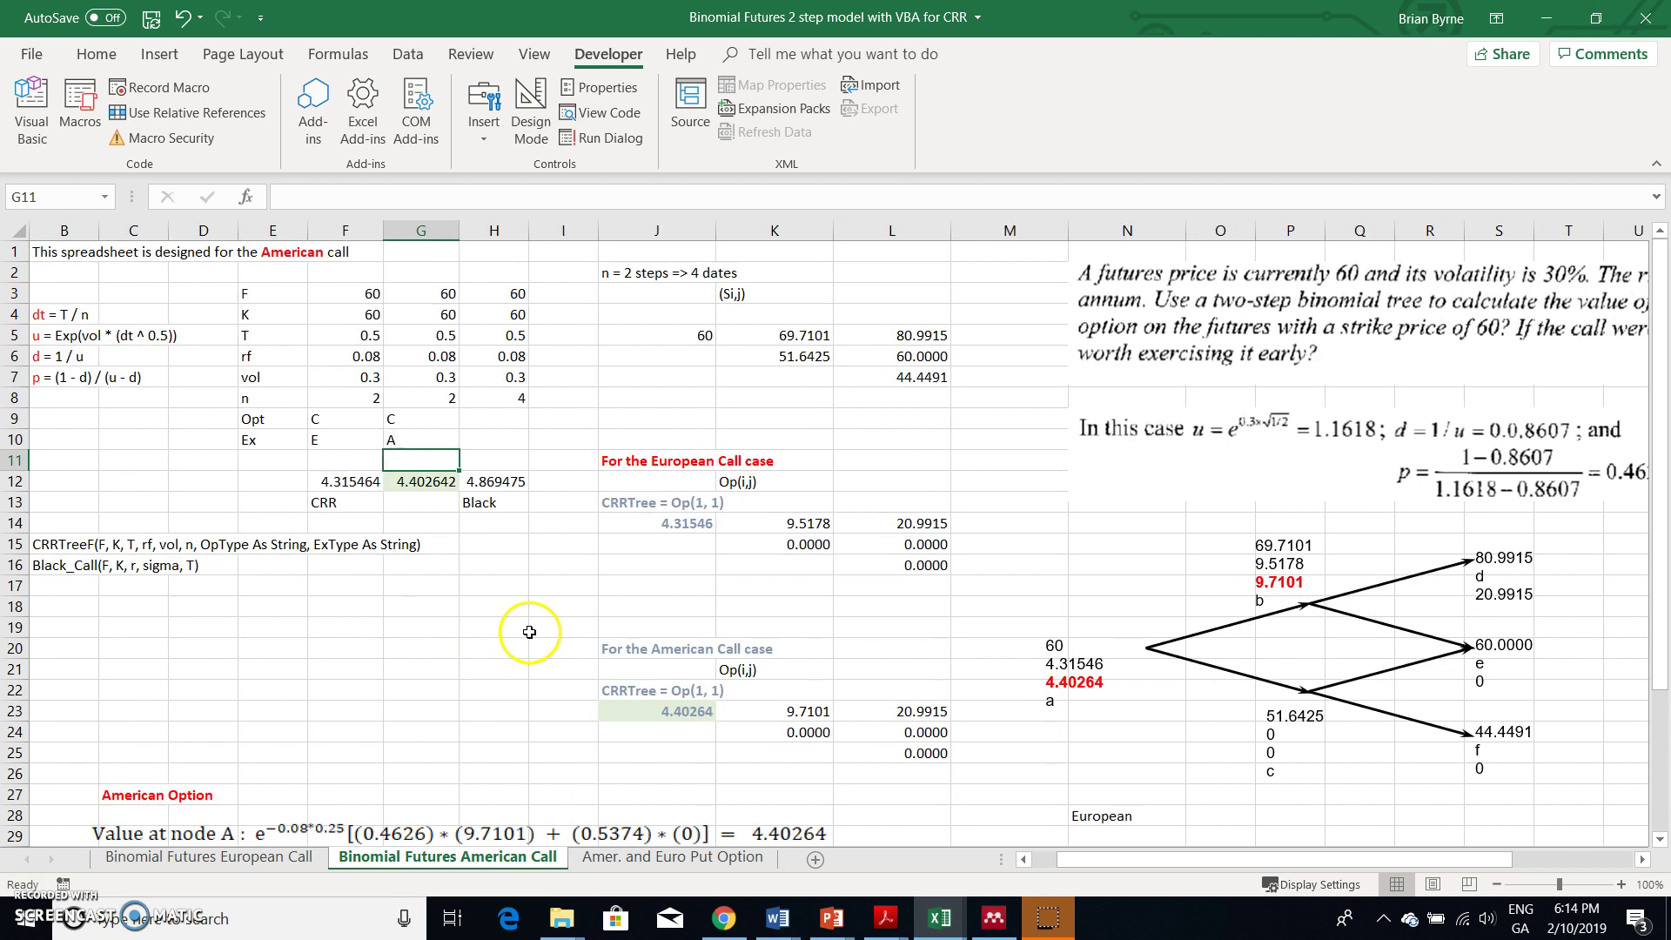
pyautogui.hscroll(1, 528, 632)
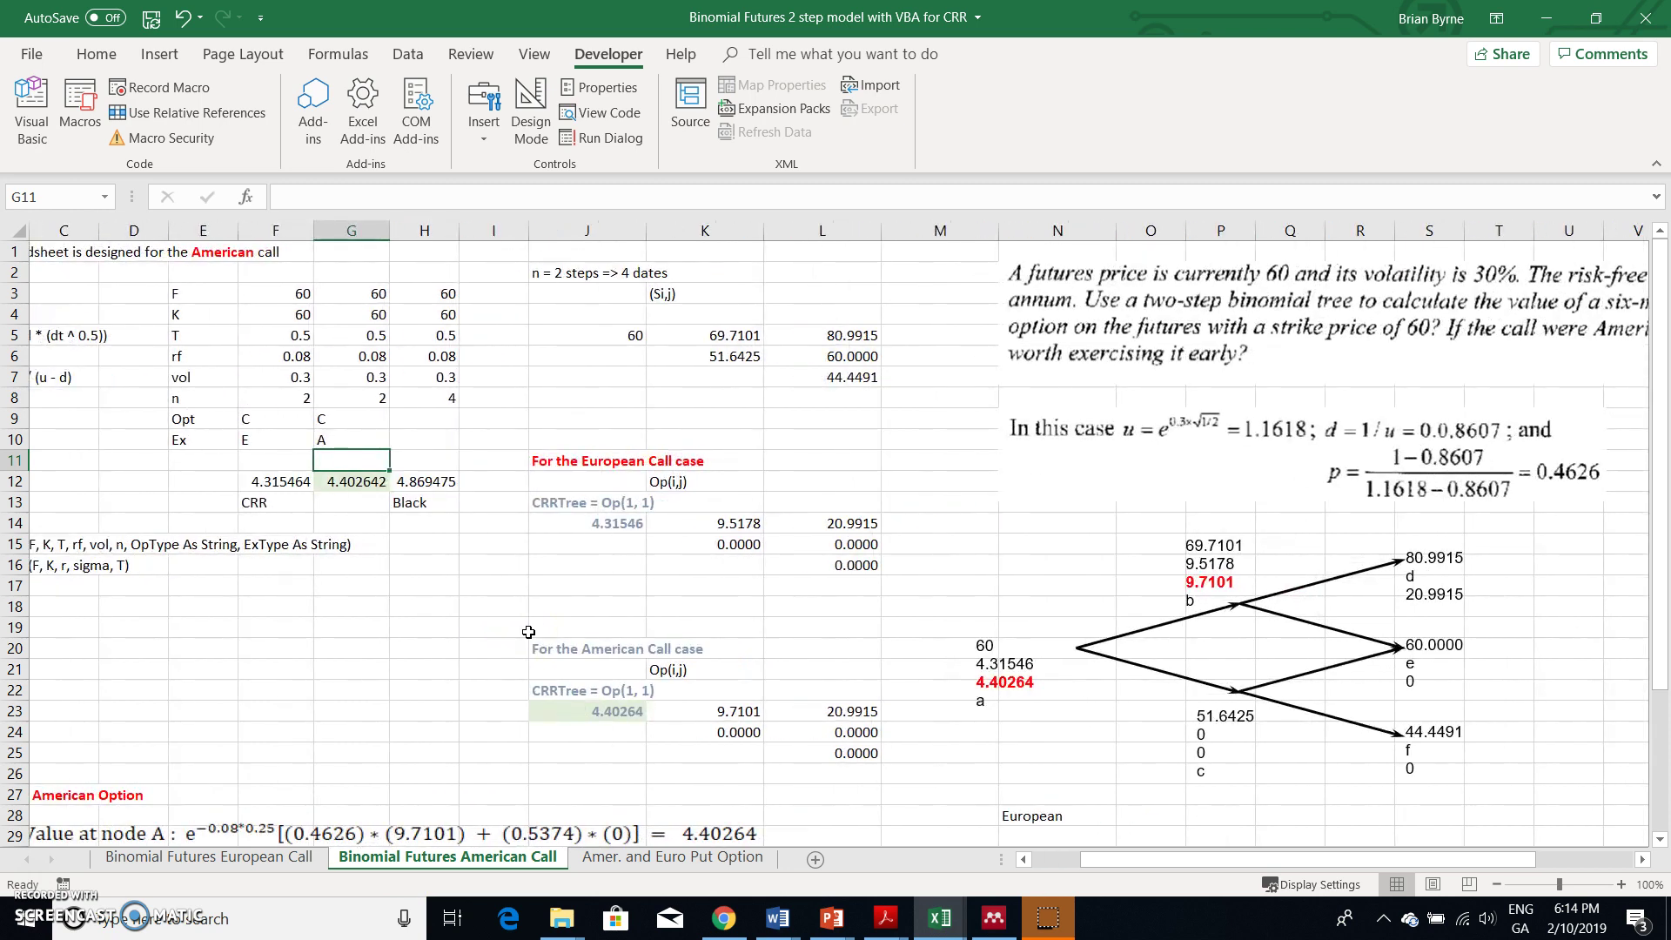
pyautogui.click(446, 487)
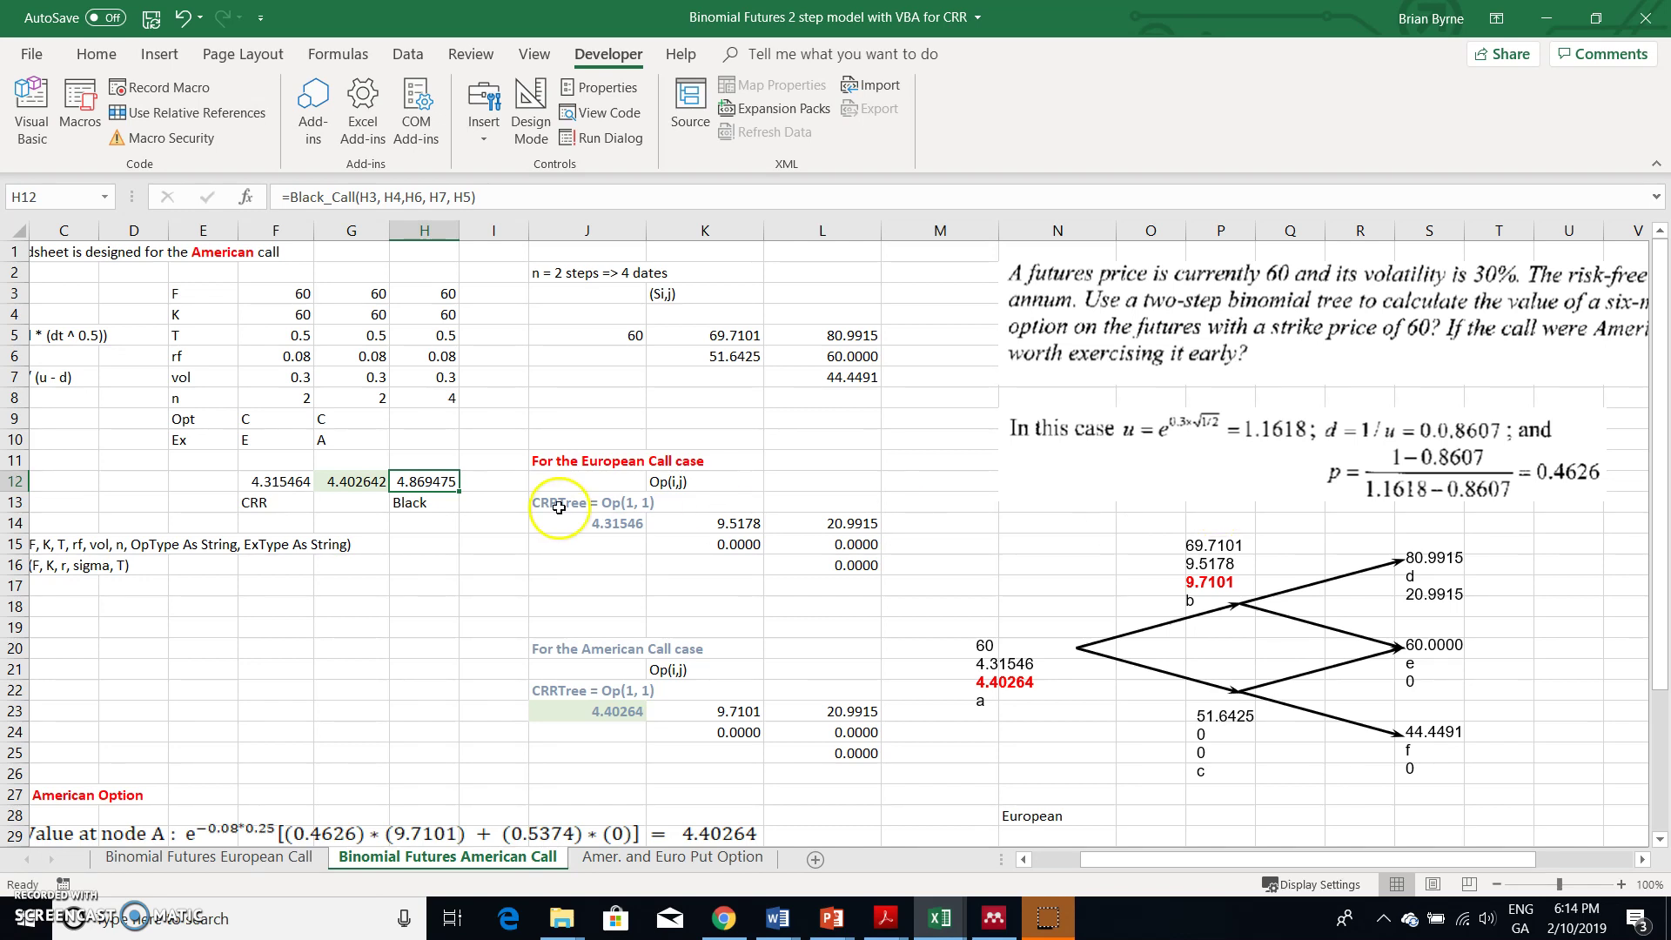
# Open the BlackModel module in the VBA editor and read its Black_Call and Black_Put code
pyautogui.click(31, 111)
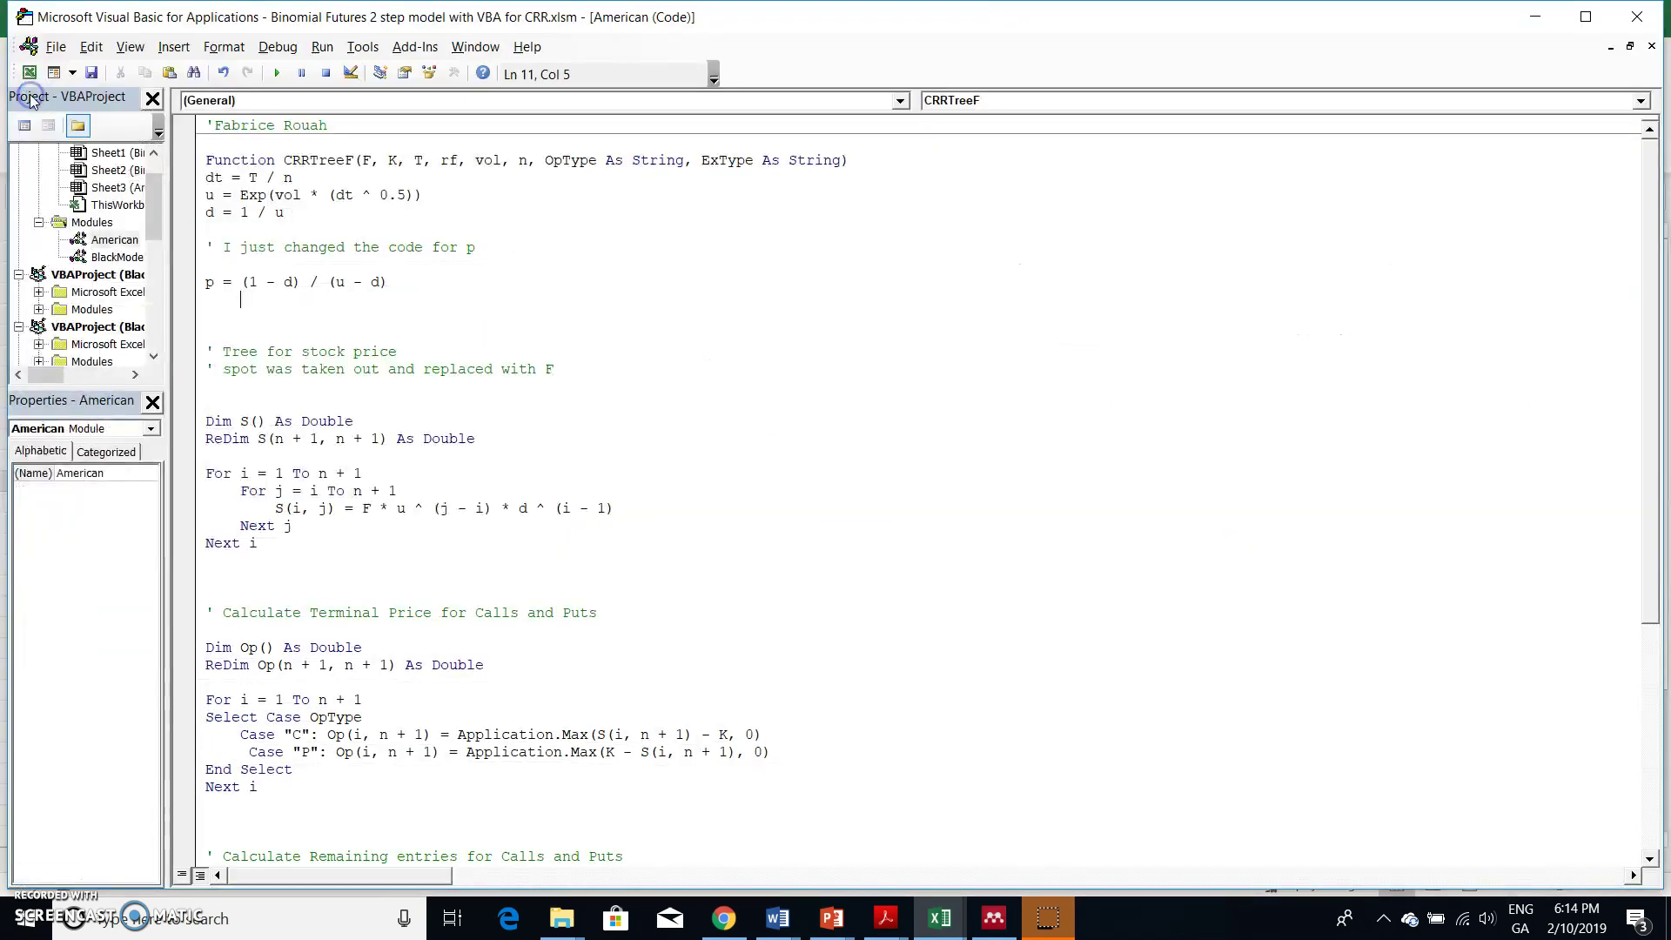
pyautogui.click(109, 258)
pyautogui.doubleClick(110, 259)
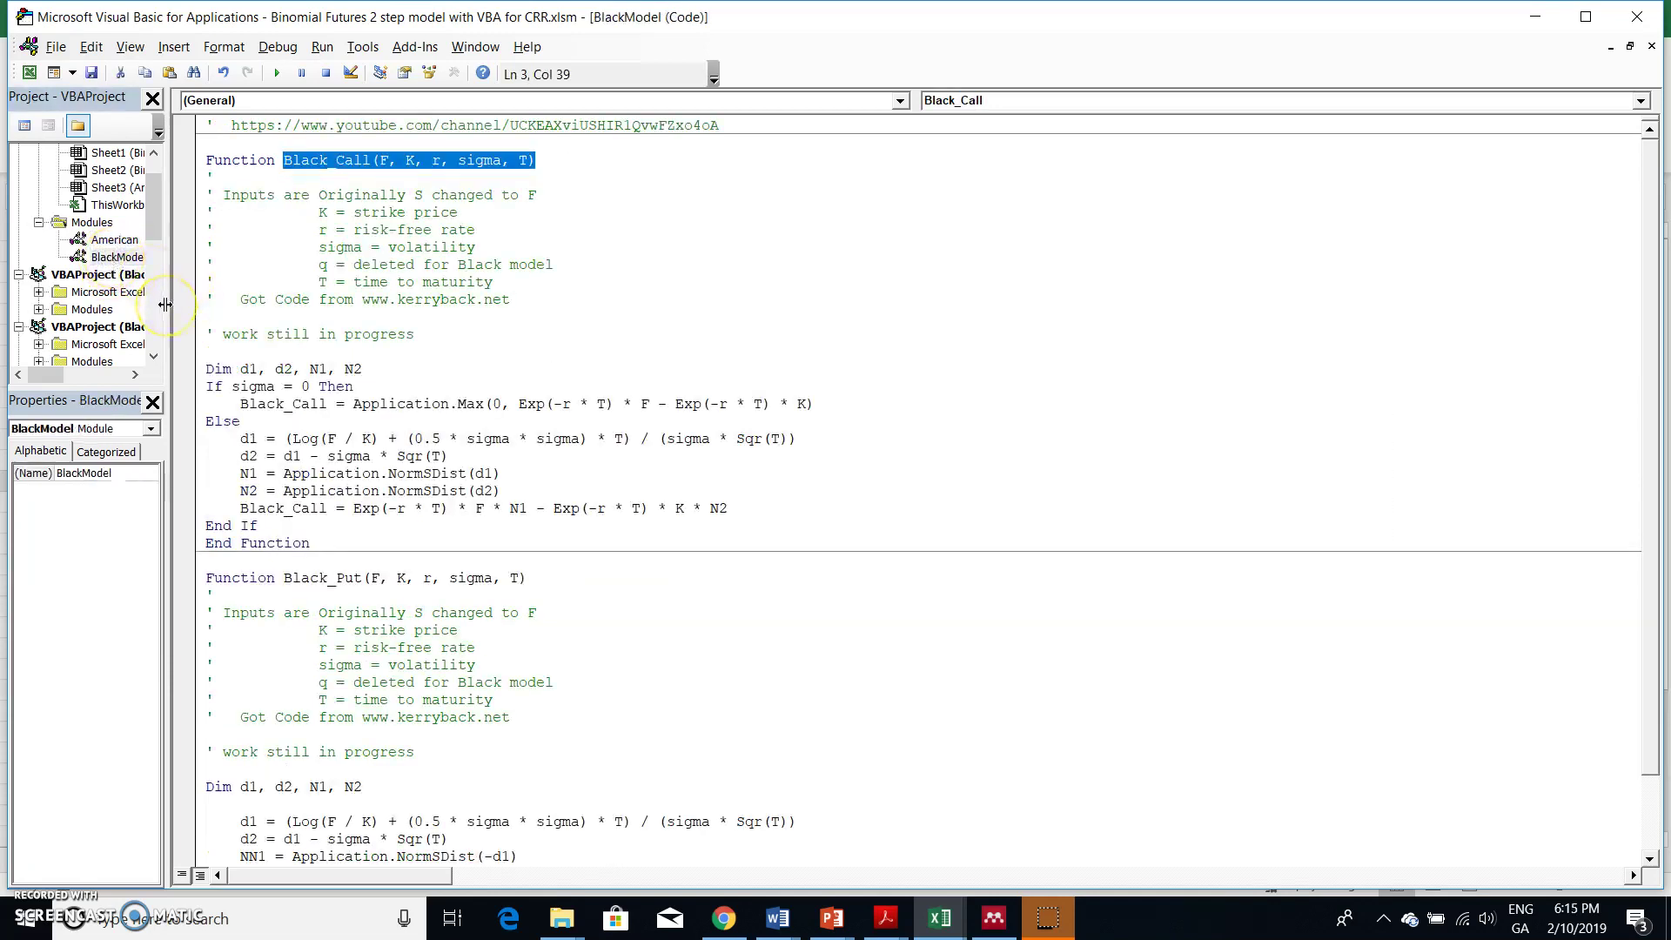
pyautogui.moveTo(165, 304); pyautogui.dragTo(269, 305)
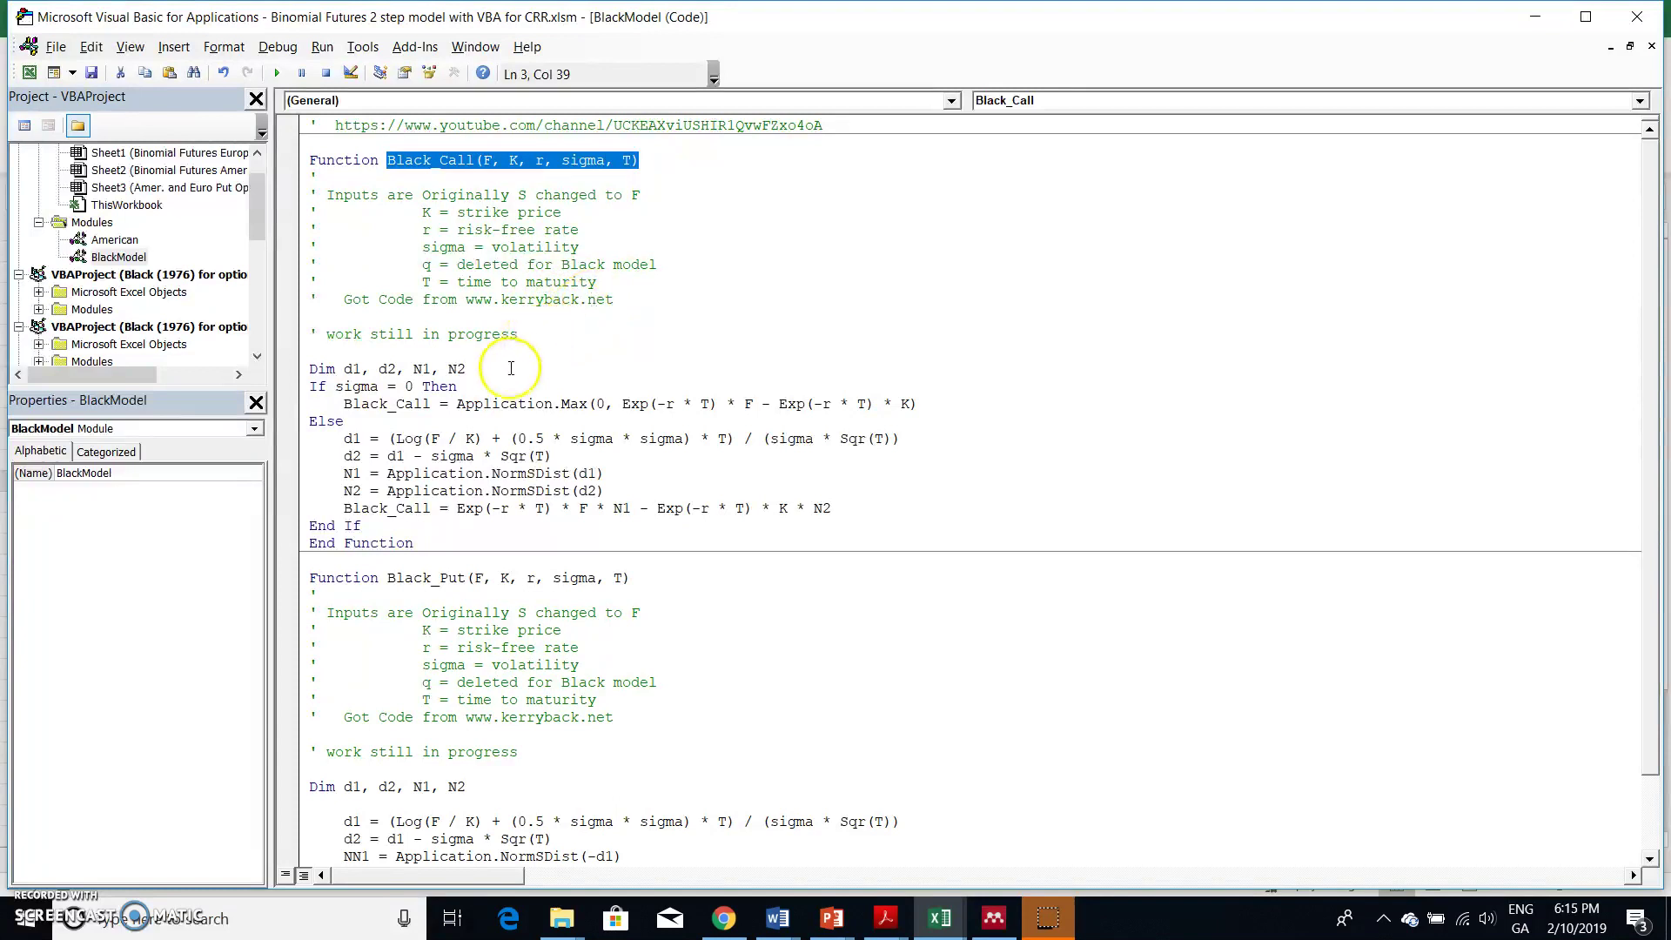
pyautogui.scroll(-1, 508, 374)
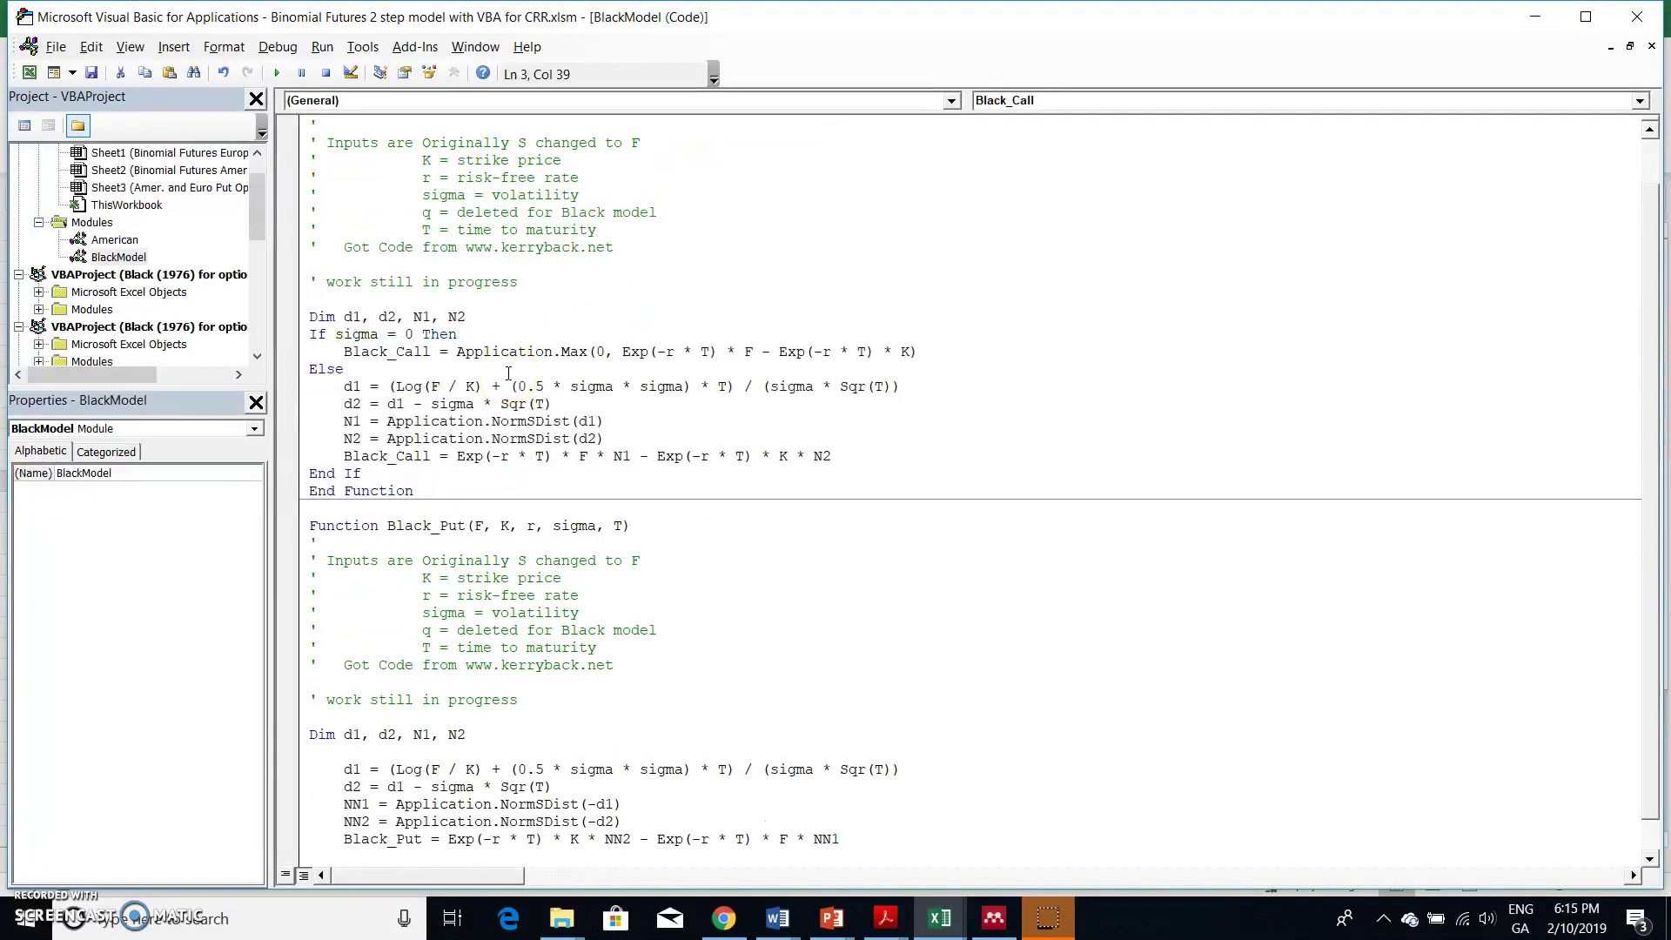
pyautogui.scroll(1, 548, 605)
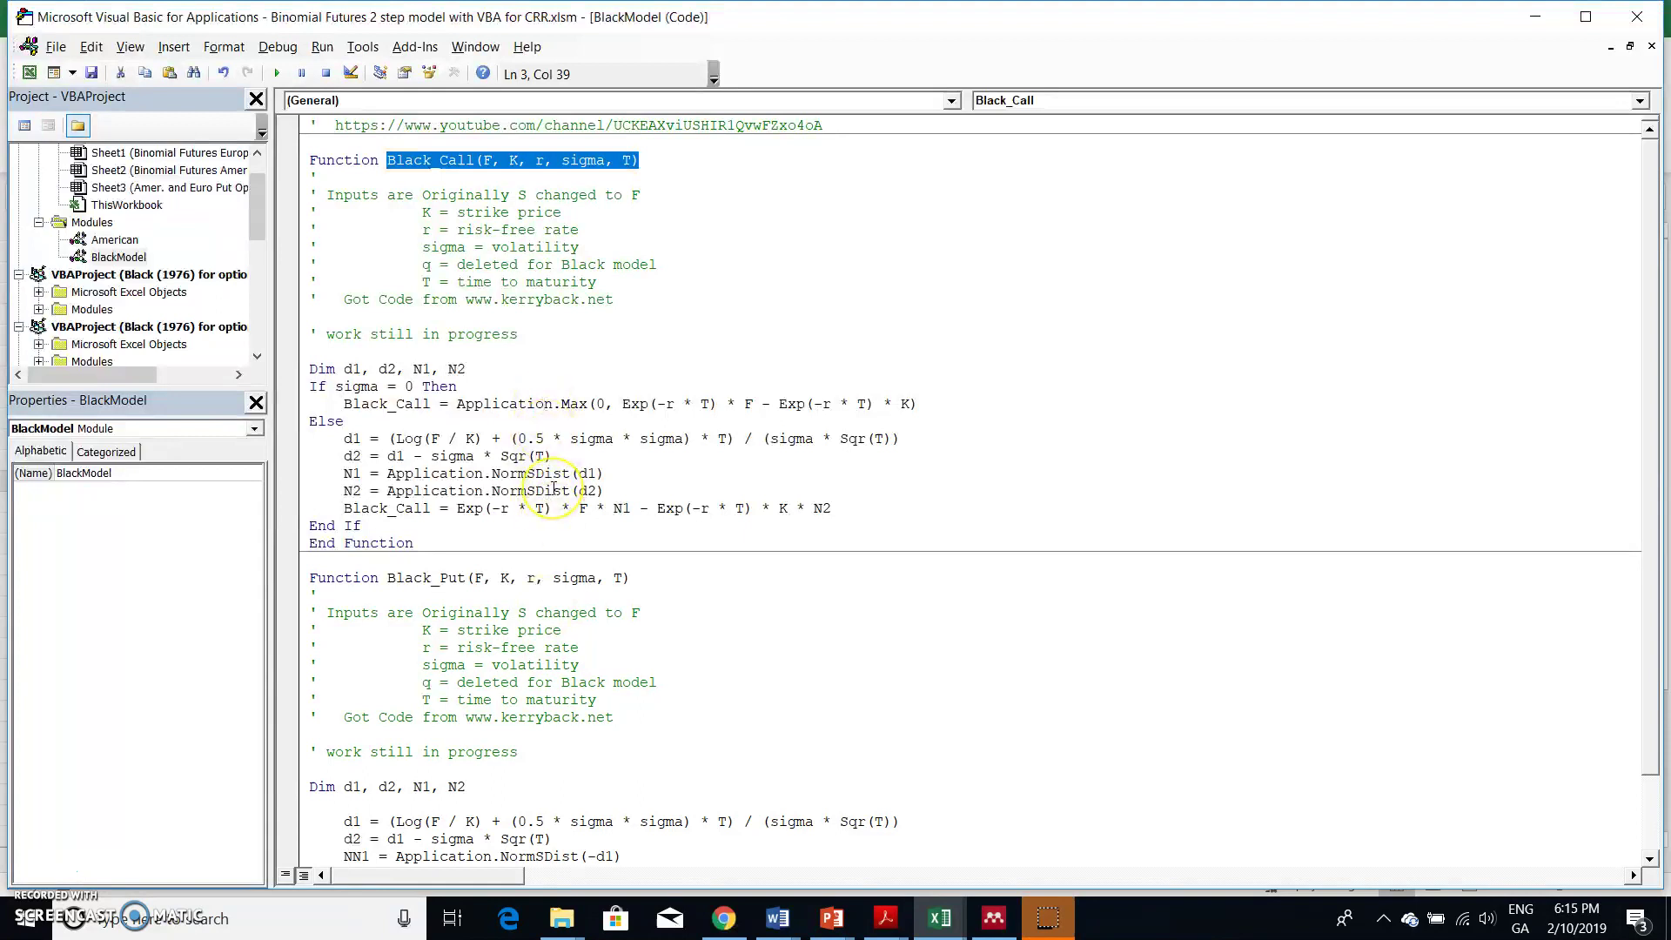
pyautogui.scroll(-2, 554, 488)
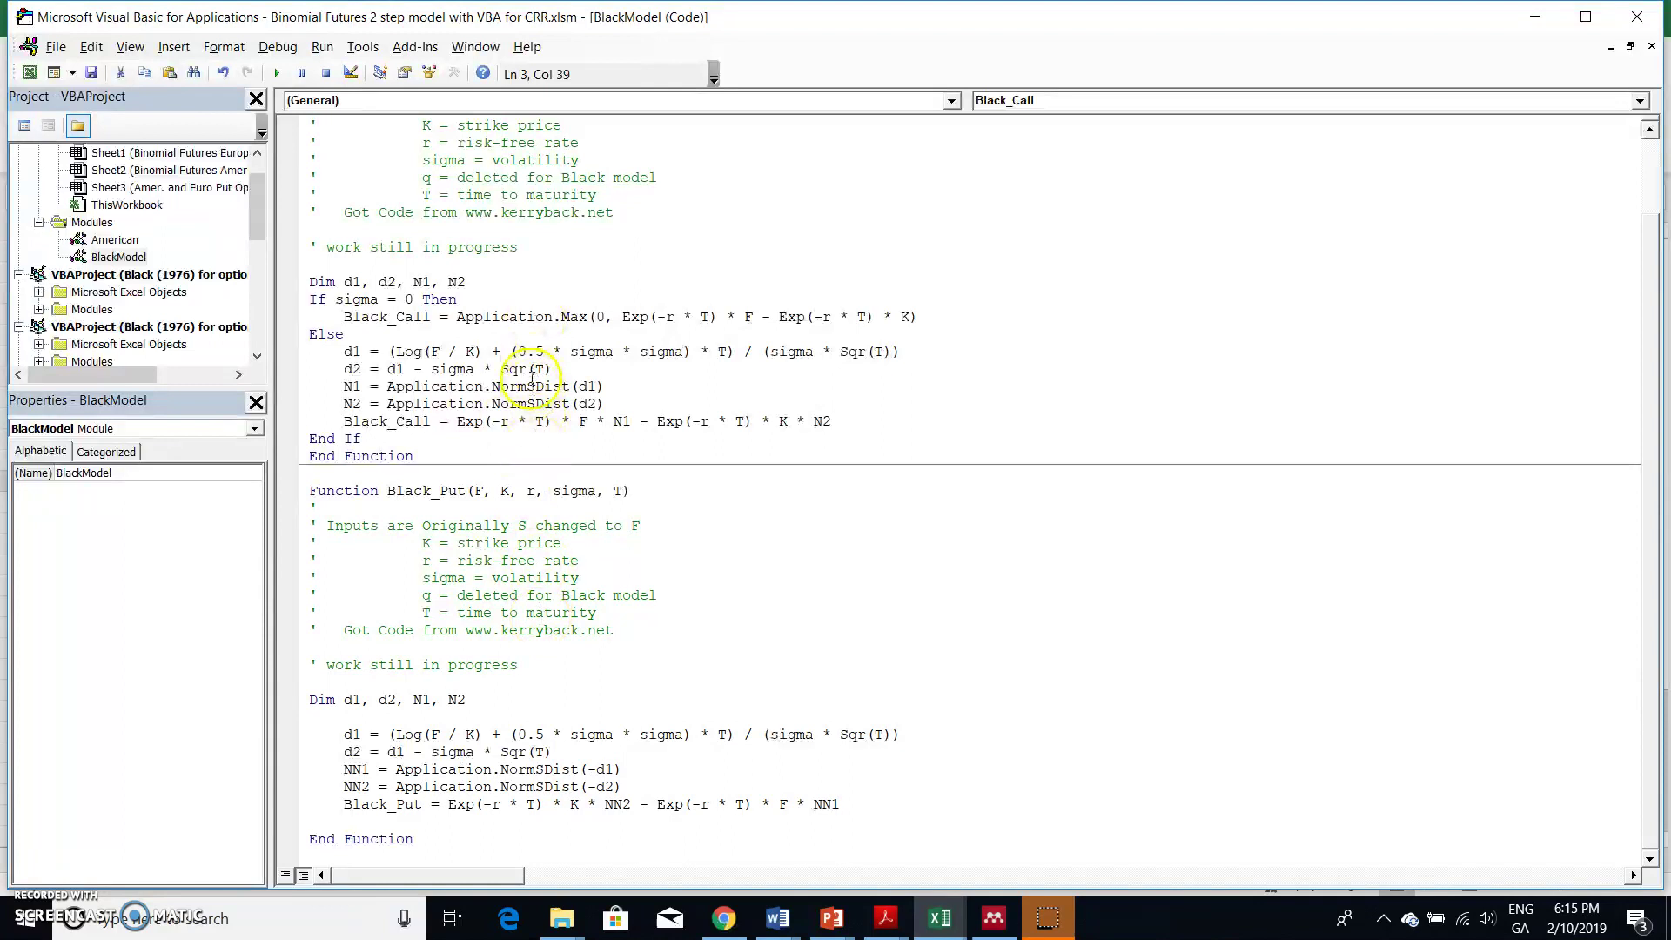
# Return to the workbook and inspect which inputs the Black_Call formula in H12 uses
pyautogui.click(29, 73)
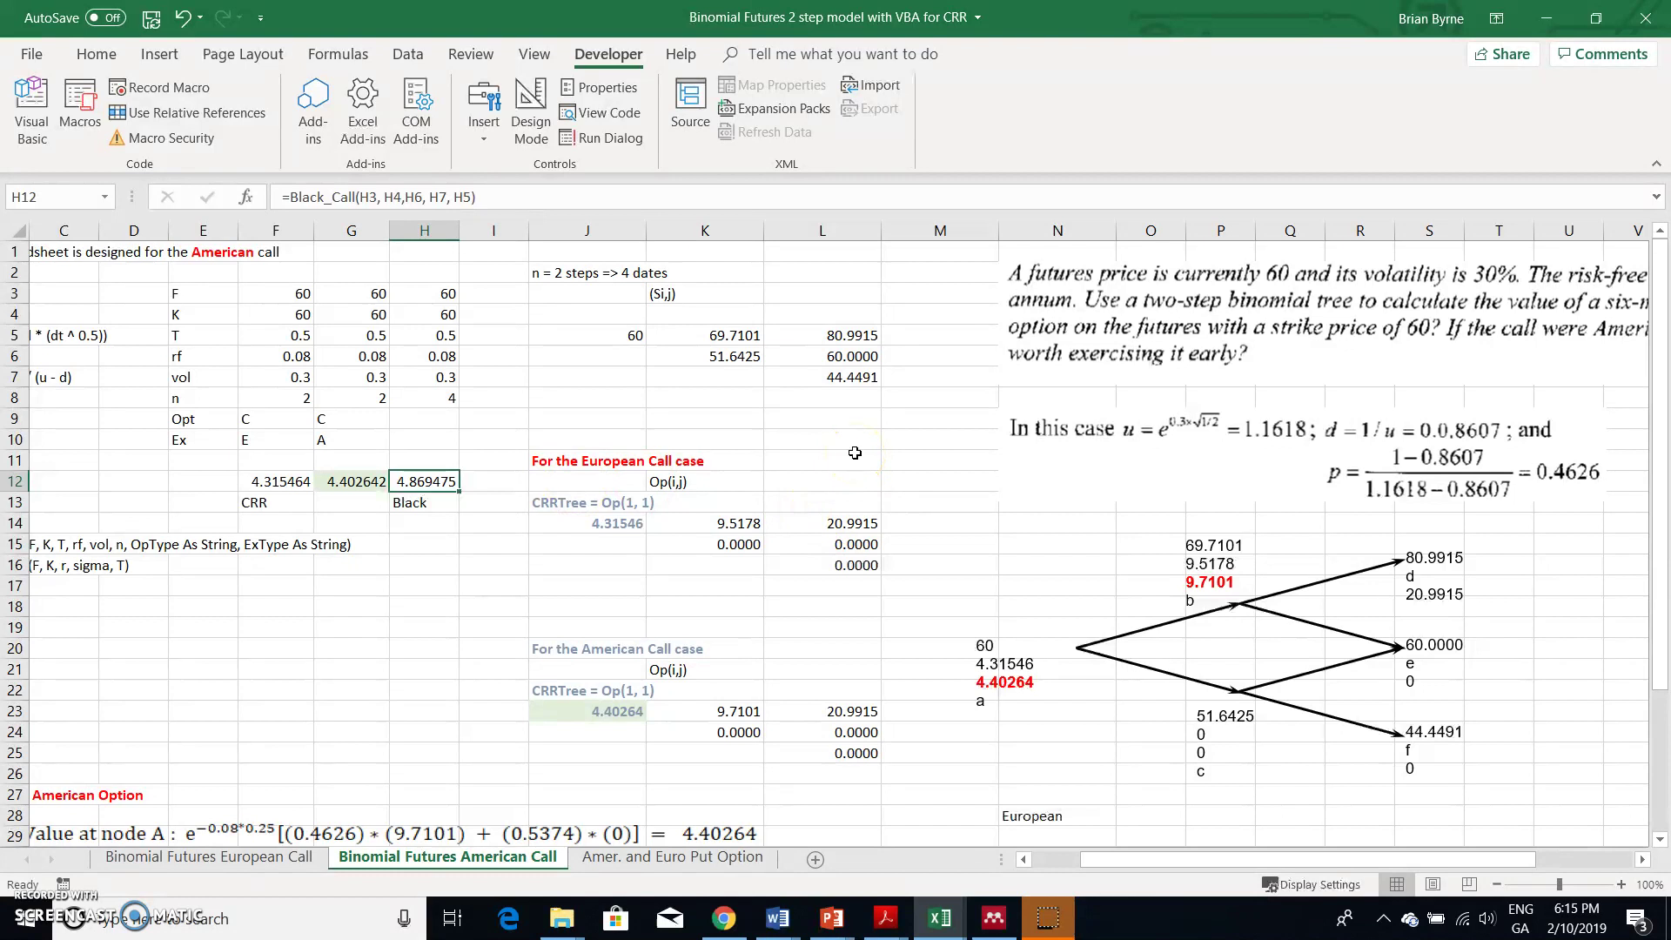
pyautogui.hscroll(3, 854, 453)
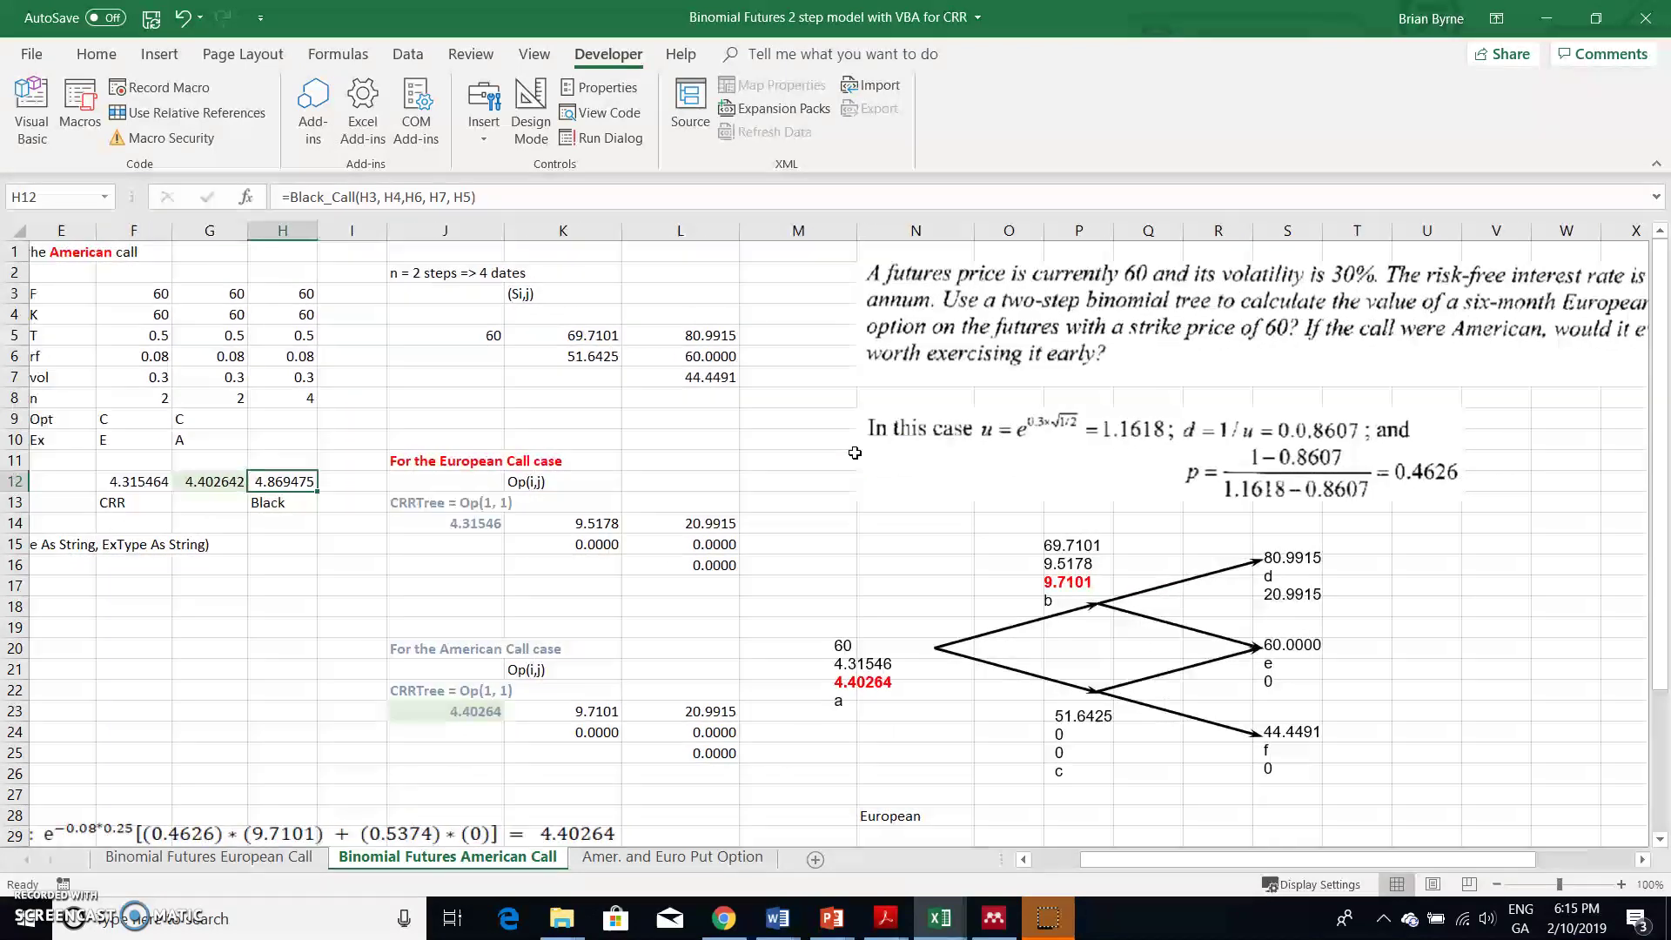
pyautogui.hscroll(-3, 855, 452)
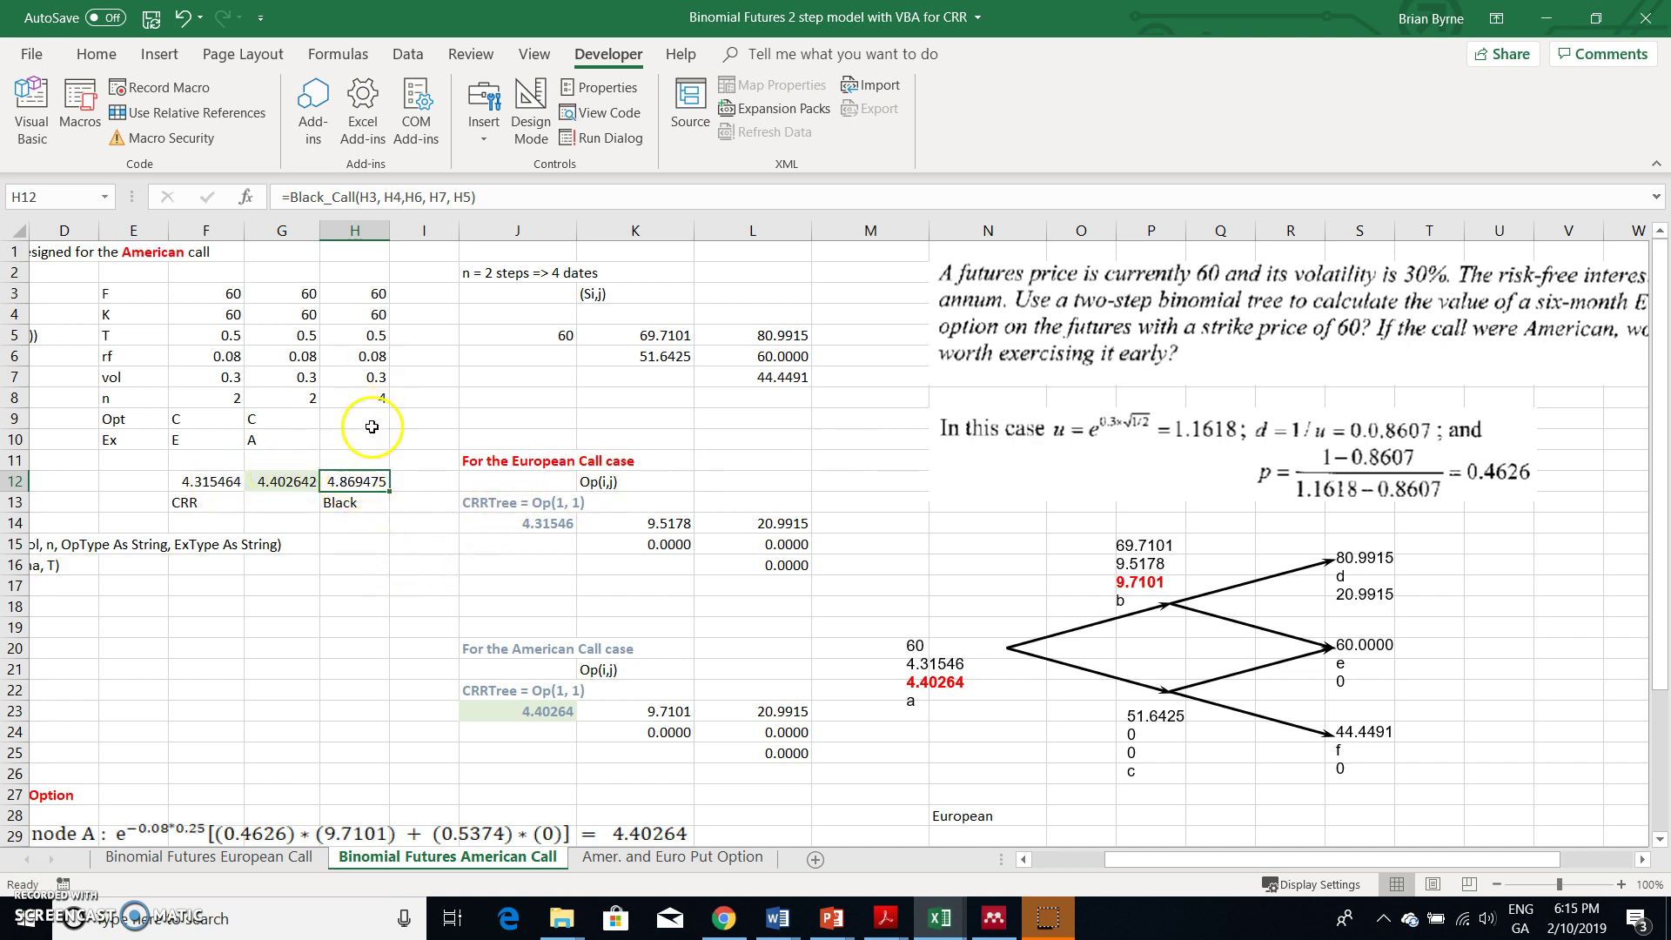
pyautogui.doubleClick(360, 481)
pyautogui.press('Return')
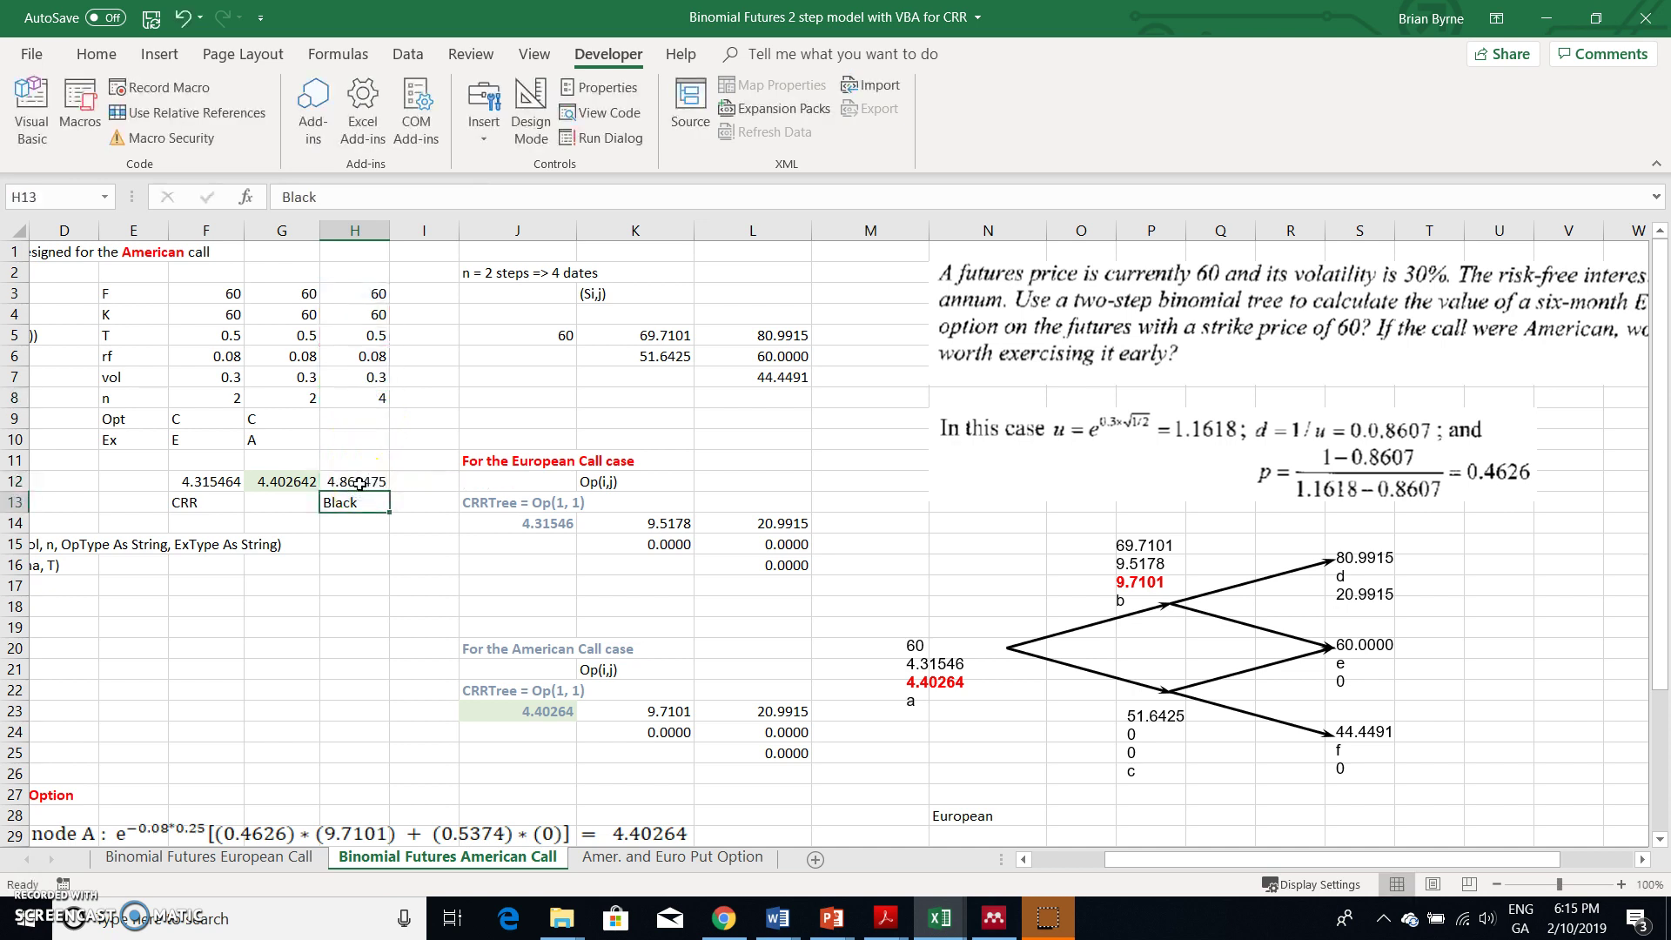
# Clear the step count 4 from cell H8 and recheck the H12 formula
pyautogui.click(365, 394)
pyautogui.press('BackSpace')
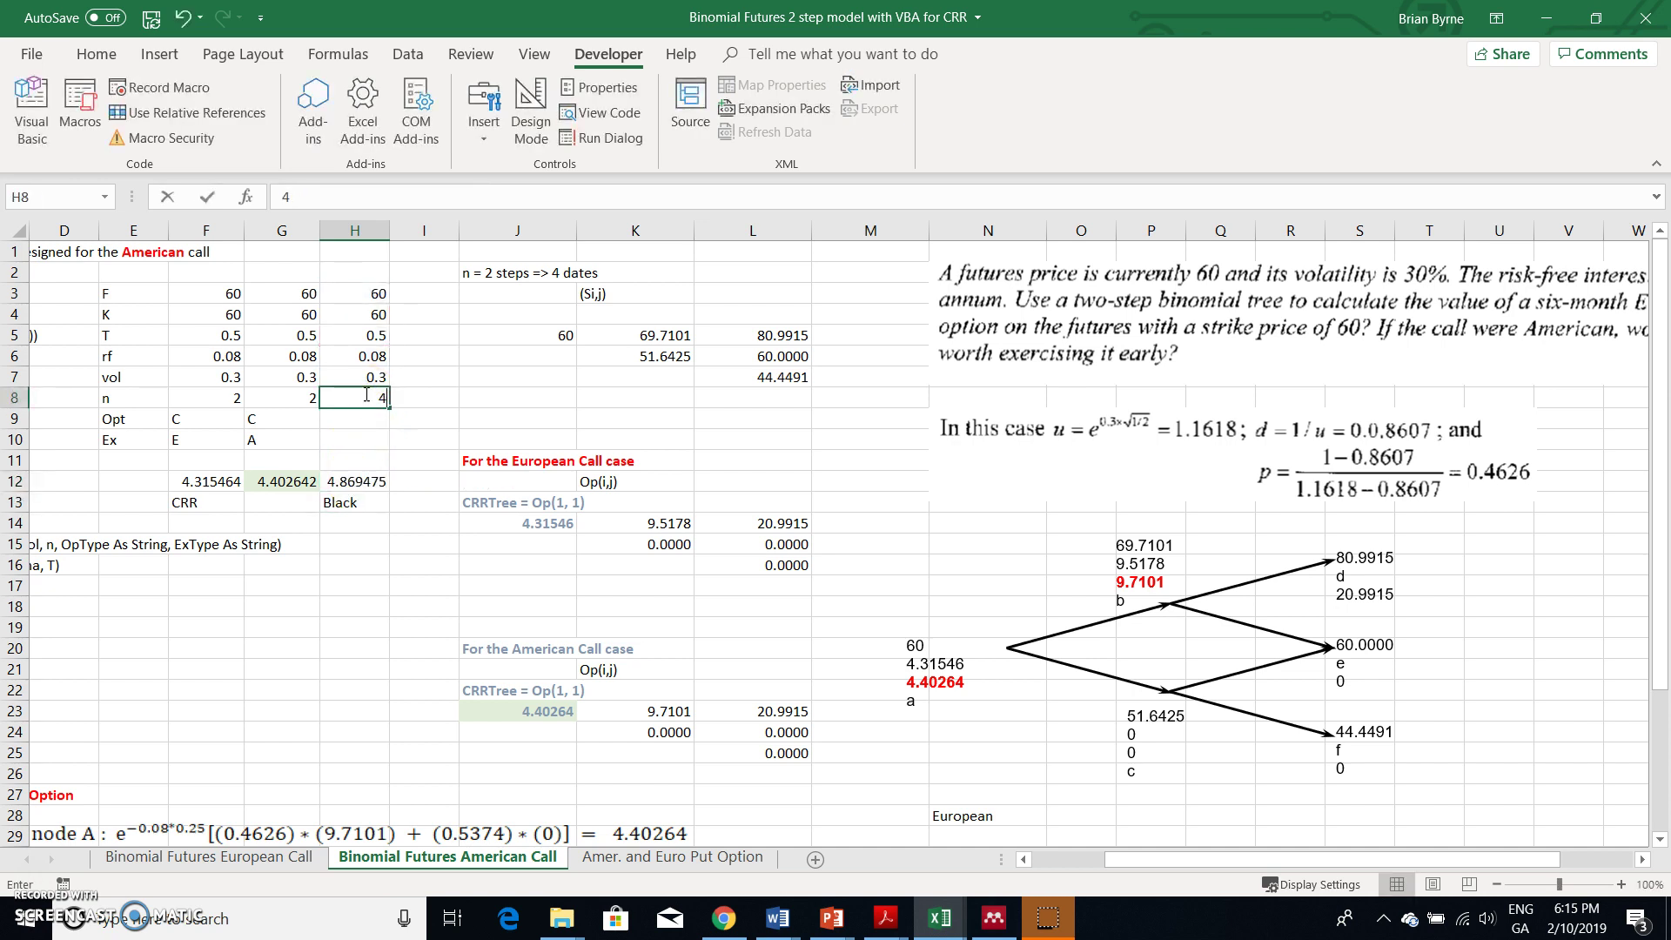
pyautogui.press('Return')
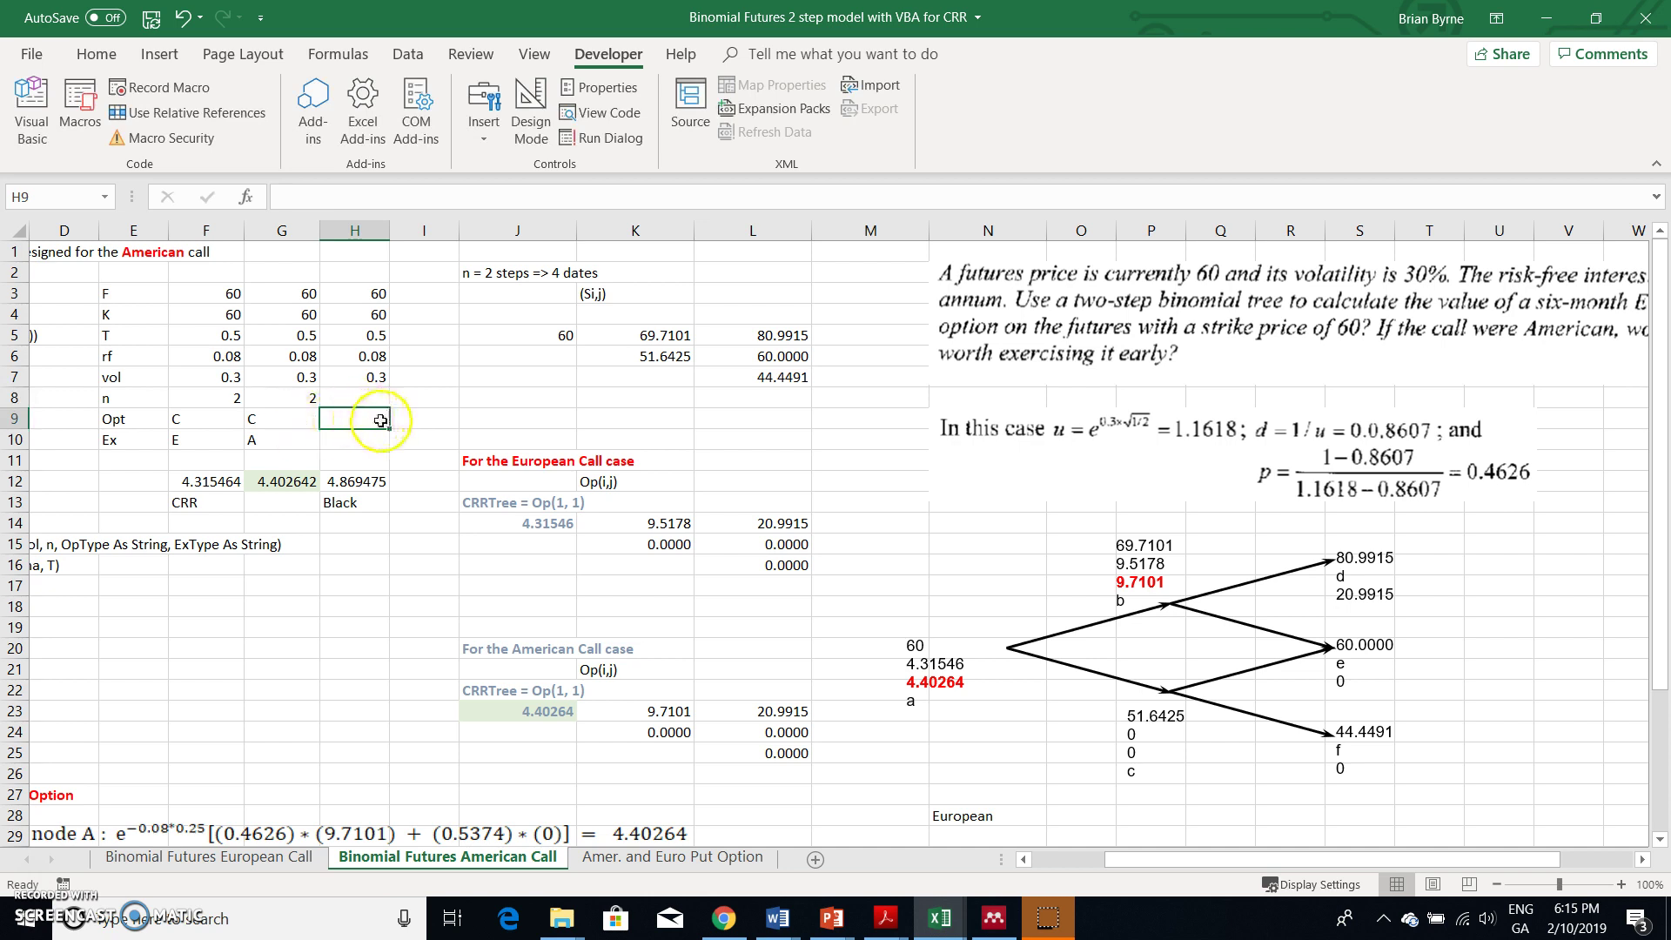
pyautogui.click(369, 488)
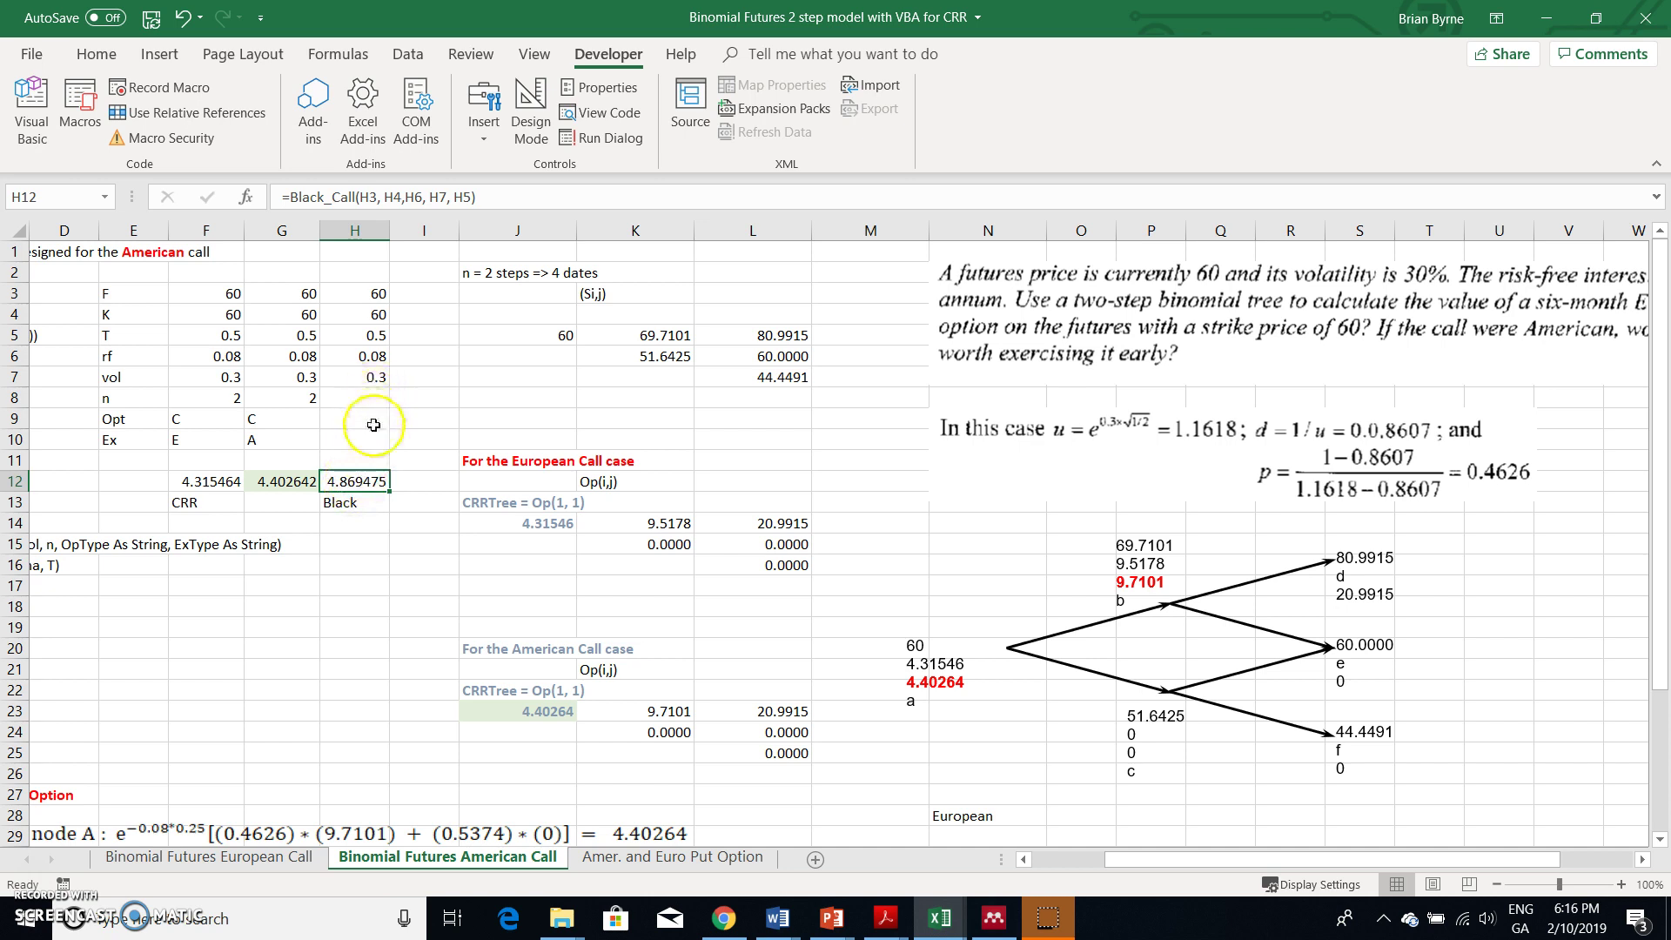
pyautogui.click(360, 482)
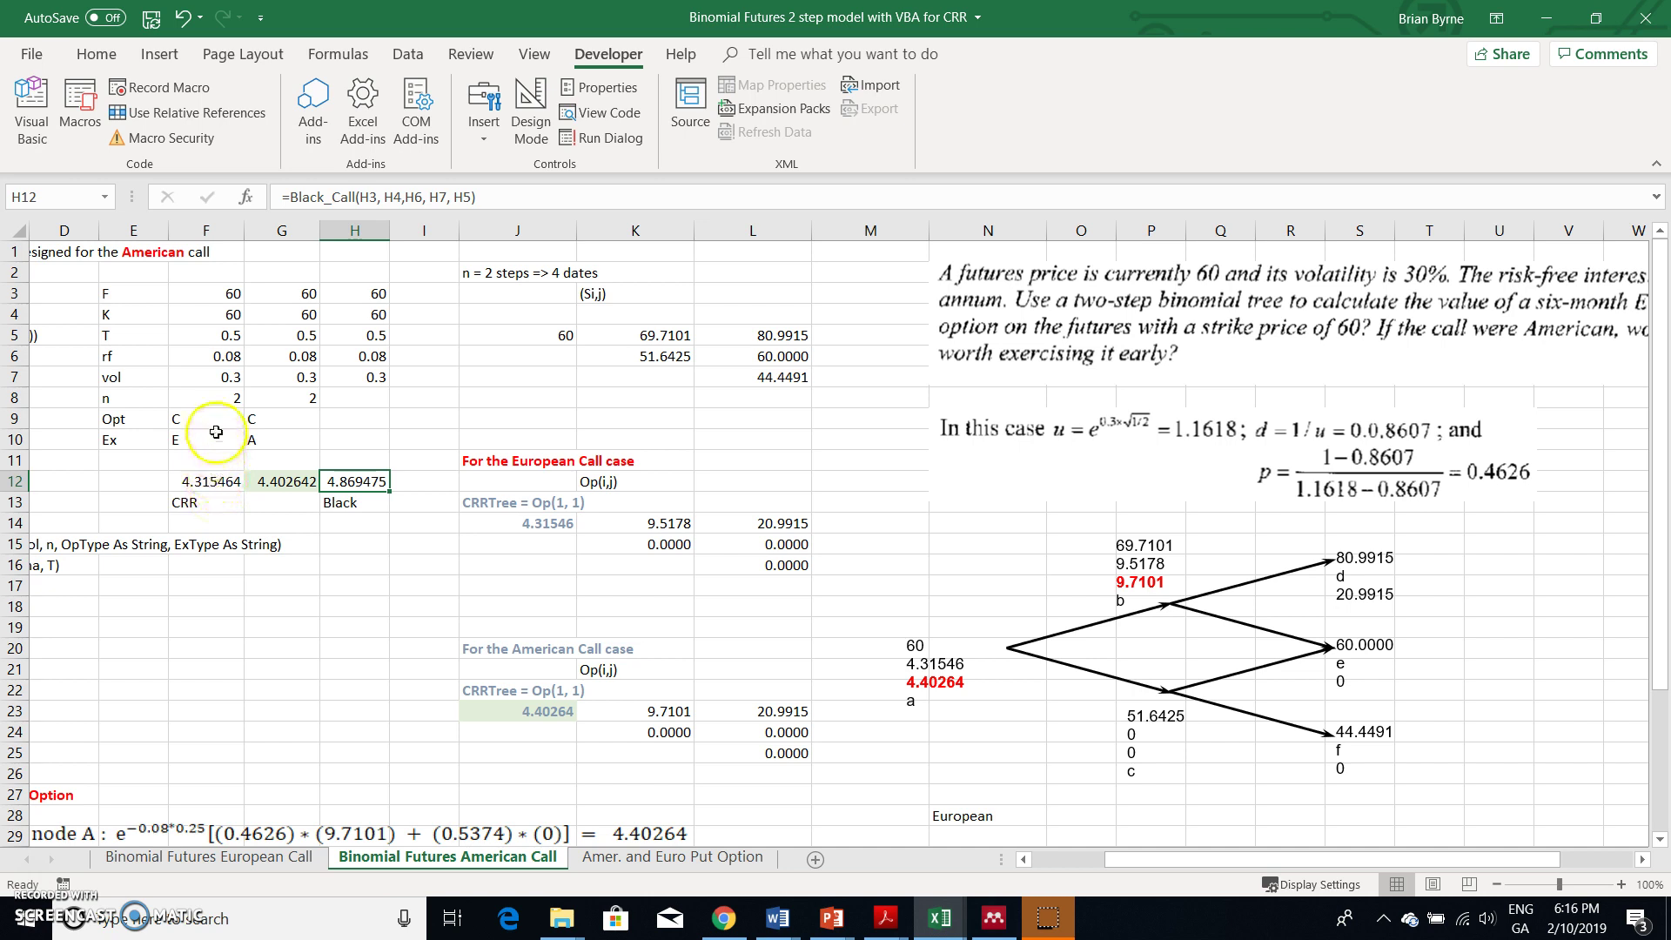
pyautogui.click(208, 397)
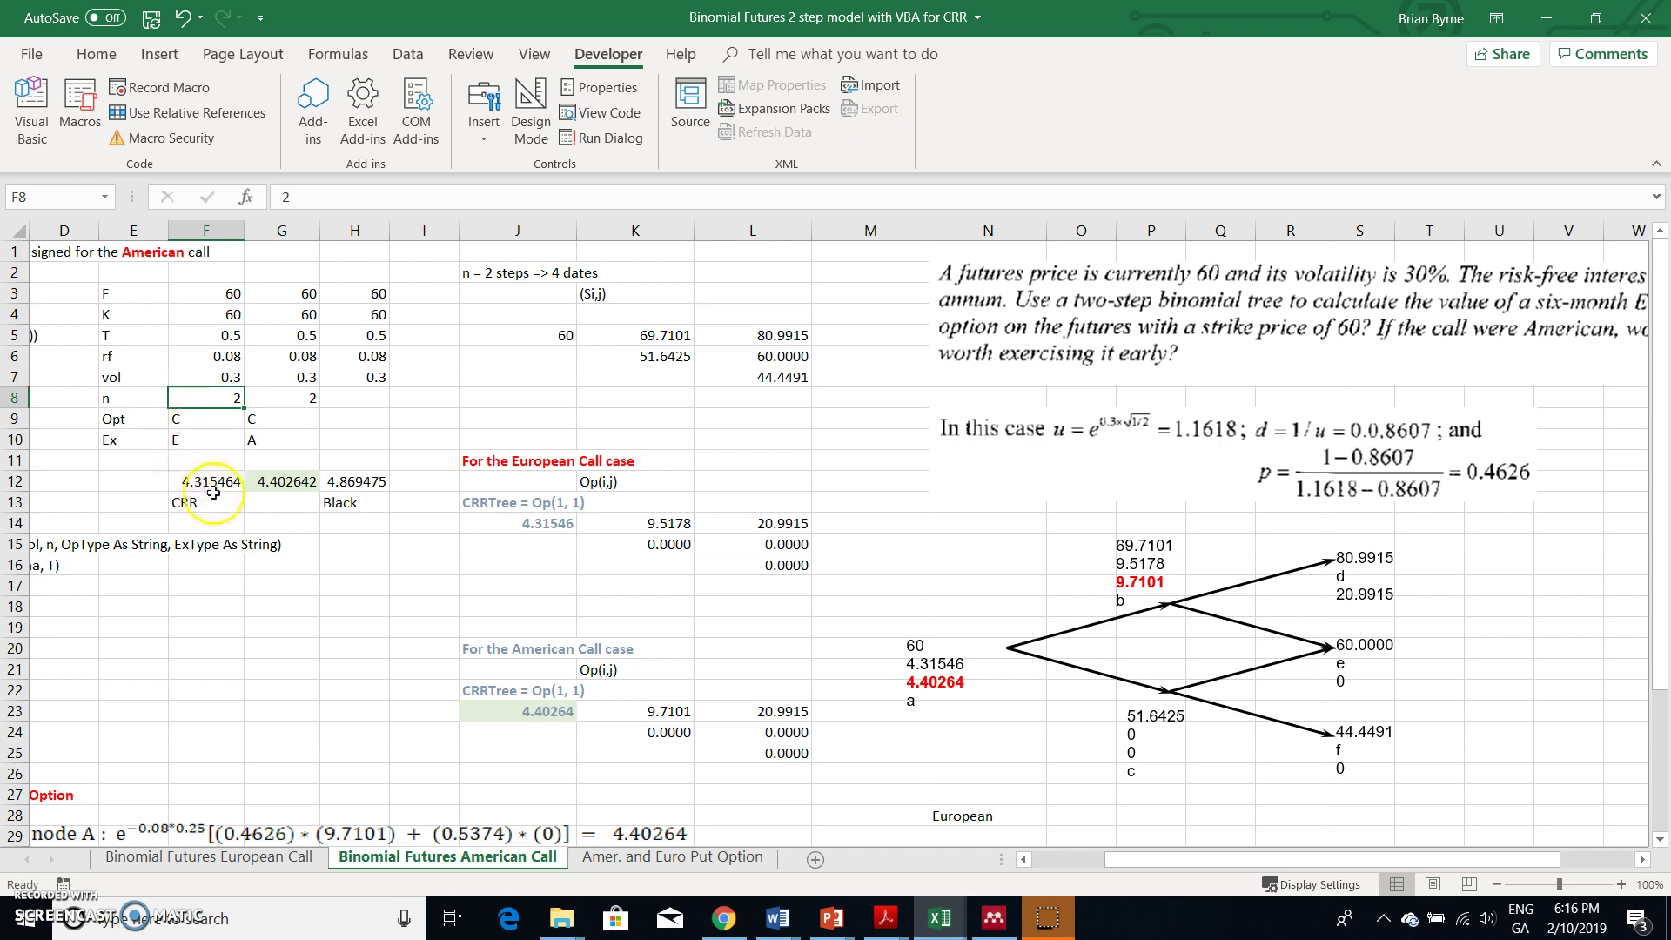
# Recalculate the CRR trees with 10, 100 and then 500 steps in F8
pyautogui.write('10')
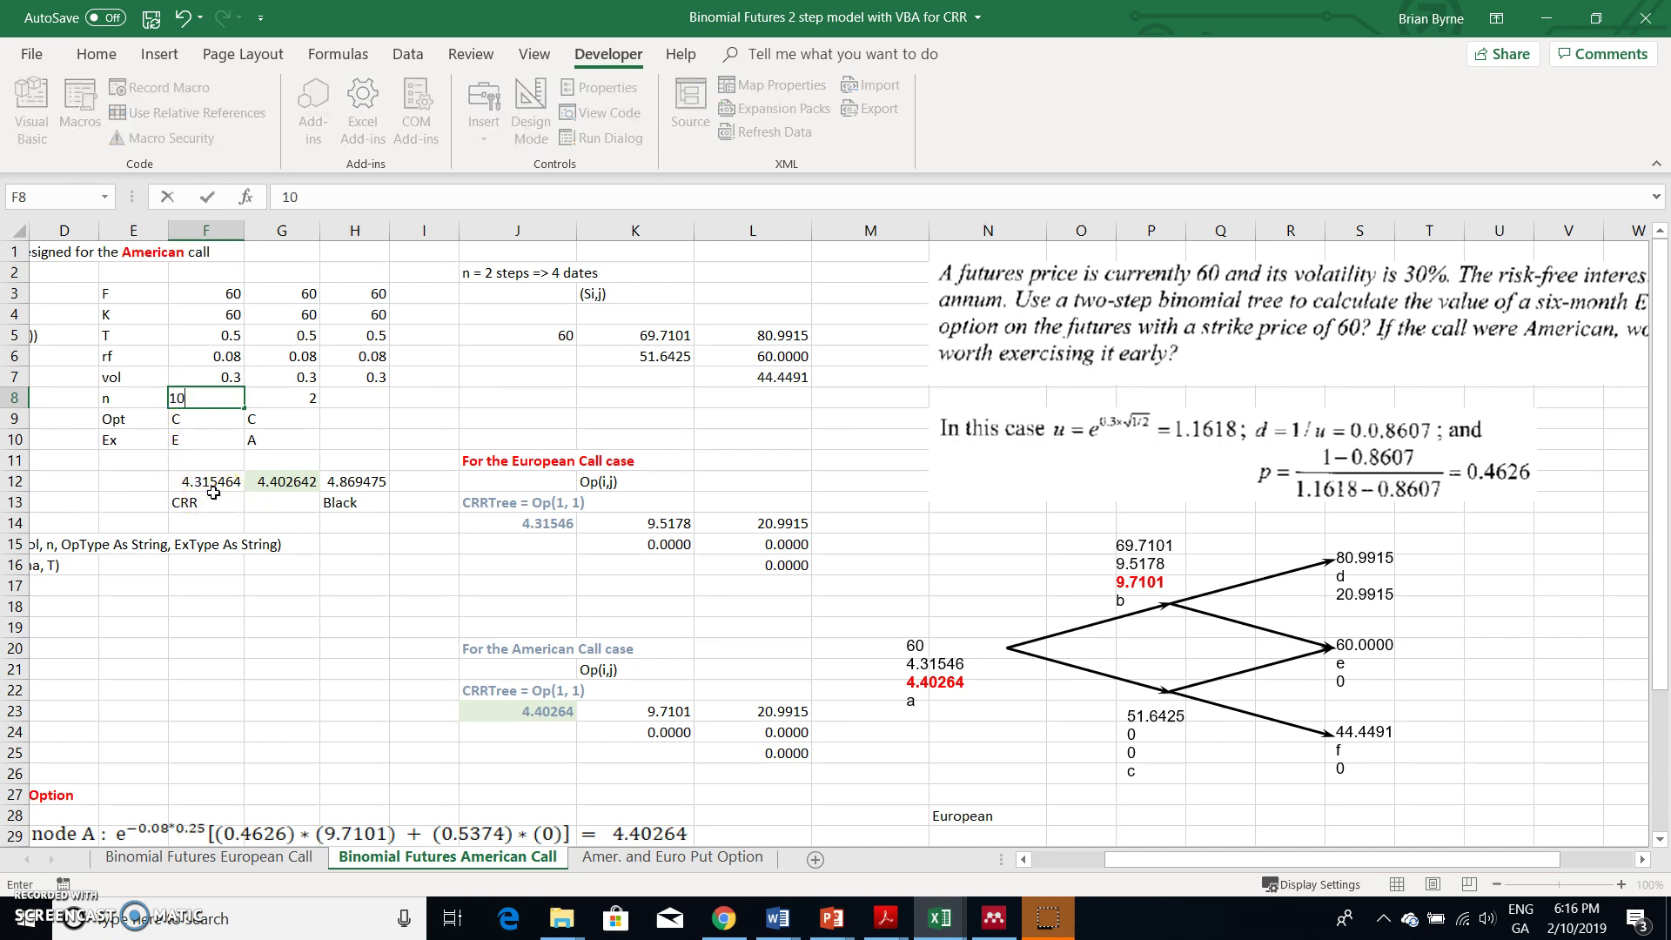
pyautogui.press('Return')
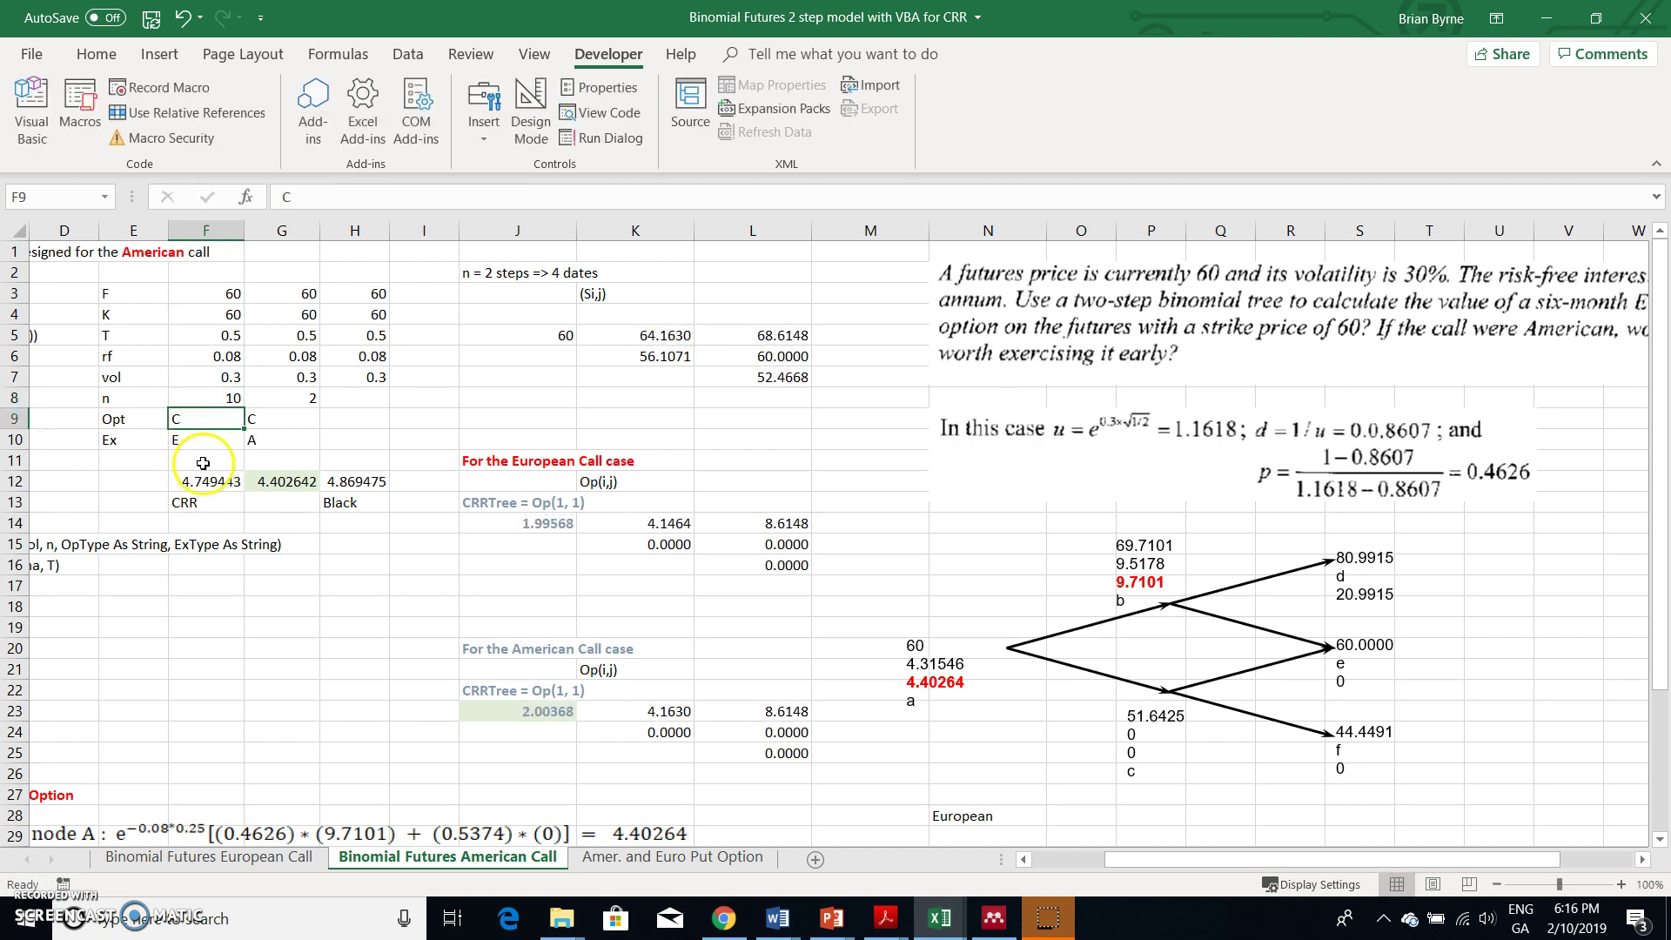
pyautogui.click(200, 399)
pyautogui.doubleClick(201, 398)
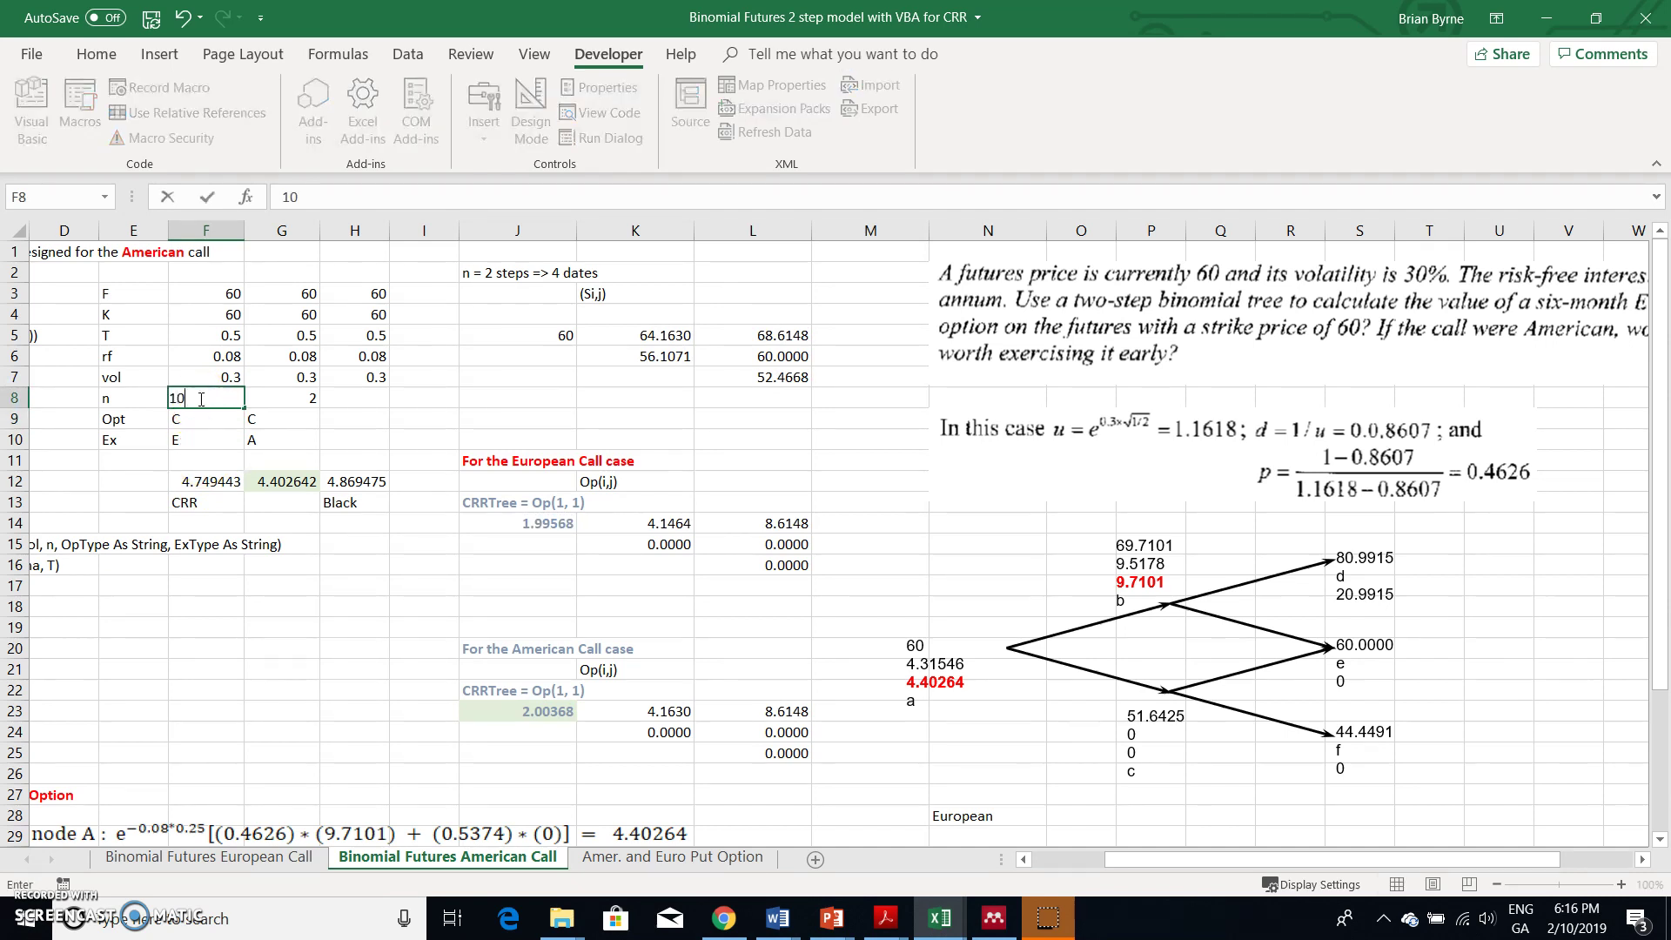
pyautogui.write('0')
pyautogui.press('Return')
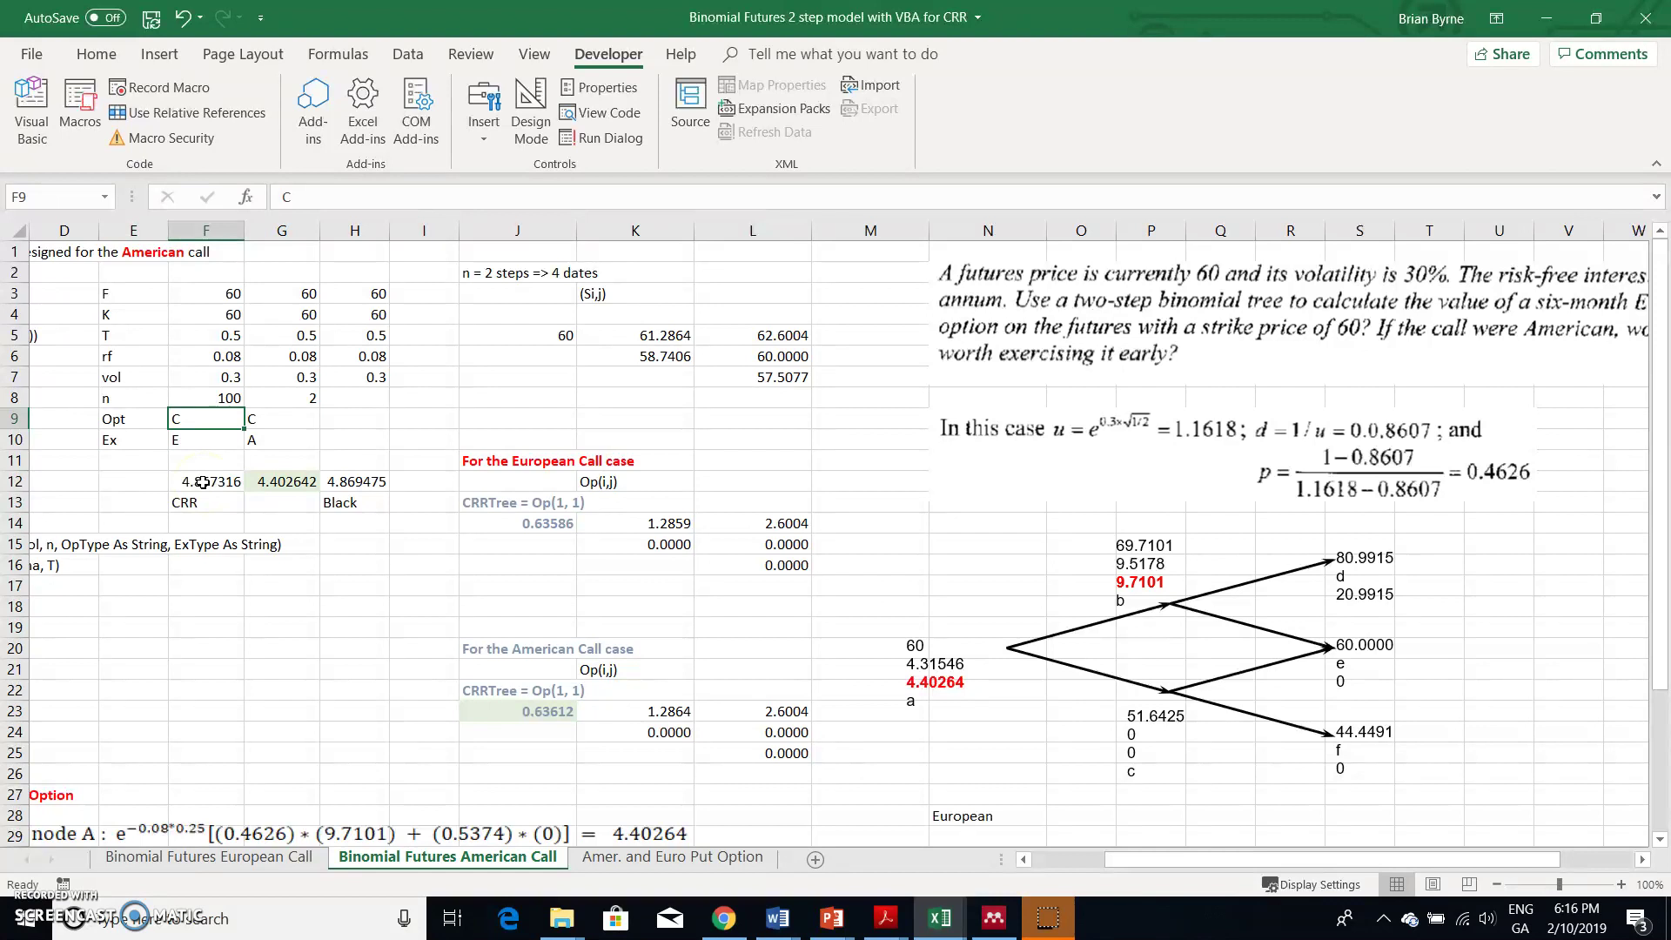
pyautogui.click(203, 396)
pyautogui.write('5')
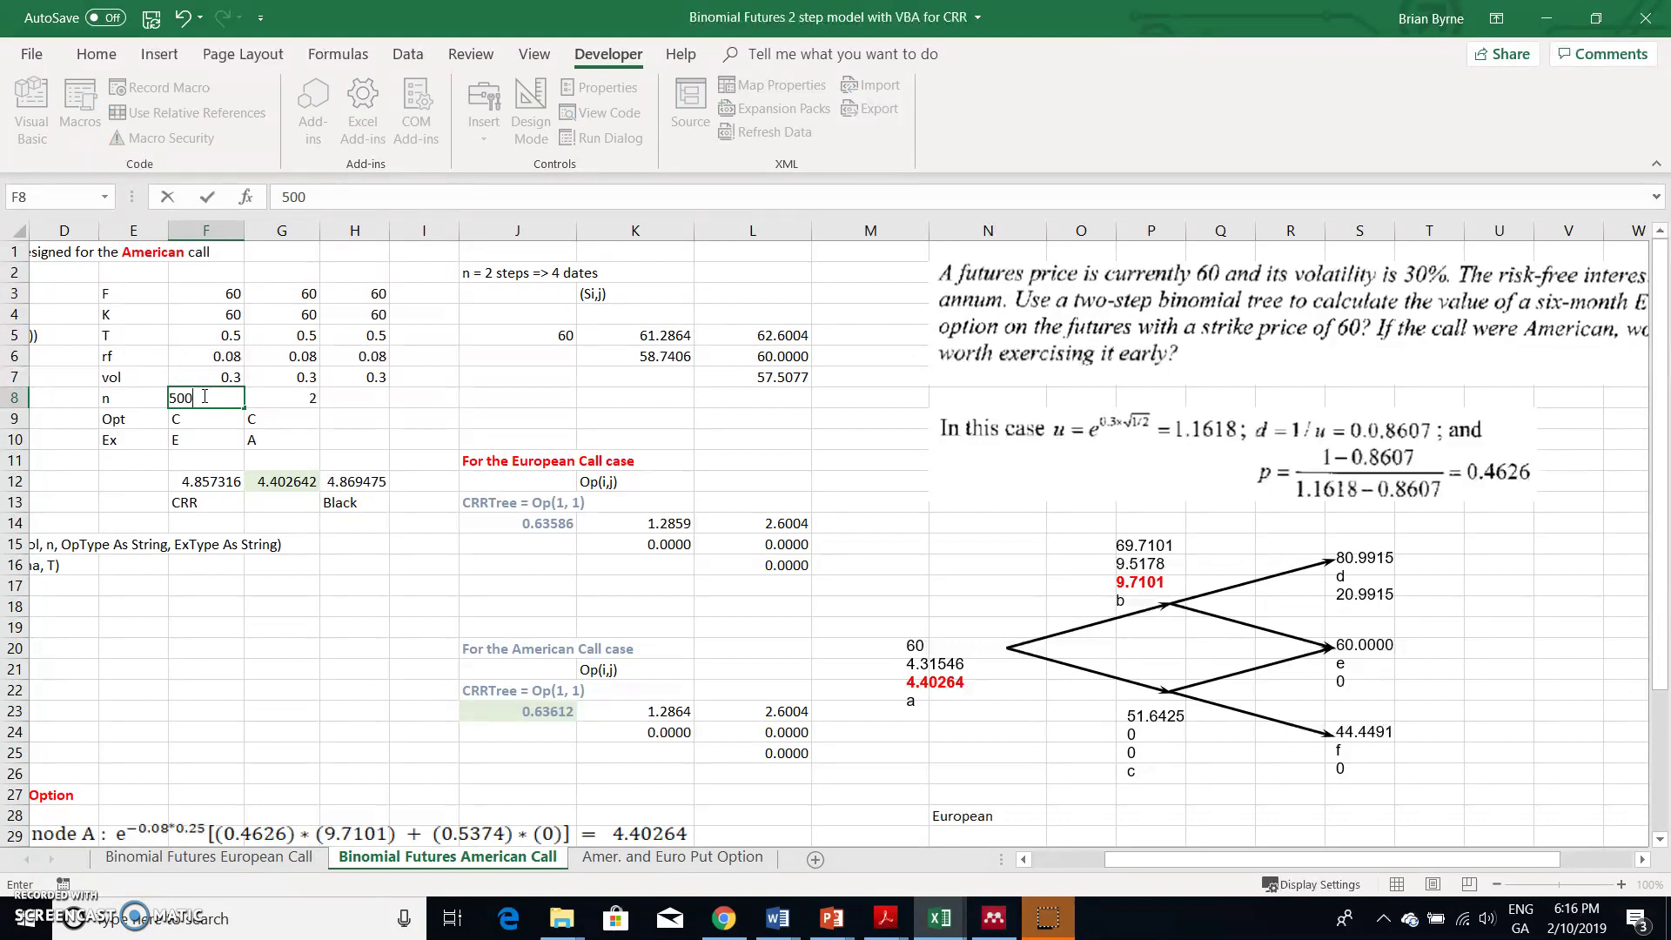
pyautogui.write('00')
pyautogui.press('Return')
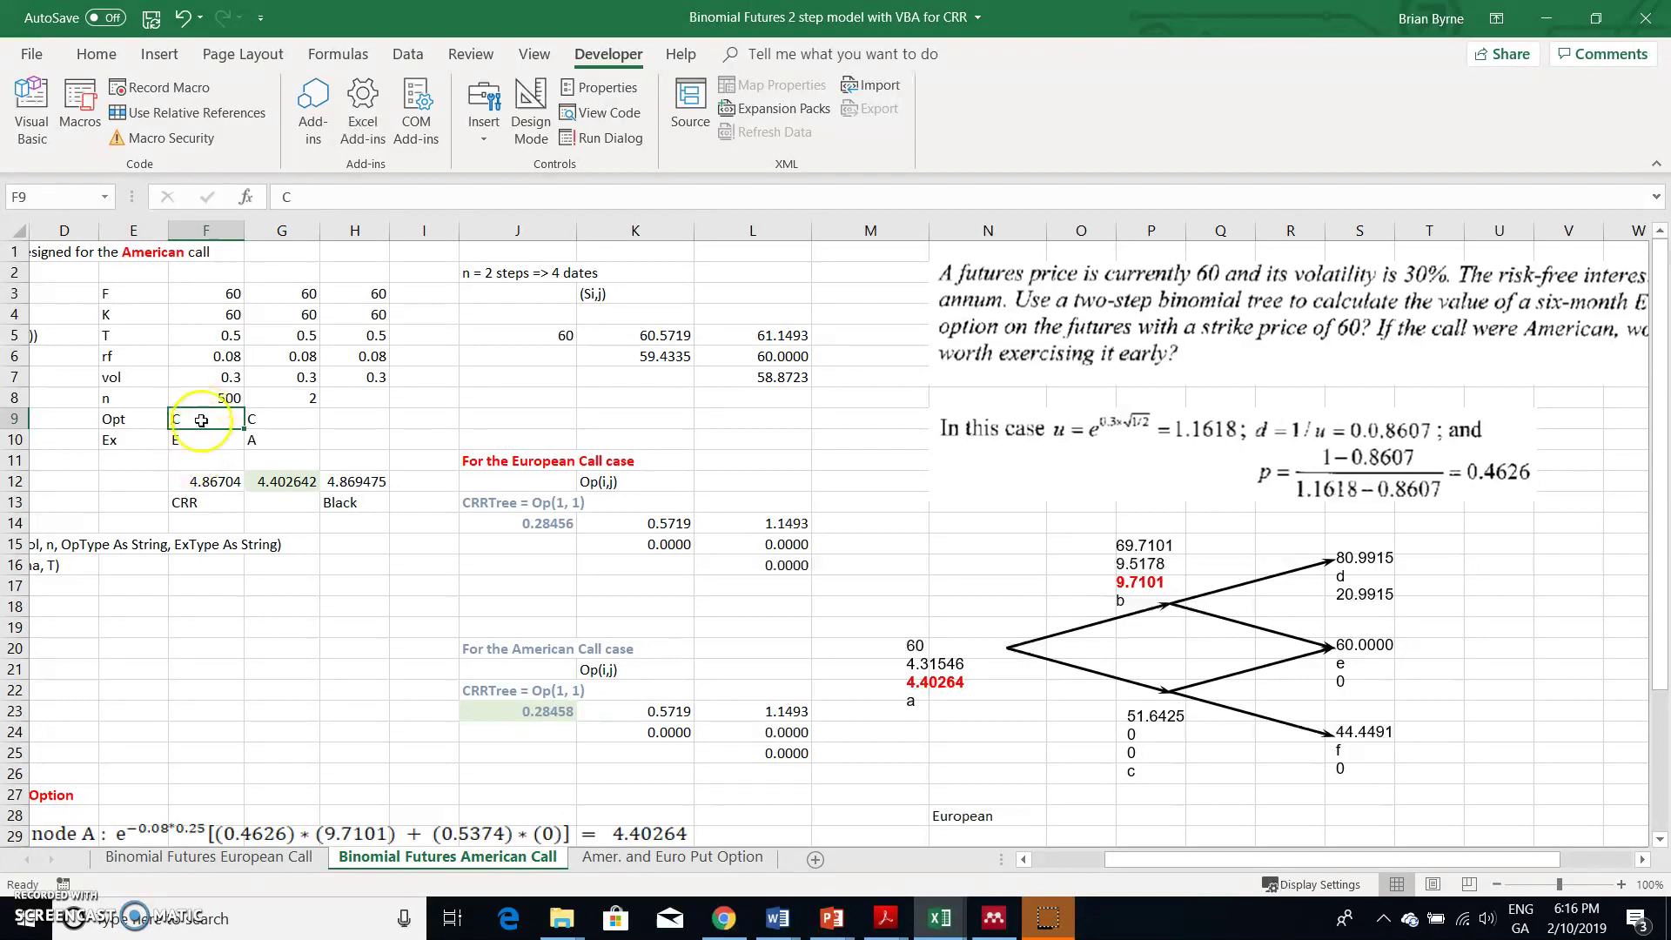
# Try 1000 steps in F8, then reset the step count to 2
pyautogui.click(201, 421)
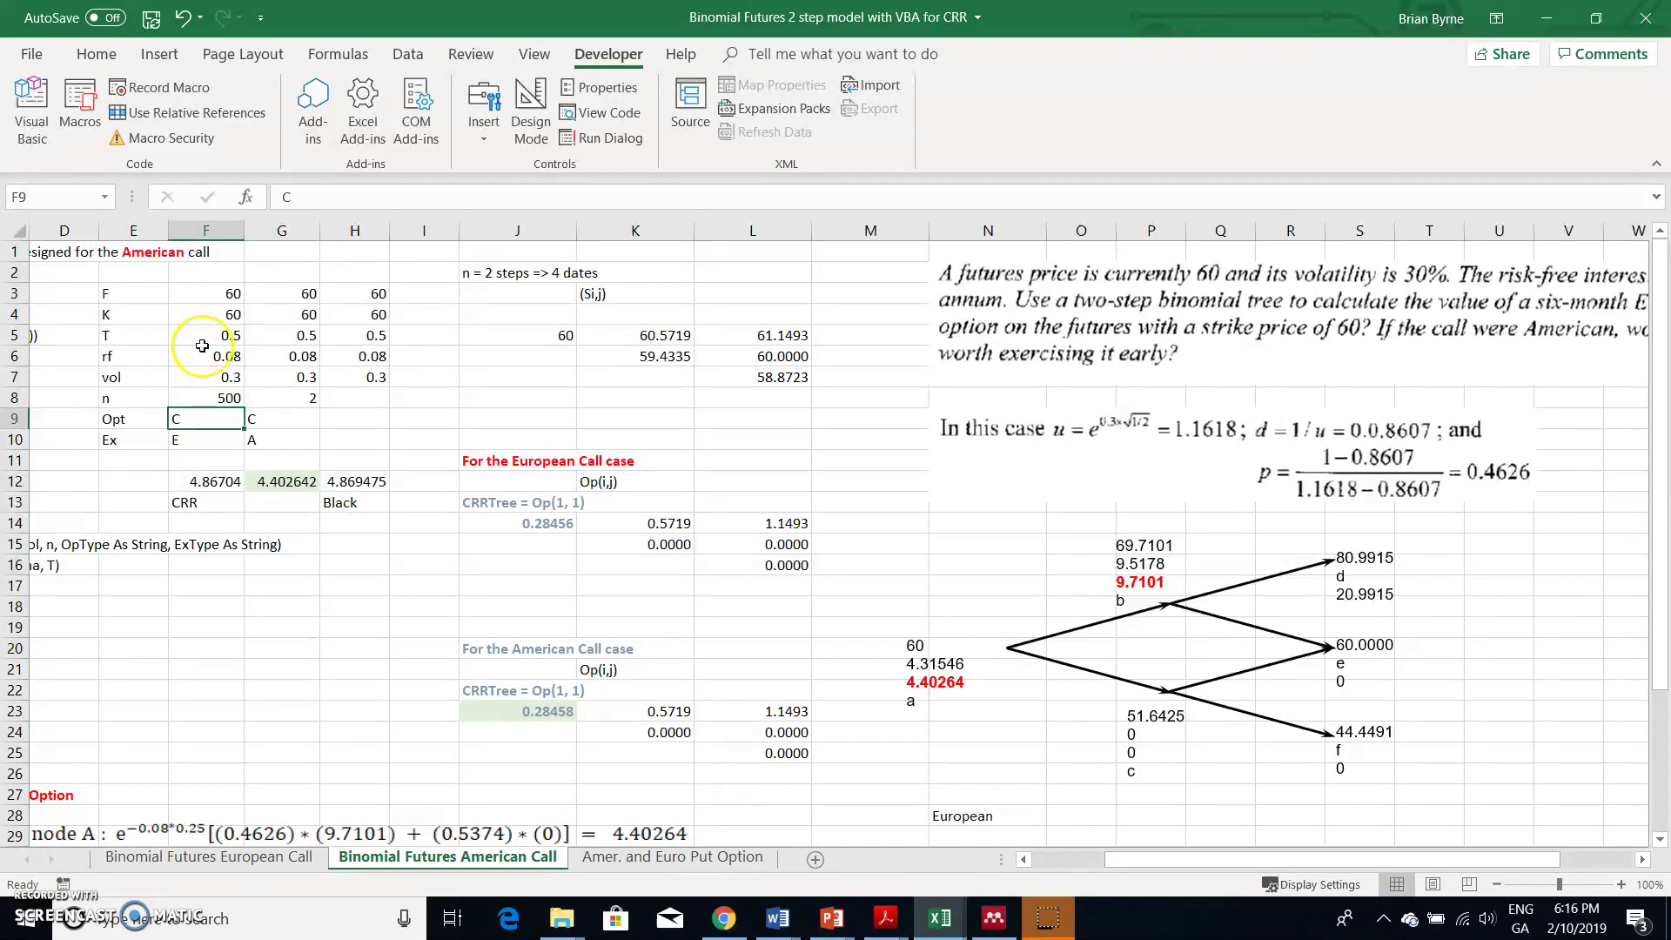
pyautogui.click(188, 402)
pyautogui.write('1000')
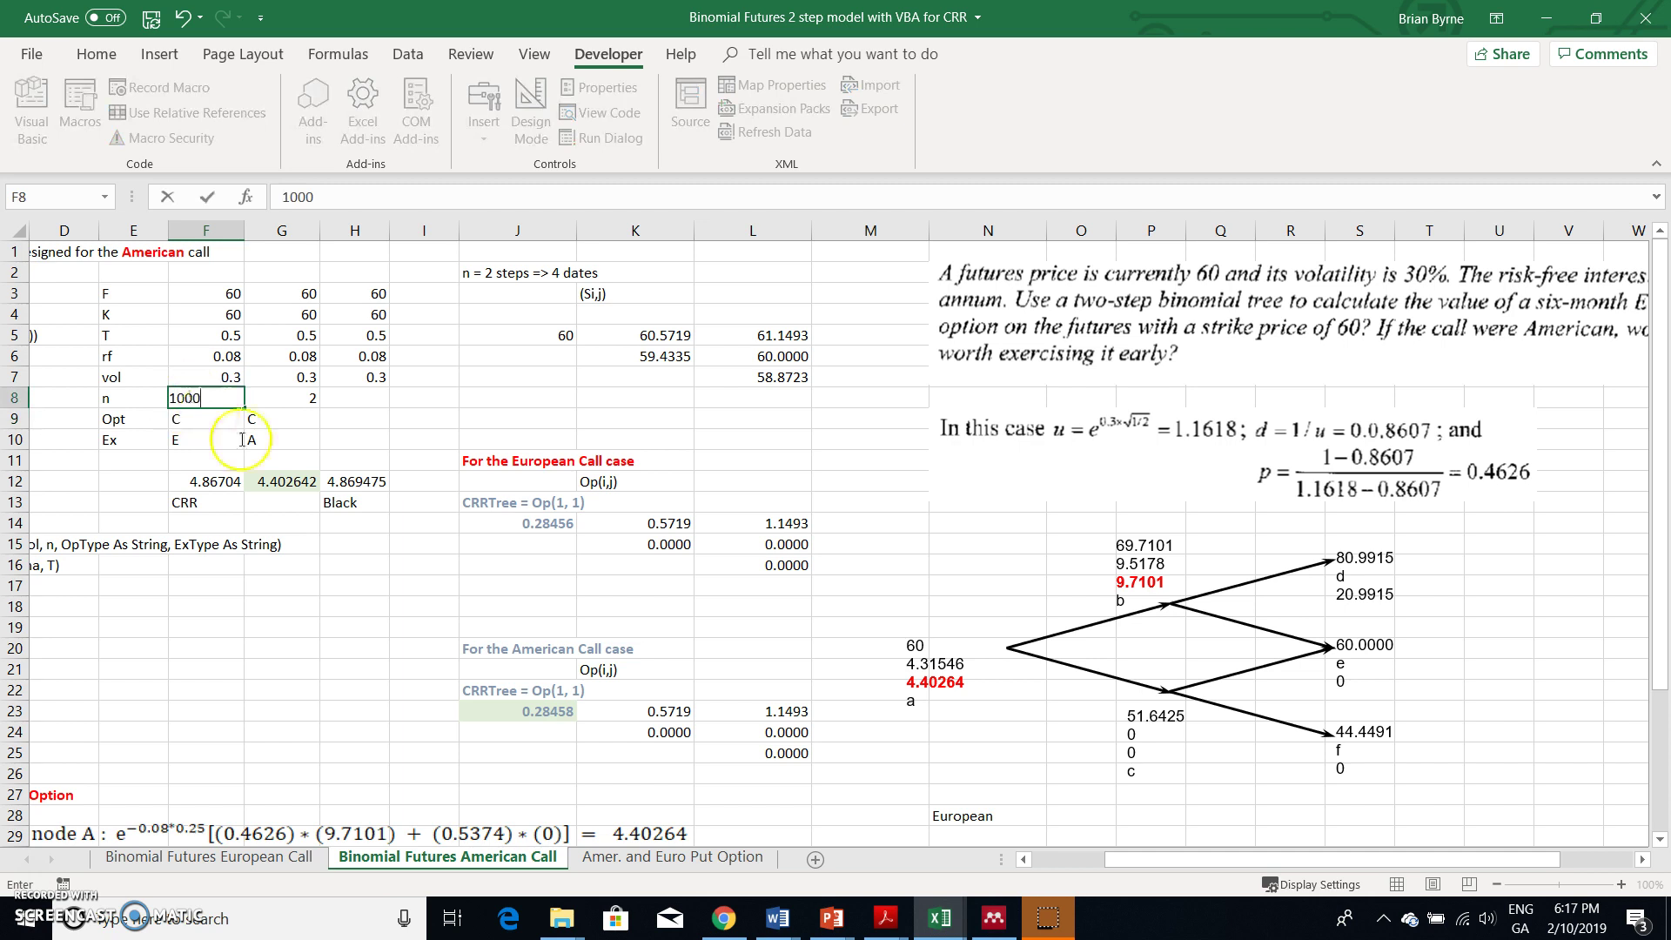
pyautogui.press('Return')
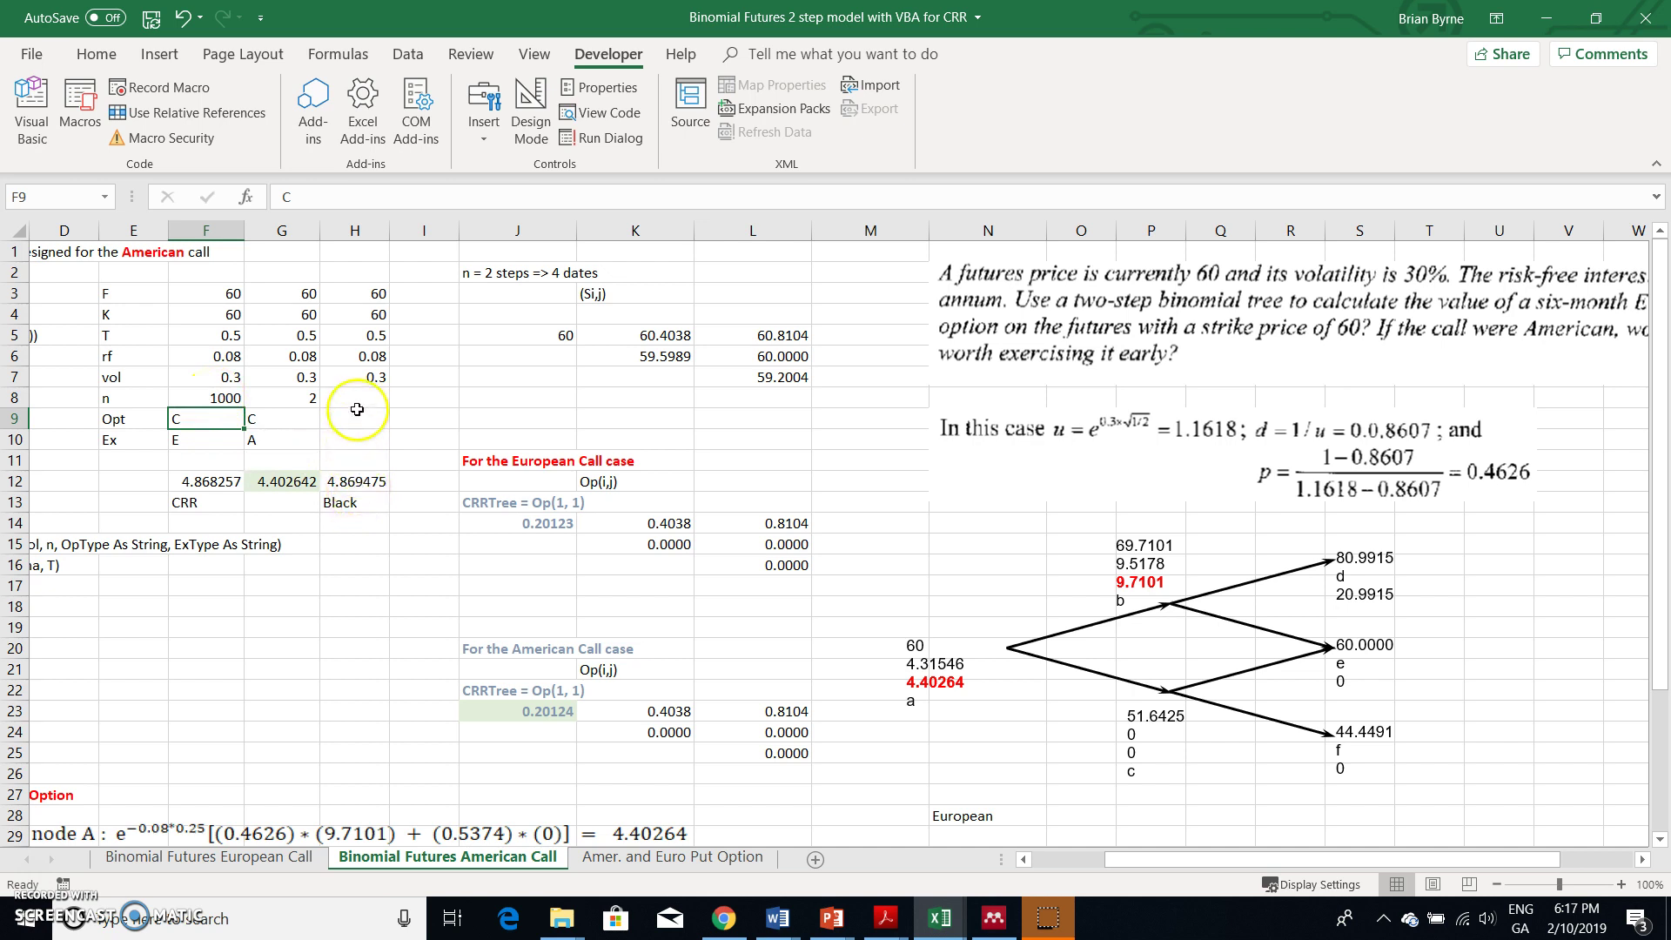
pyautogui.click(192, 398)
pyautogui.write('2')
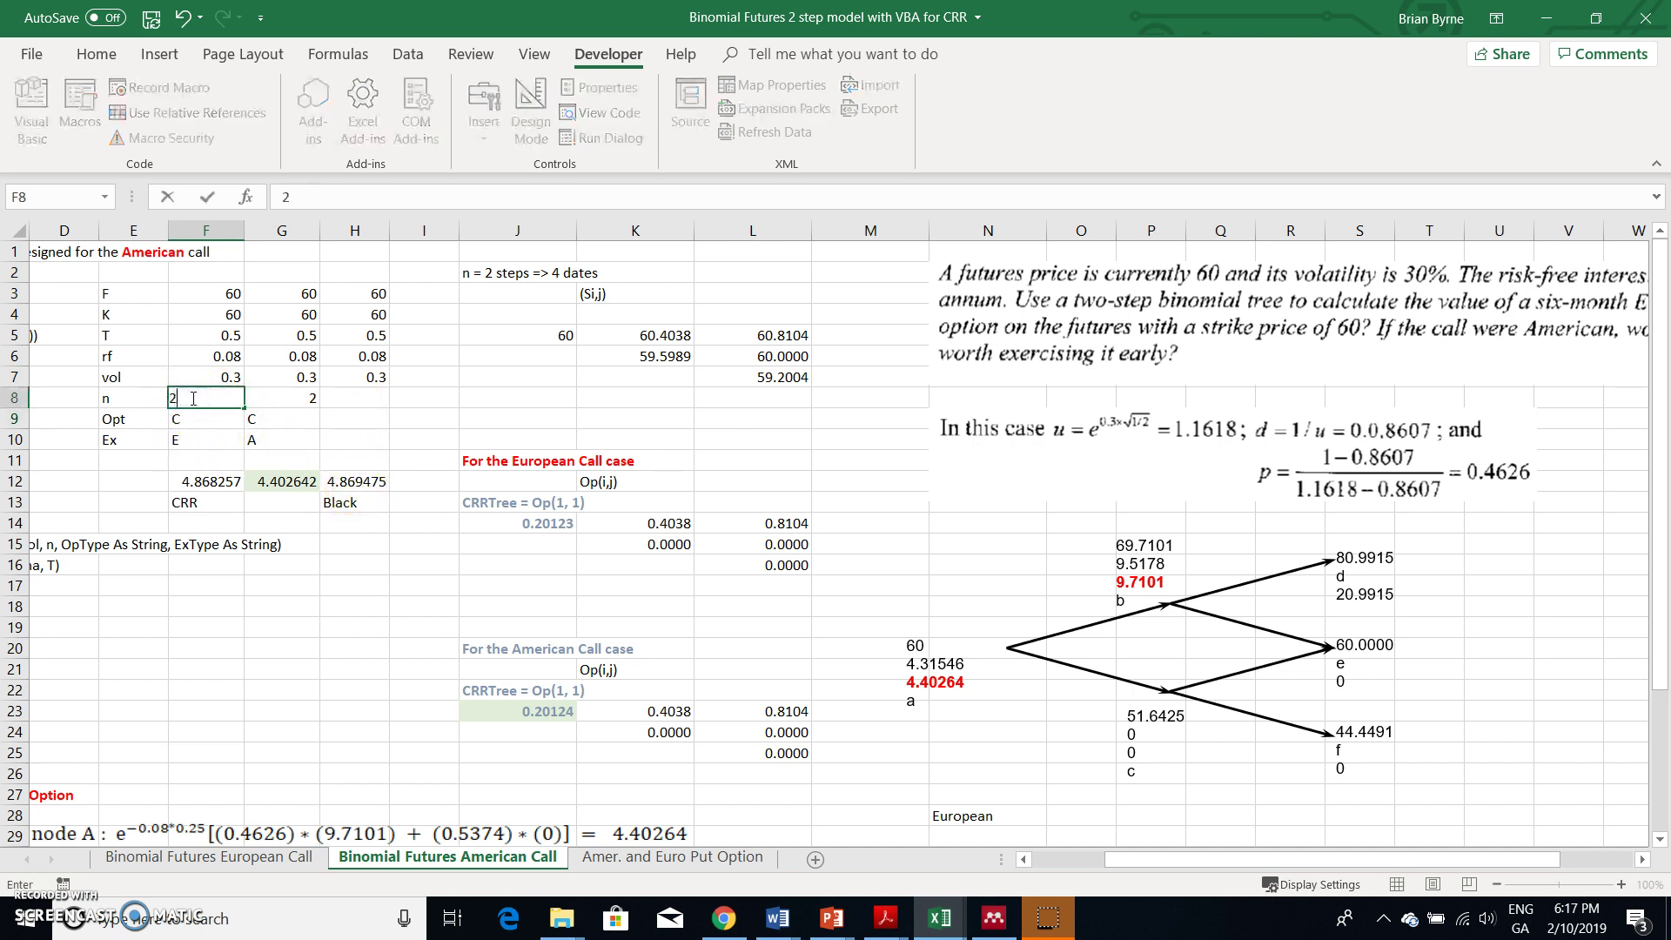
pyautogui.press('Return')
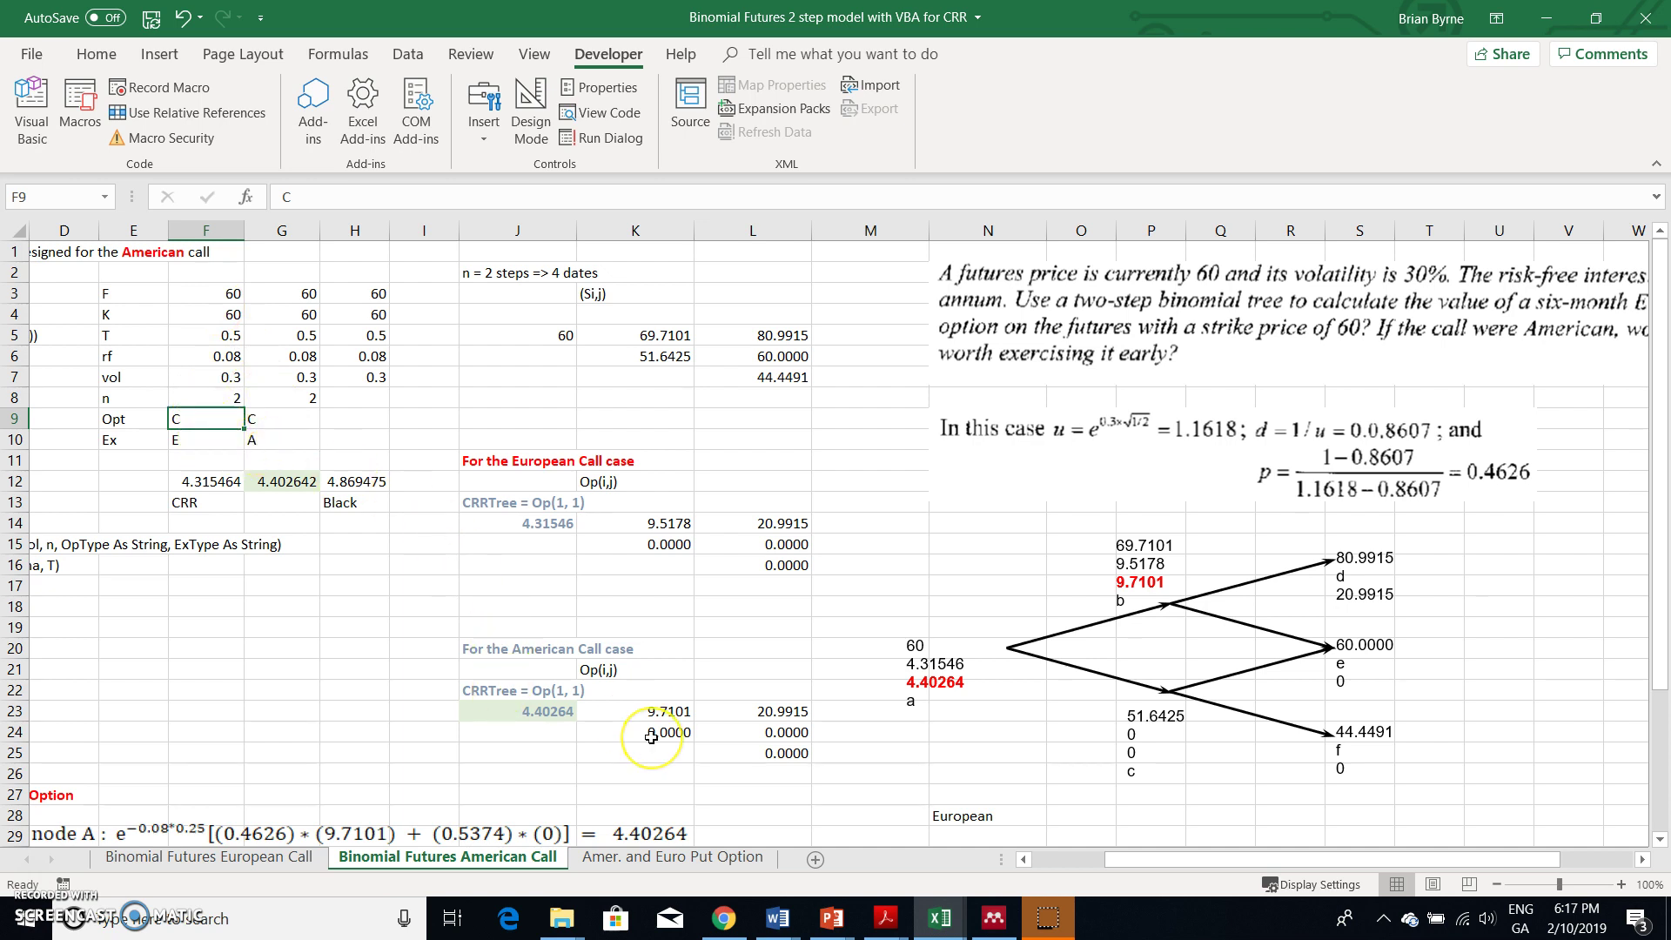
# Scroll across and down the American Call tree to check u = 1.1618, d = 0.8607, p = 0.4626
pyautogui.hscroll(2, 651, 737)
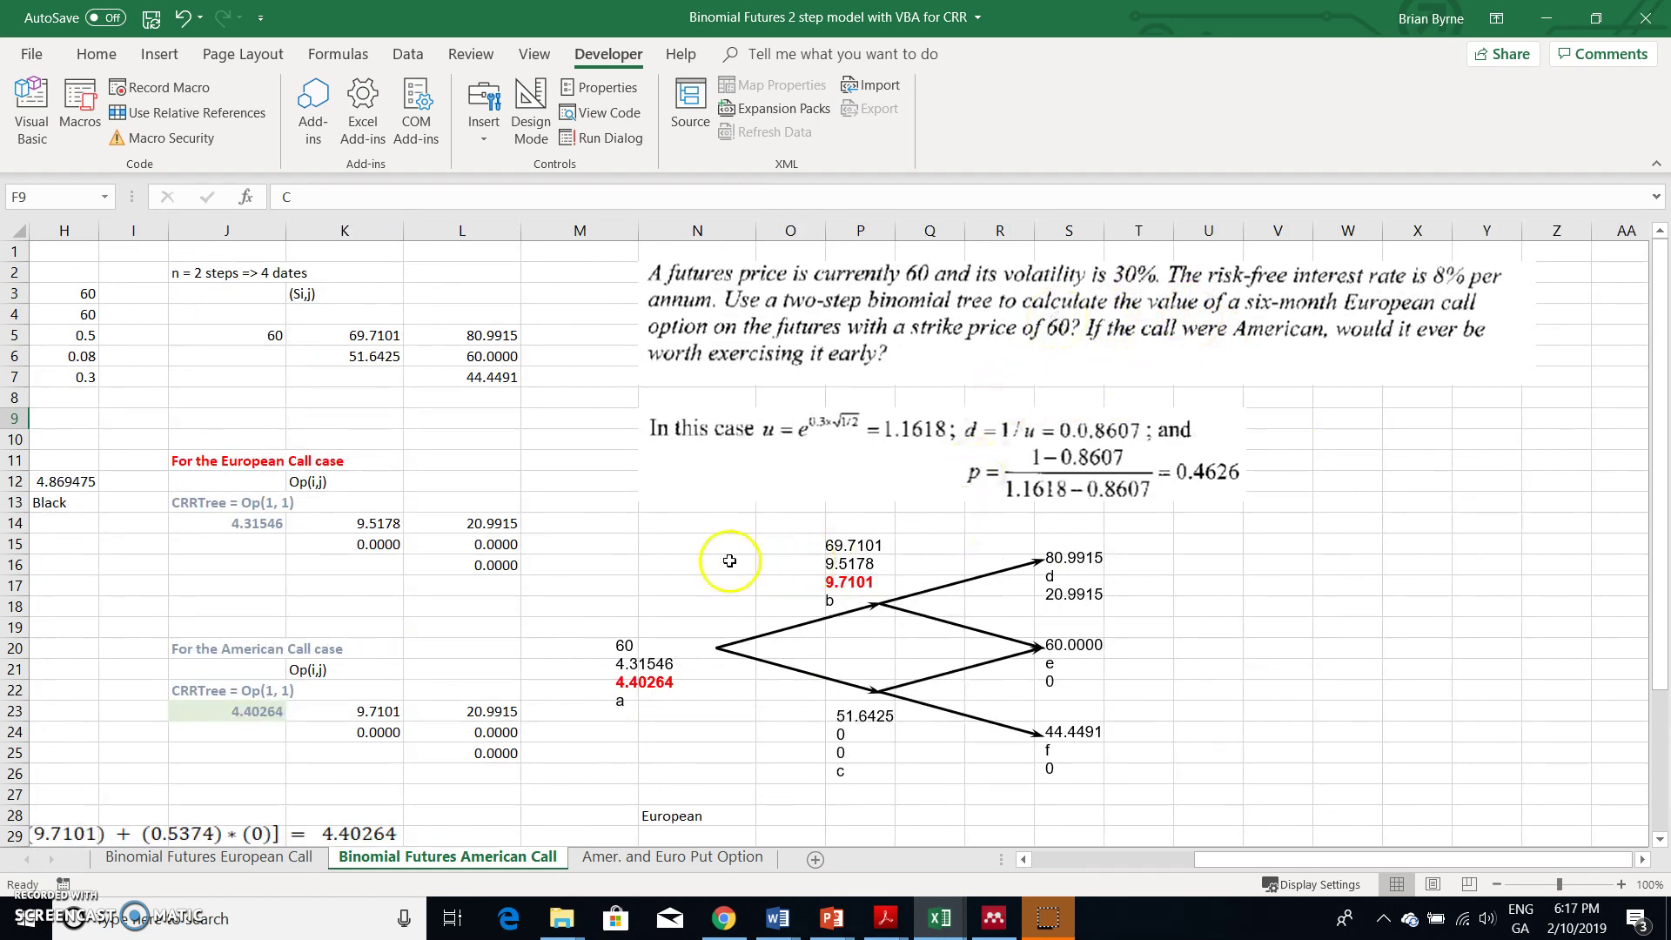
pyautogui.scroll(-5, 696, 560)
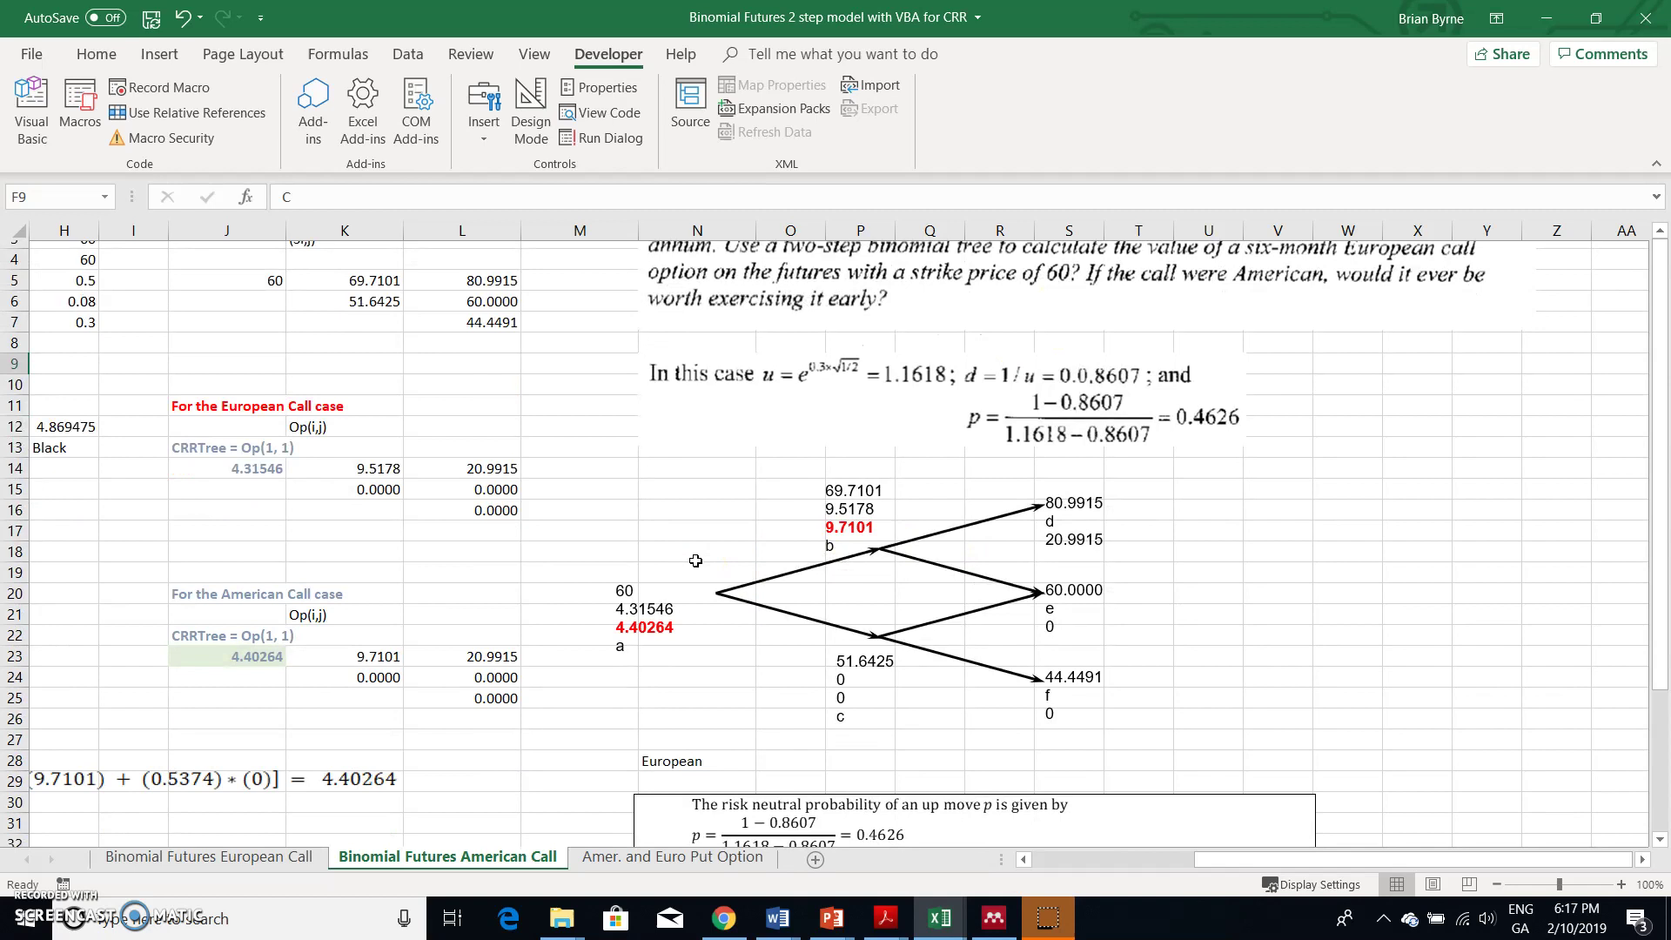
pyautogui.scroll(5, 695, 560)
pyautogui.scroll(-1, 696, 560)
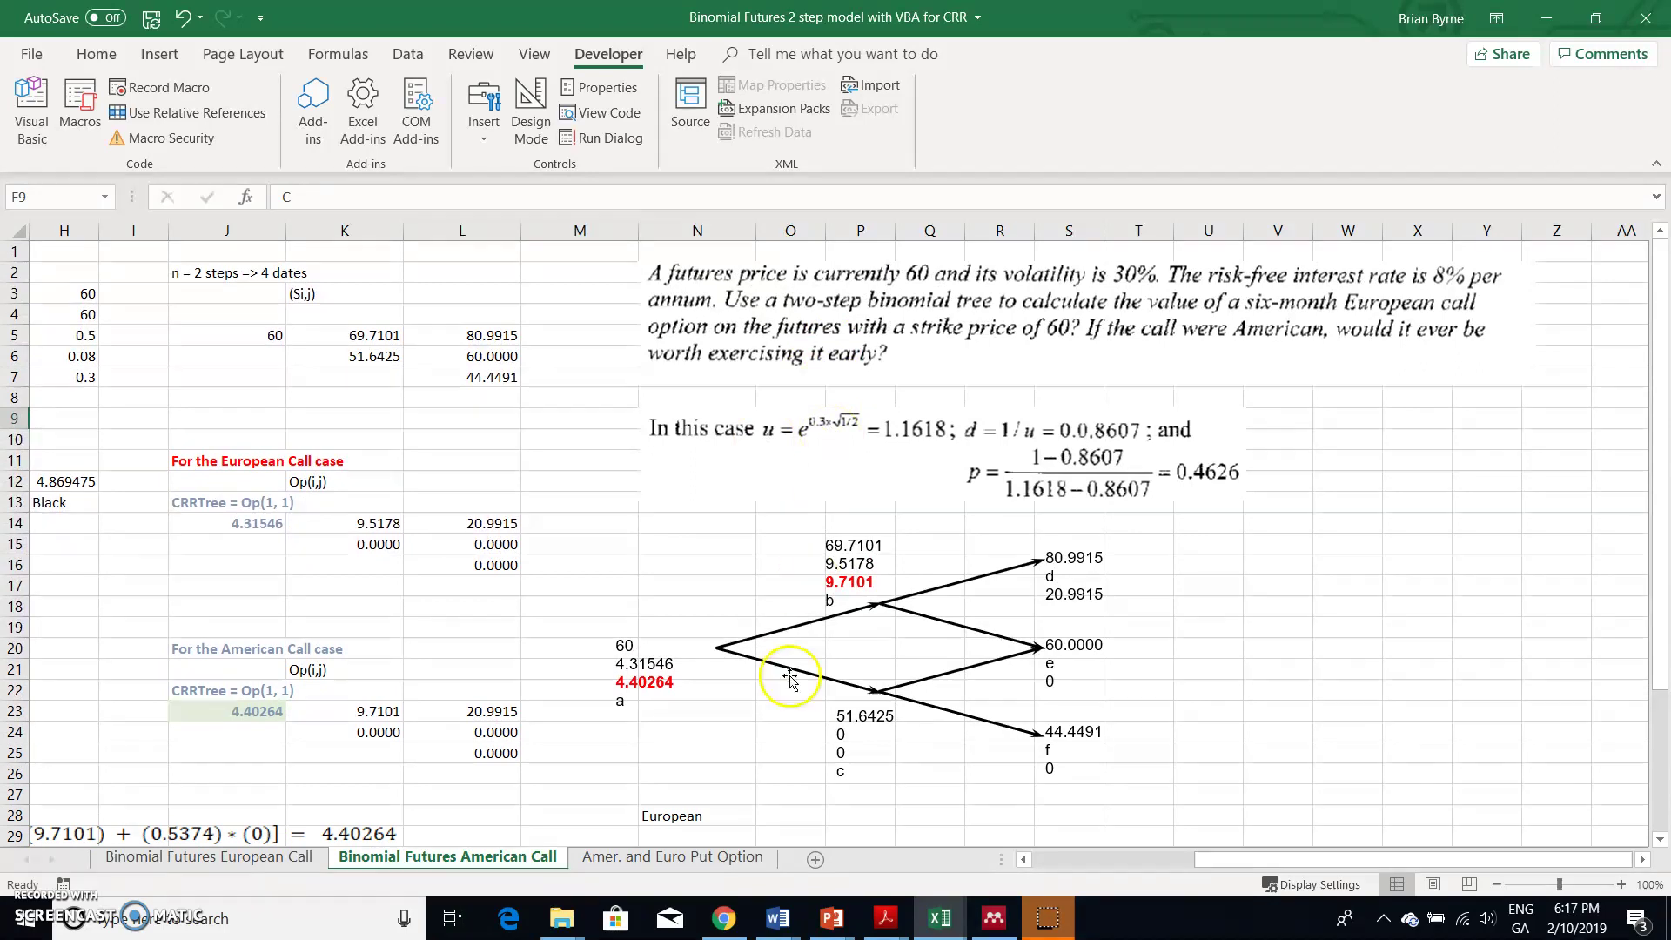
pyautogui.click(709, 861)
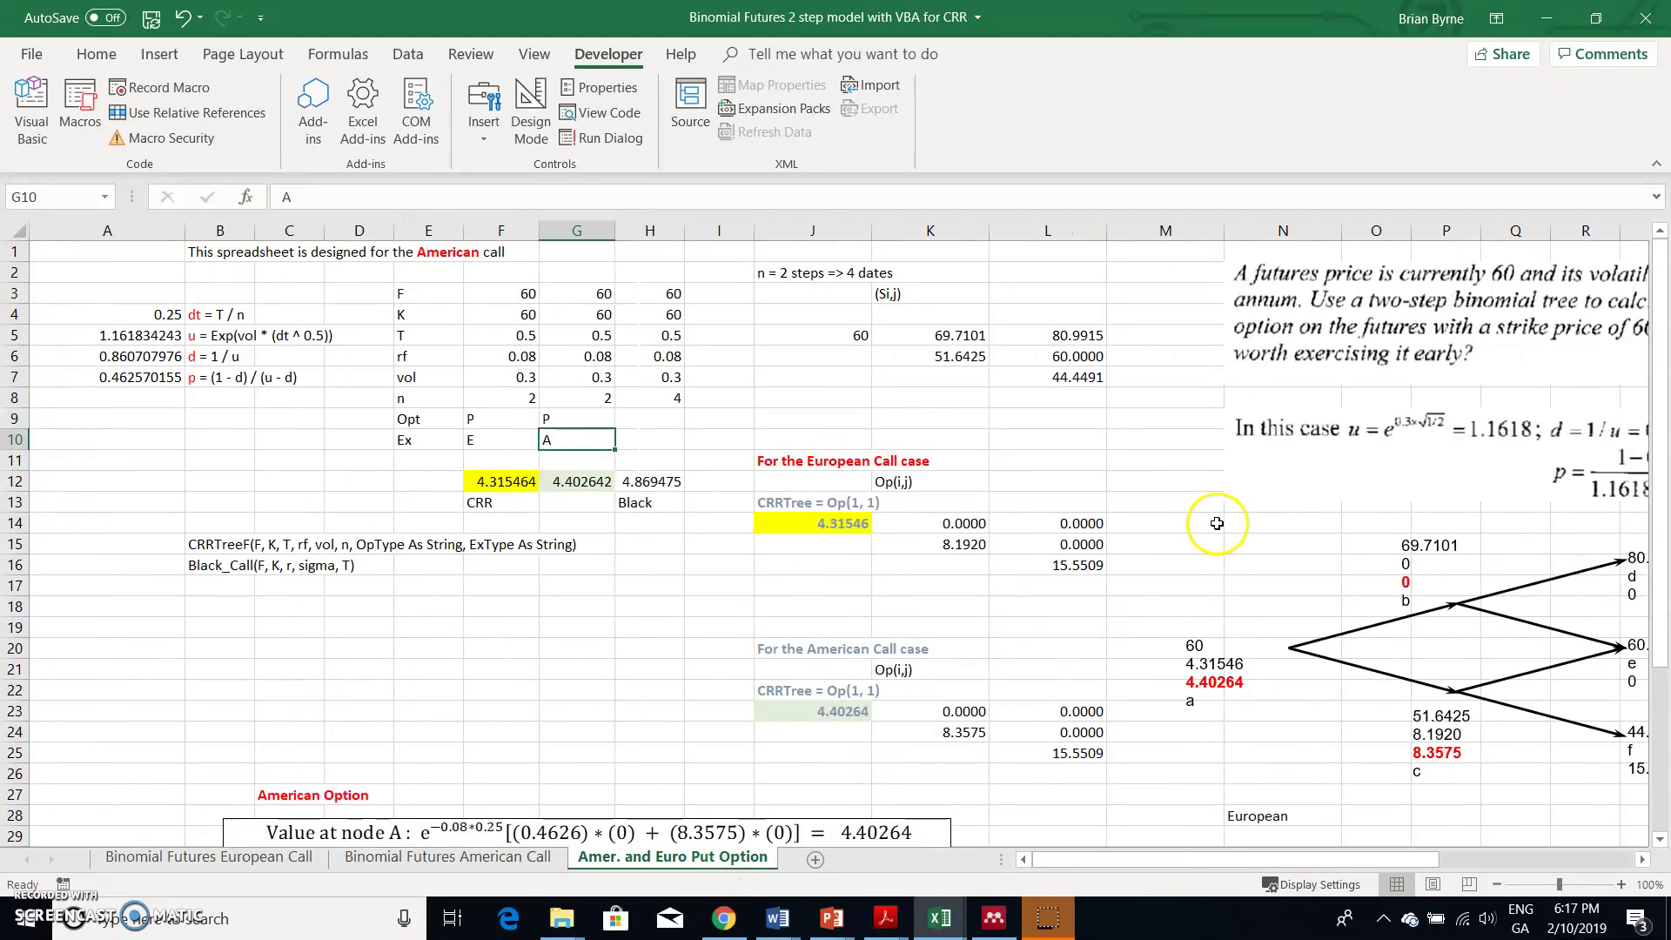
pyautogui.hscroll(4, 1217, 531)
pyautogui.hscroll(3, 1217, 523)
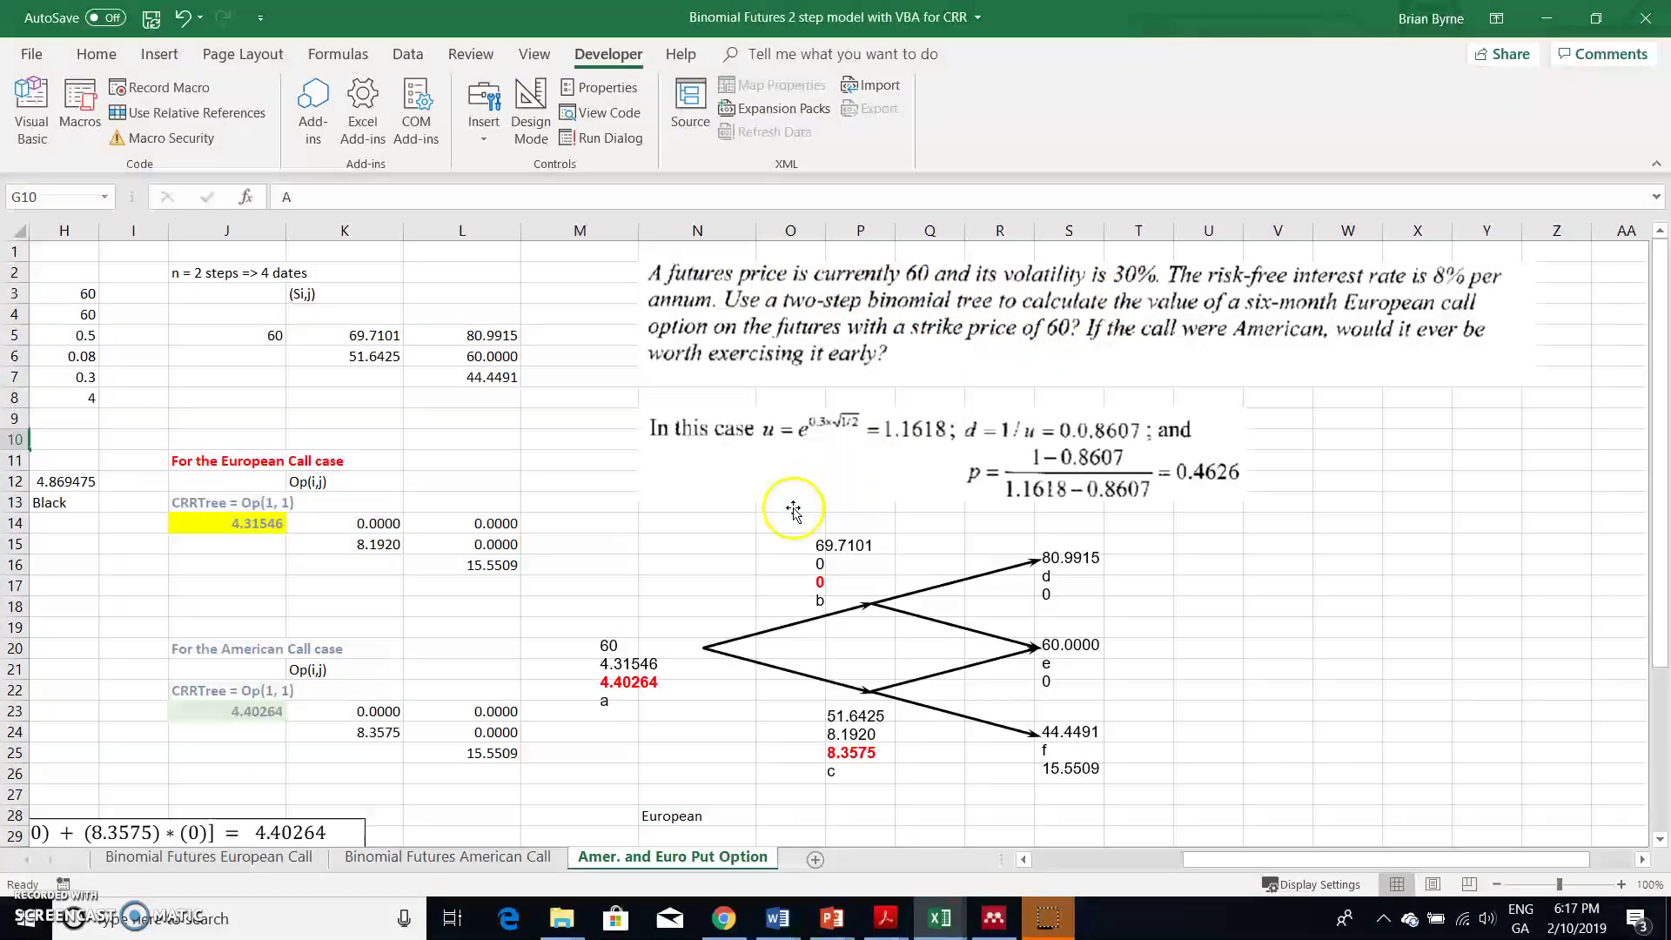
pyautogui.hscroll(-6, 680, 532)
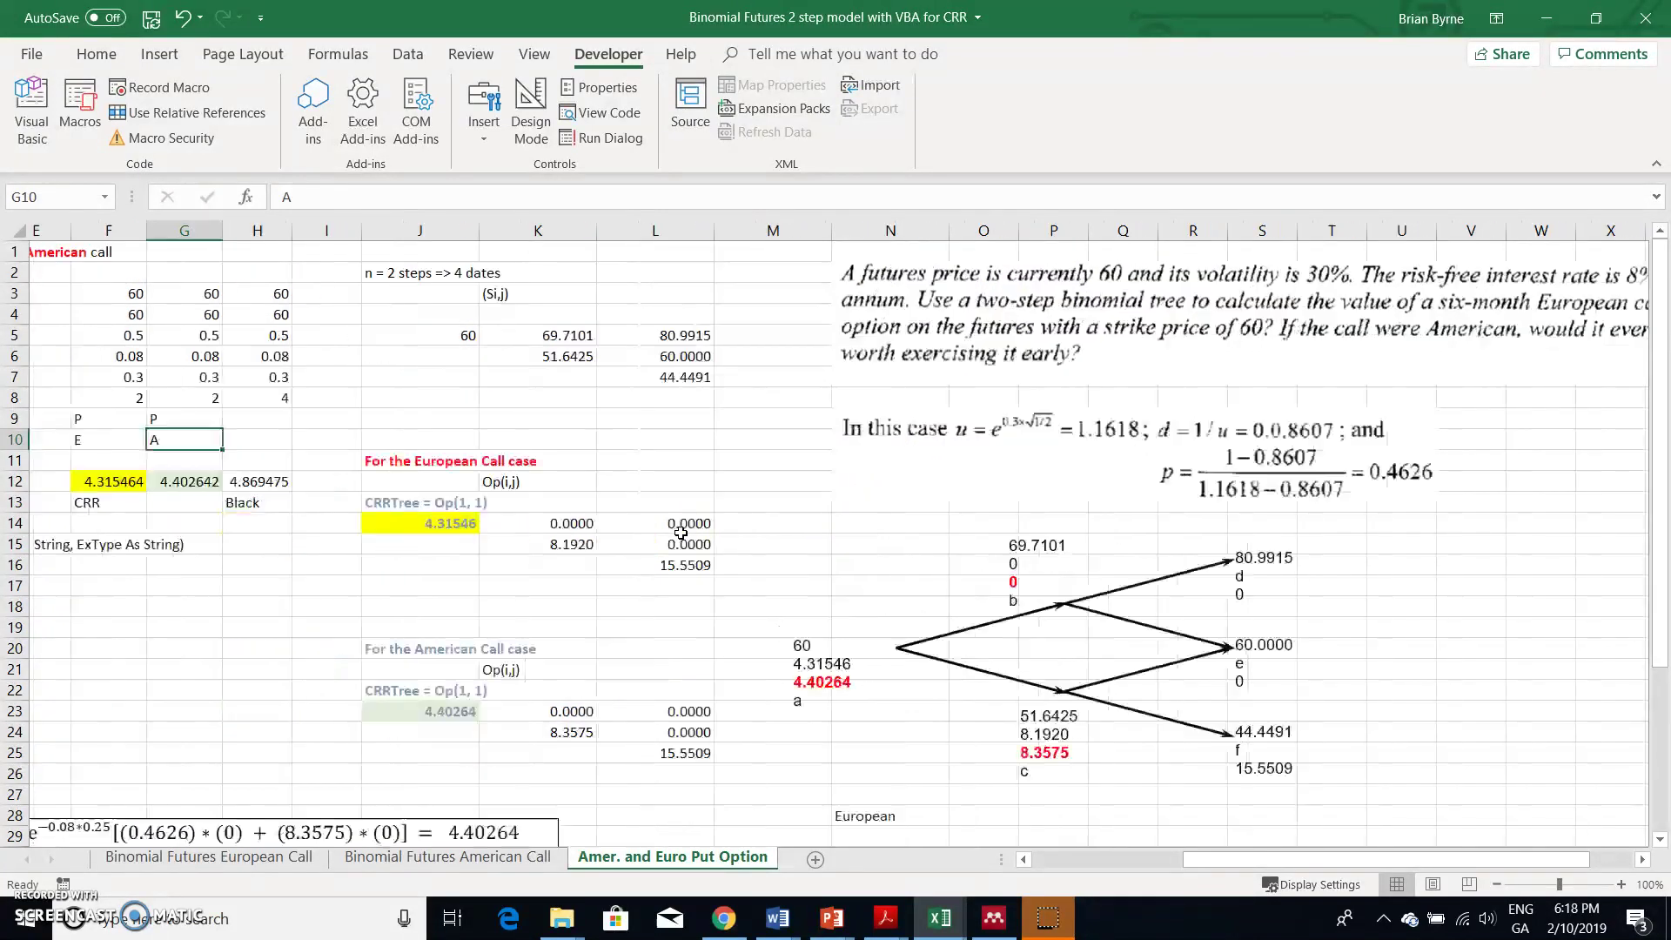
pyautogui.hscroll(3, 680, 532)
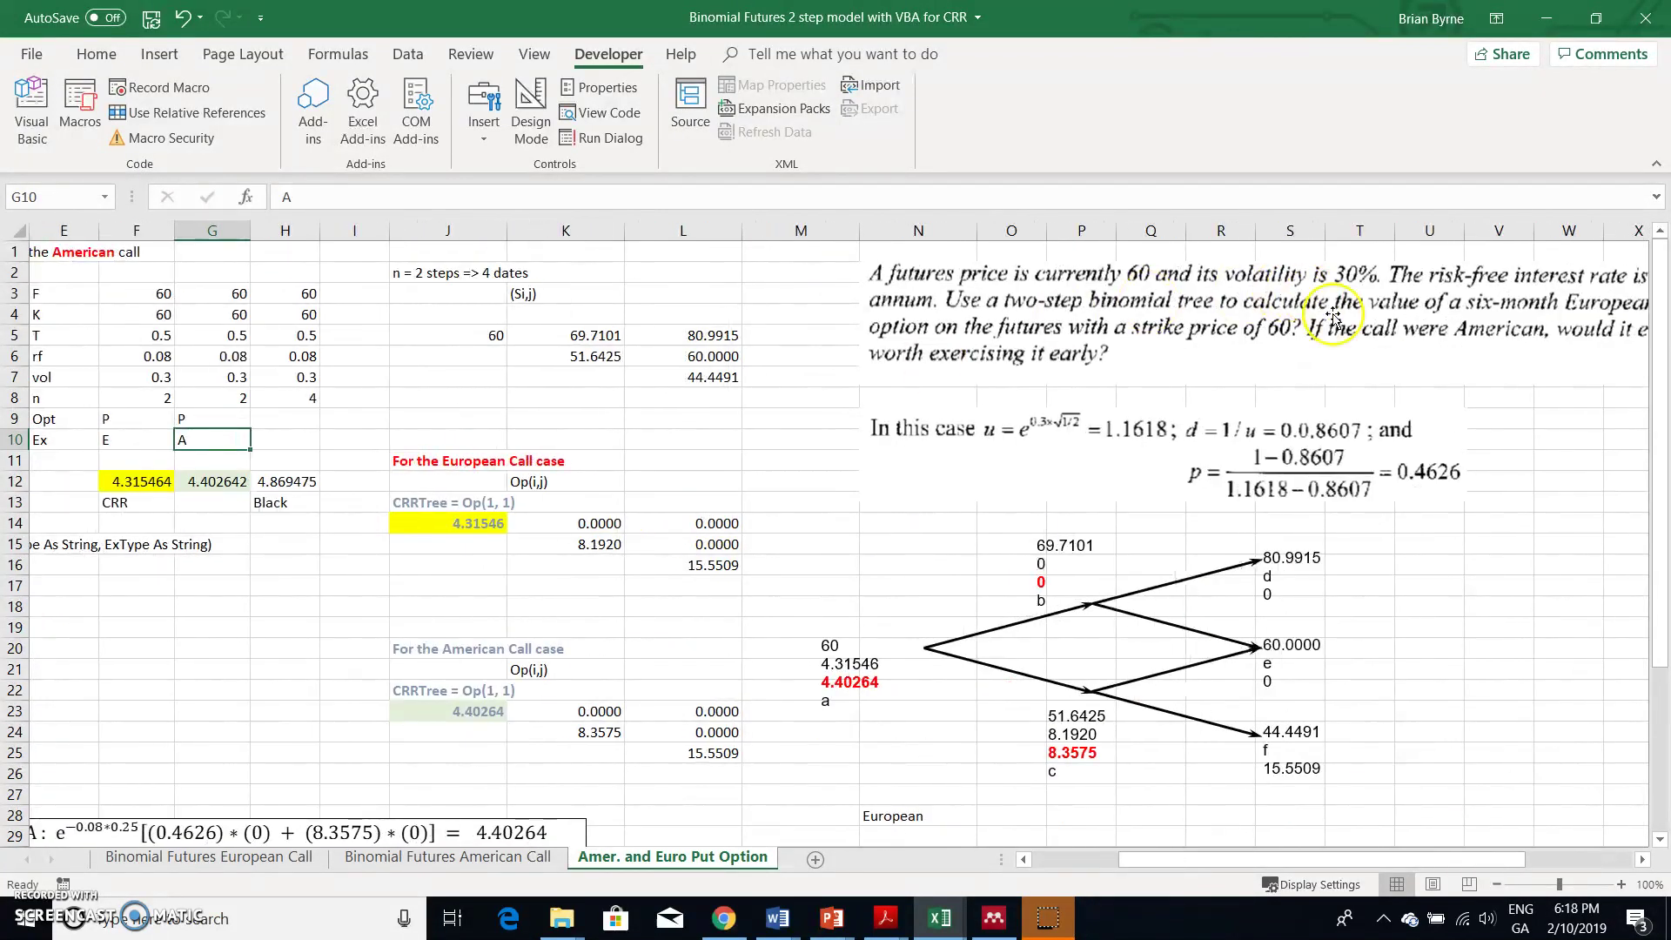
pyautogui.hscroll(4, 1344, 338)
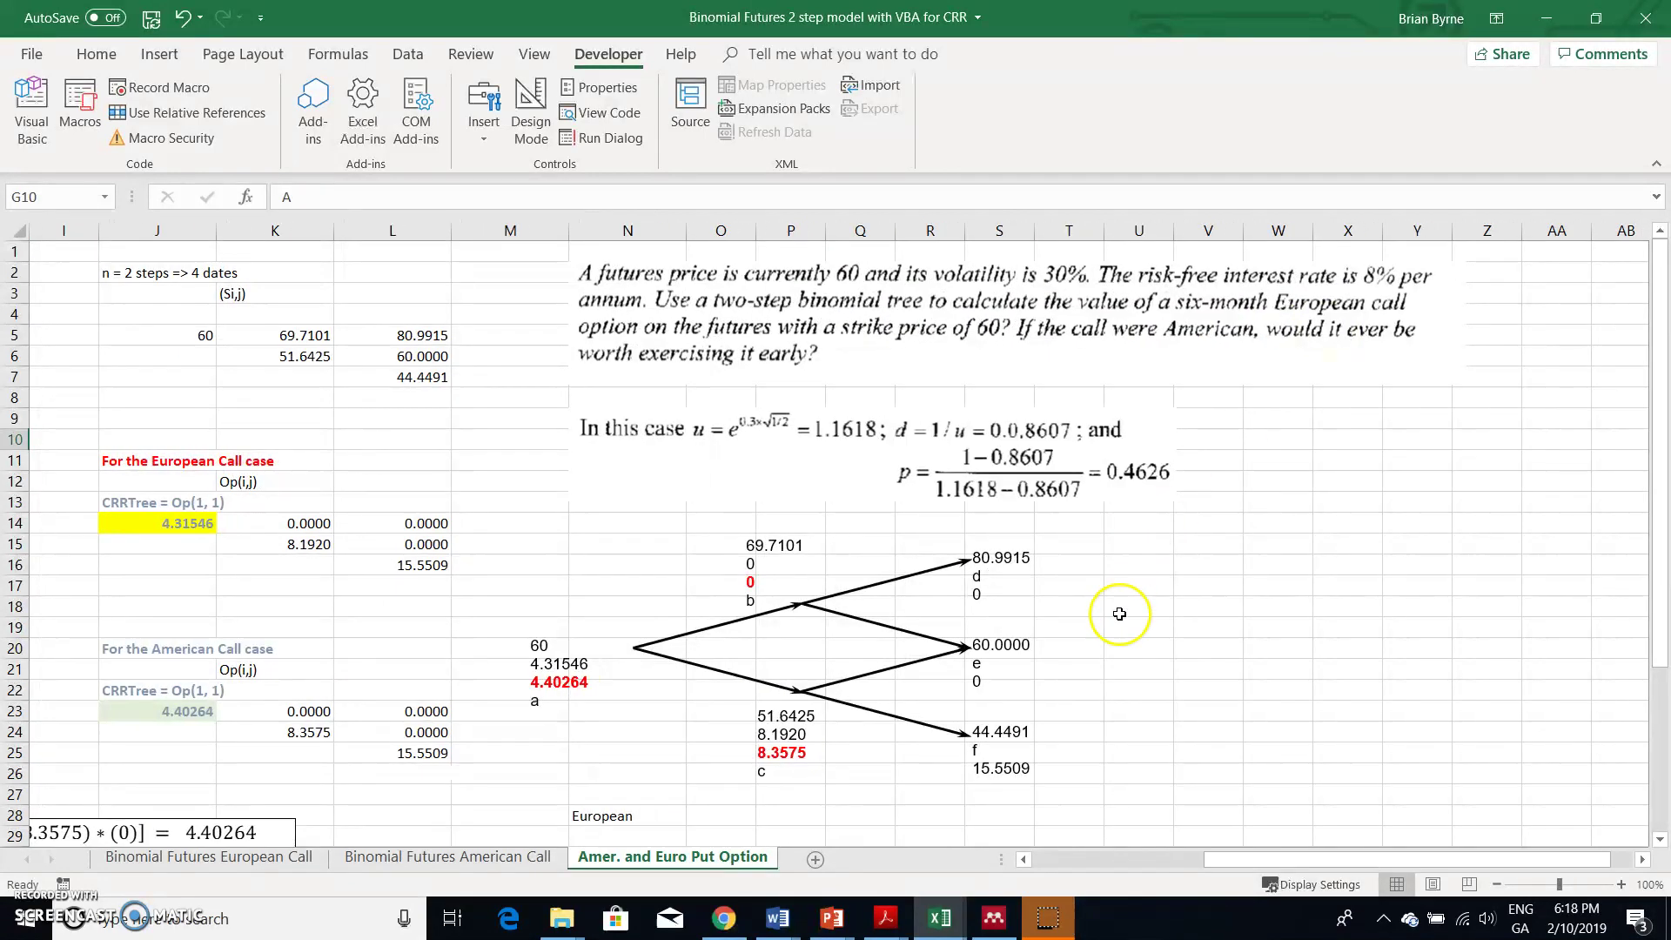
pyautogui.scroll(-3, 1119, 613)
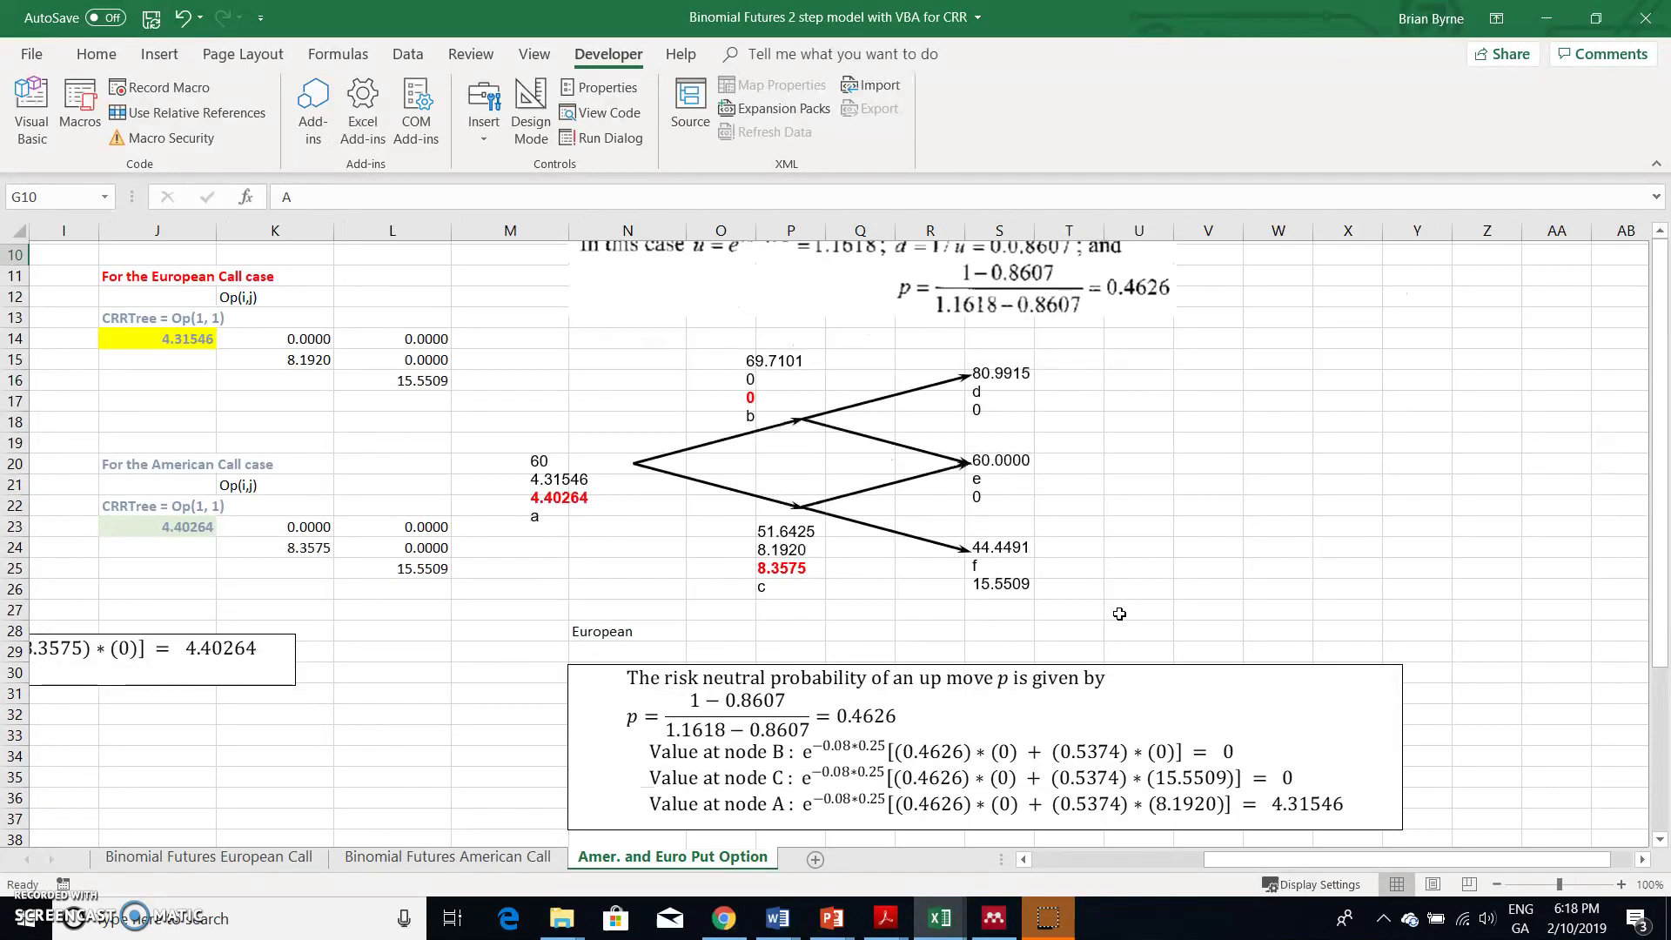
pyautogui.scroll(3, 1119, 614)
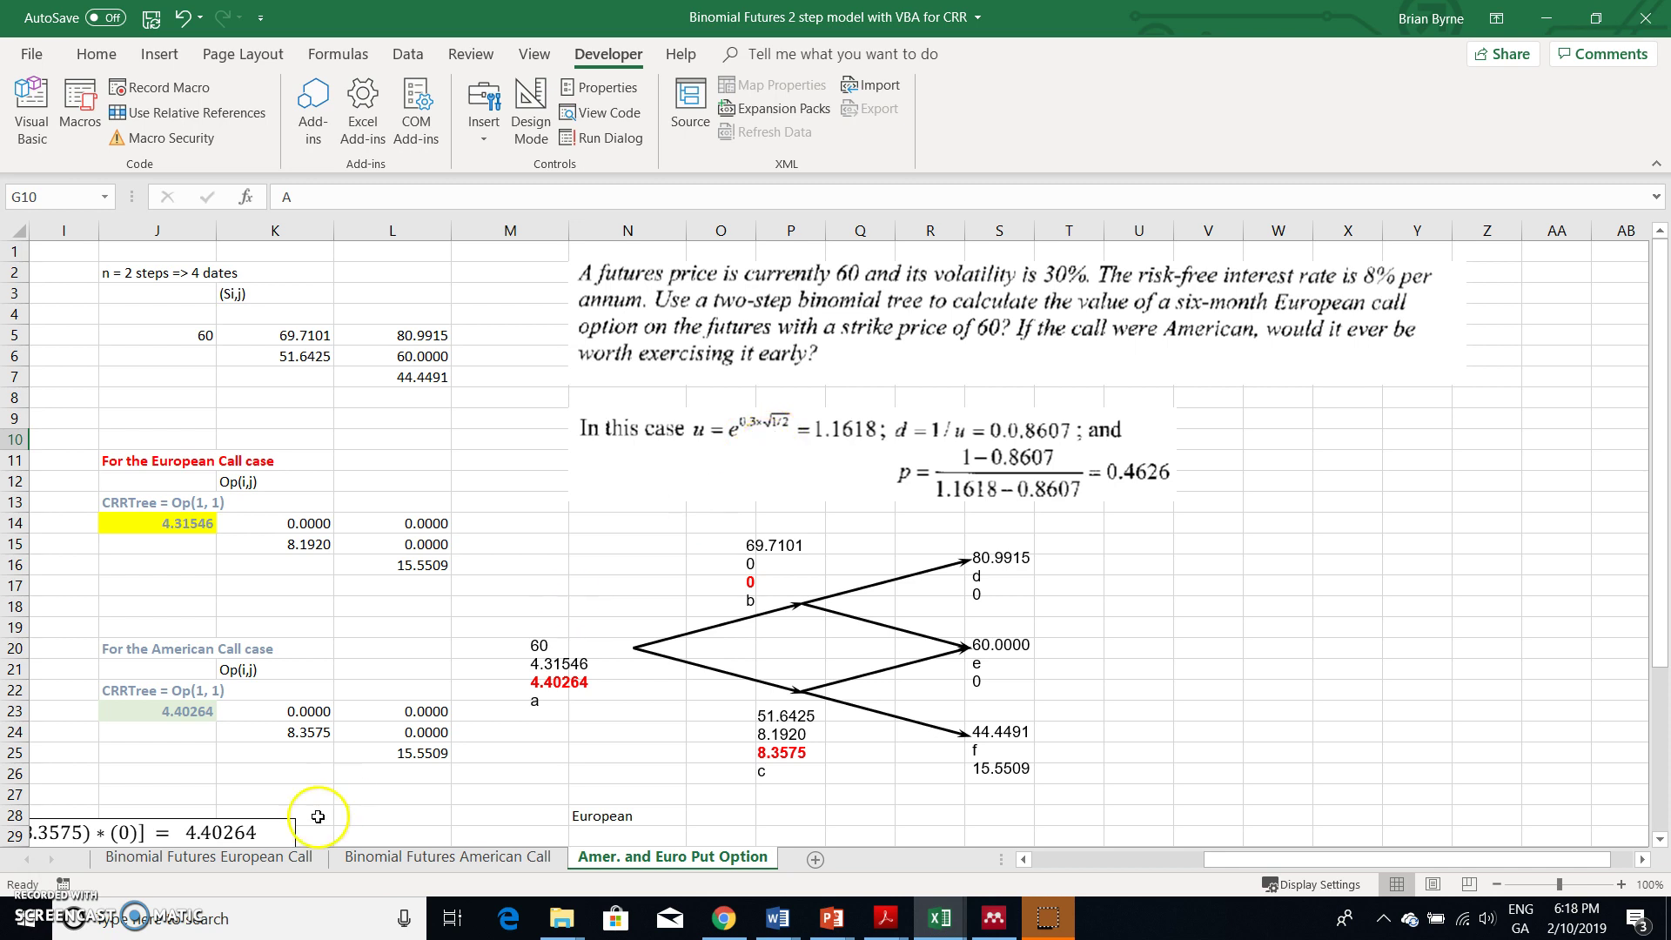
# Copy the u formula annotation from cell N8 of the European Call sheet
pyautogui.click(211, 856)
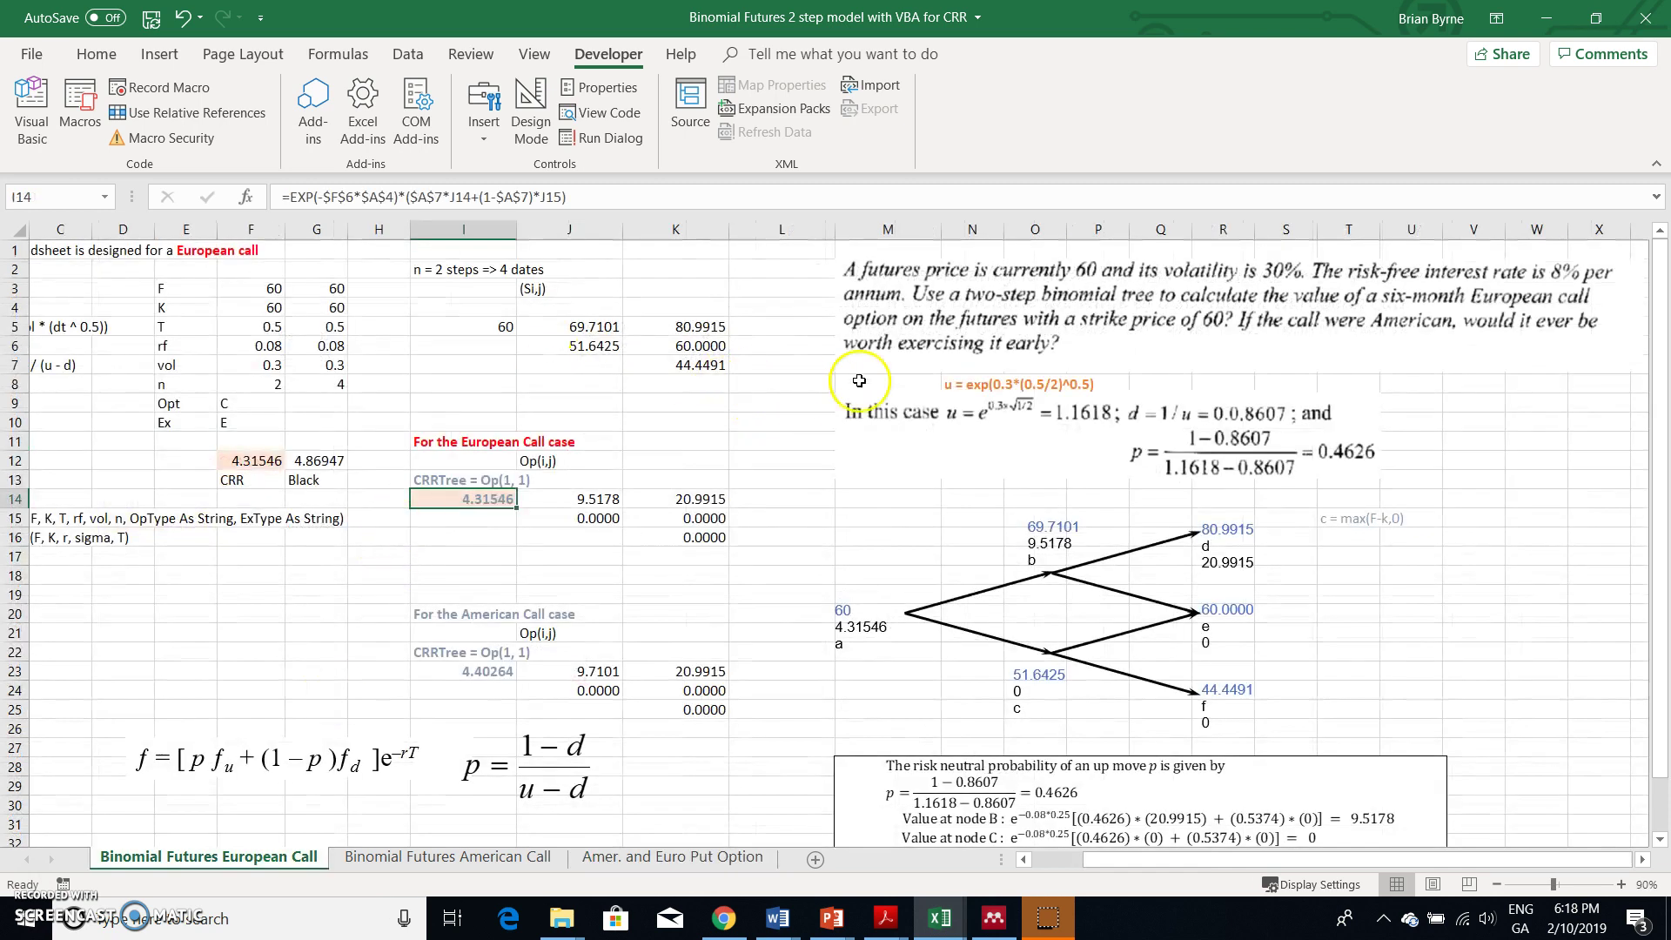
pyautogui.click(957, 394)
pyautogui.click(958, 383)
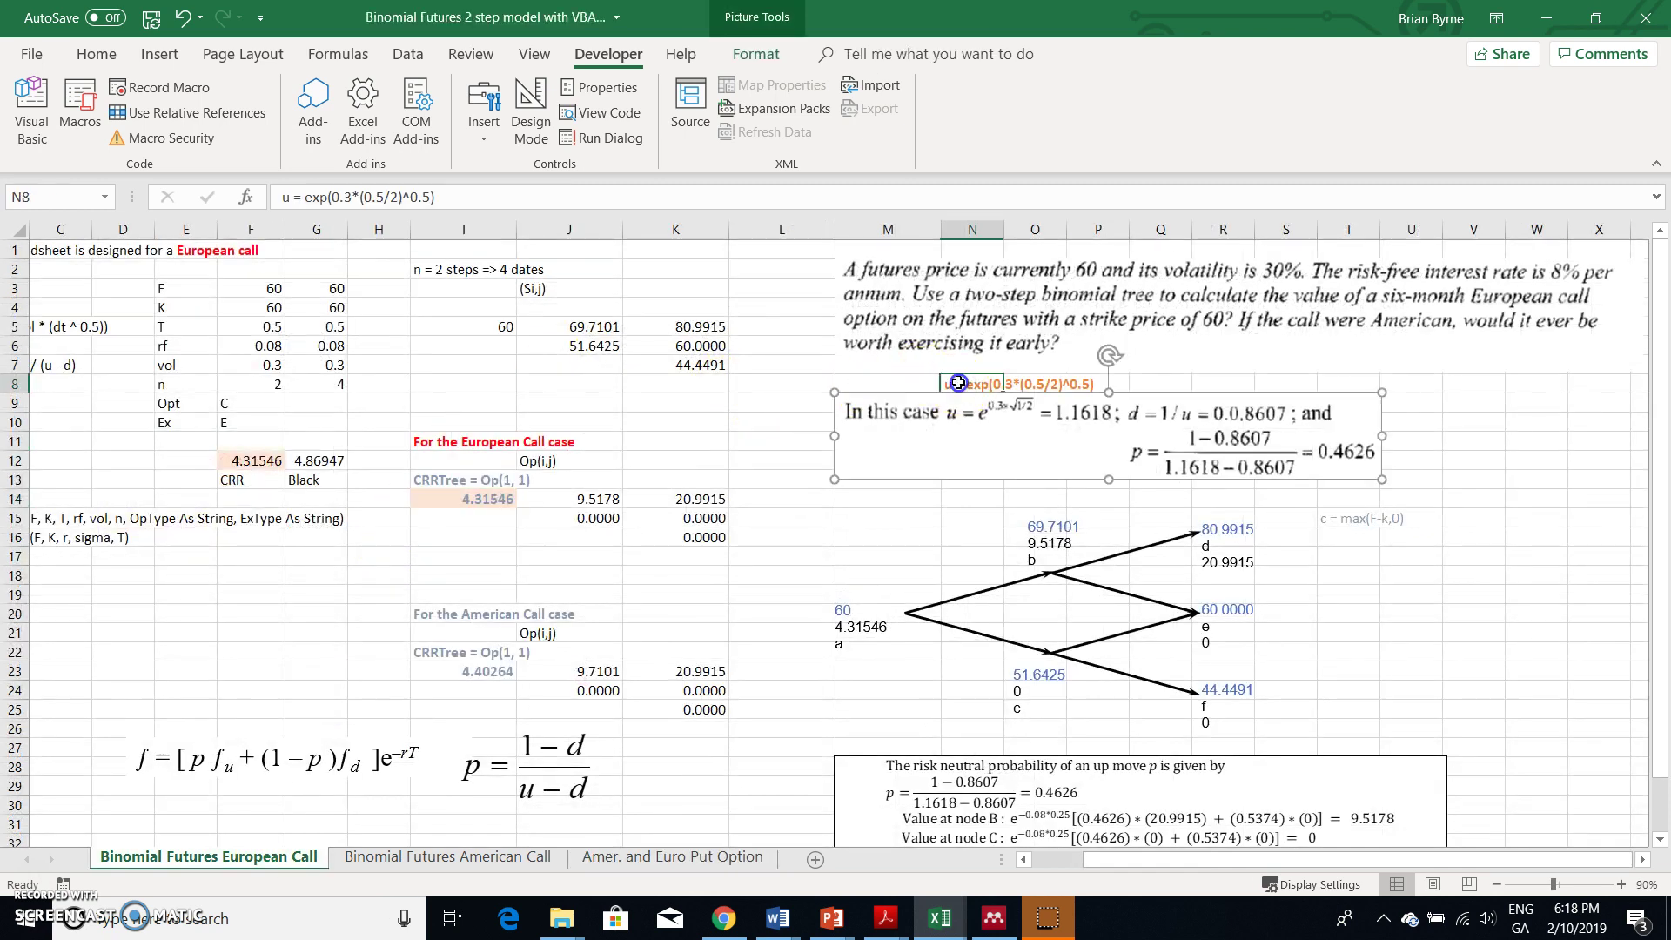
pyautogui.click(96, 54)
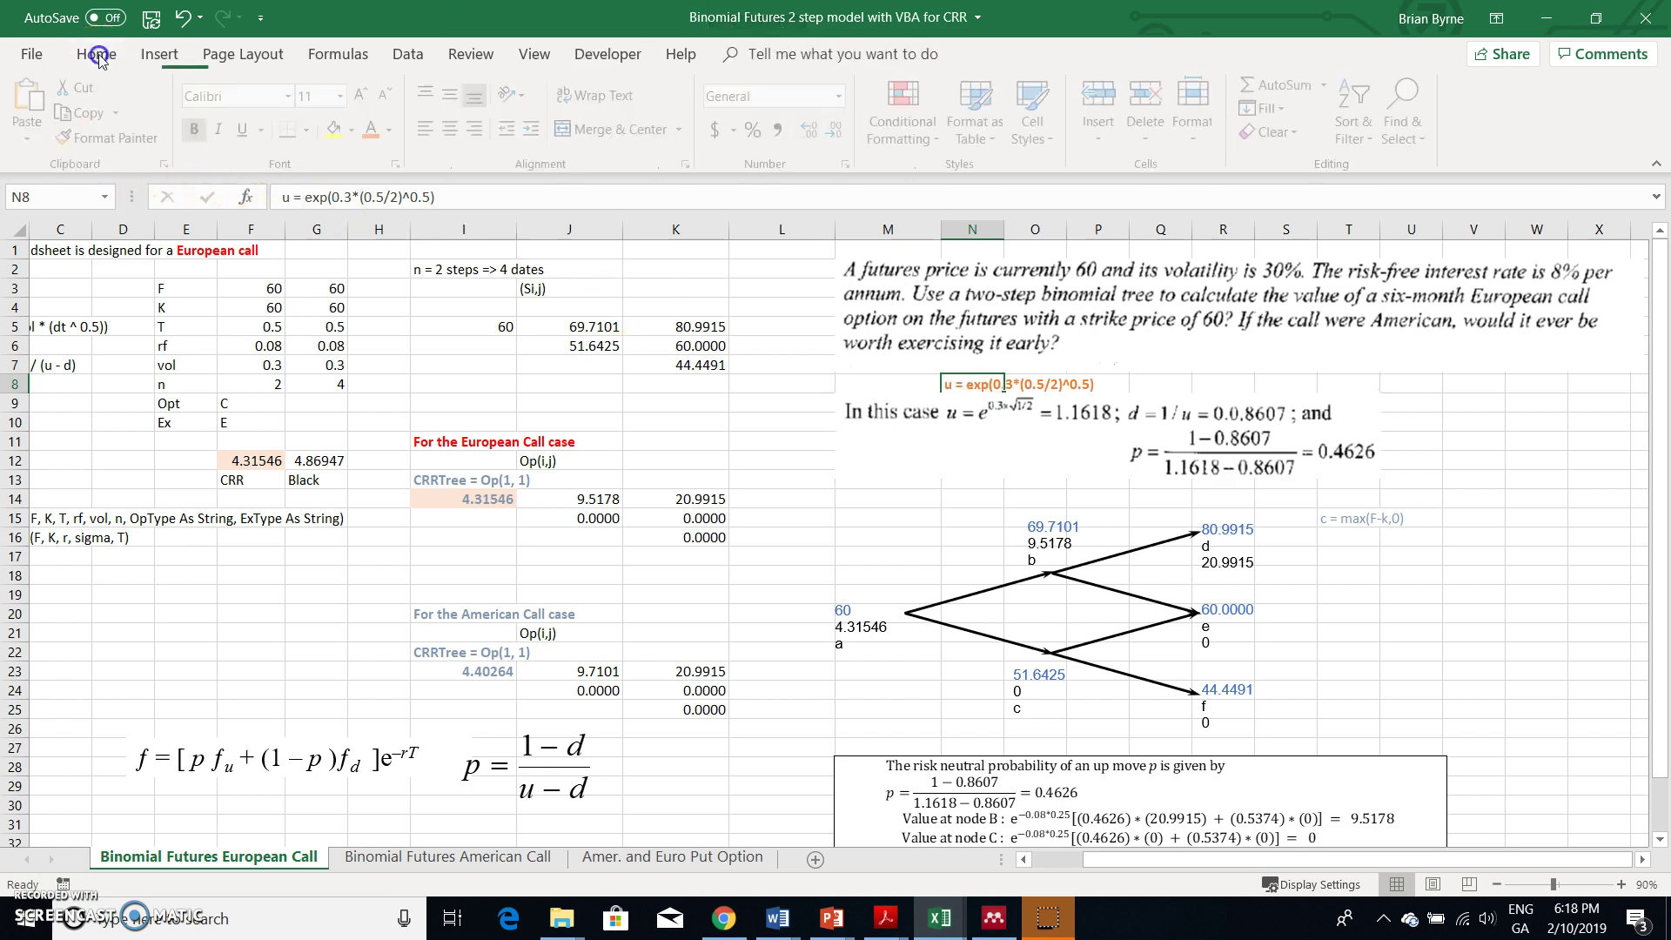
pyautogui.click(83, 114)
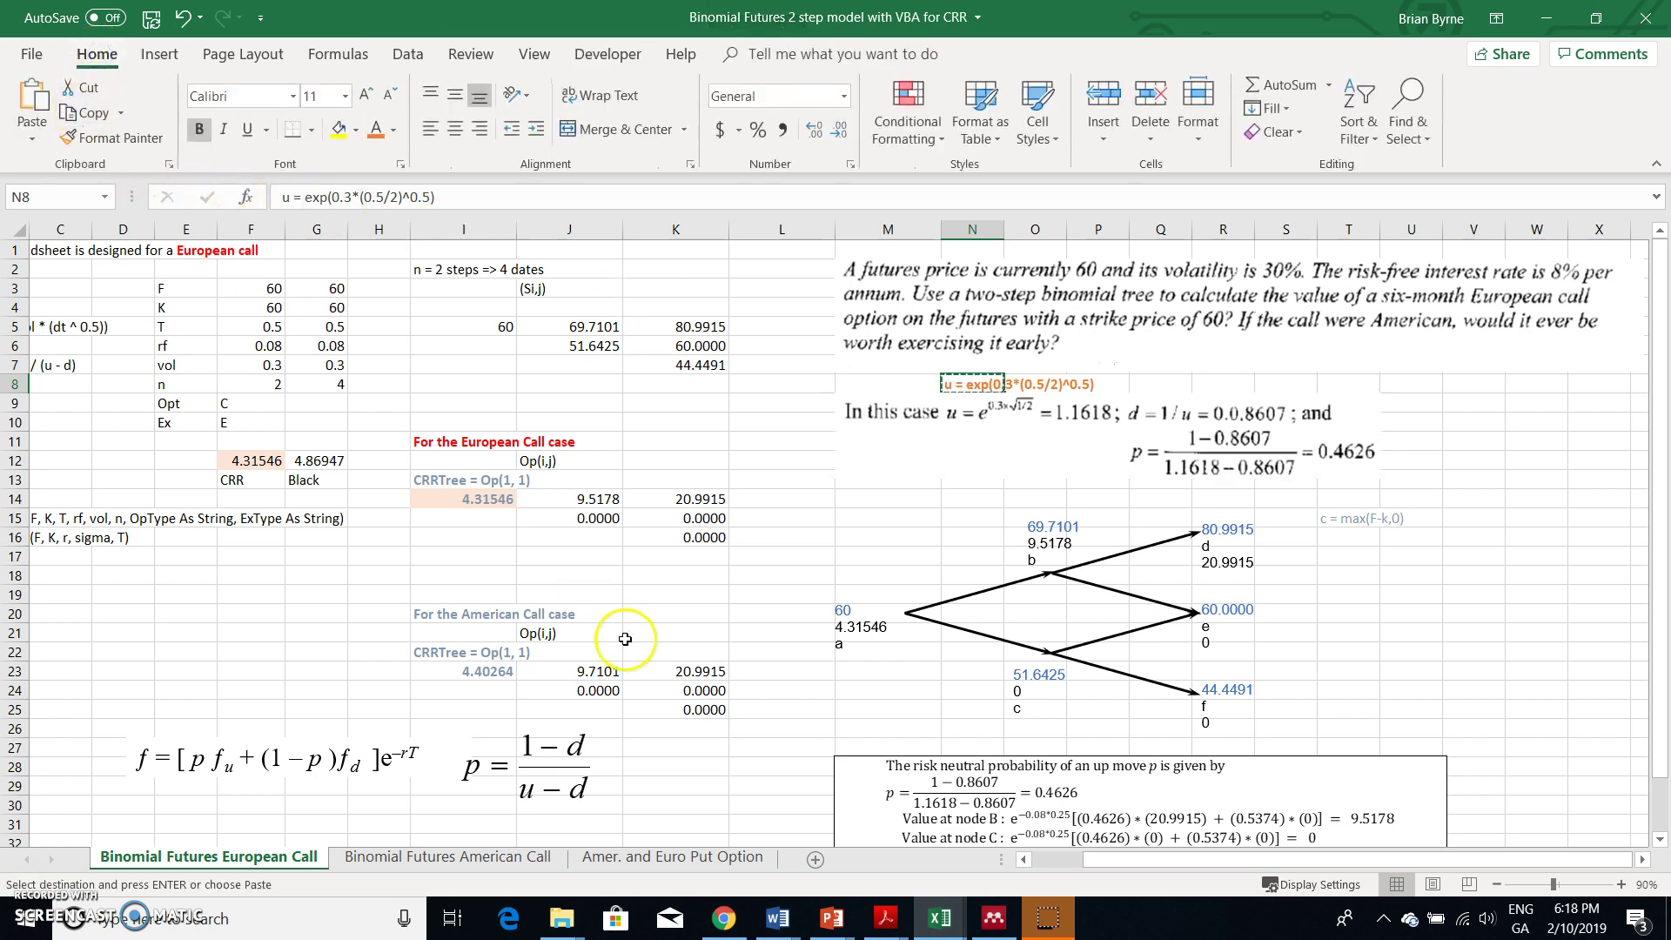
# Paste the annotation into cell P8 of the Amer. and Euro Put Option sheet
pyautogui.click(683, 857)
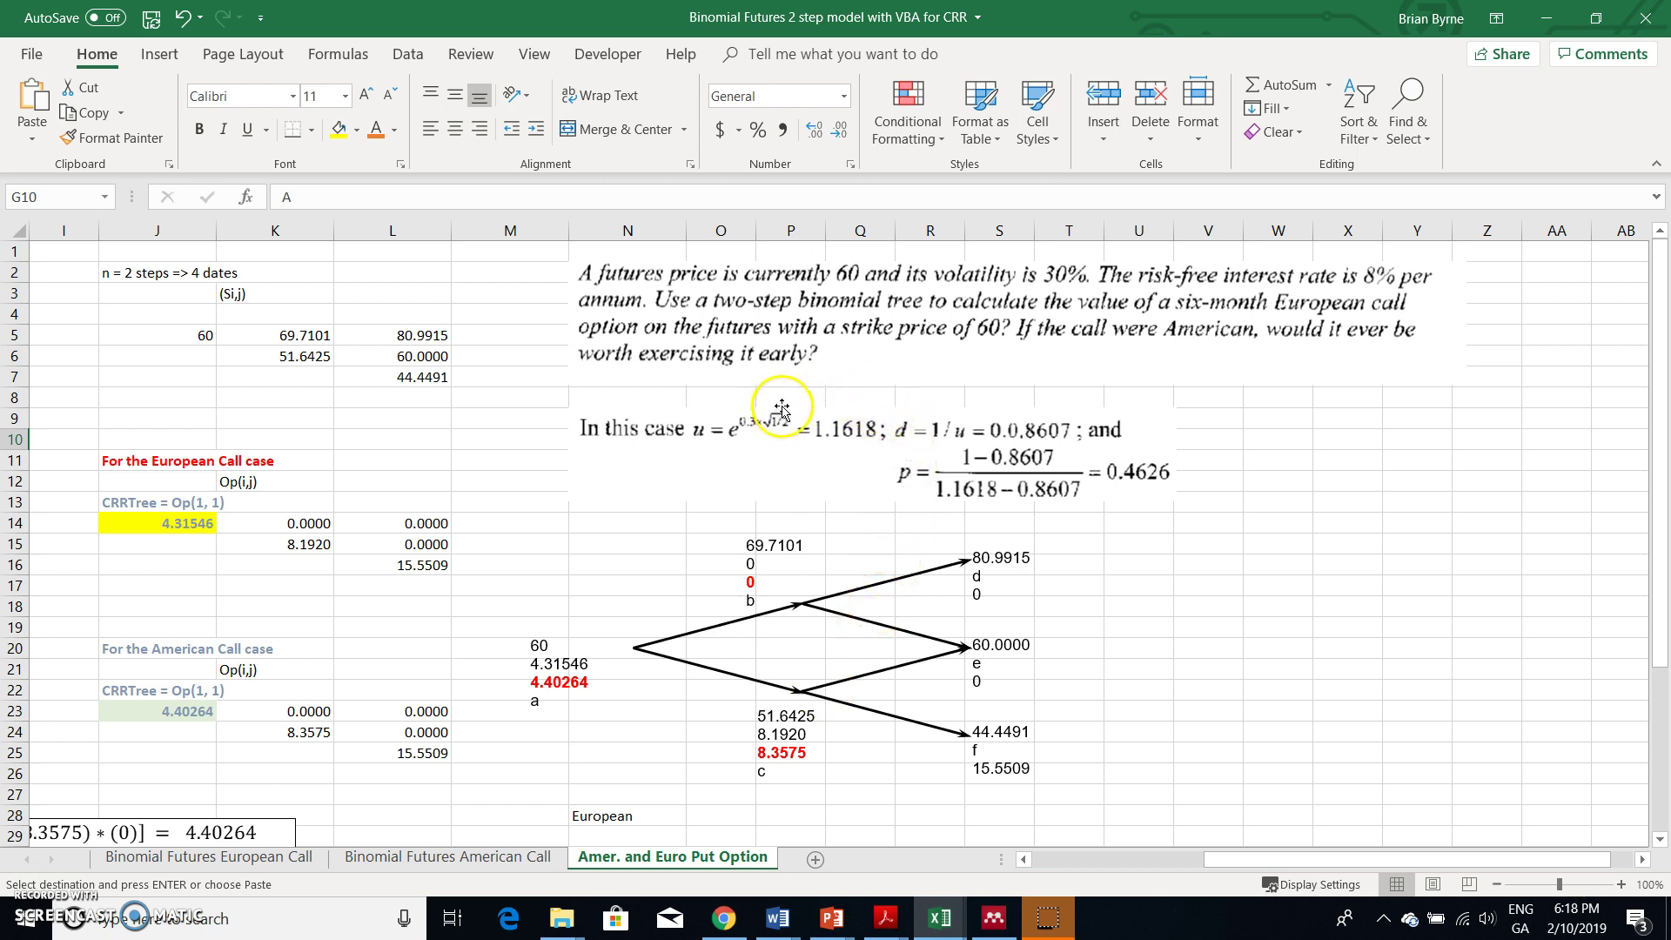
pyautogui.click(836, 401)
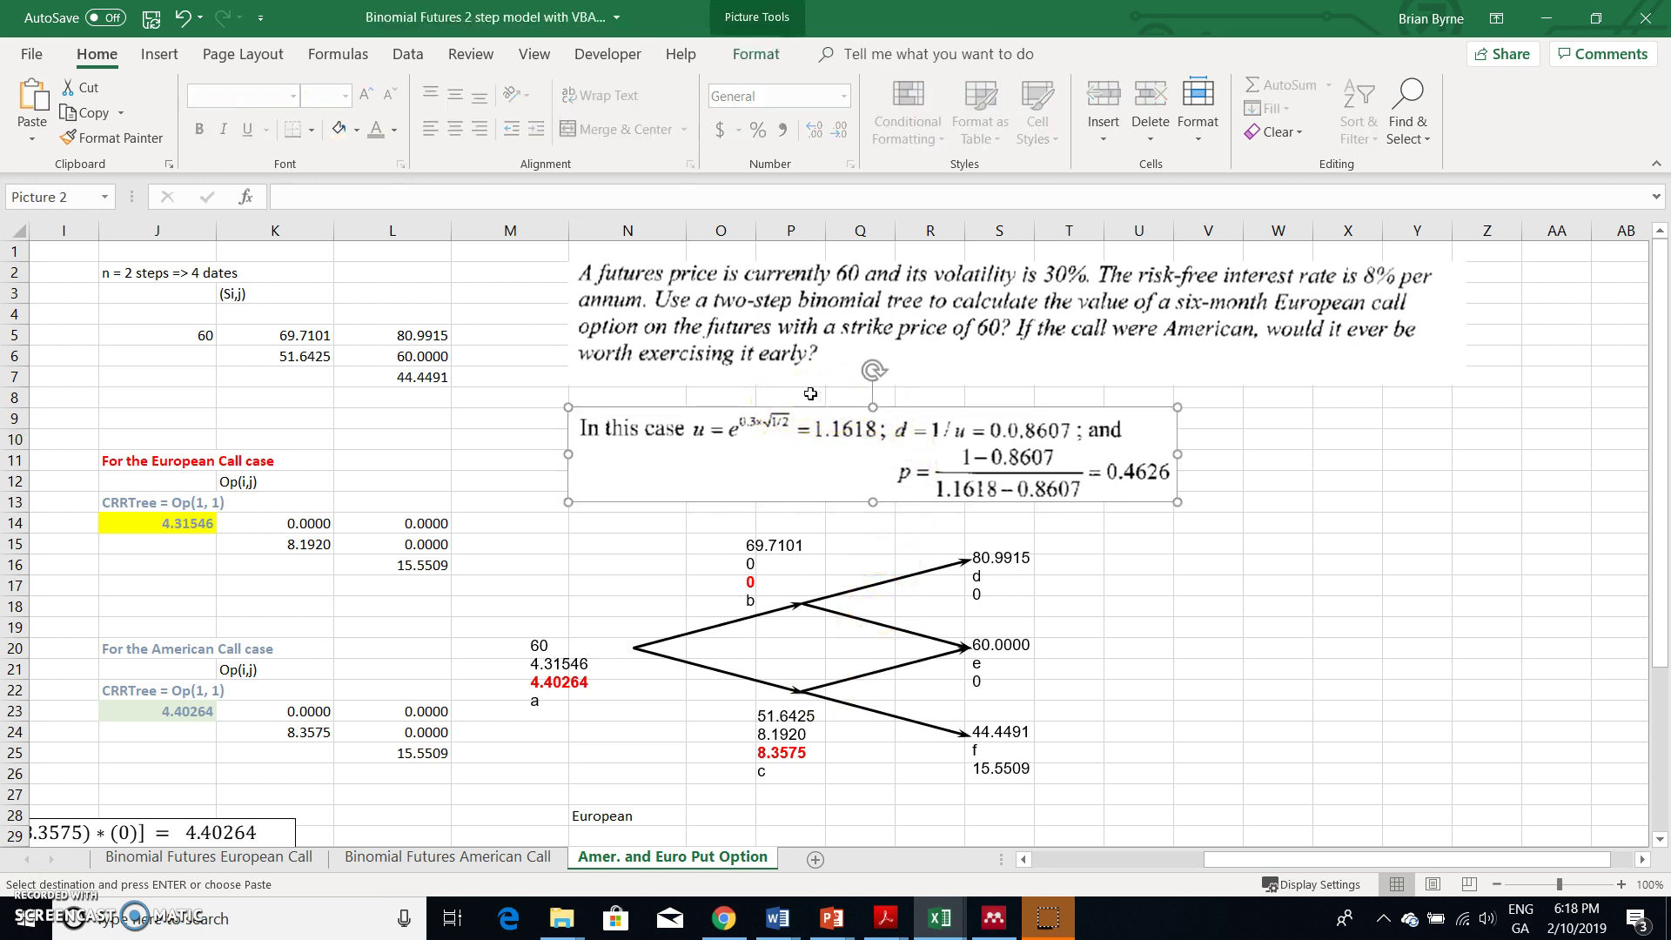
pyautogui.click(809, 398)
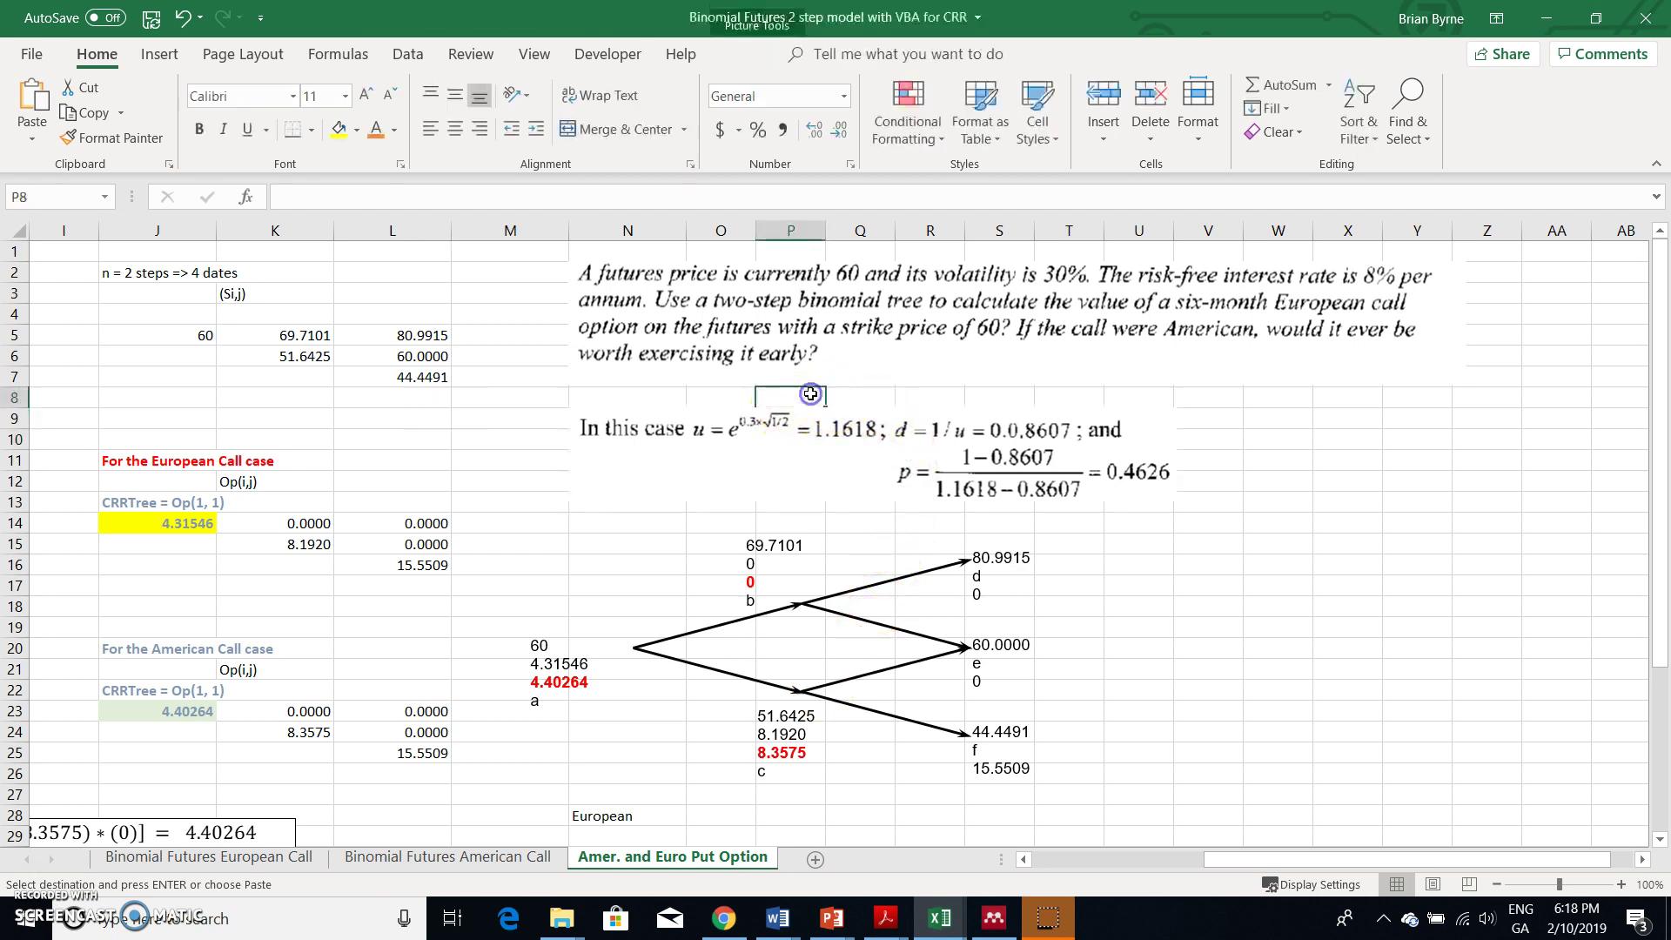
pyautogui.click(46, 109)
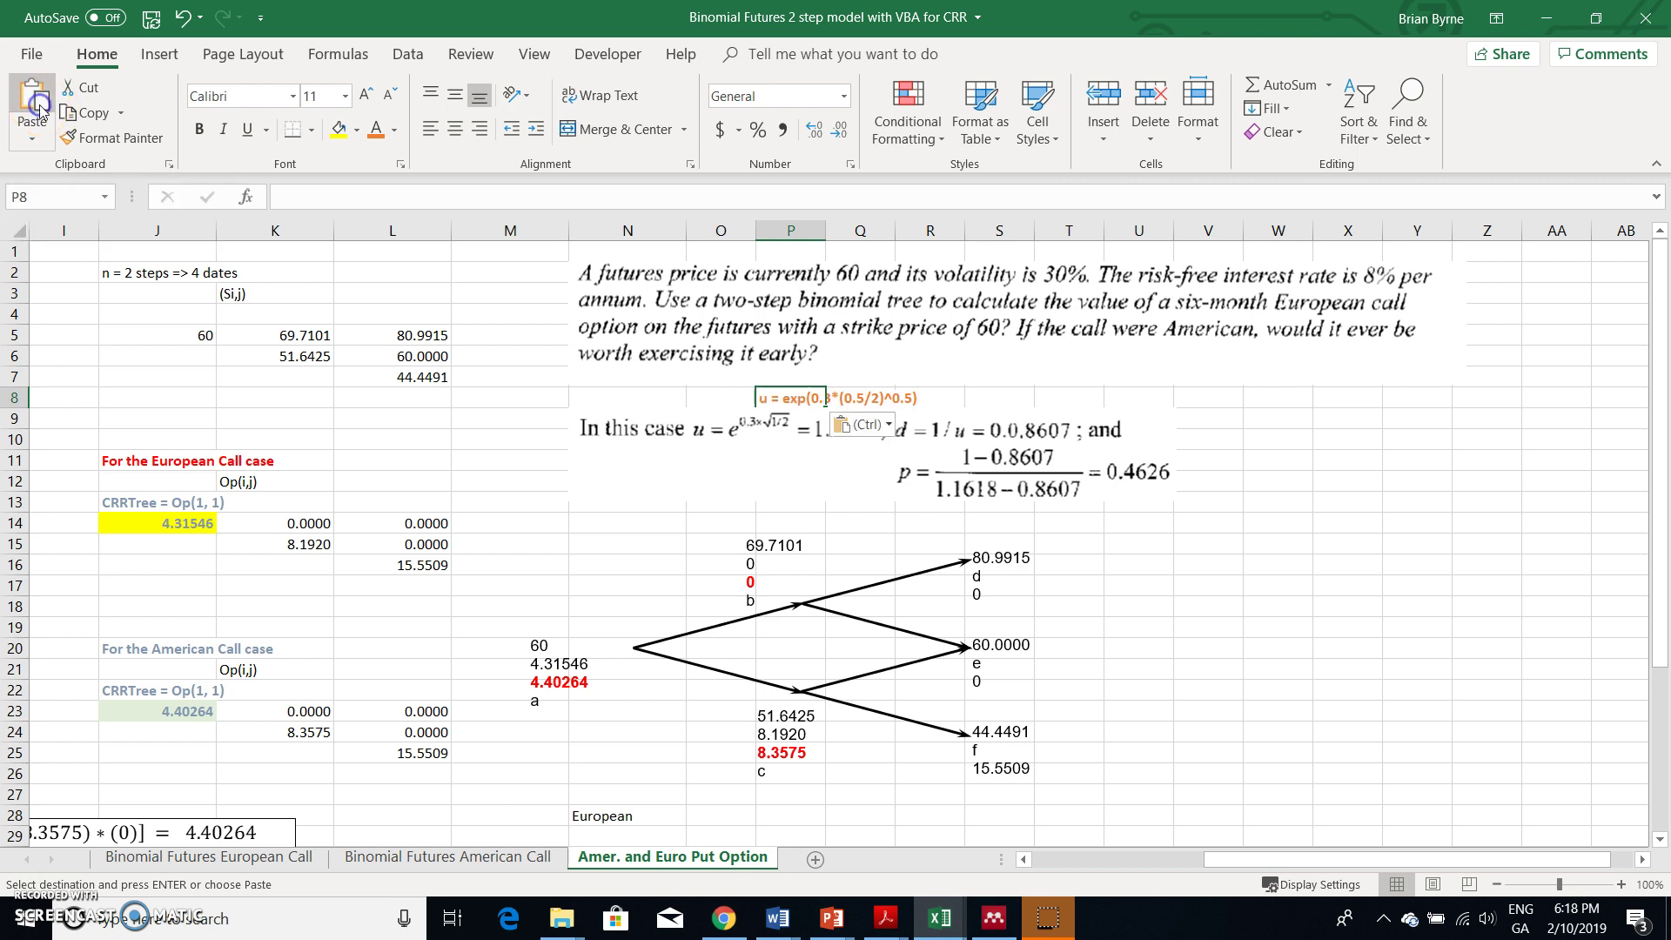
pyautogui.click(553, 513)
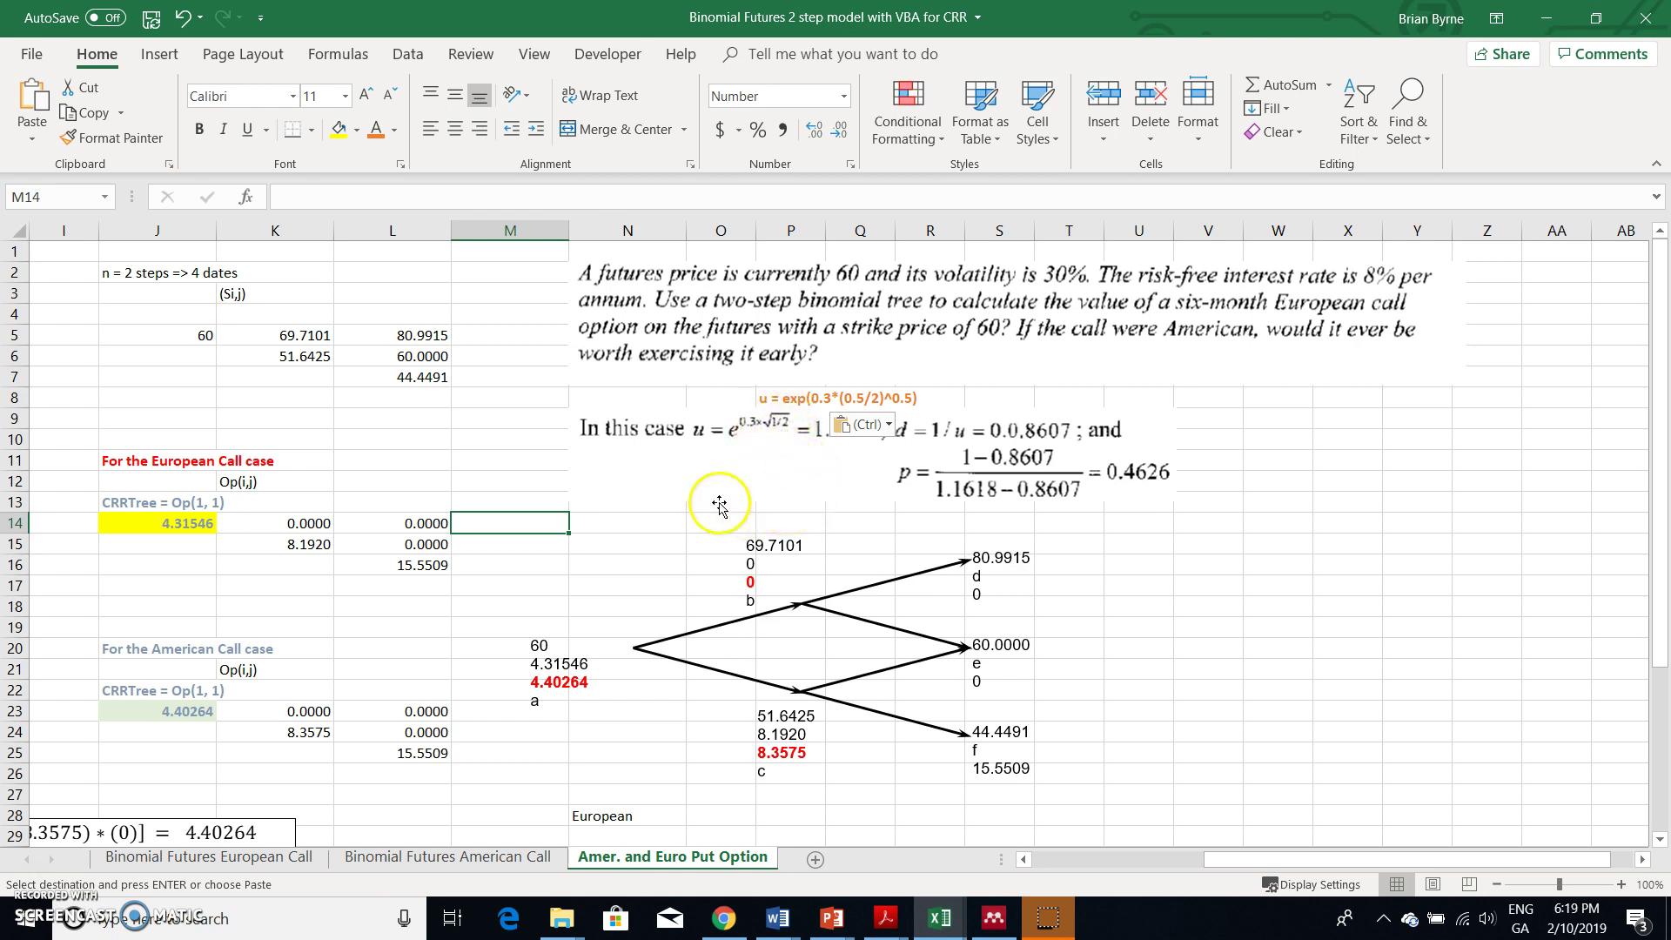
pyautogui.click(692, 541)
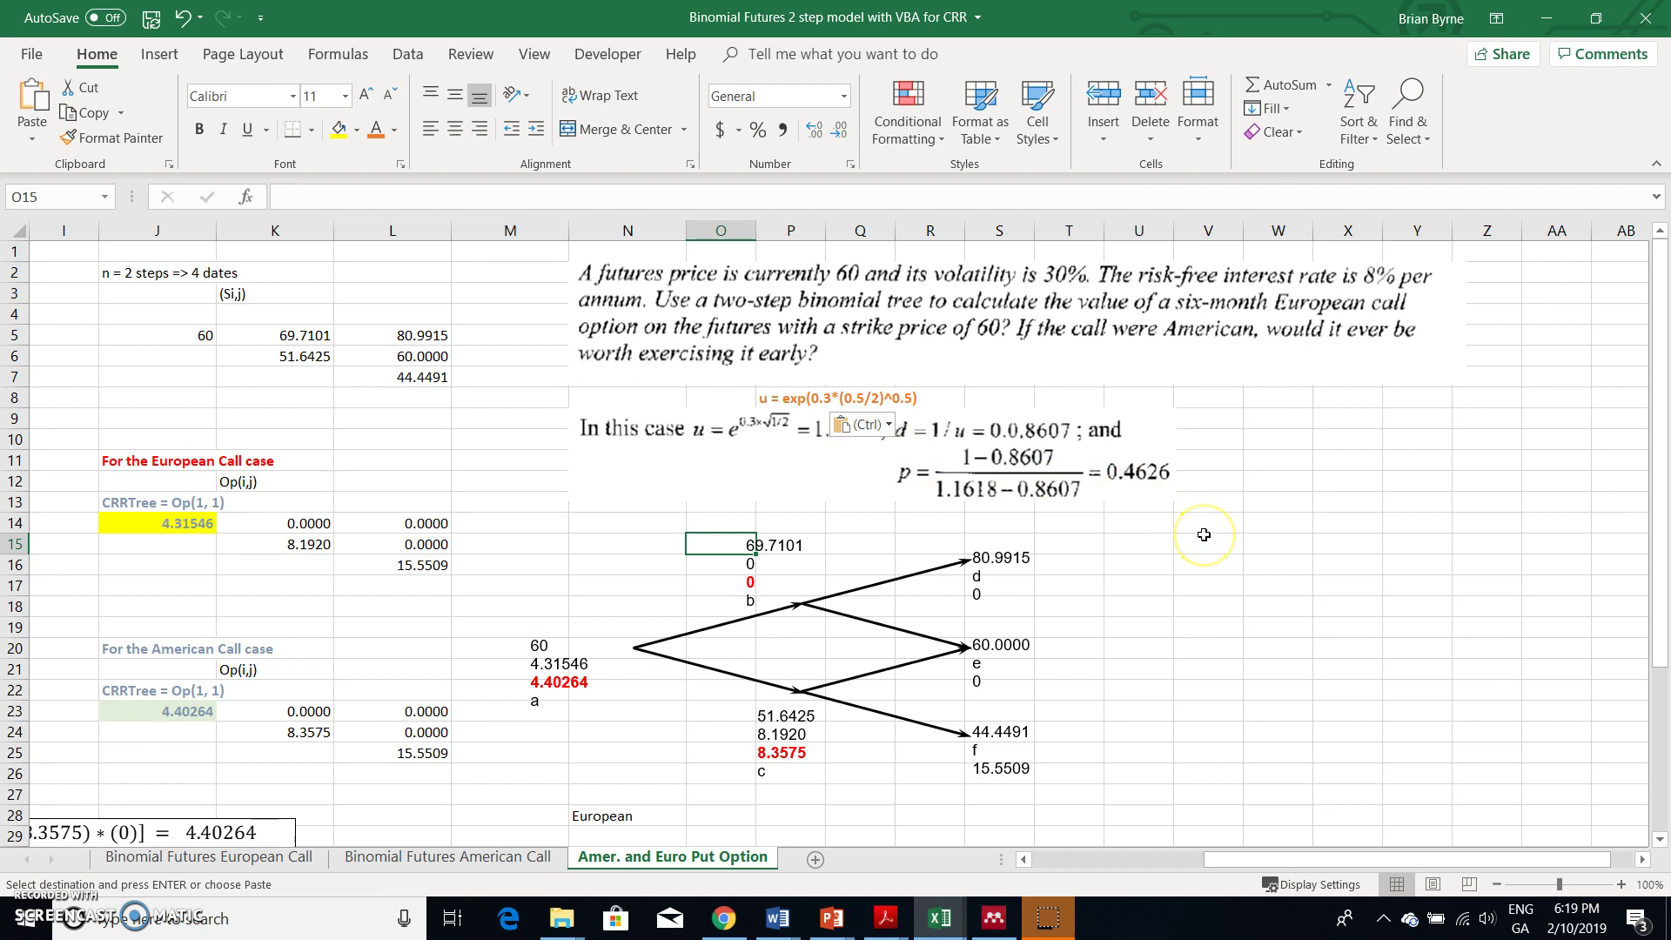
# Cancel the pending copy, check the dt formula in A4, and select cell T17 beside node d
pyautogui.hscroll(-2, 1204, 534)
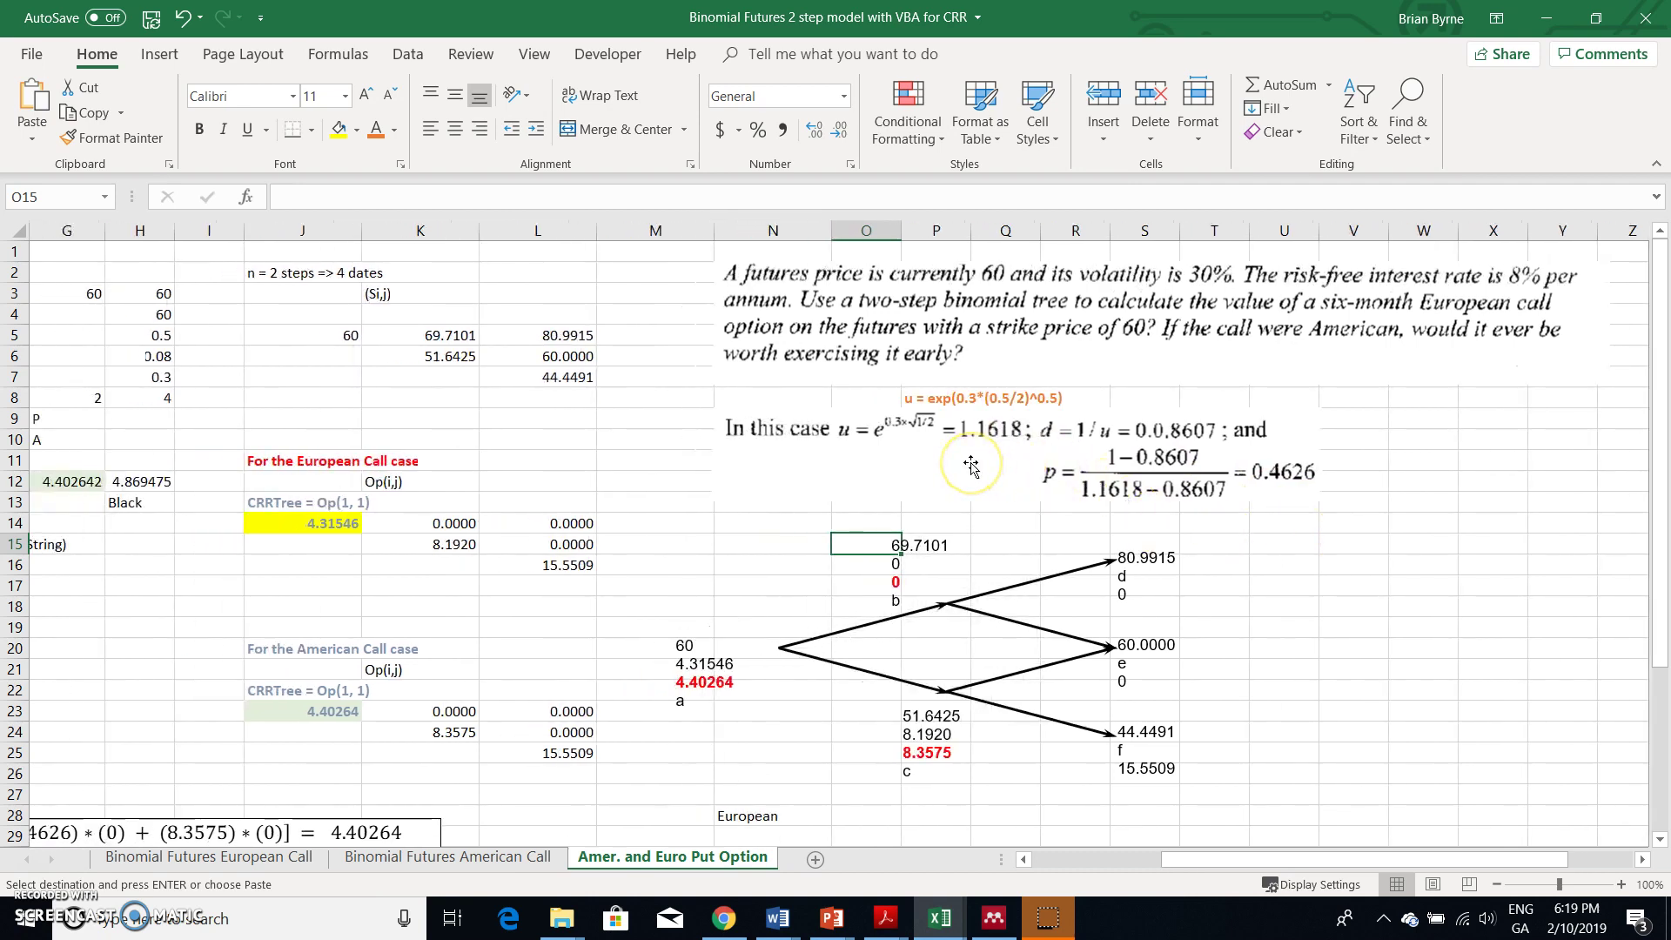
pyautogui.hscroll(1, 971, 467)
pyautogui.press('Escape')
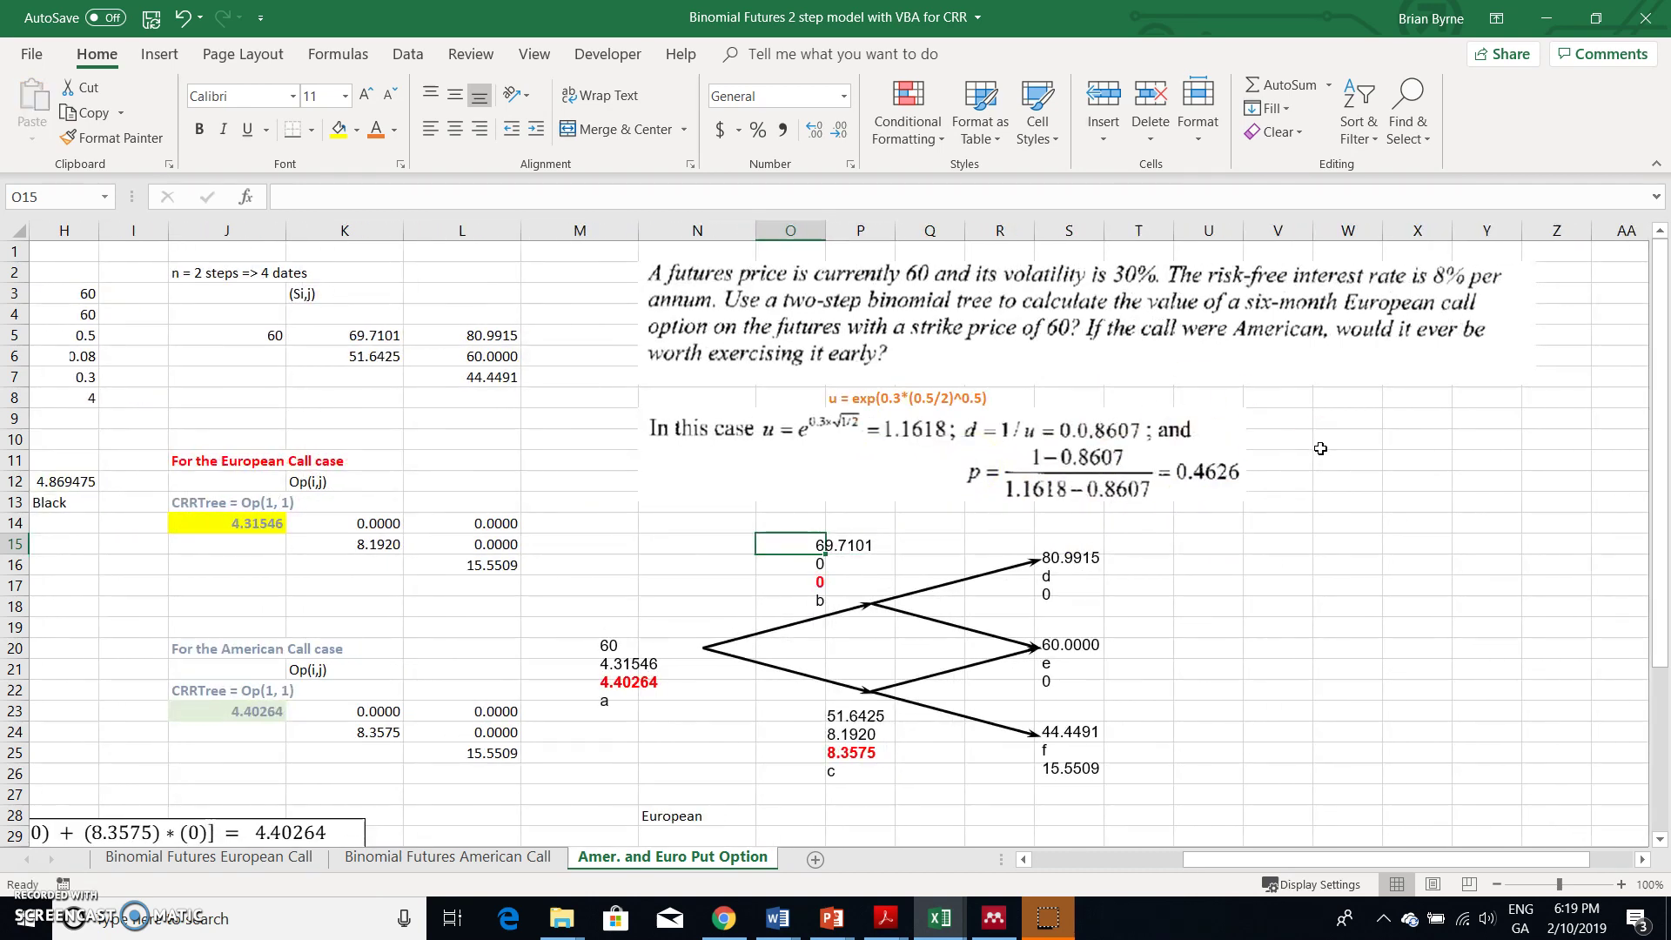
pyautogui.hscroll(-7, 861, 515)
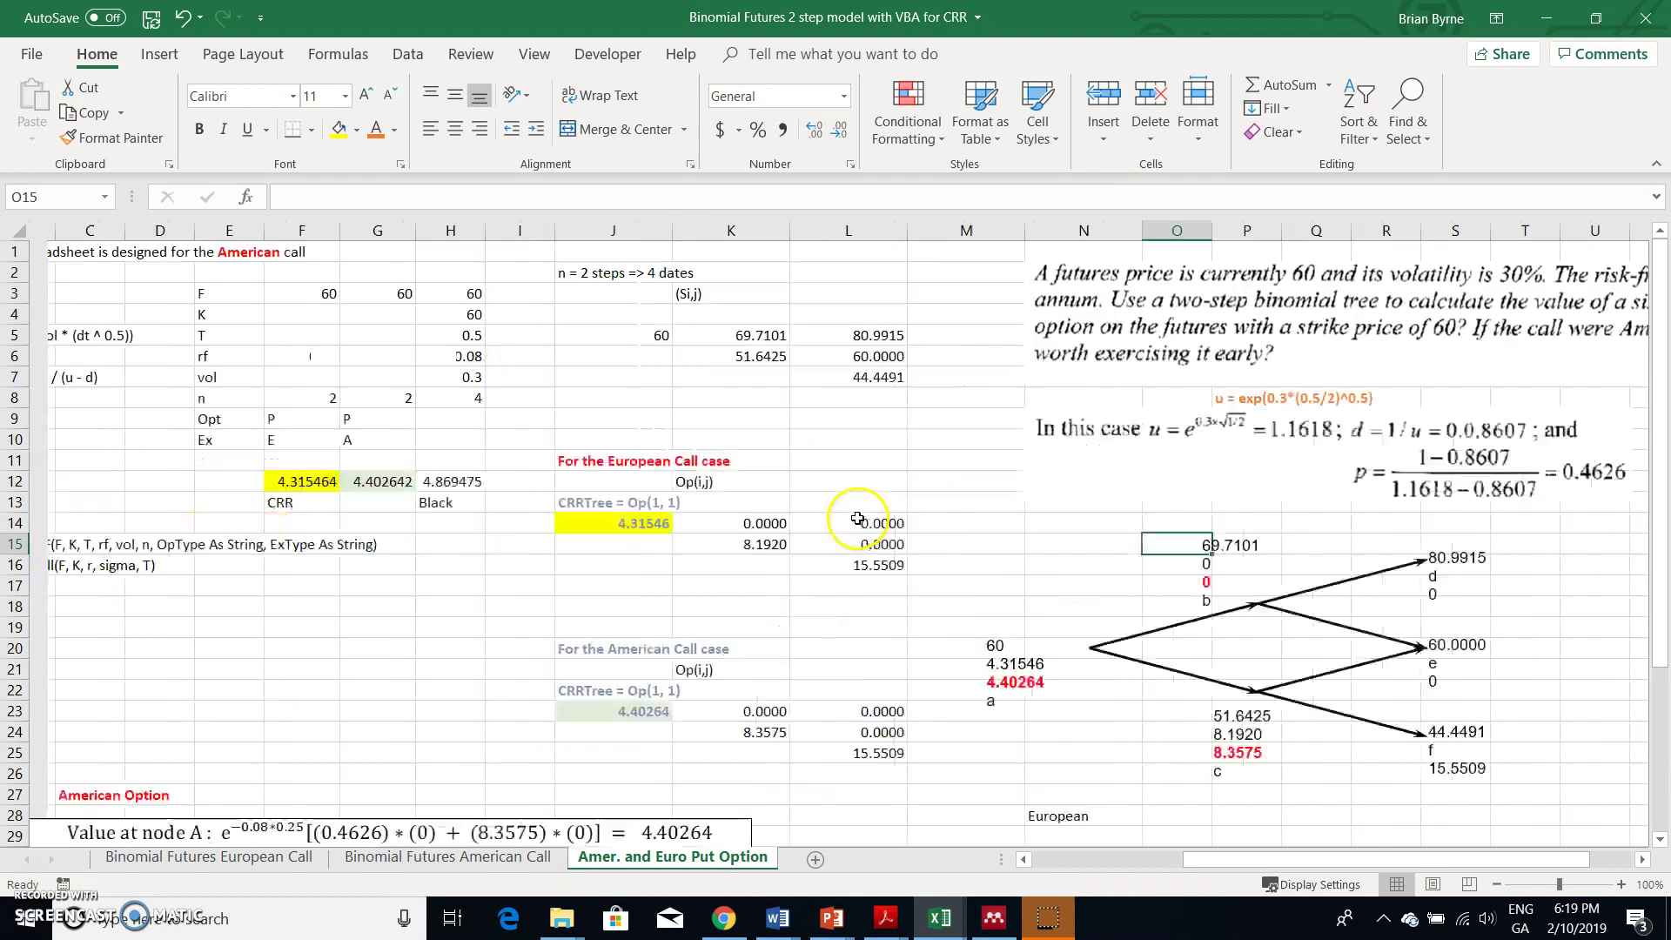
pyautogui.click(139, 321)
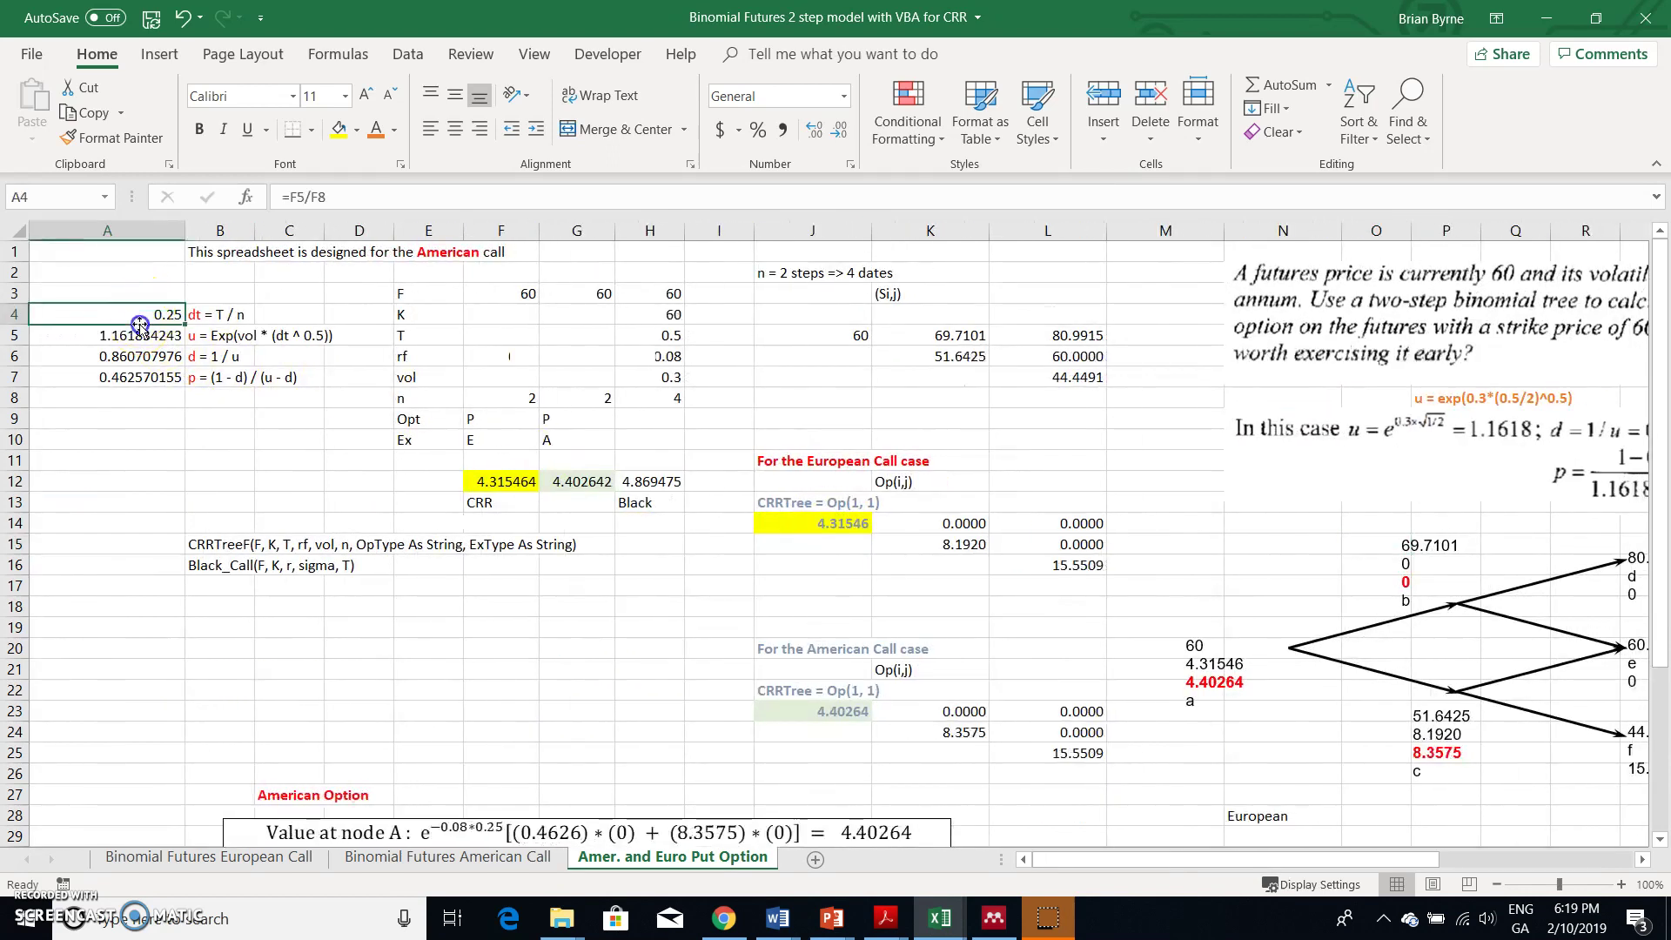
pyautogui.hscroll(1, 601, 435)
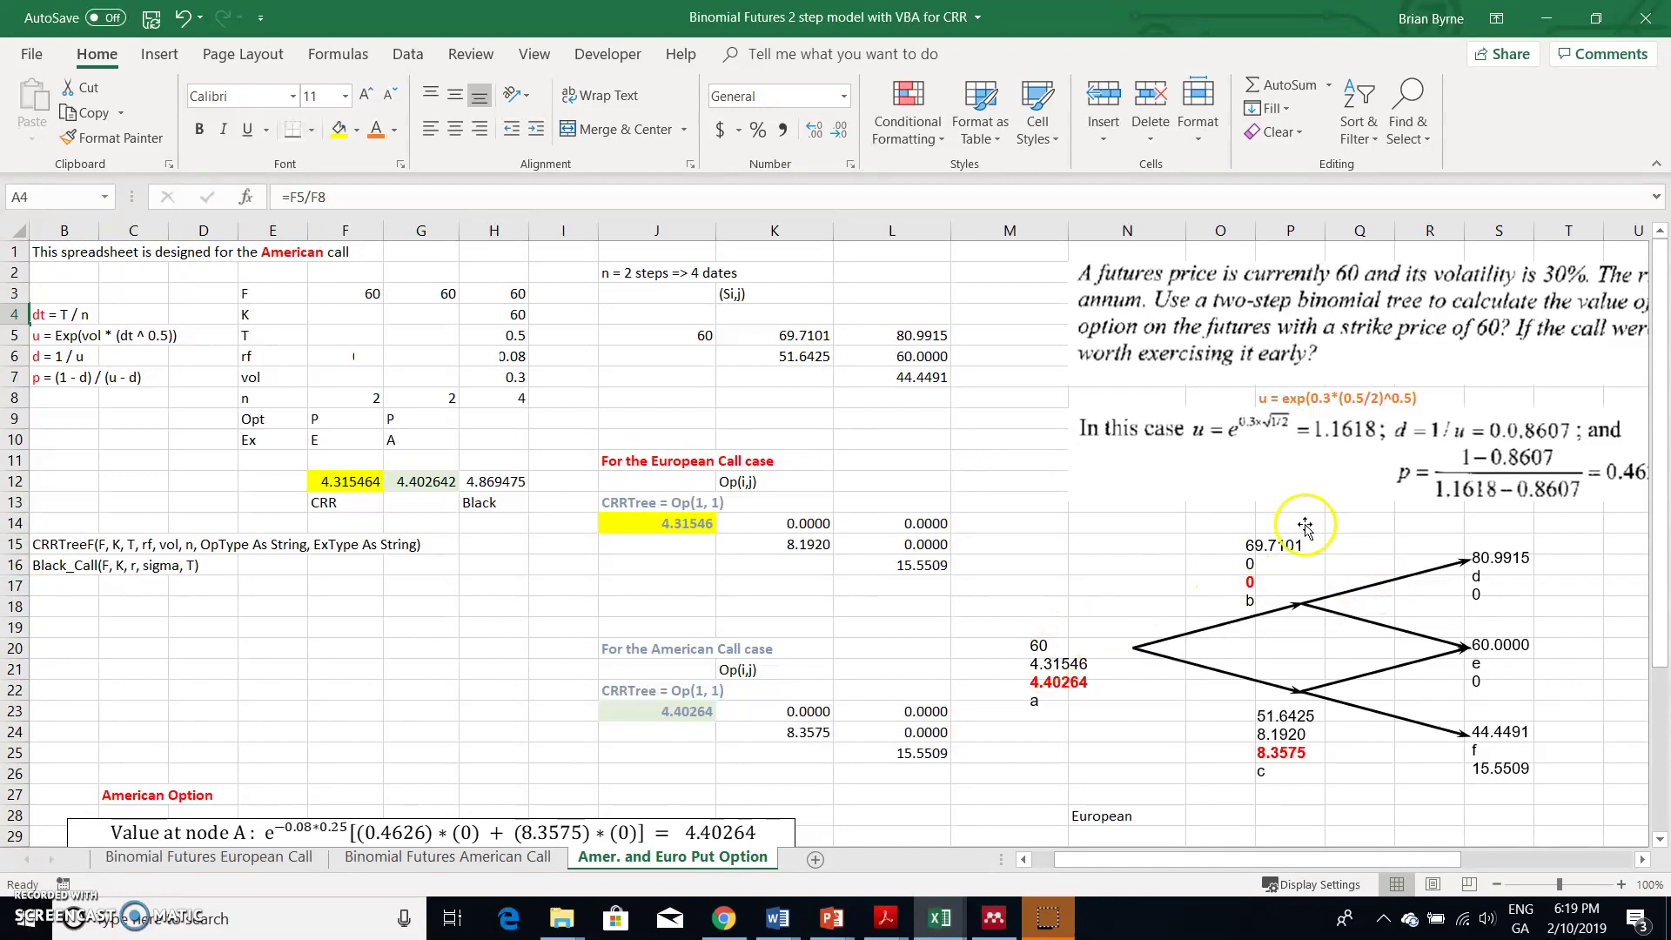
pyautogui.hscroll(3, 1161, 552)
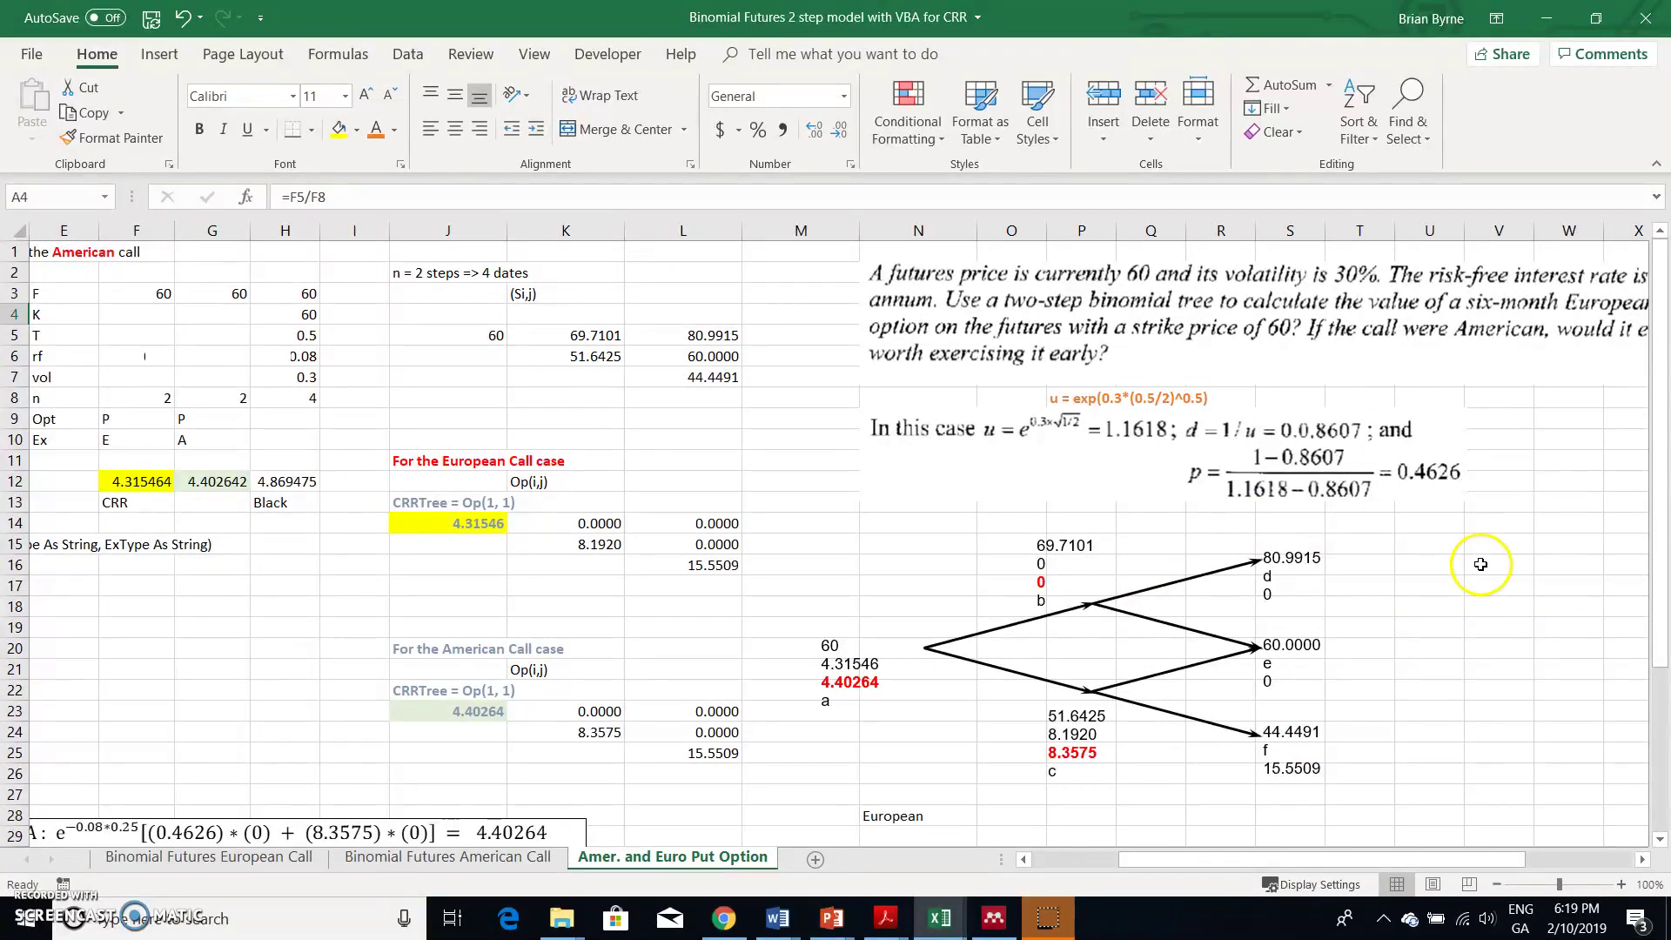
pyautogui.click(1347, 592)
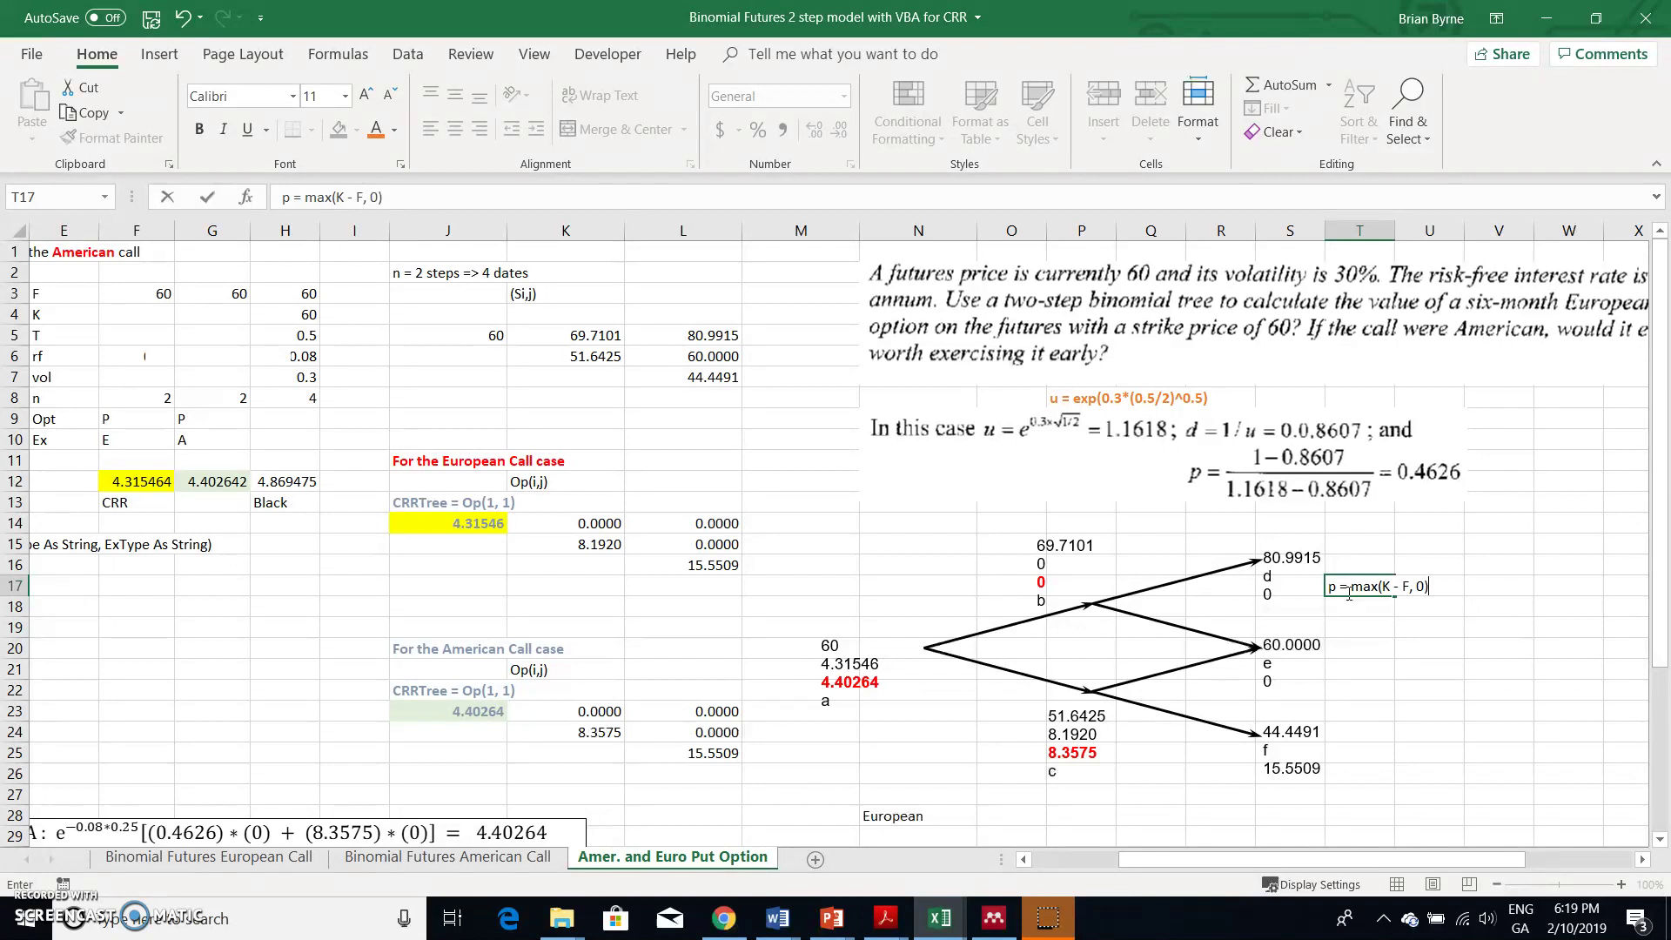
# Commit the payoff note 'p = max(K - F, 0)' in cell T17
pyautogui.press('Return')
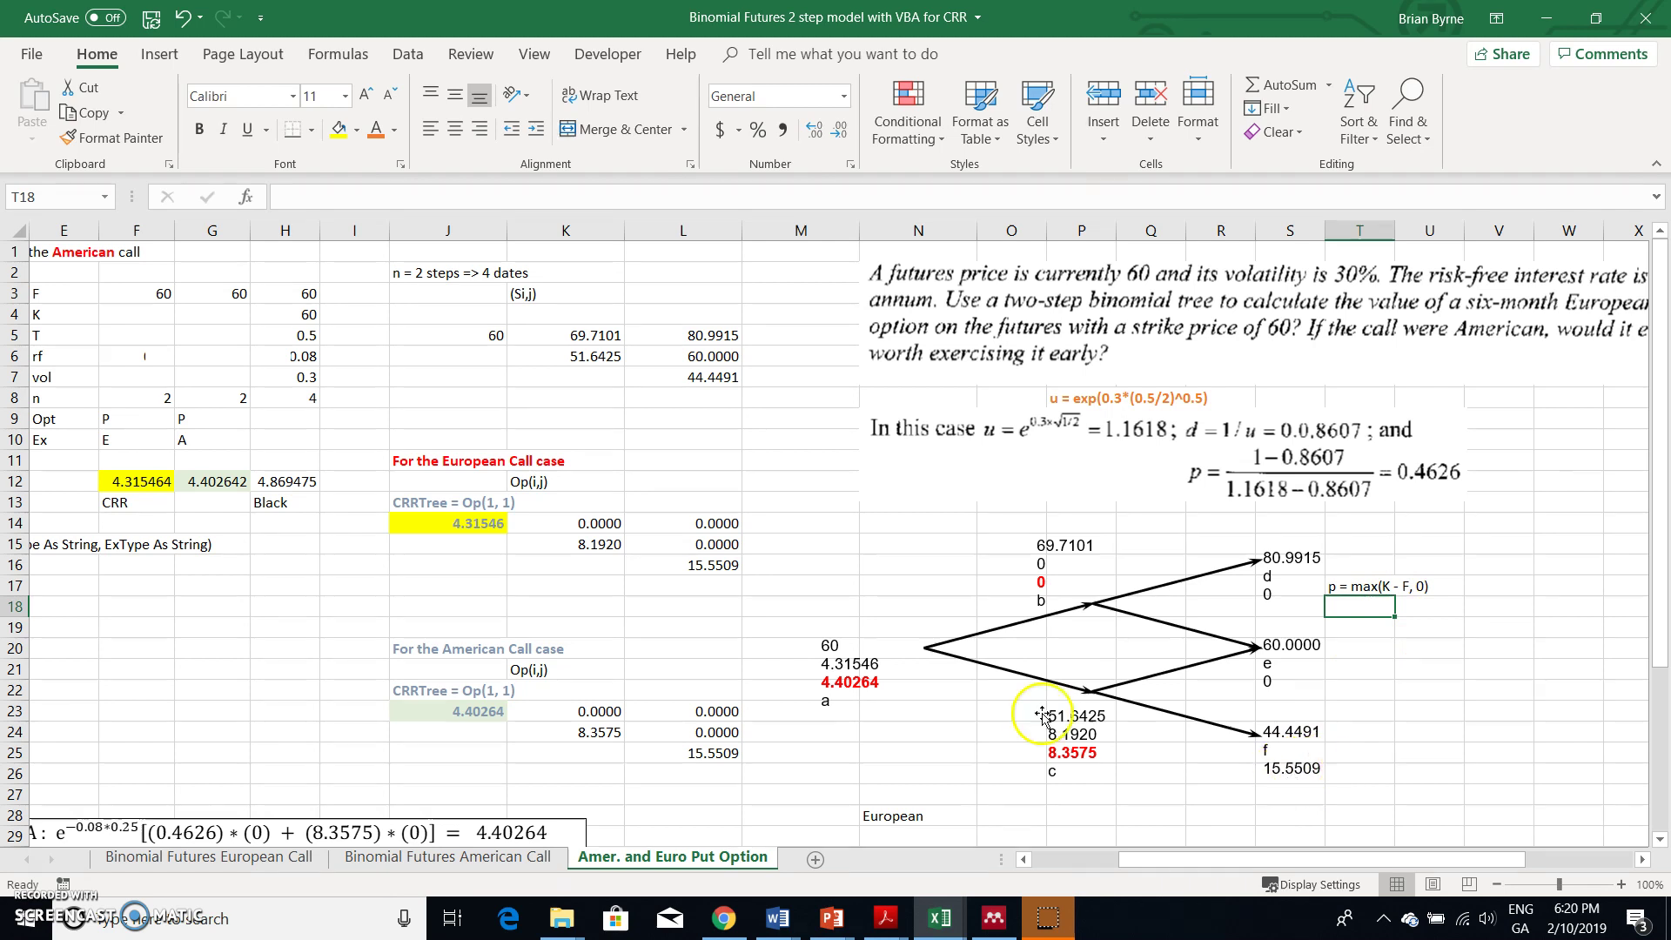
pyautogui.click(703, 517)
pyautogui.click(703, 546)
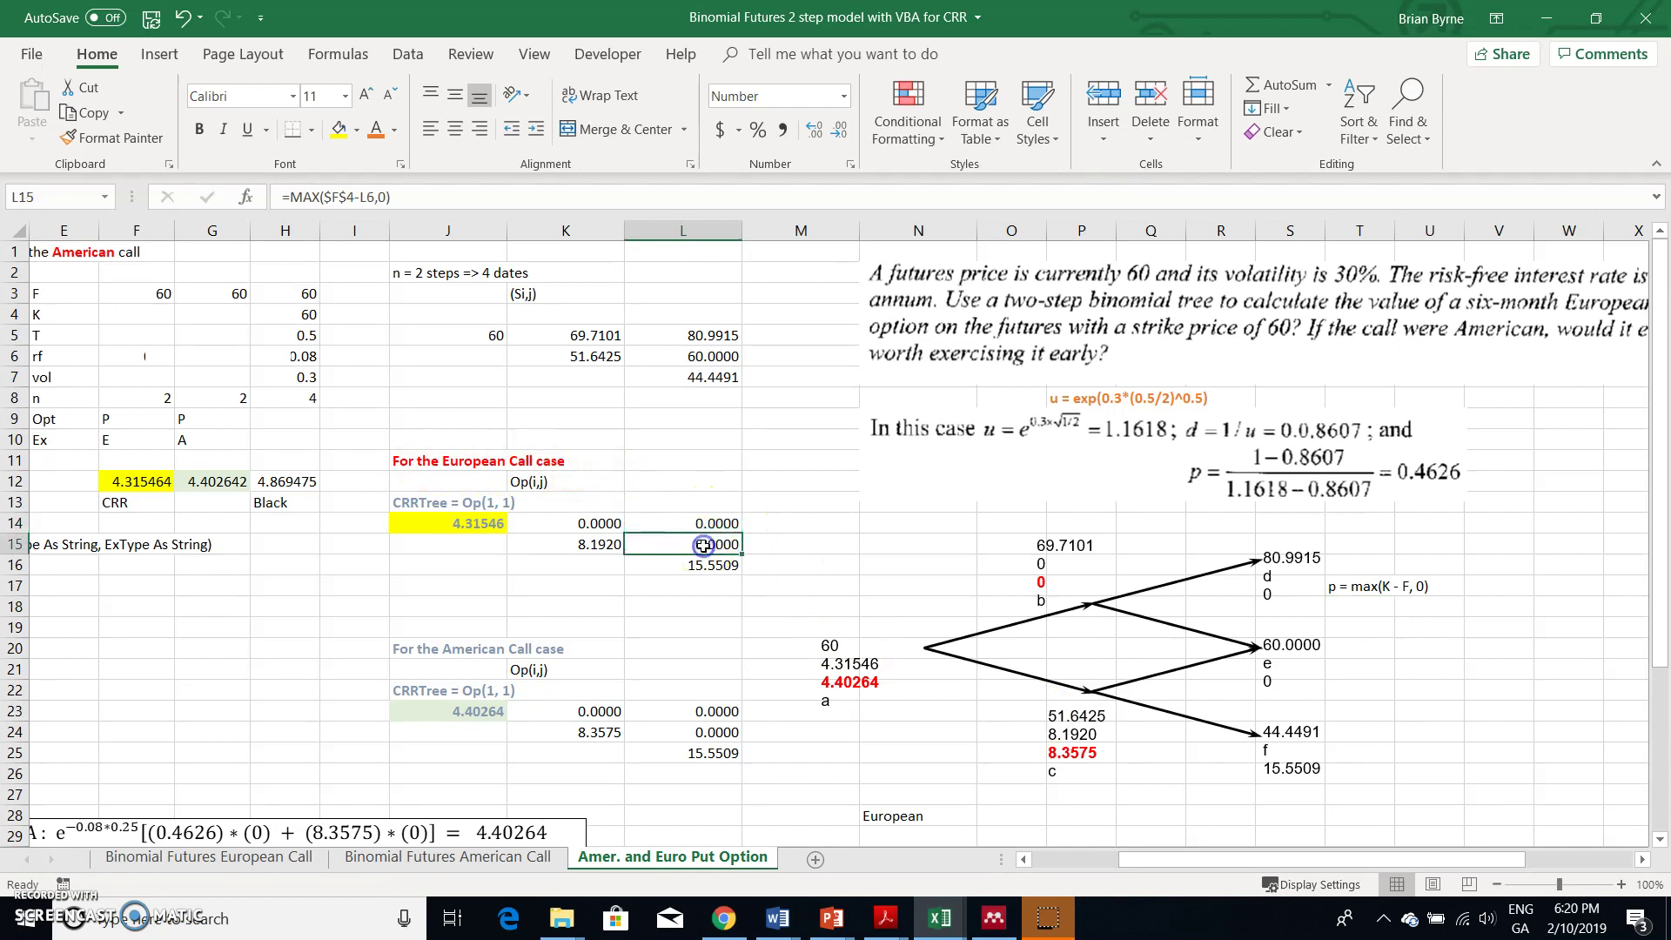
pyautogui.click(704, 564)
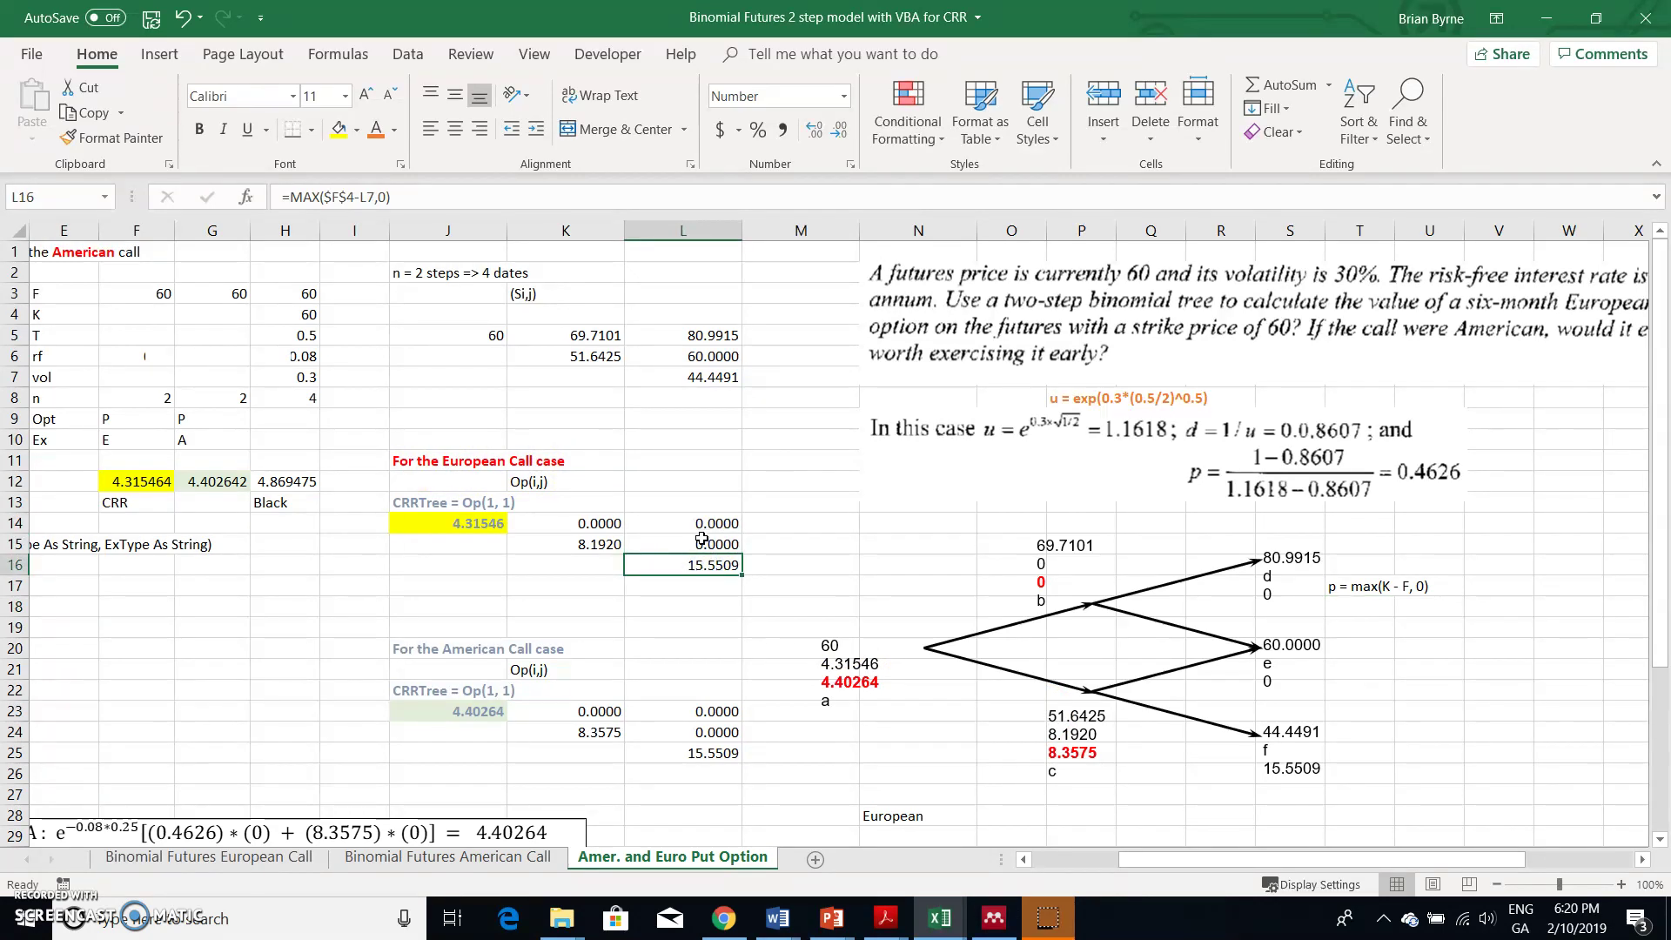
pyautogui.click(702, 523)
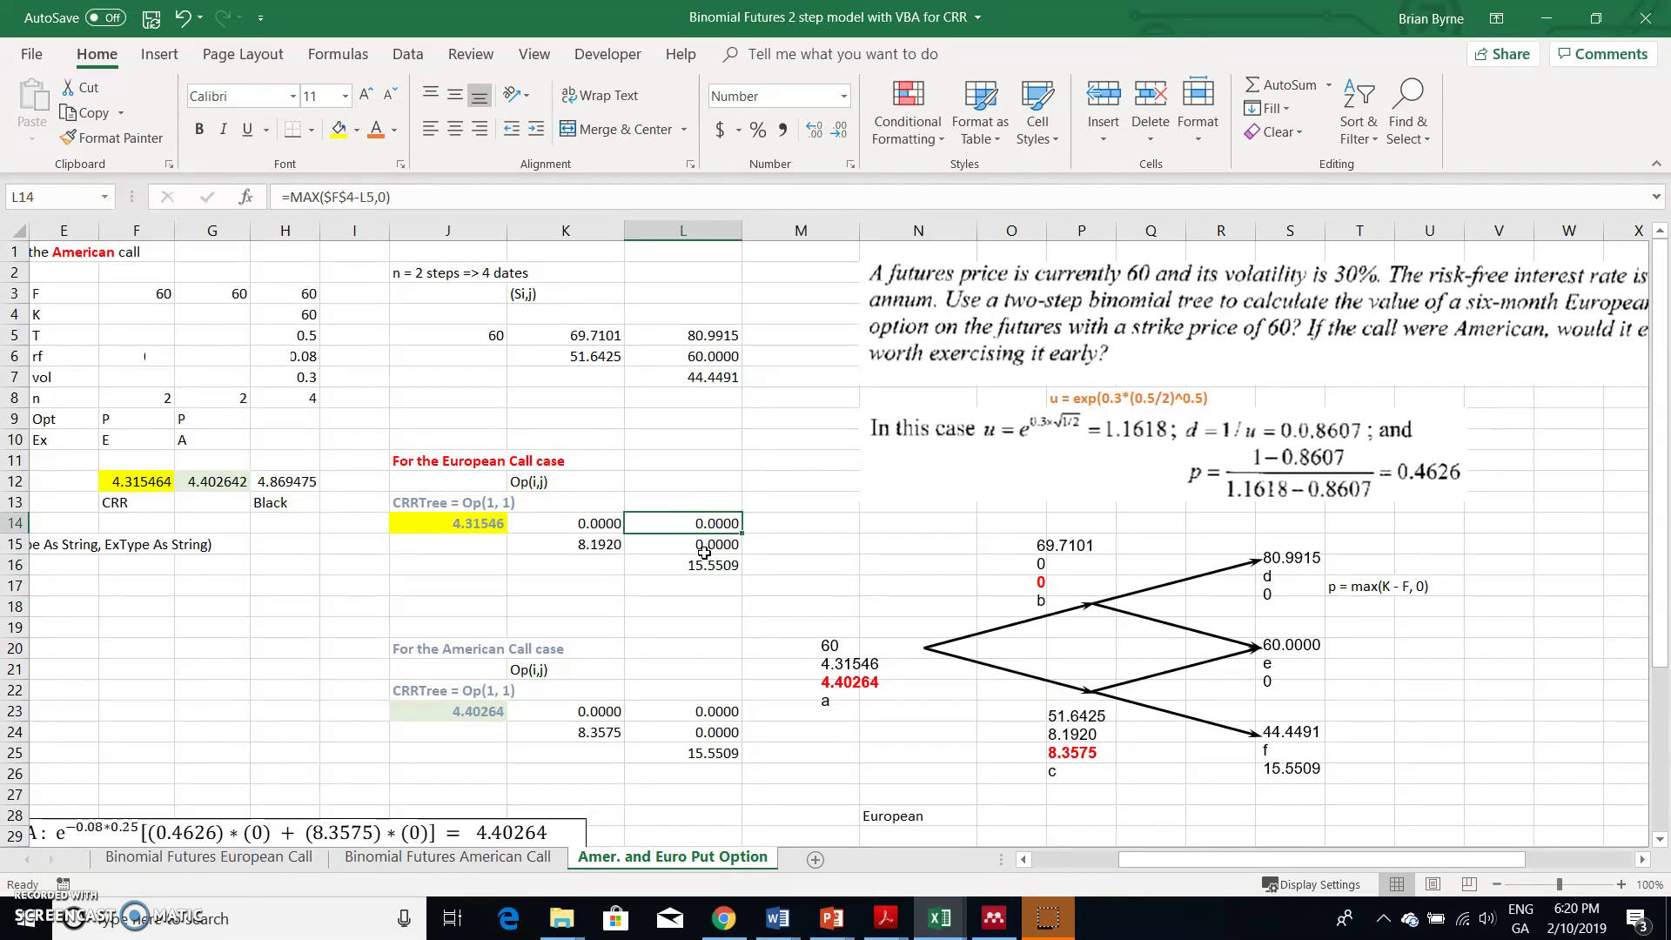
pyautogui.click(704, 545)
pyautogui.click(705, 565)
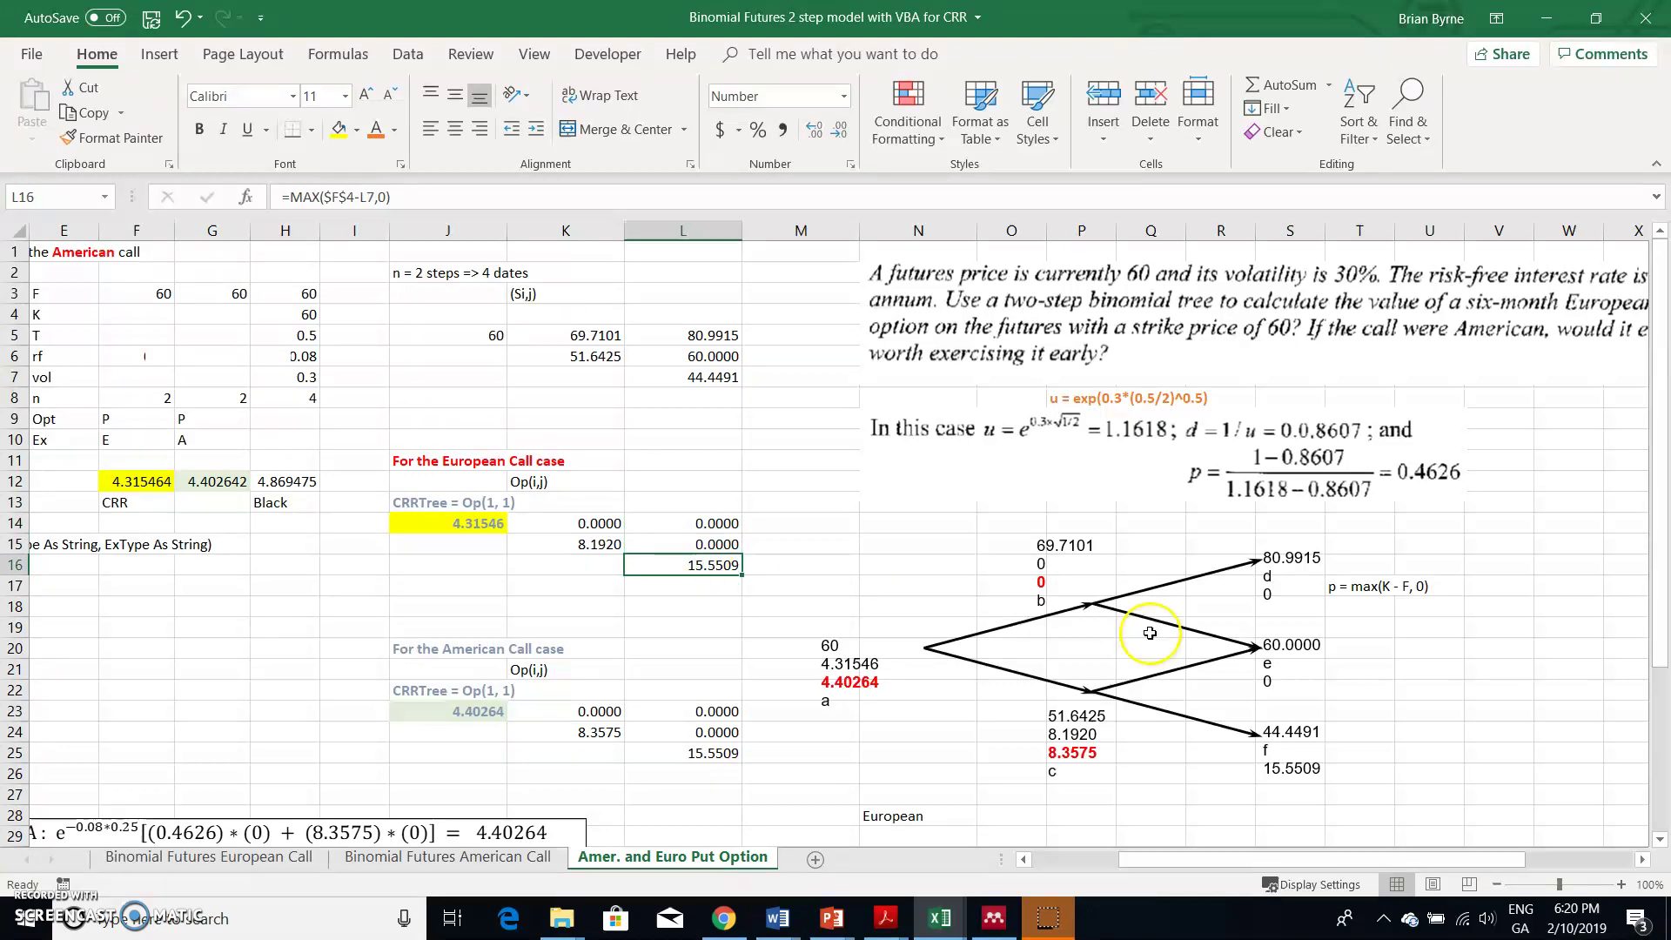
pyautogui.scroll(-4, 1258, 687)
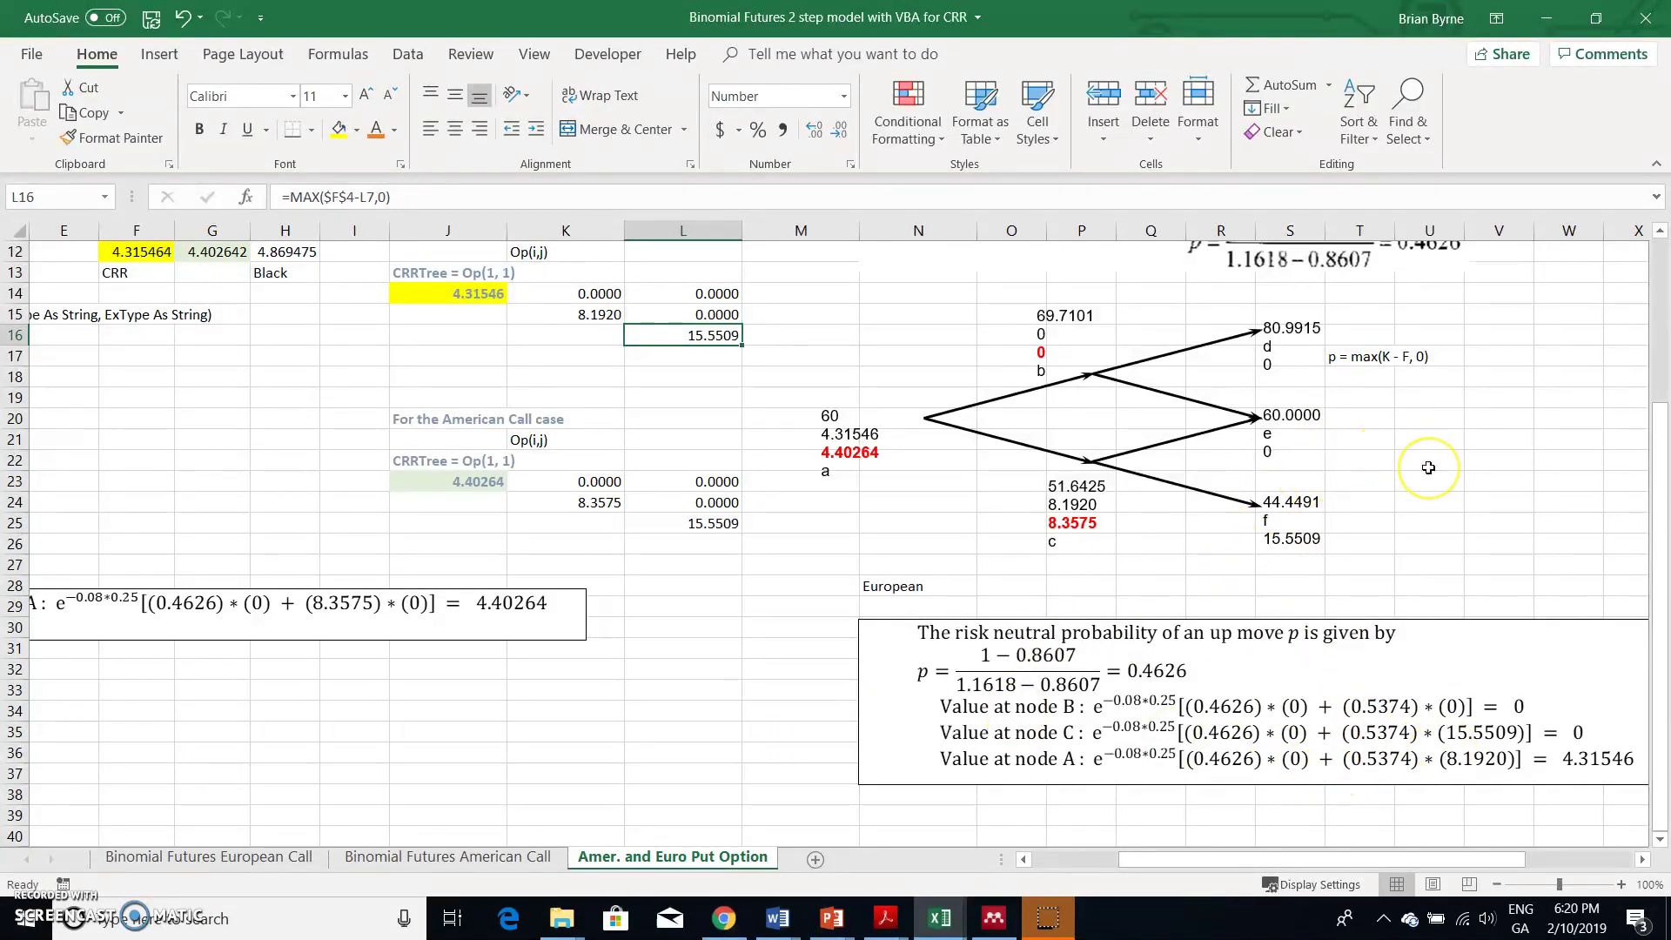
pyautogui.scroll(3, 1429, 466)
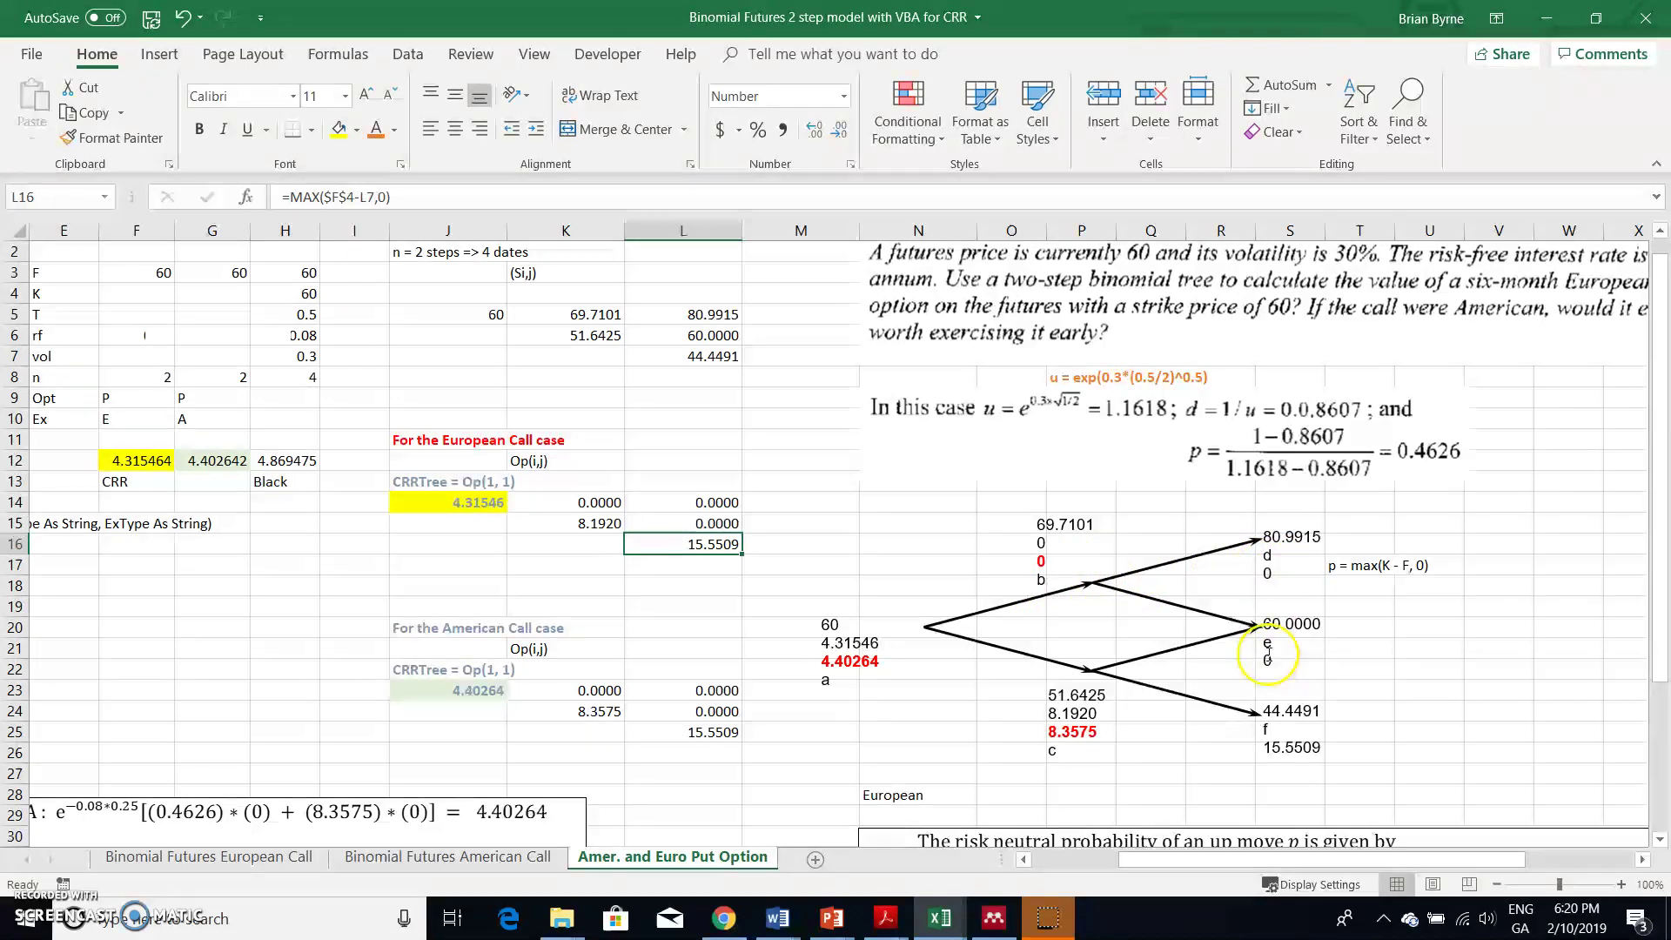
pyautogui.scroll(-4, 1283, 659)
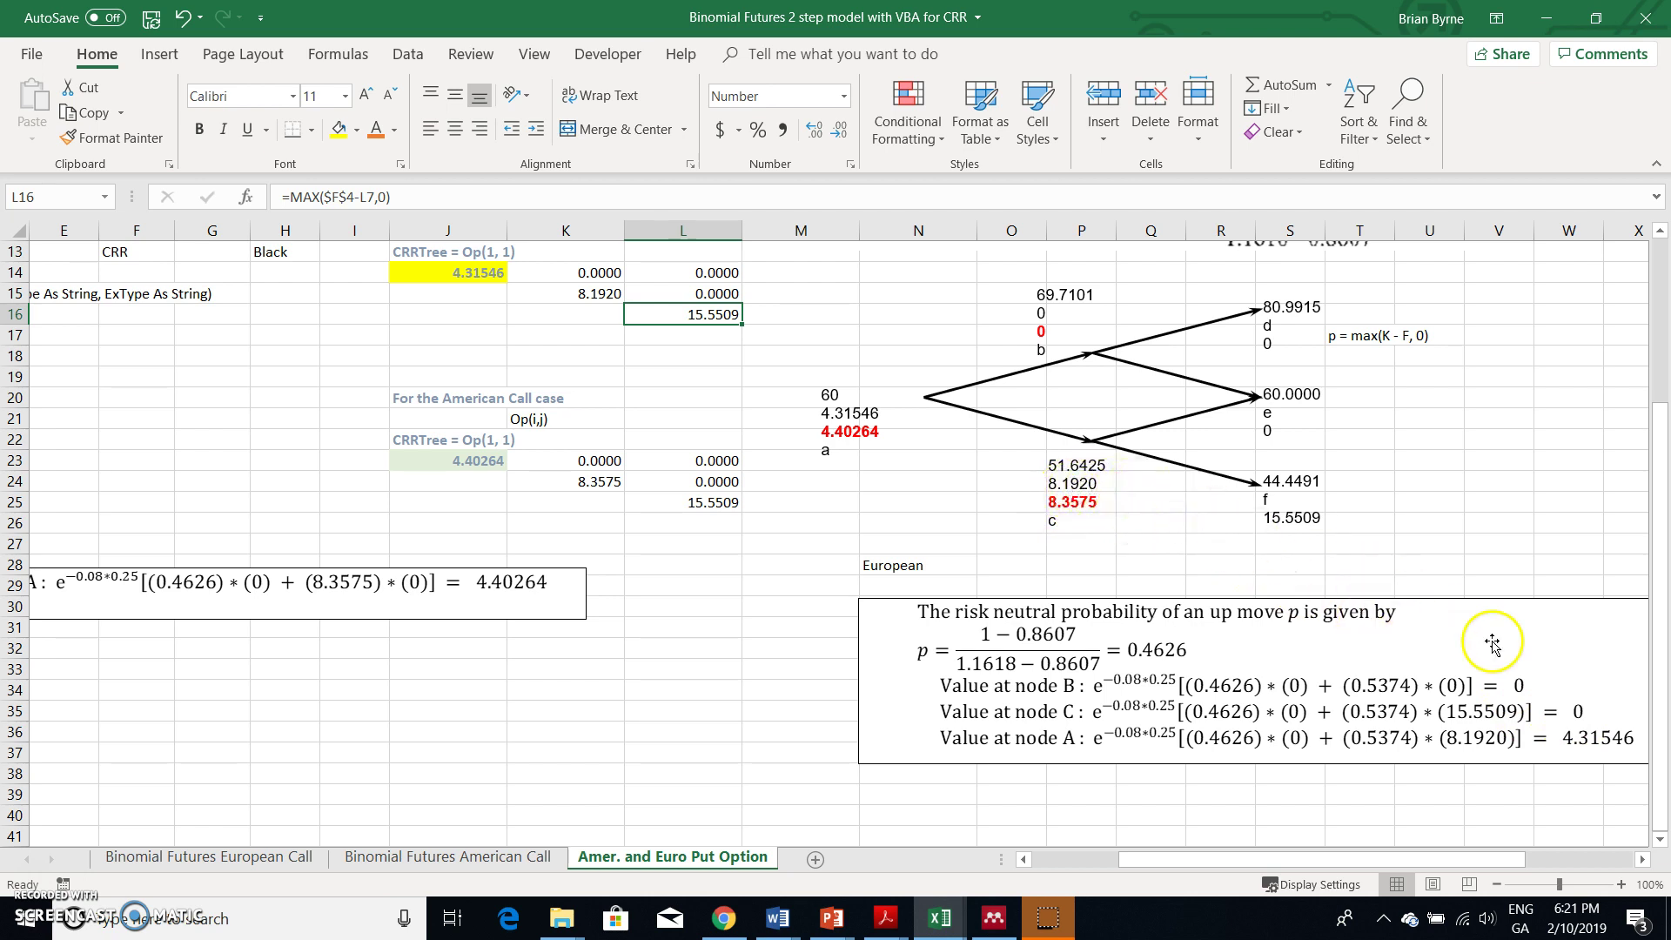
# Edit the embedded equation so node C's result reads 8.1920 instead of 0, then return to Excel
pyautogui.click(1578, 712)
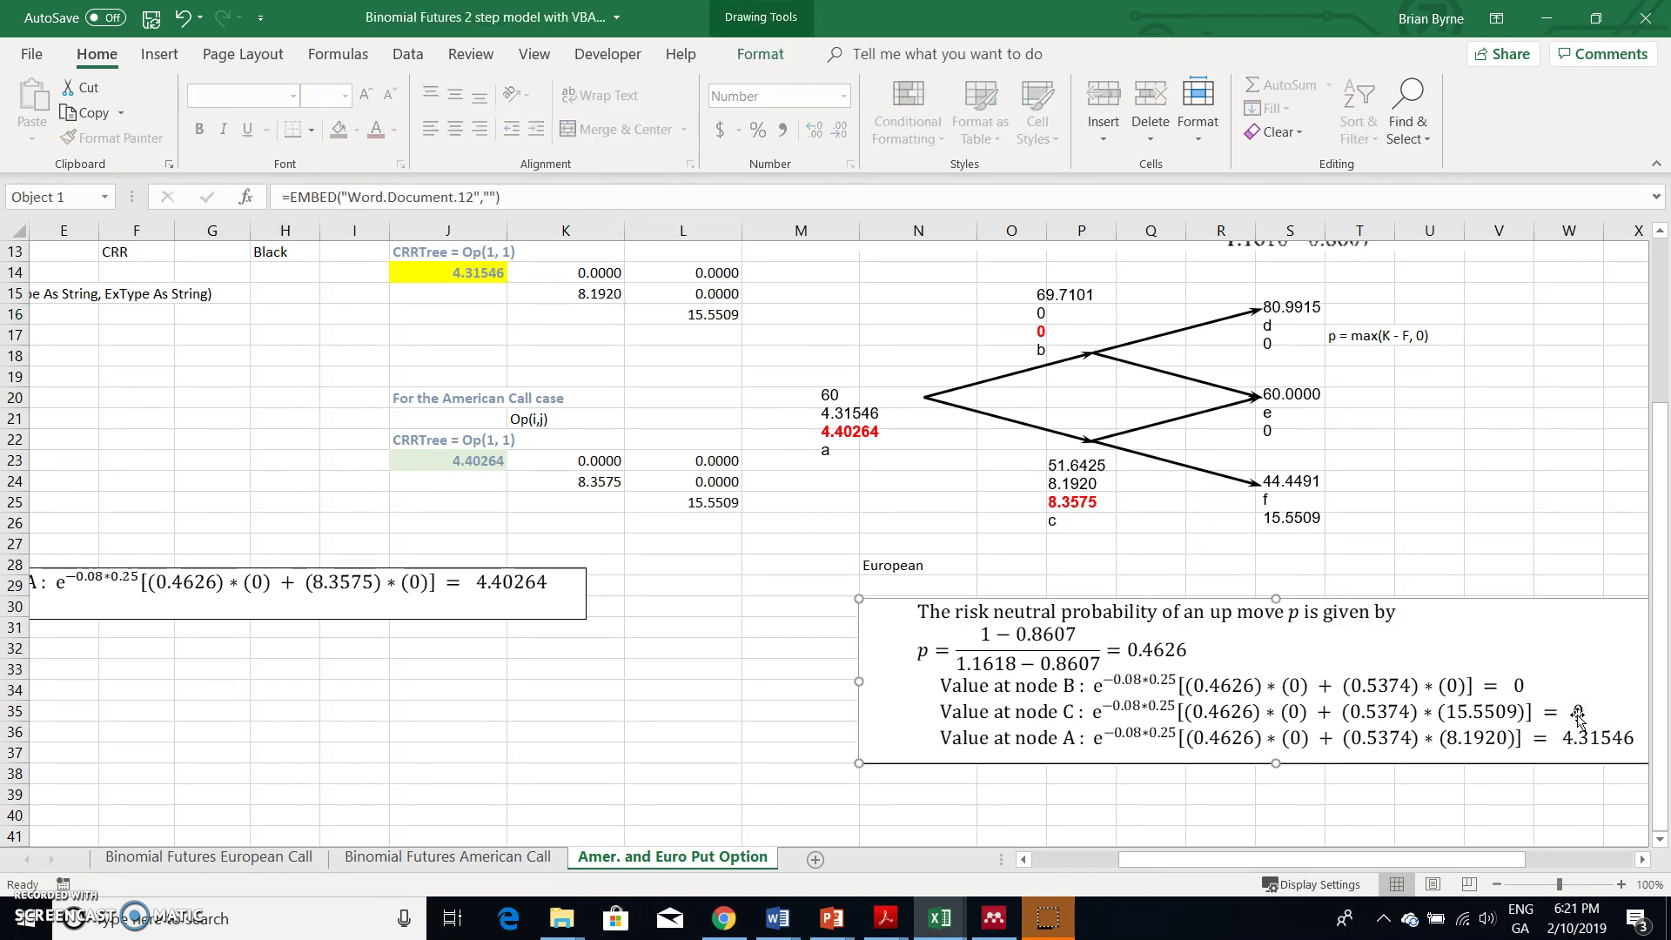
pyautogui.doubleClick(1578, 716)
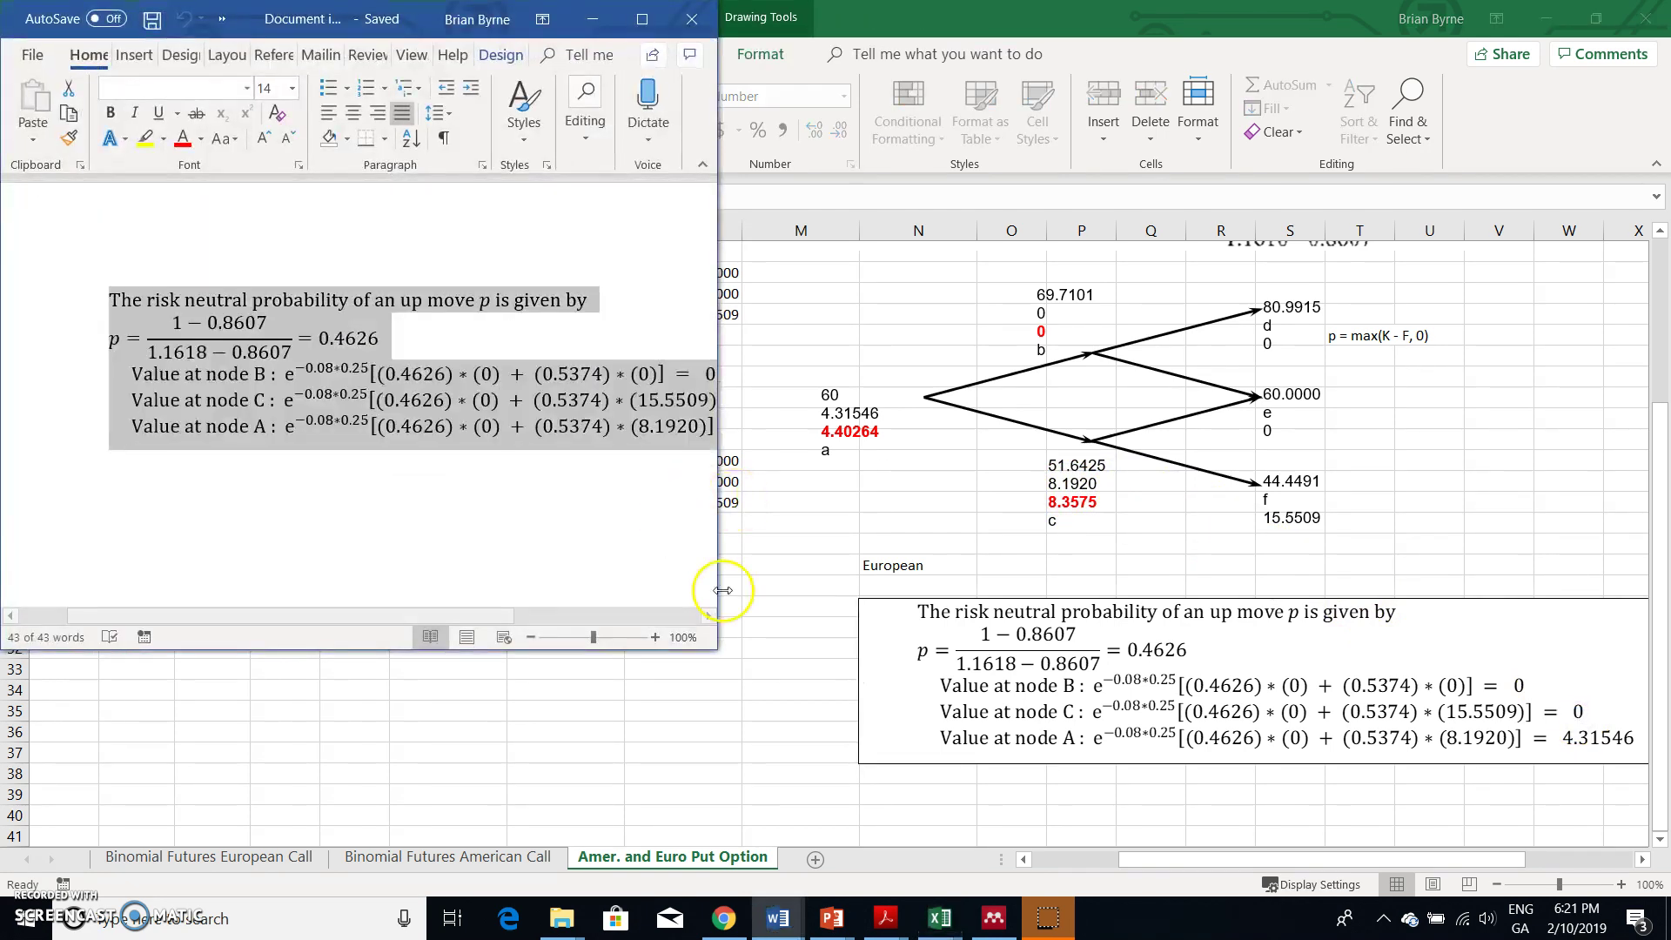
pyautogui.moveTo(718, 593); pyautogui.dragTo(913, 585)
pyautogui.click(754, 406)
pyautogui.click(754, 402)
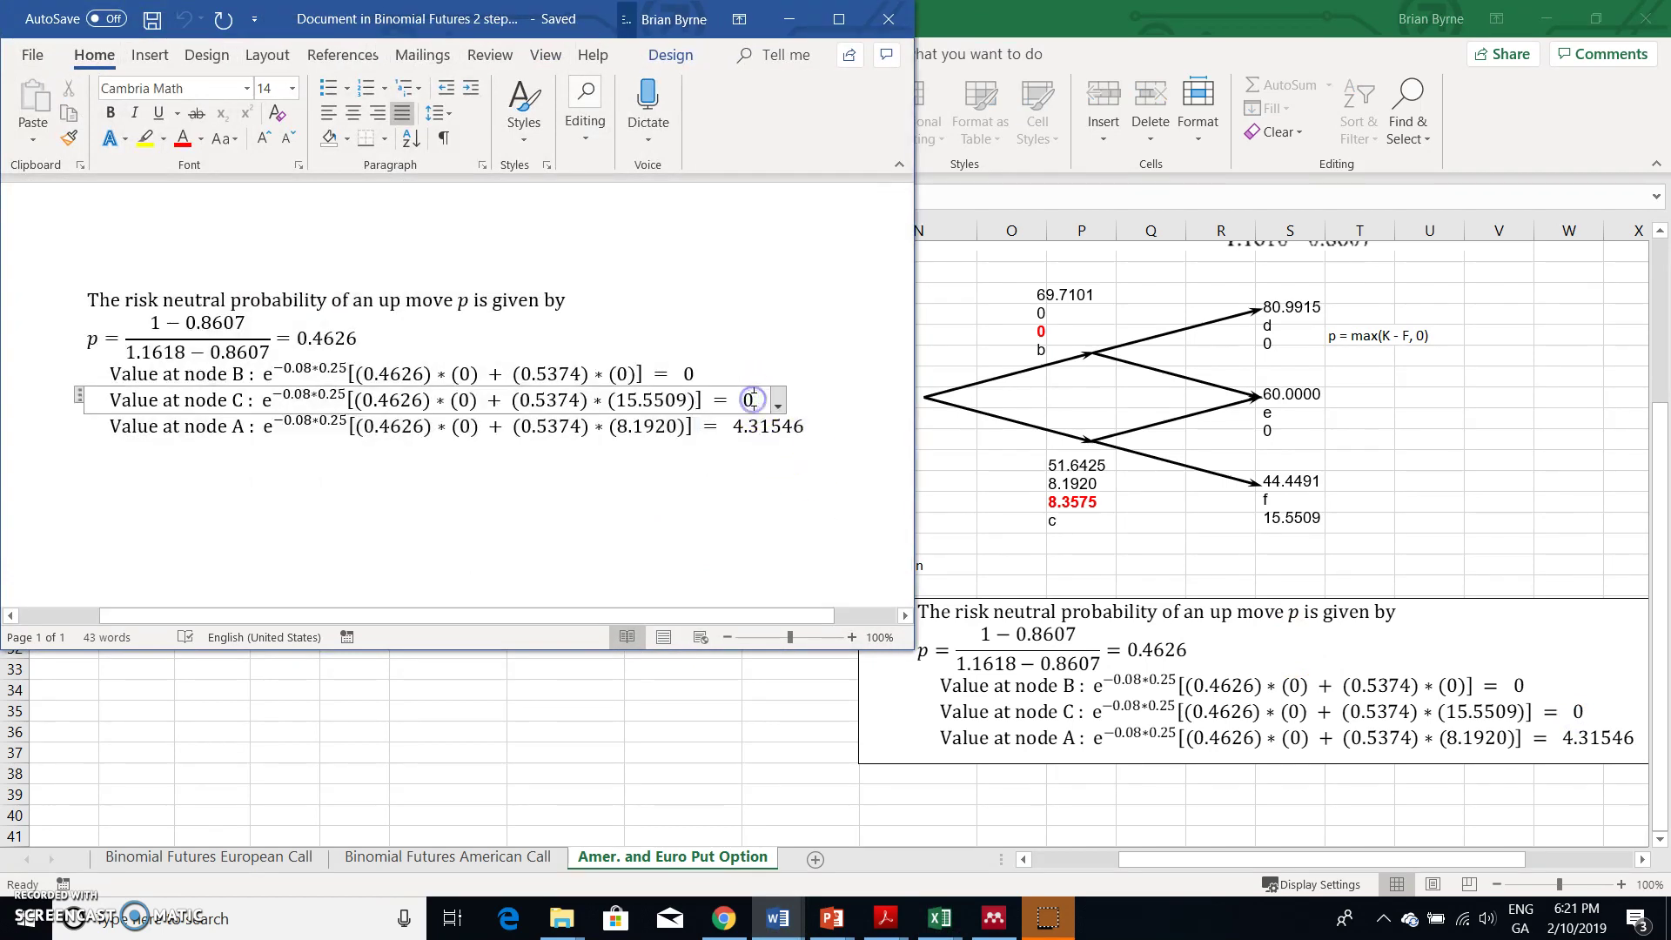
pyautogui.press('BackSpace')
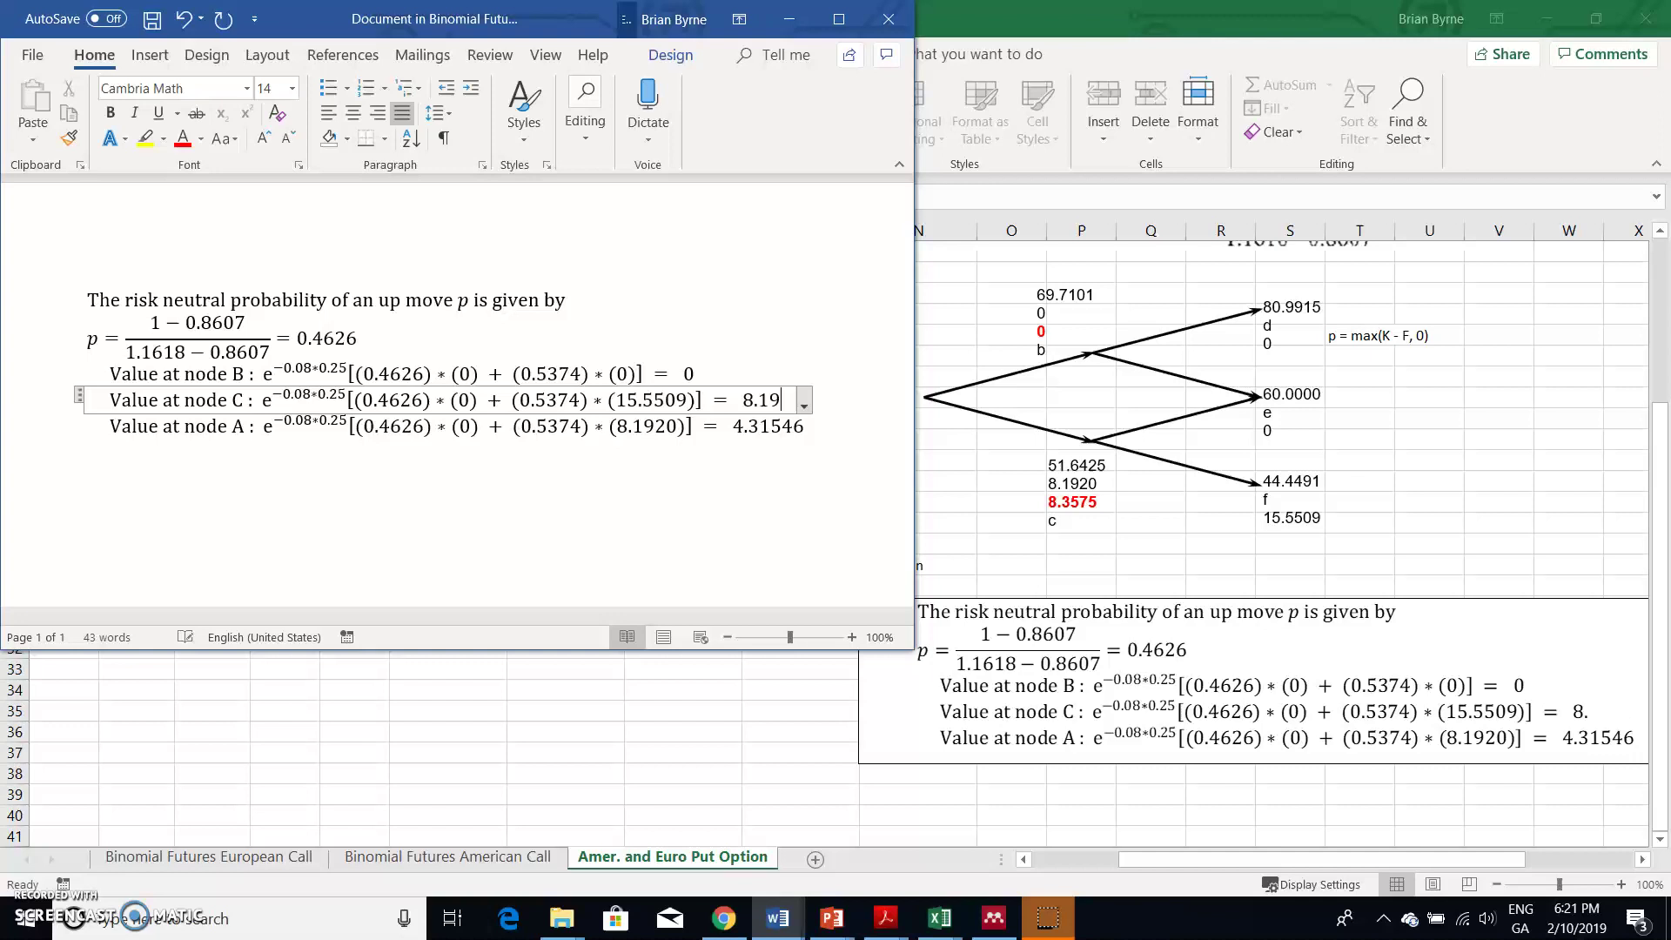
pyautogui.click(899, 16)
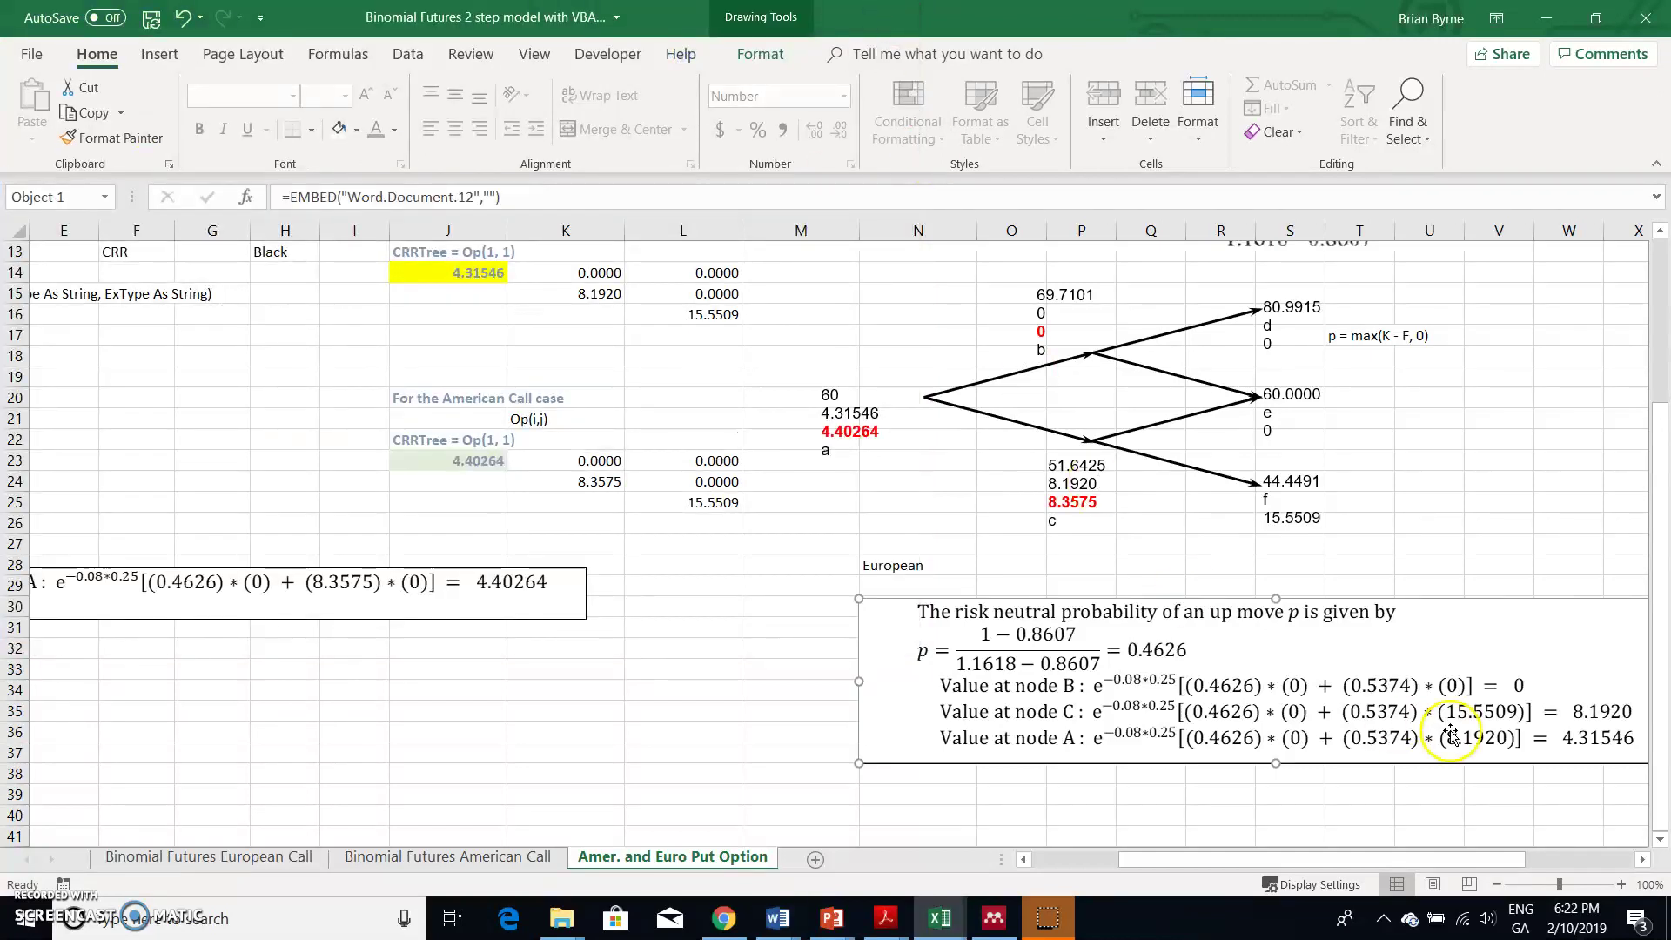
# Save the workbook, glance at the European Call sheet, then return to the put sheet
pyautogui.click(152, 17)
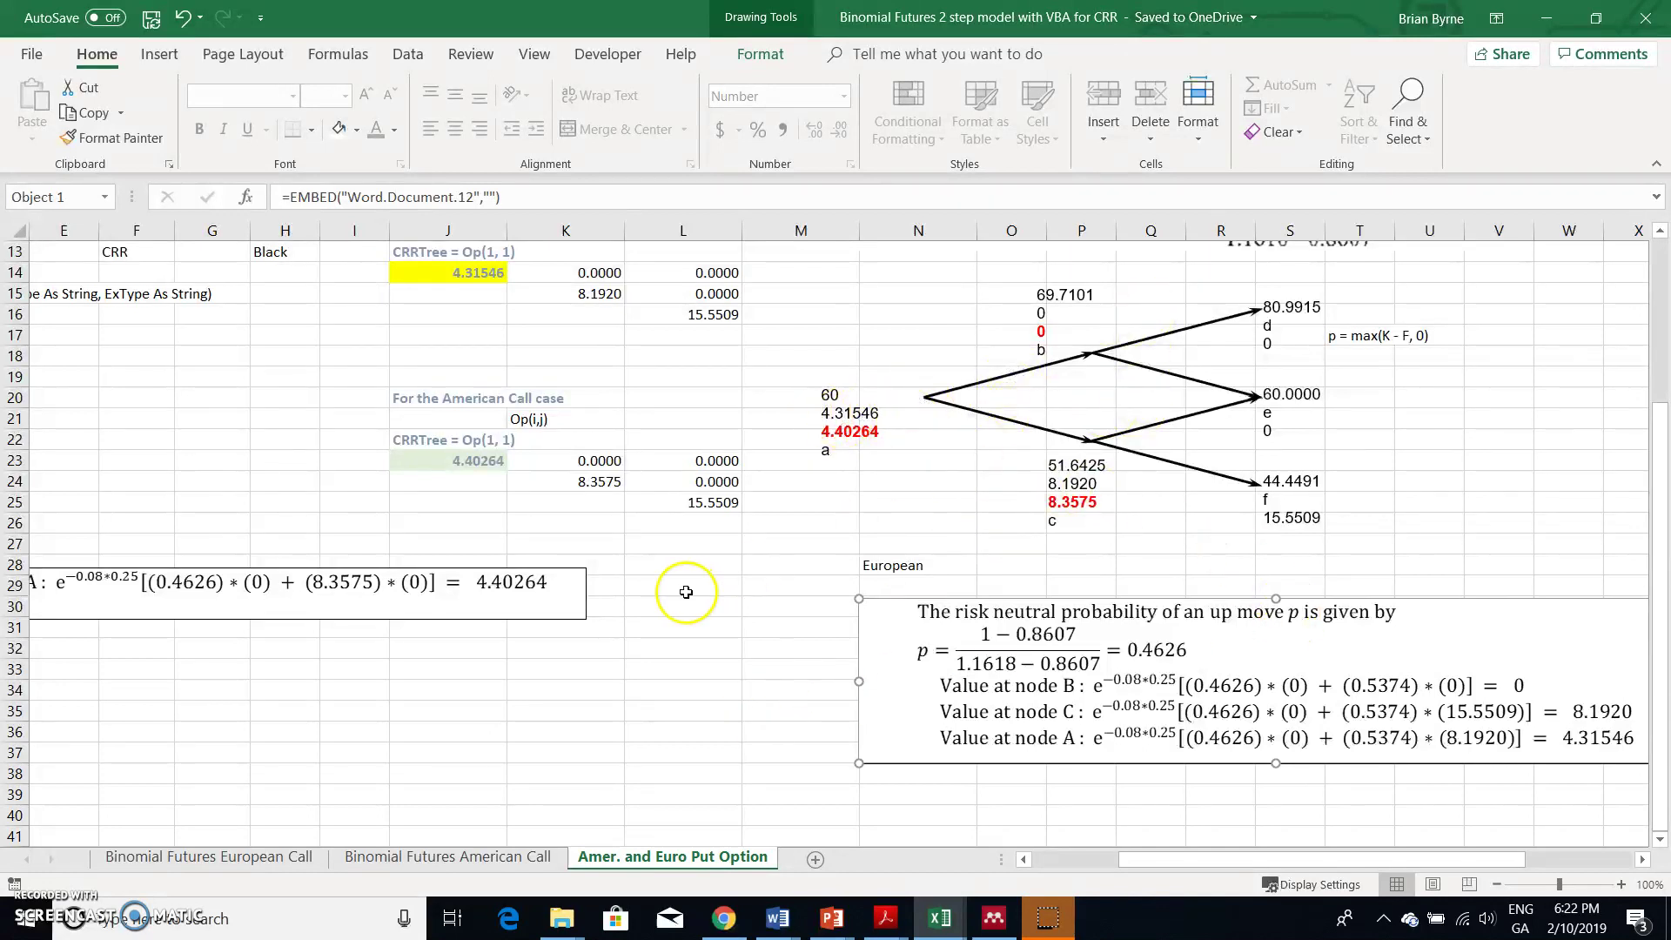
pyautogui.hscroll(-1, 522, 783)
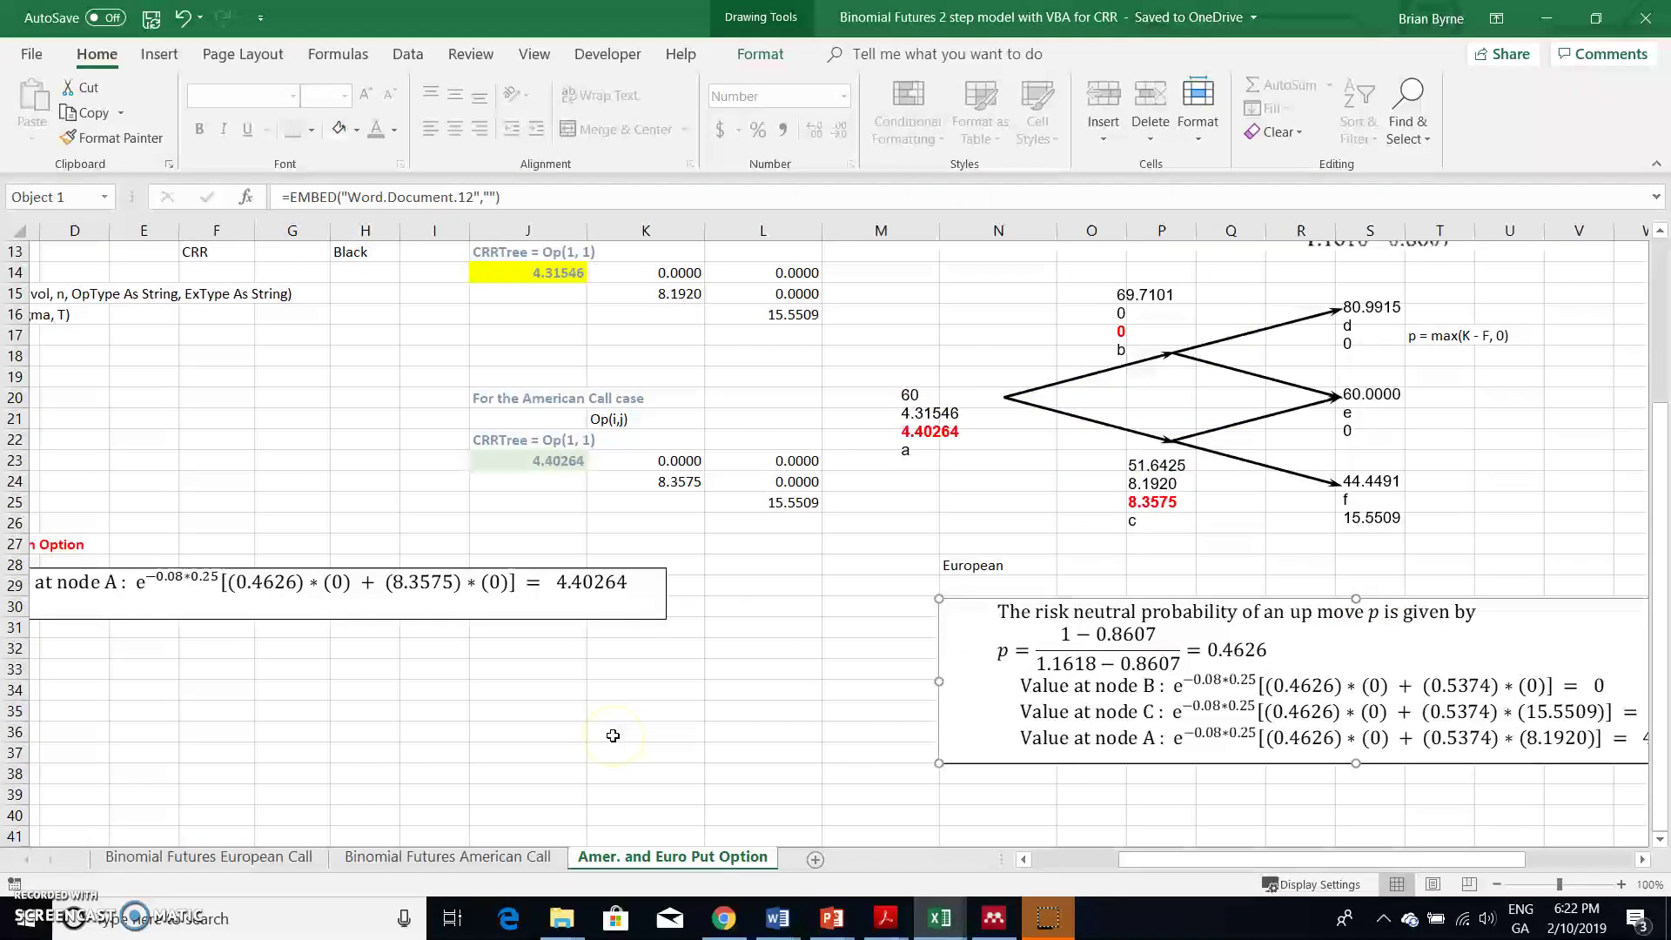
pyautogui.click(260, 856)
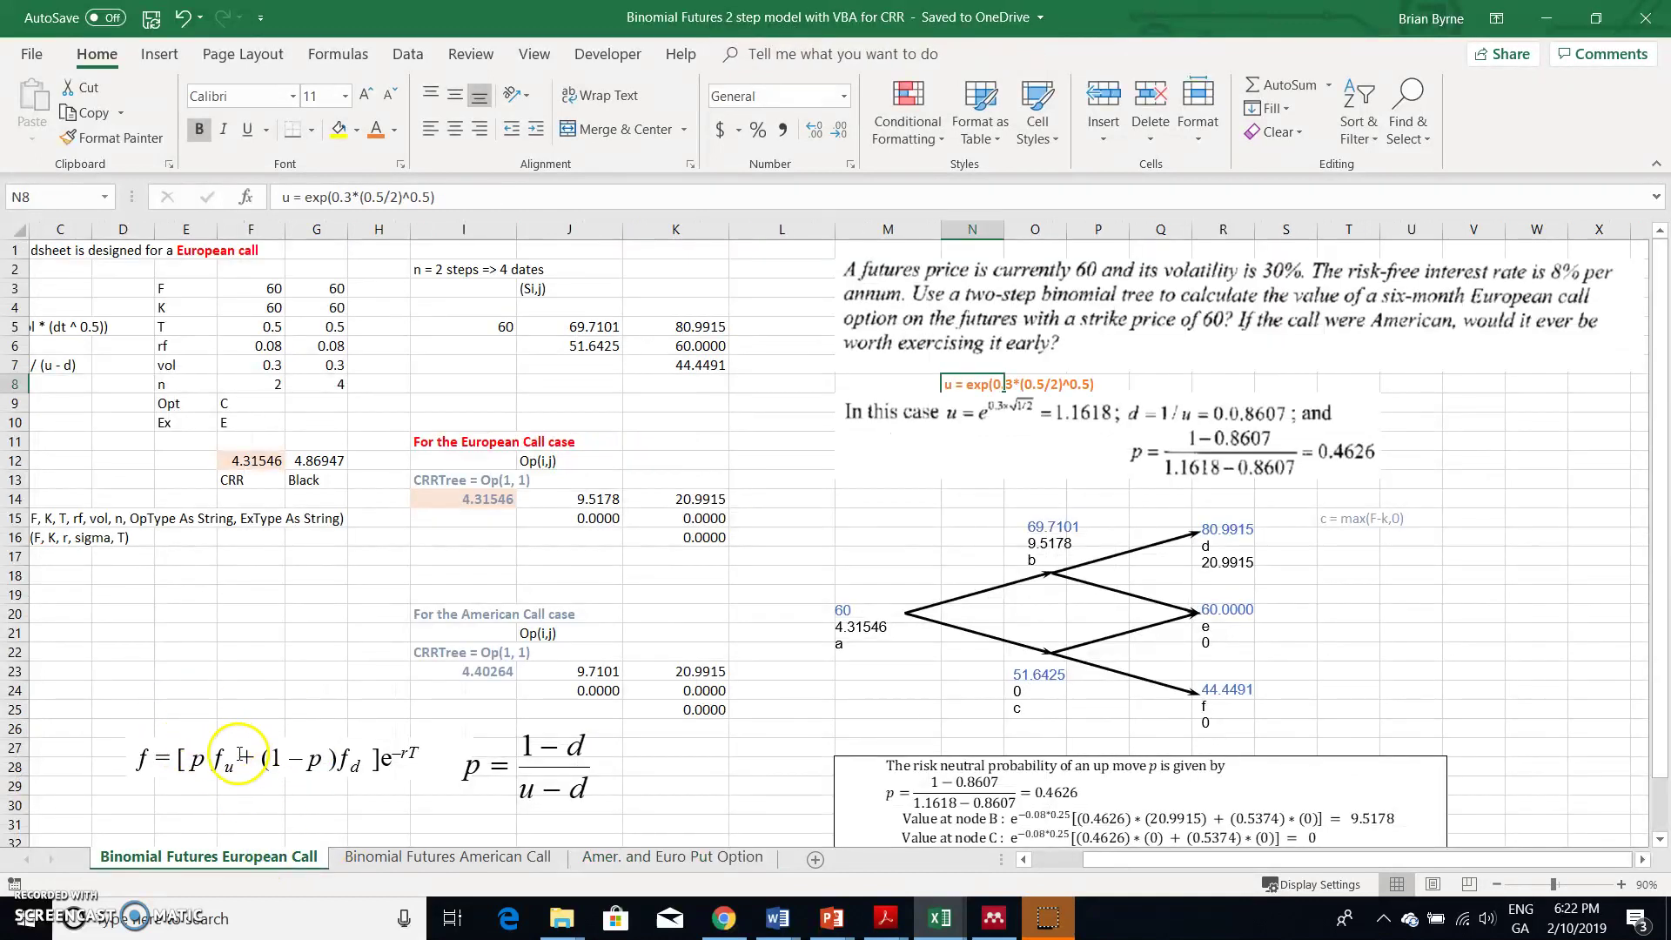
pyautogui.click(713, 862)
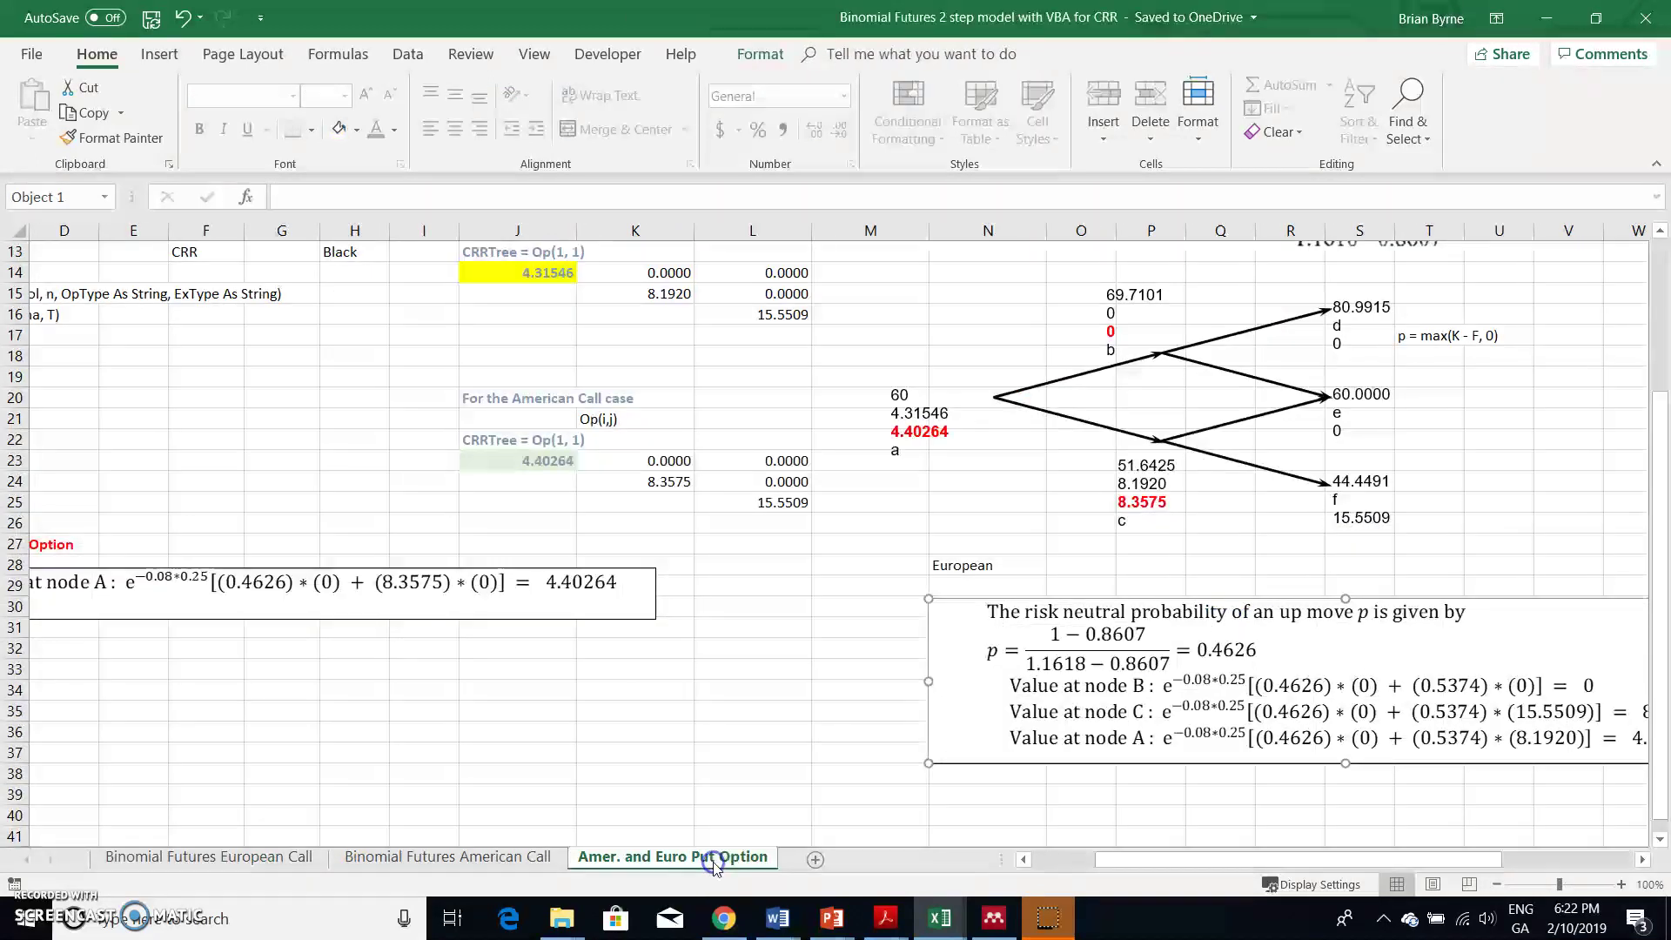
# Review the corrected node C value in the node-value equation box
pyautogui.click(1055, 717)
pyautogui.hscroll(1, 737, 728)
pyautogui.hscroll(1, 738, 728)
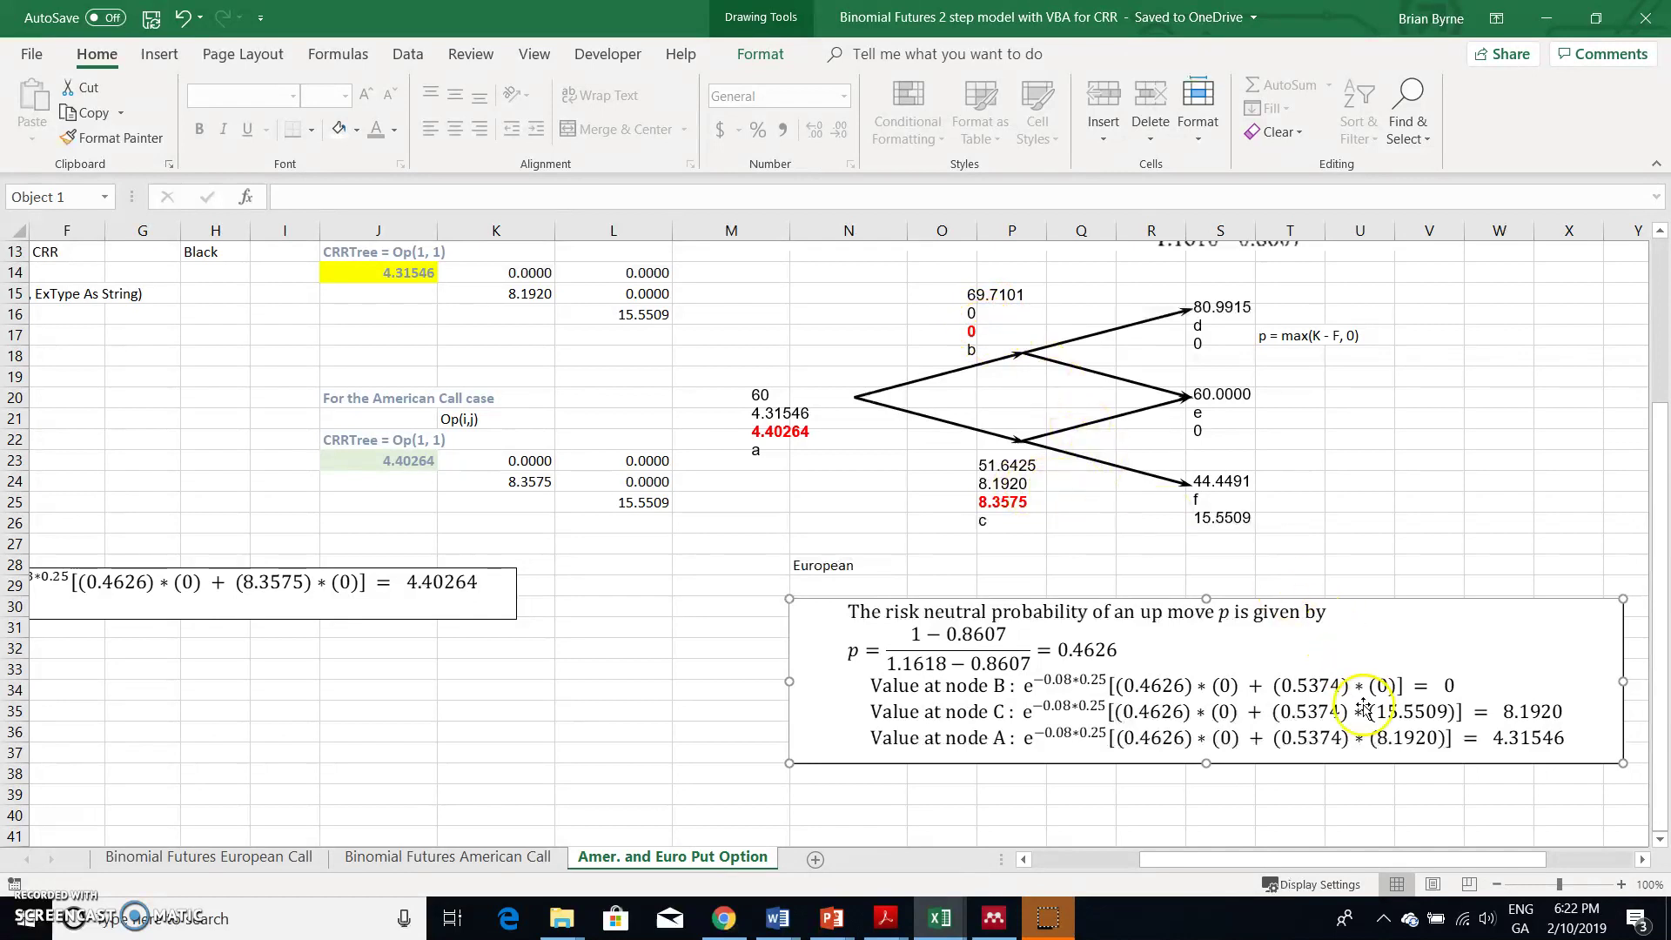
pyautogui.click(1411, 712)
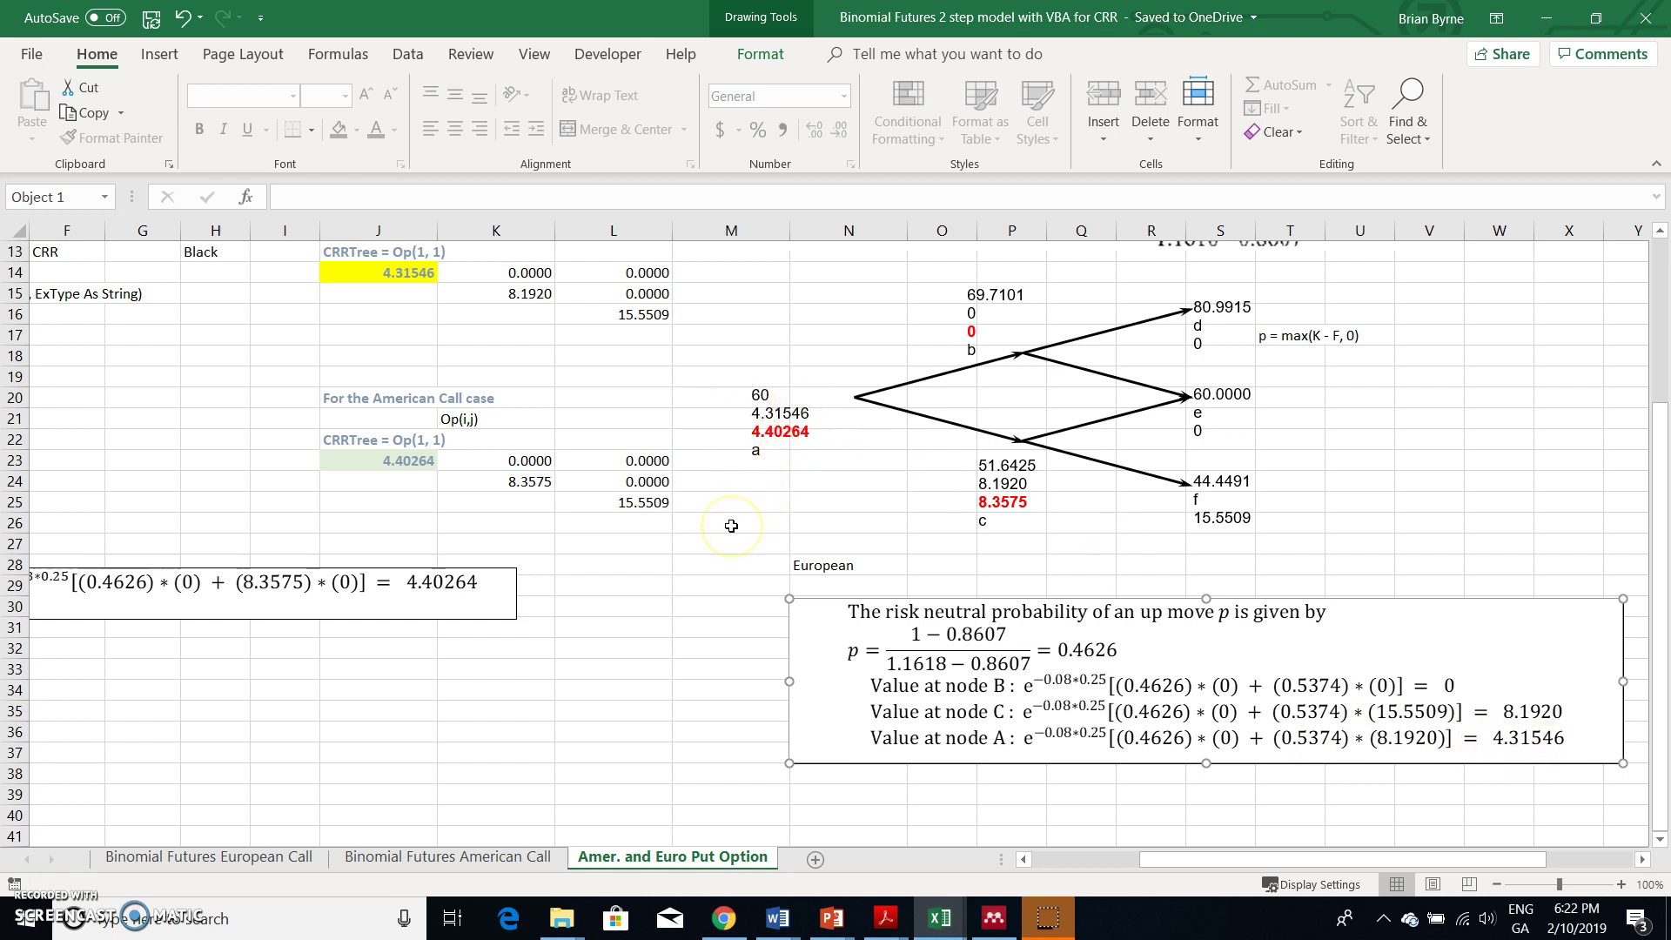
pyautogui.scroll(4, 731, 526)
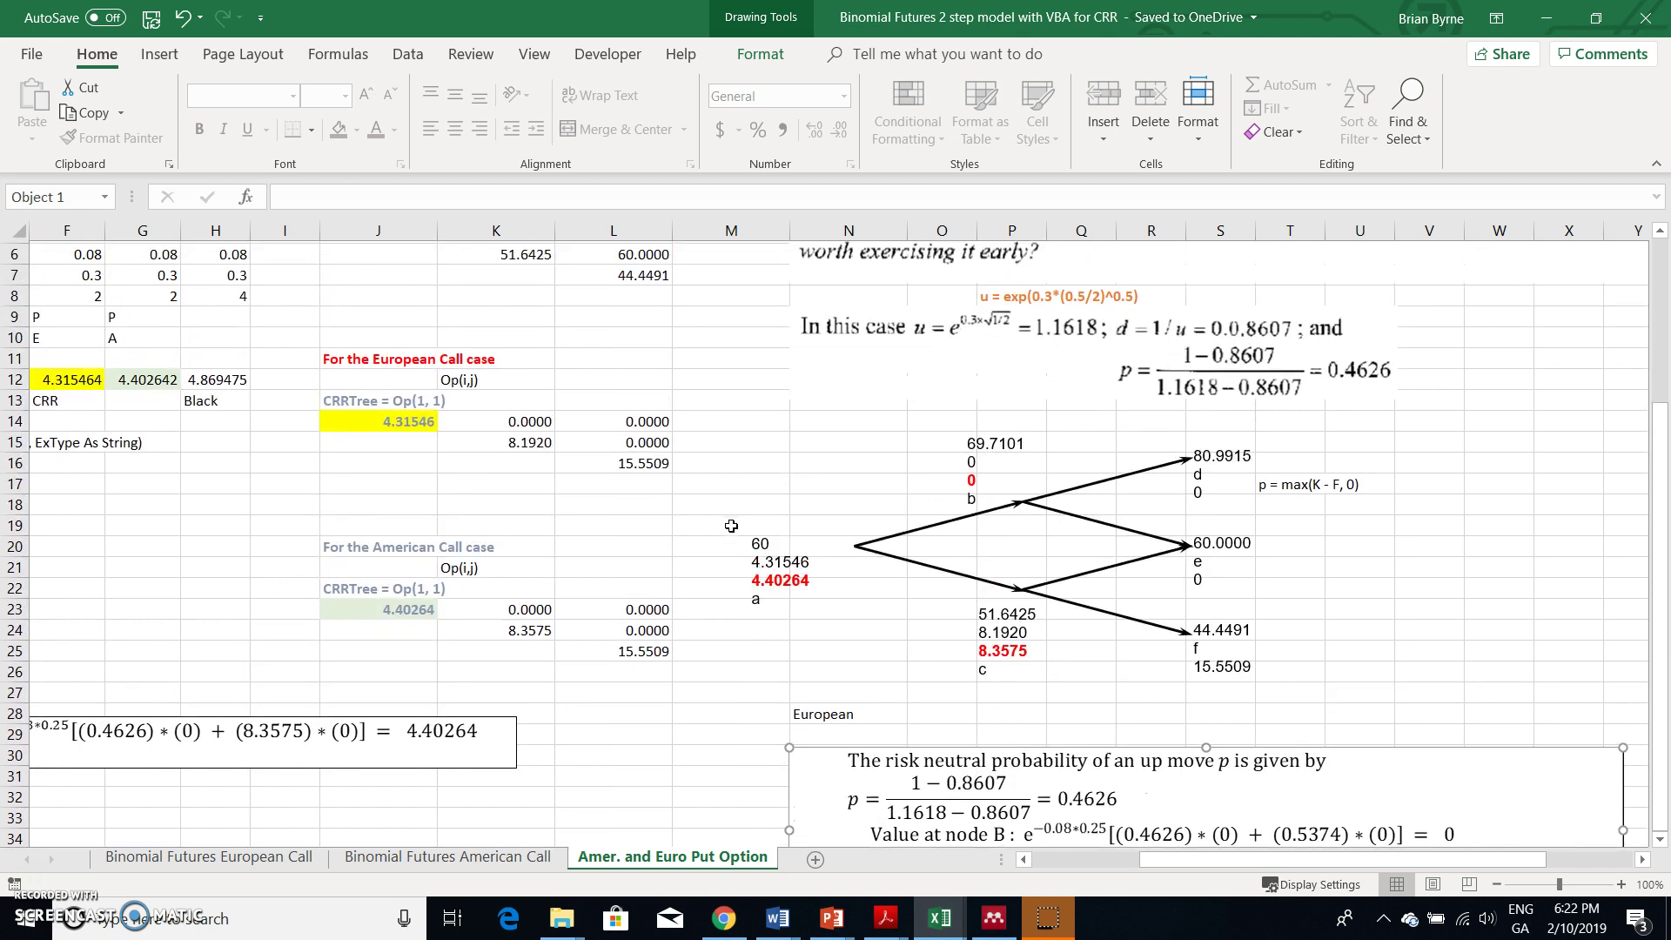
pyautogui.scroll(-1, 731, 525)
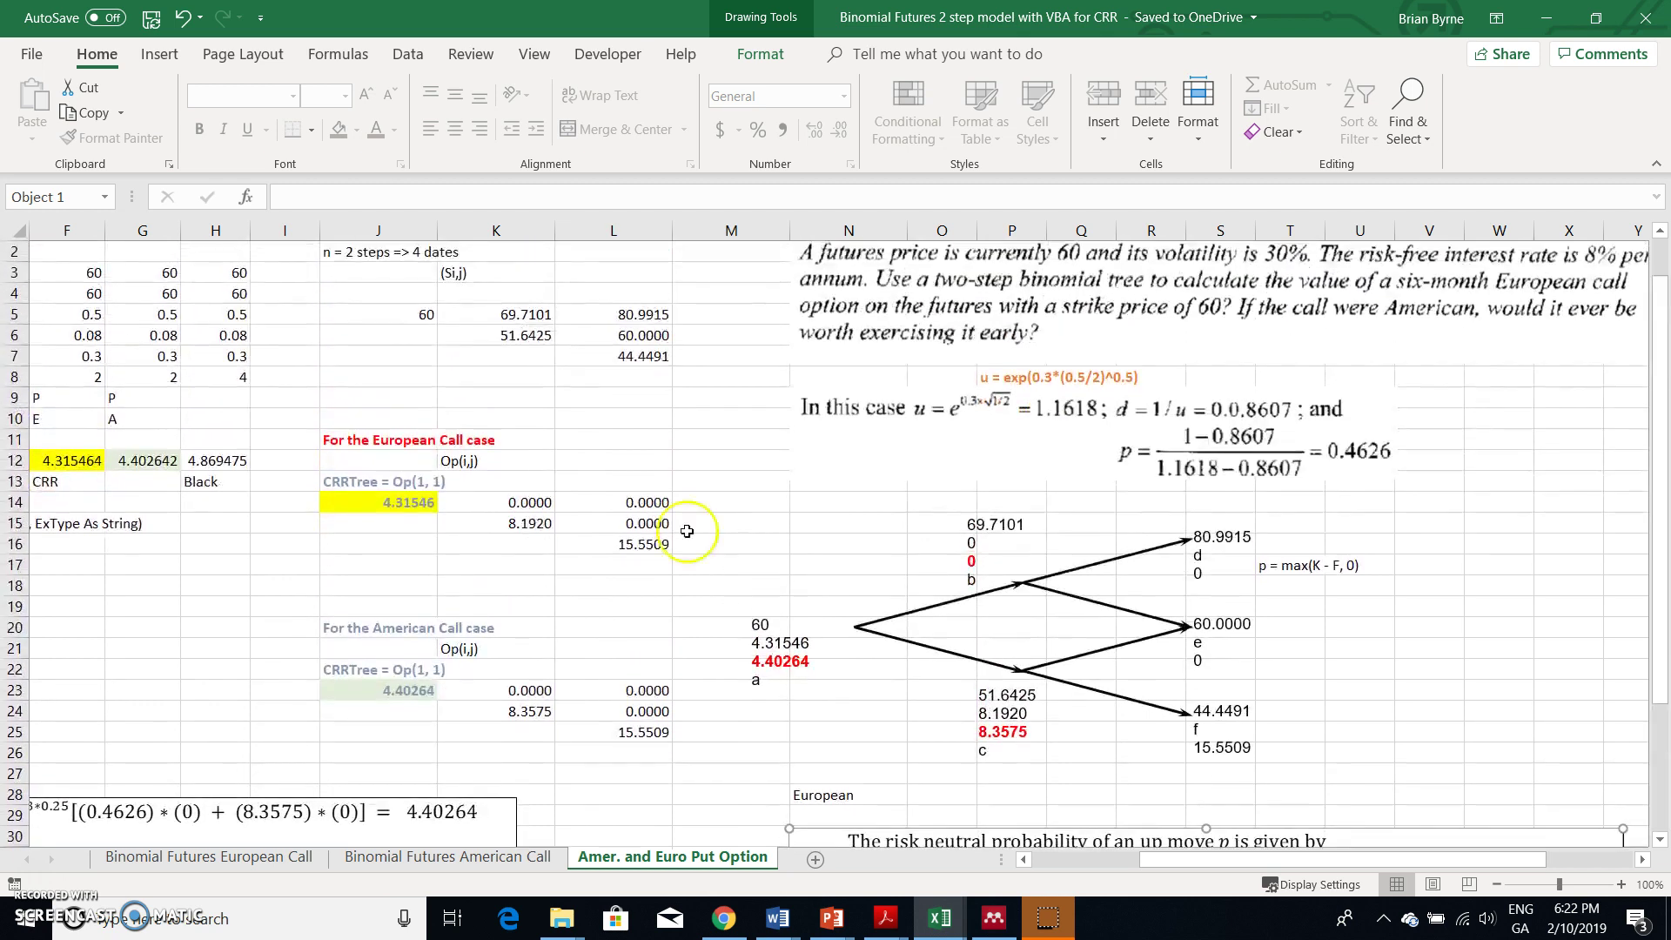
pyautogui.click(414, 503)
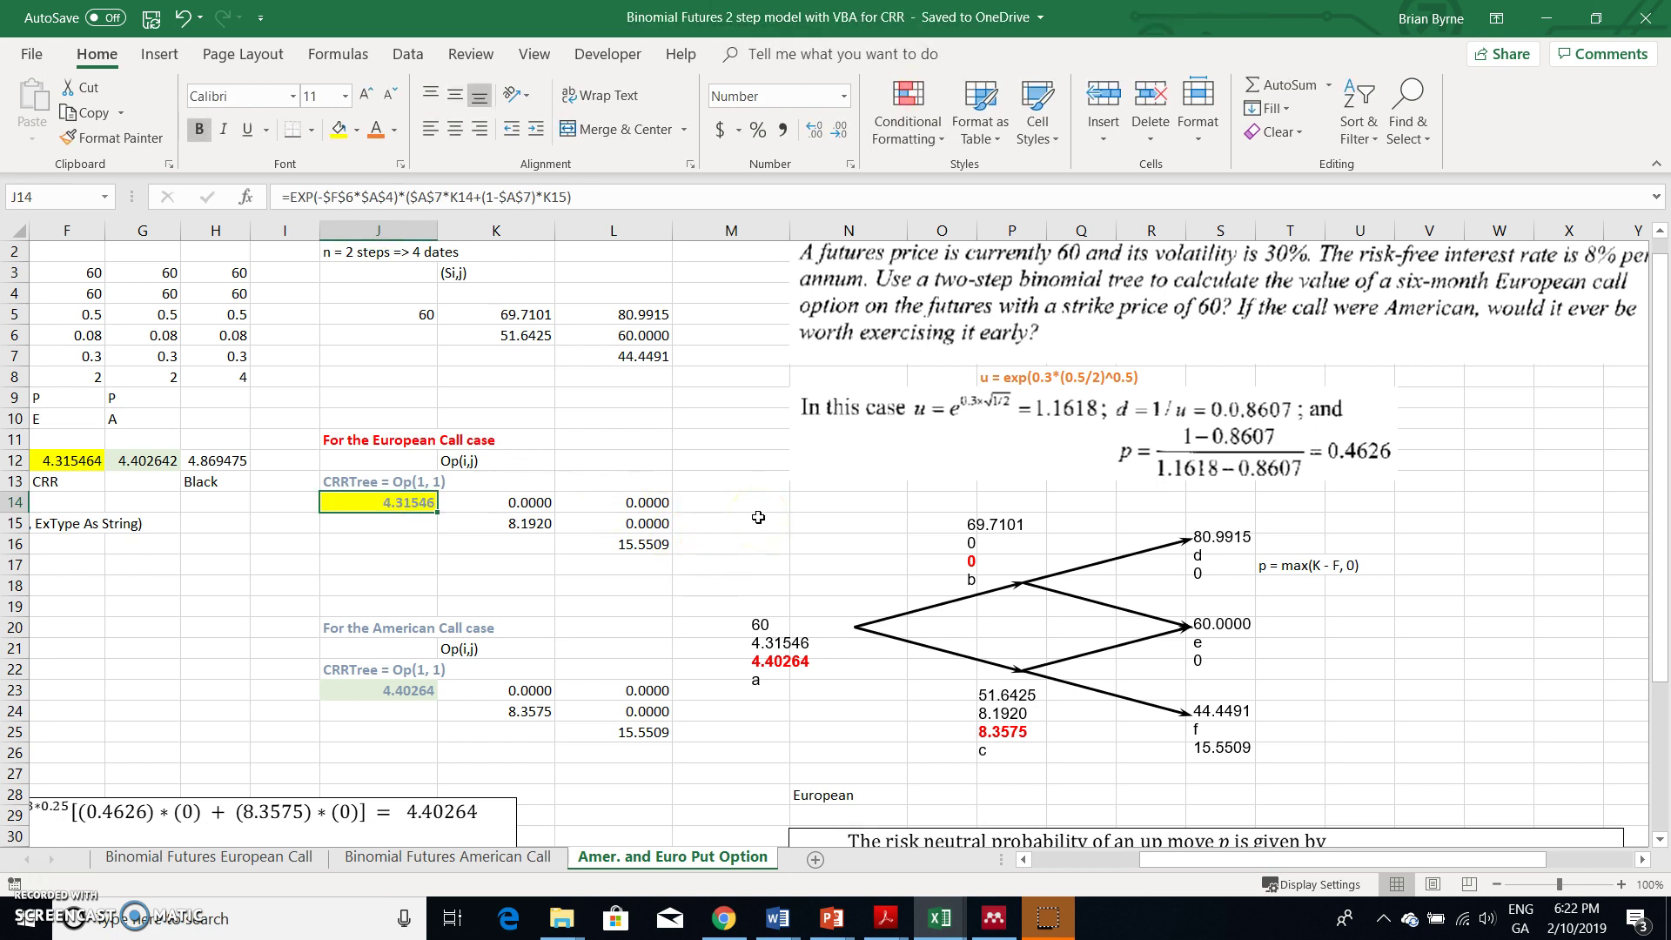
pyautogui.click(488, 859)
pyautogui.click(251, 520)
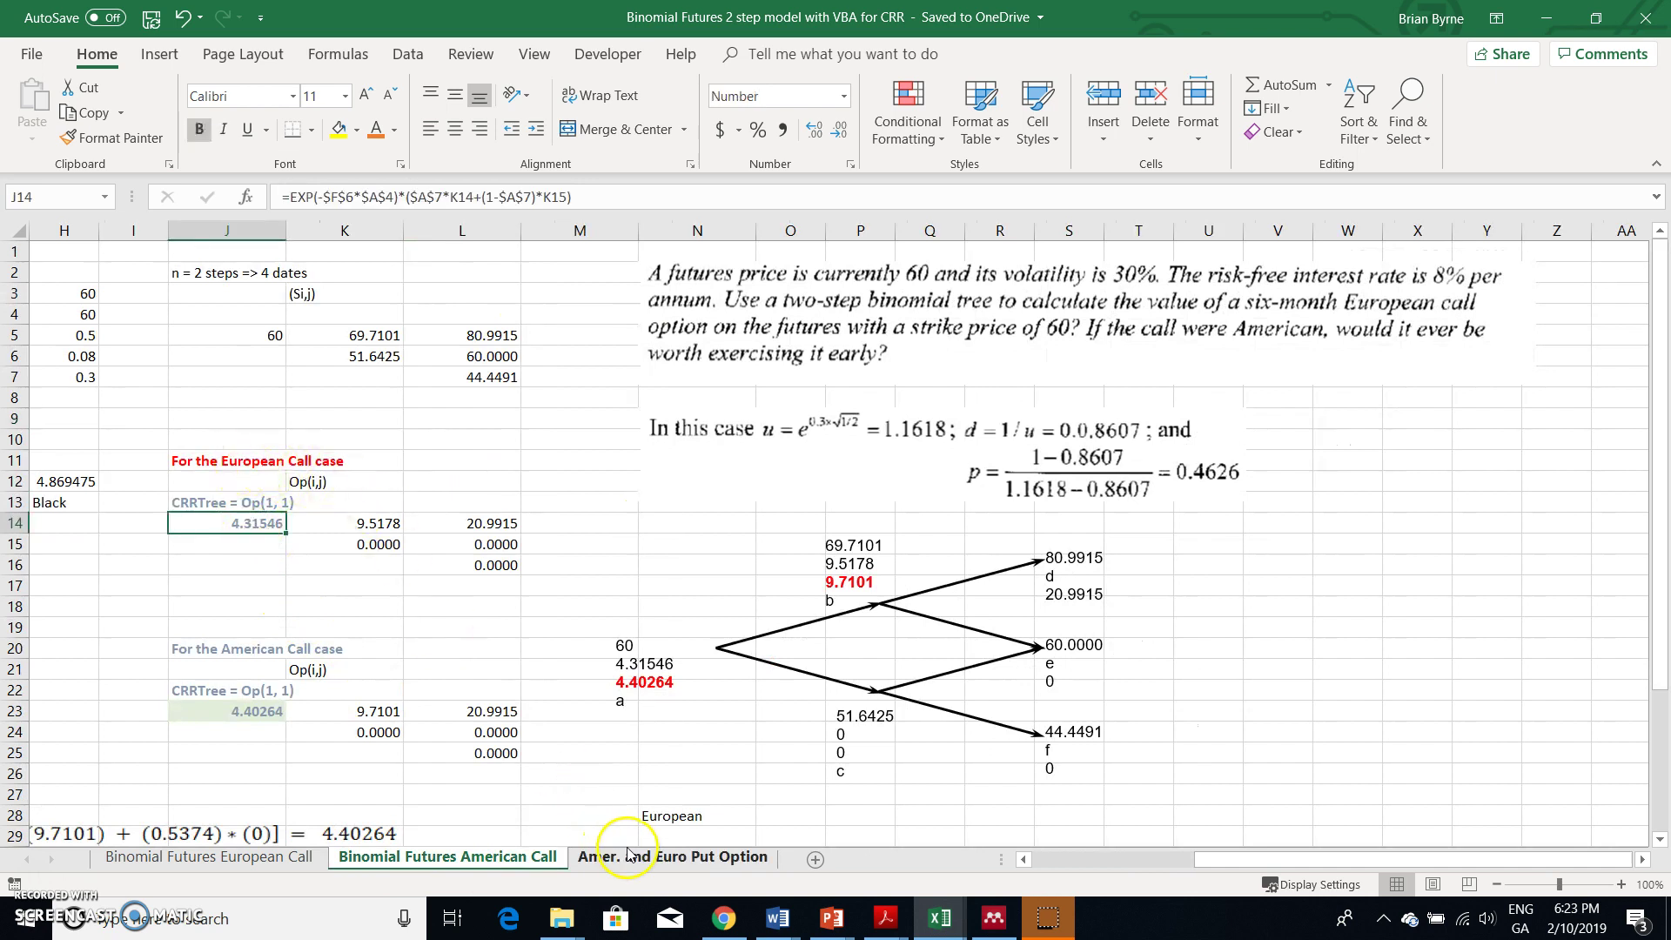
pyautogui.click(648, 858)
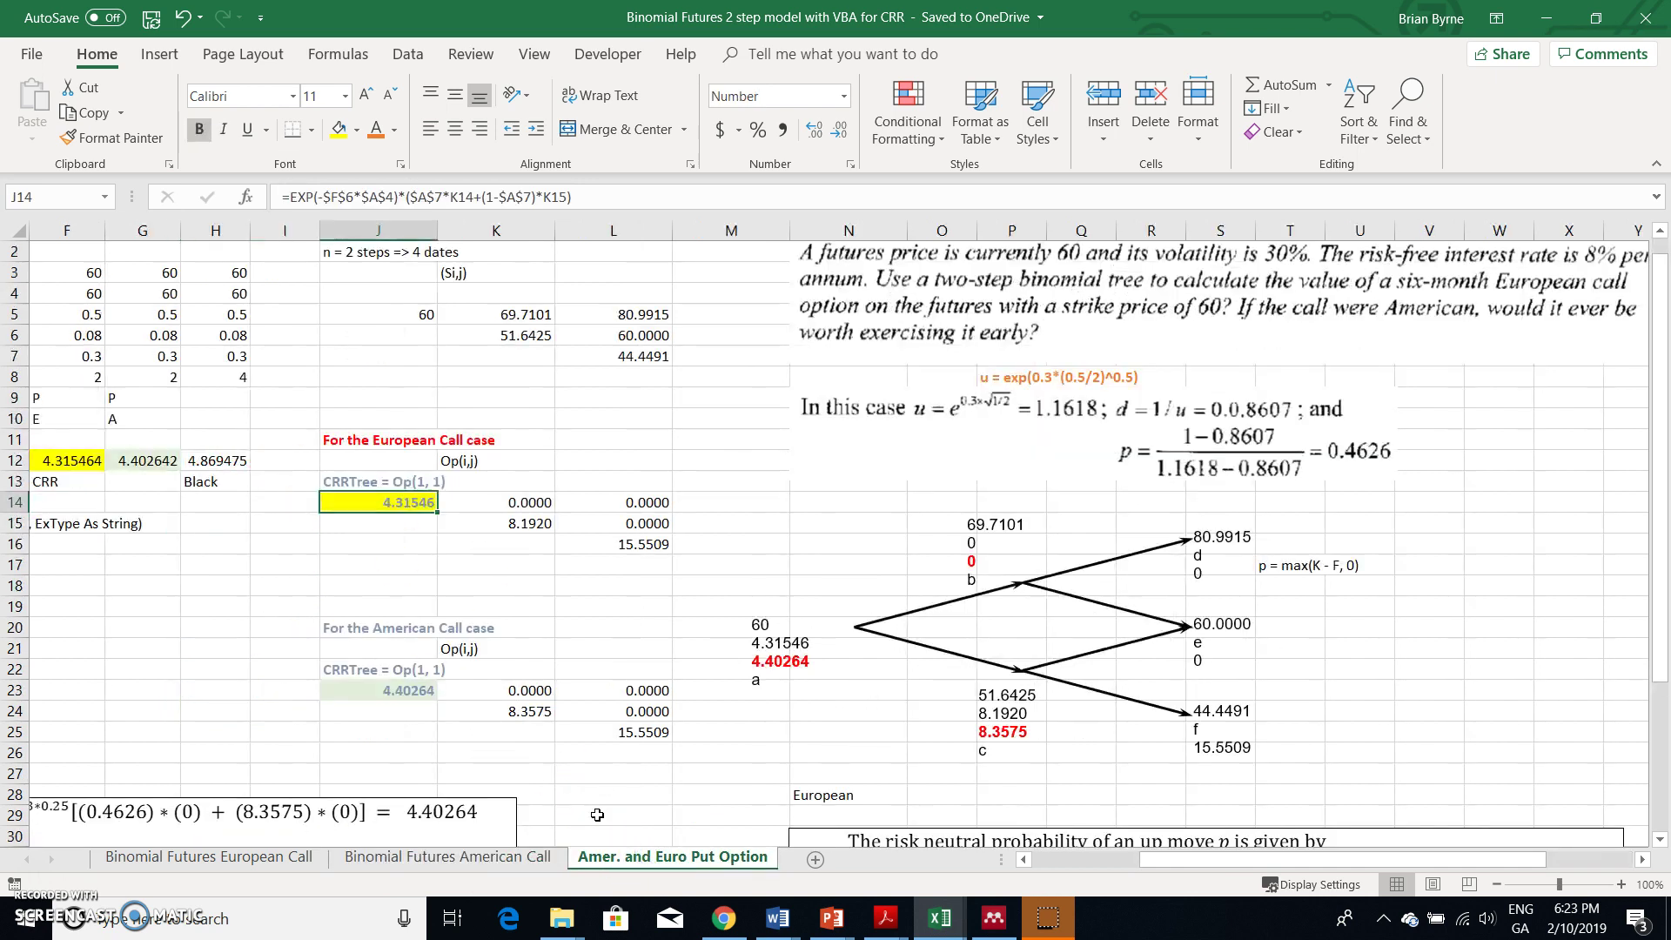
pyautogui.click(417, 509)
pyautogui.scroll(1, 858, 560)
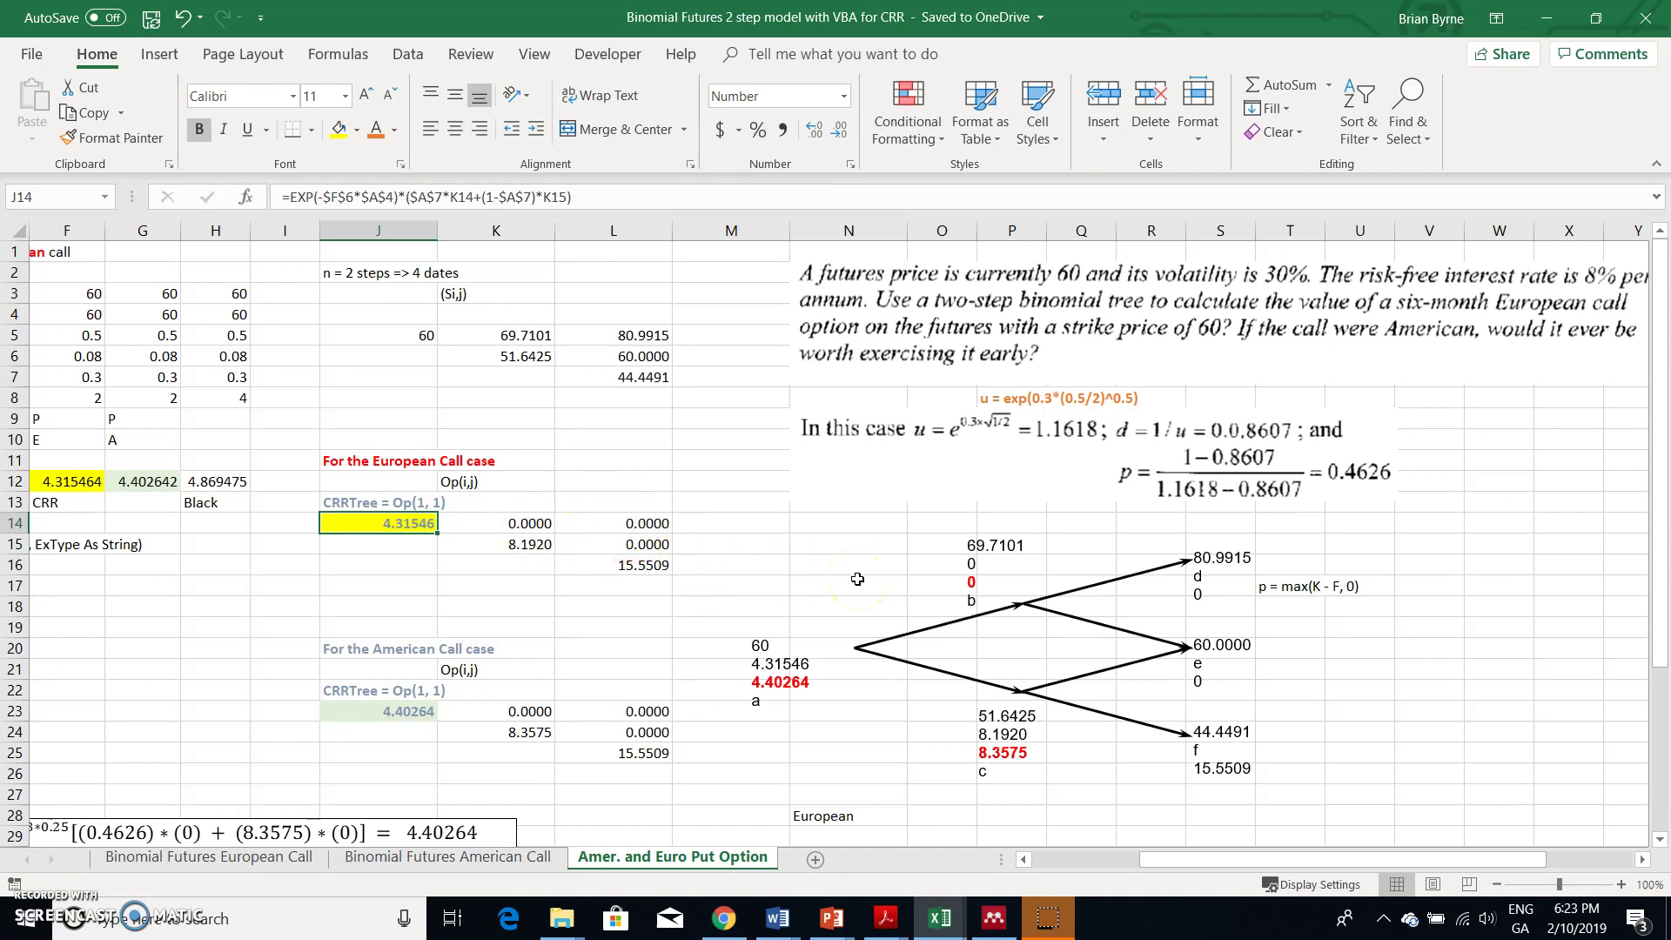
# Paste the equation c + Ke^-rT = p + F0e^-rT at U20 beside node e
pyautogui.click(1348, 649)
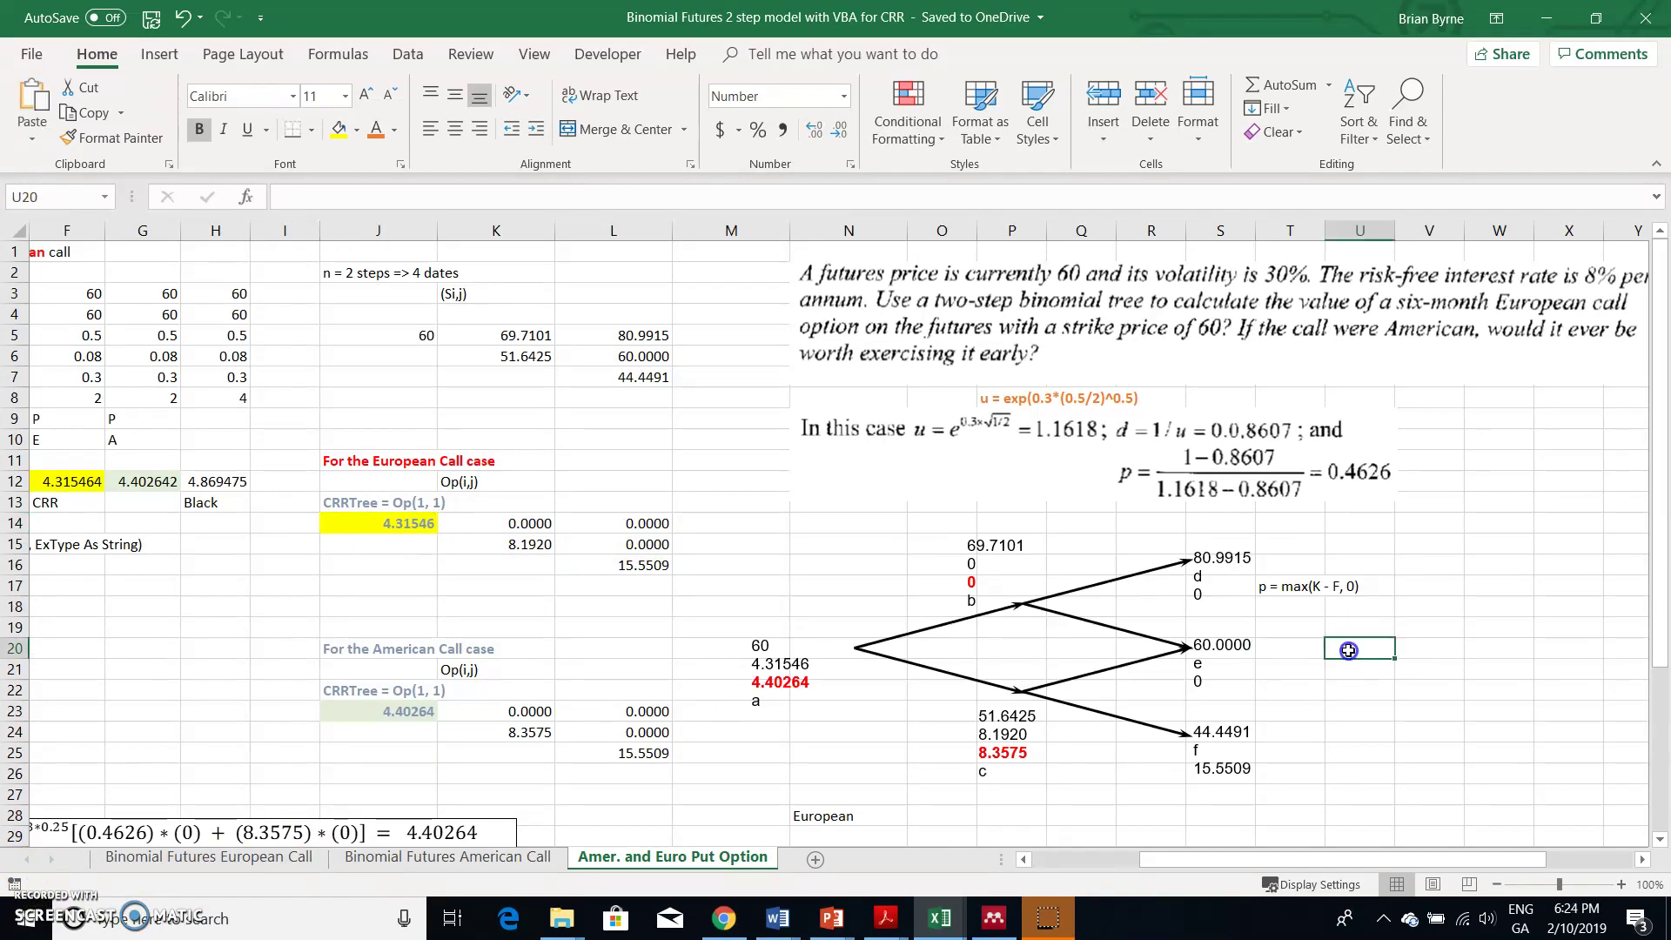
pyautogui.click(35, 103)
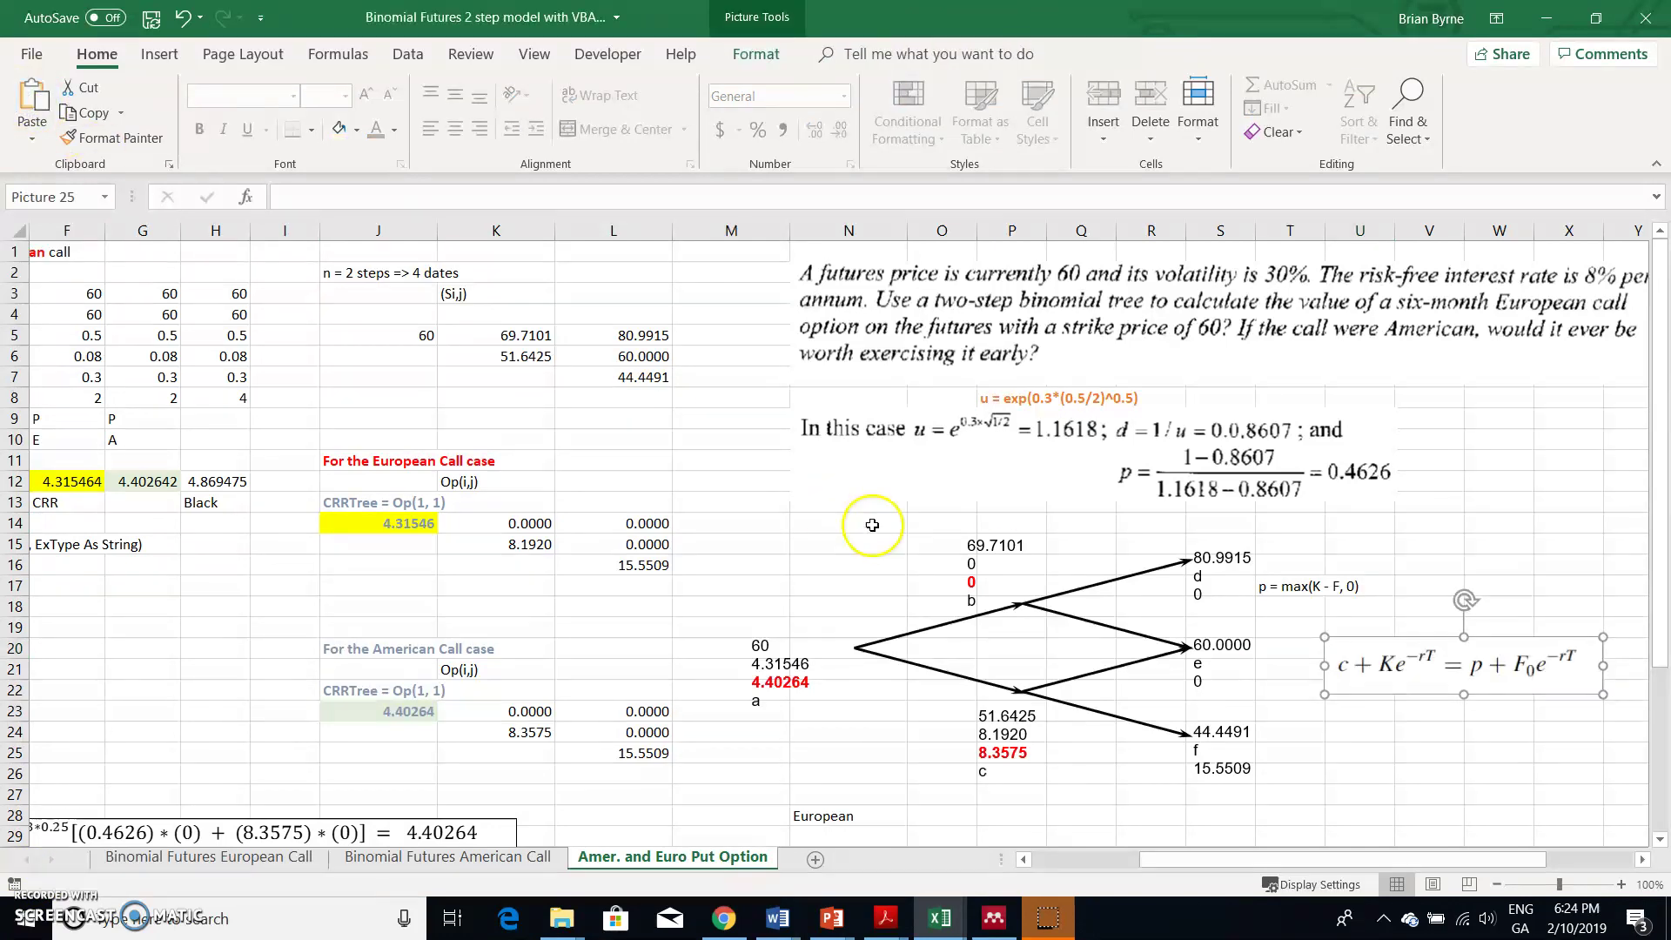
pyautogui.click(1388, 731)
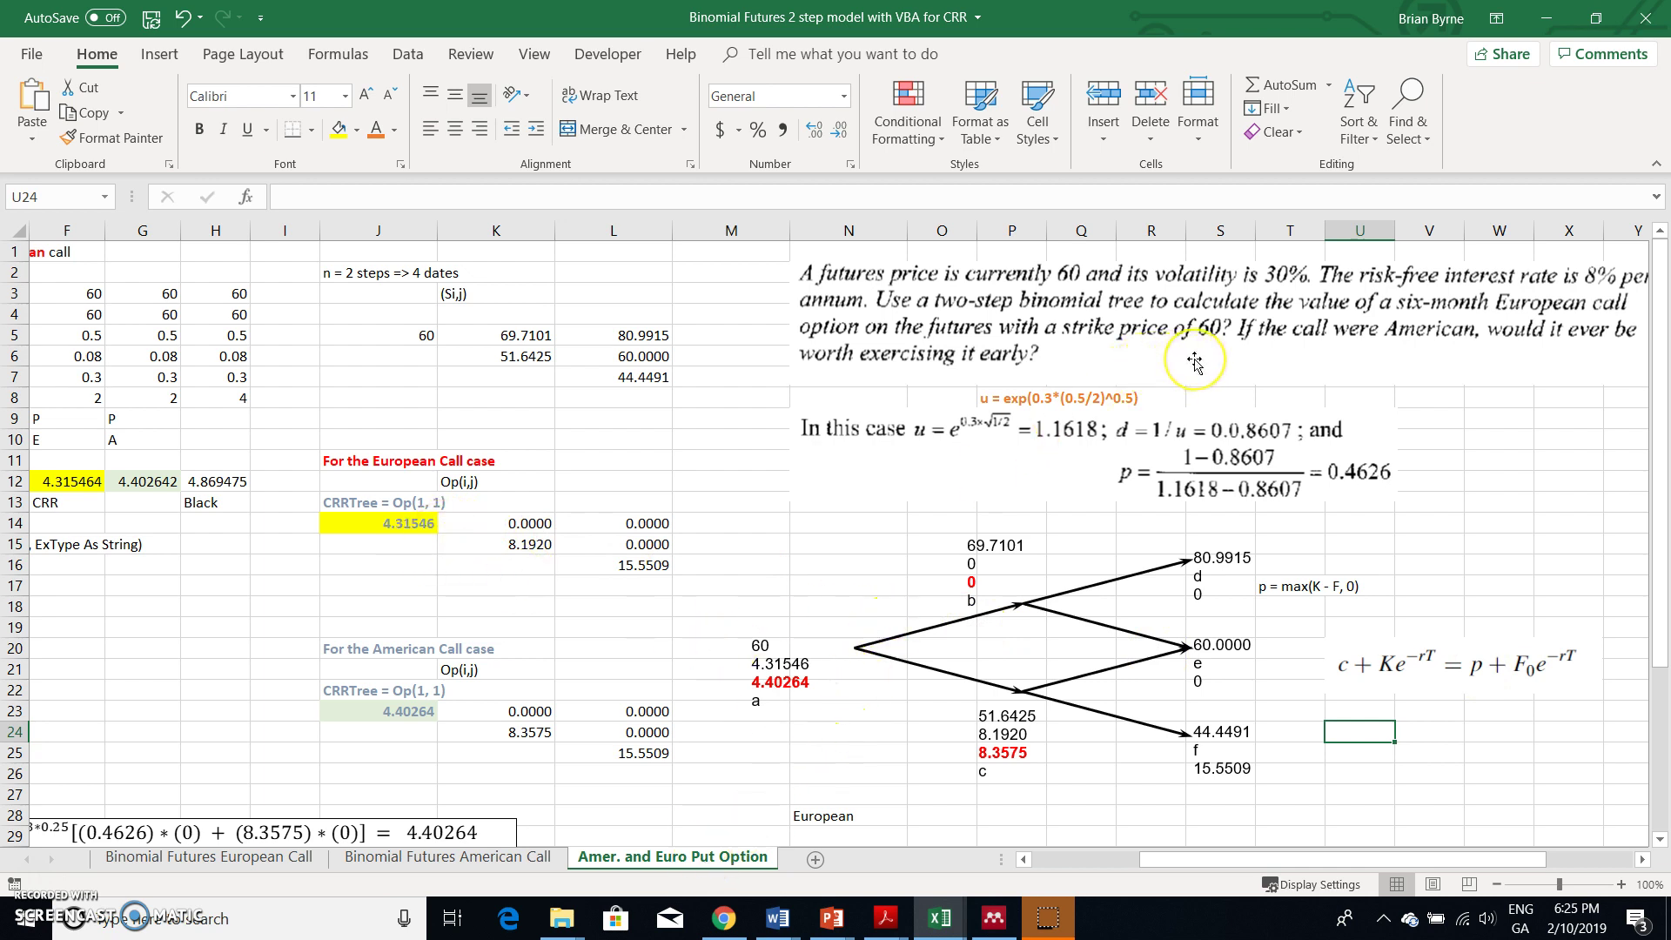
# Change the J11 heading to 'For the European Put case'
pyautogui.click(461, 860)
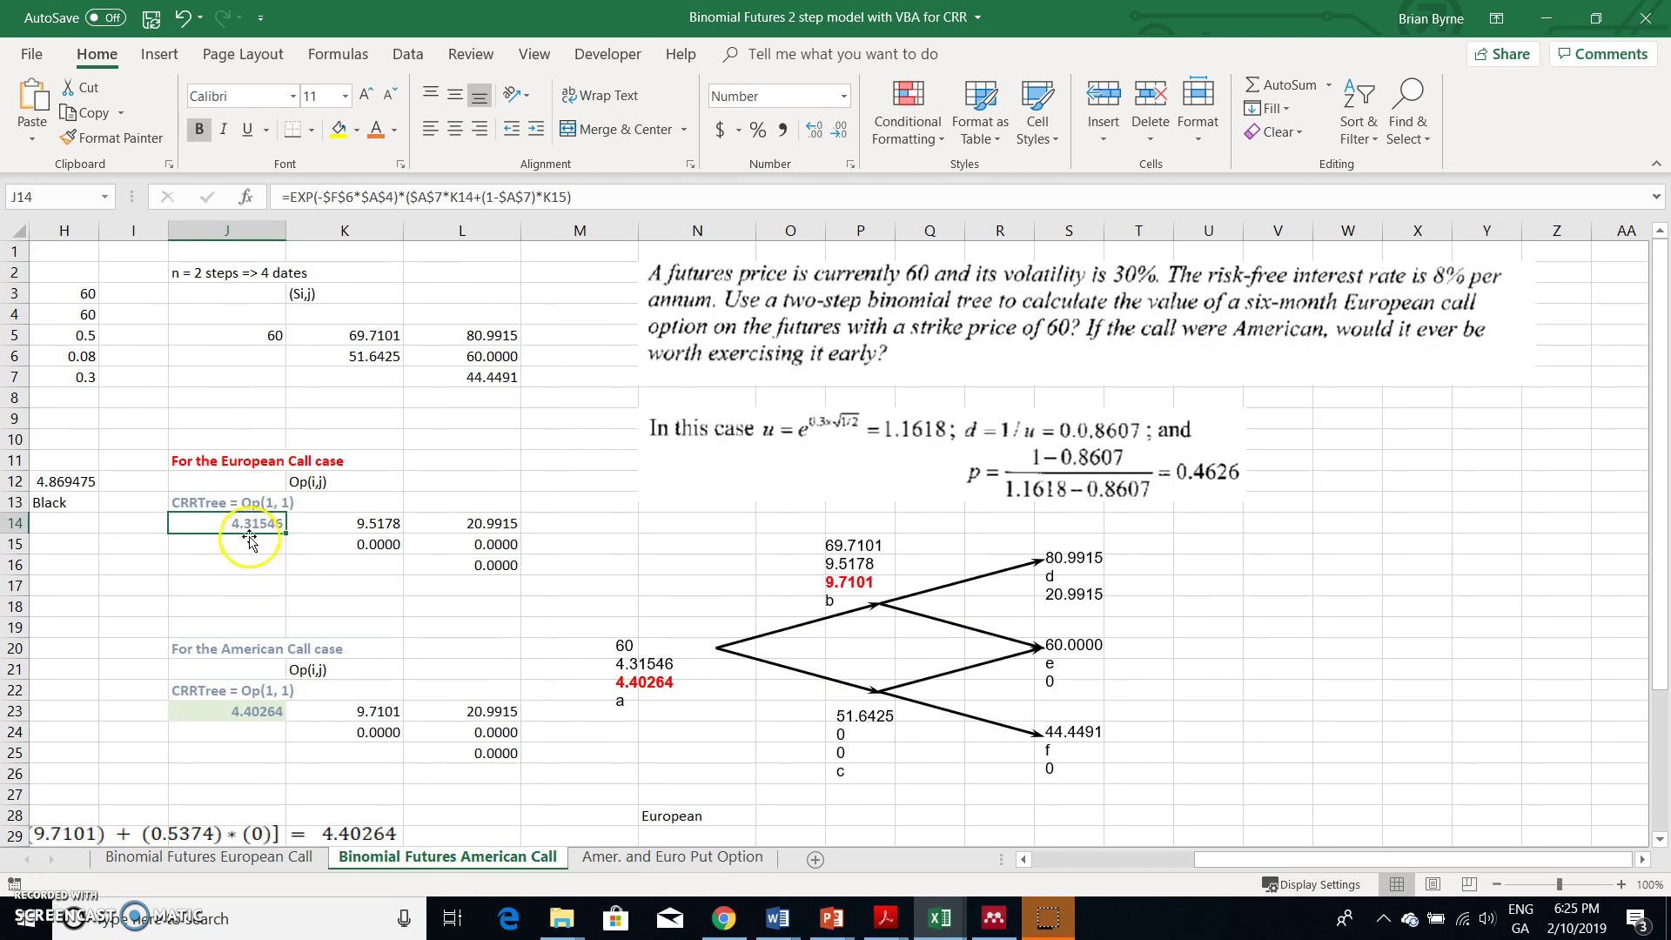
pyautogui.click(604, 860)
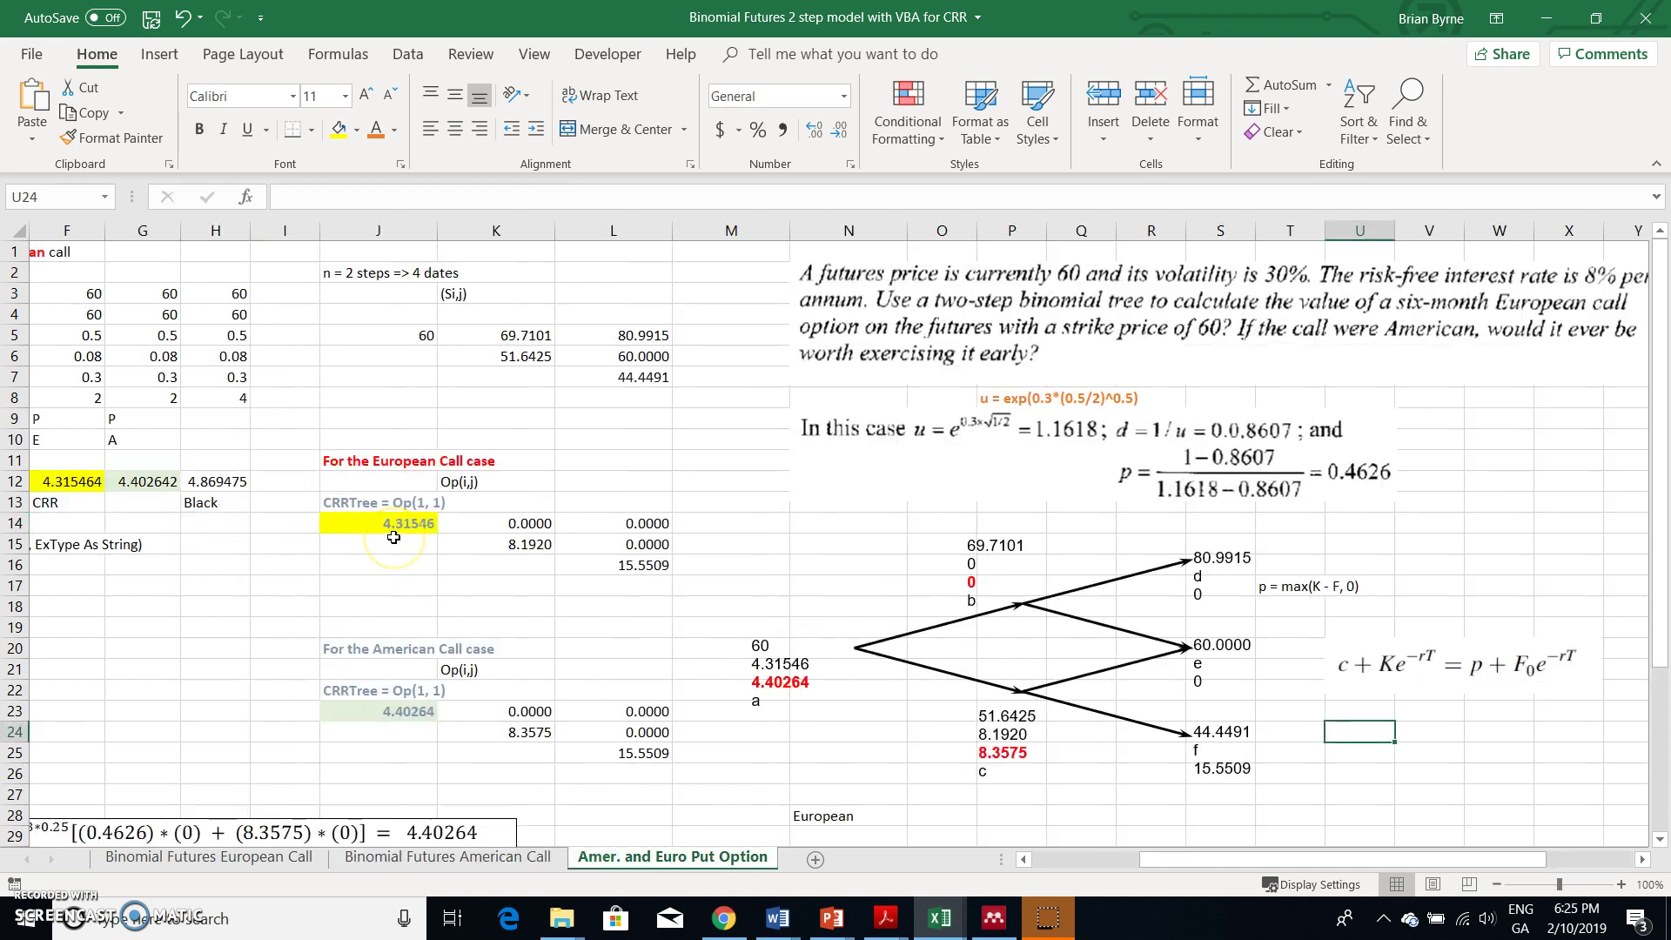
pyautogui.click(351, 462)
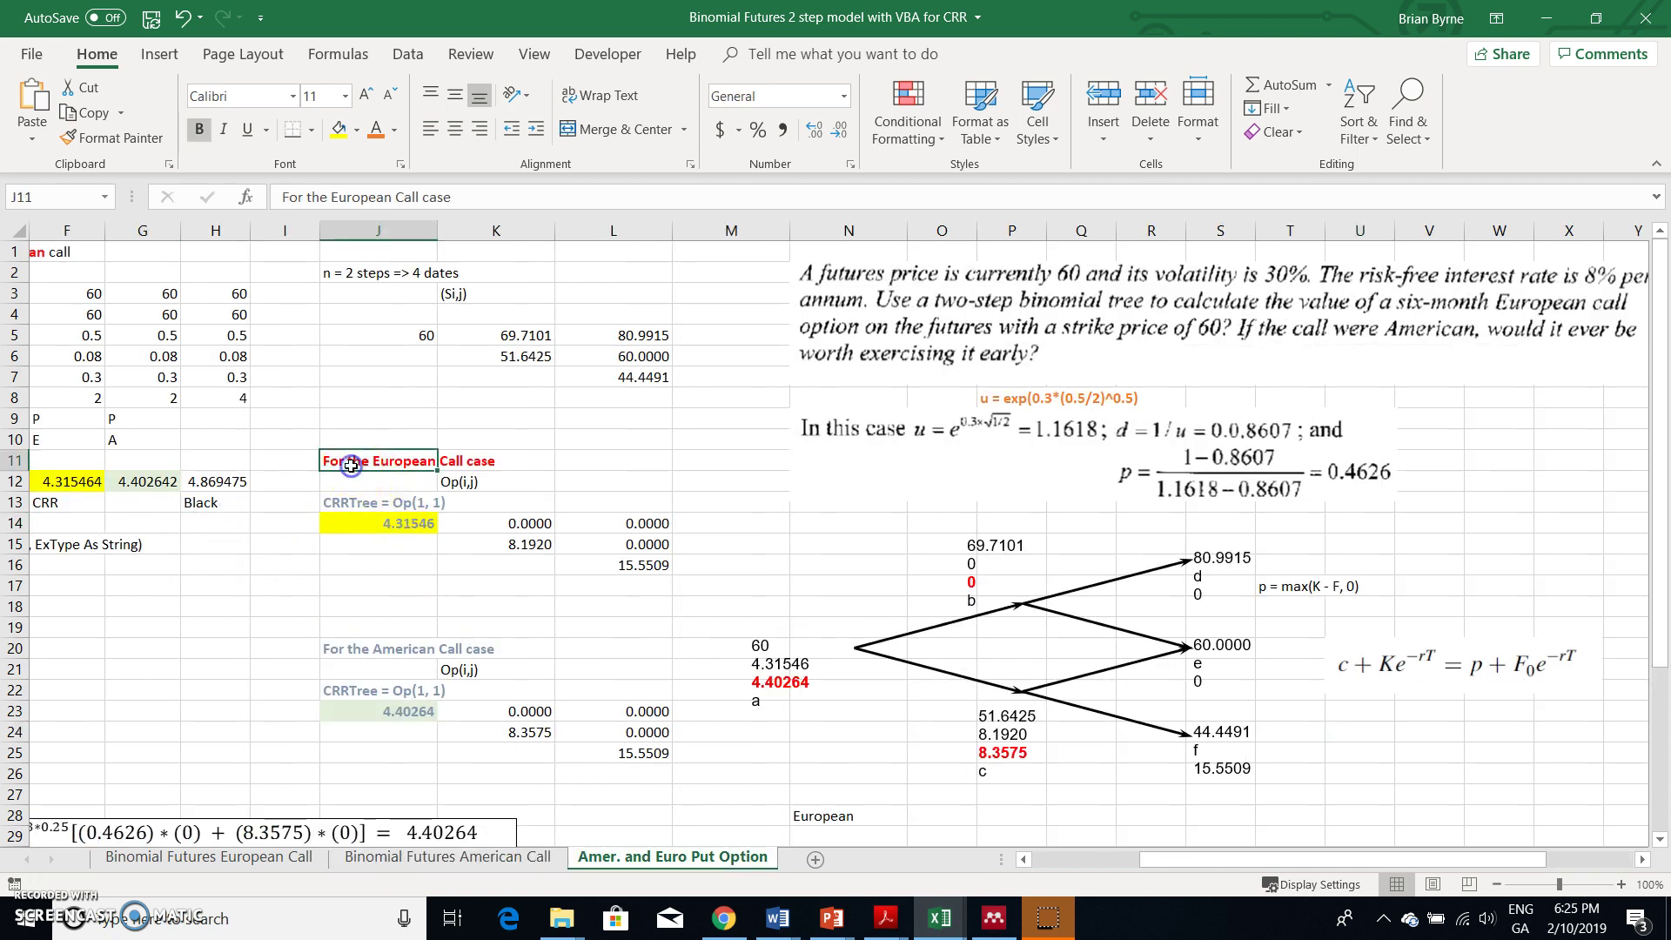
pyautogui.click(420, 199)
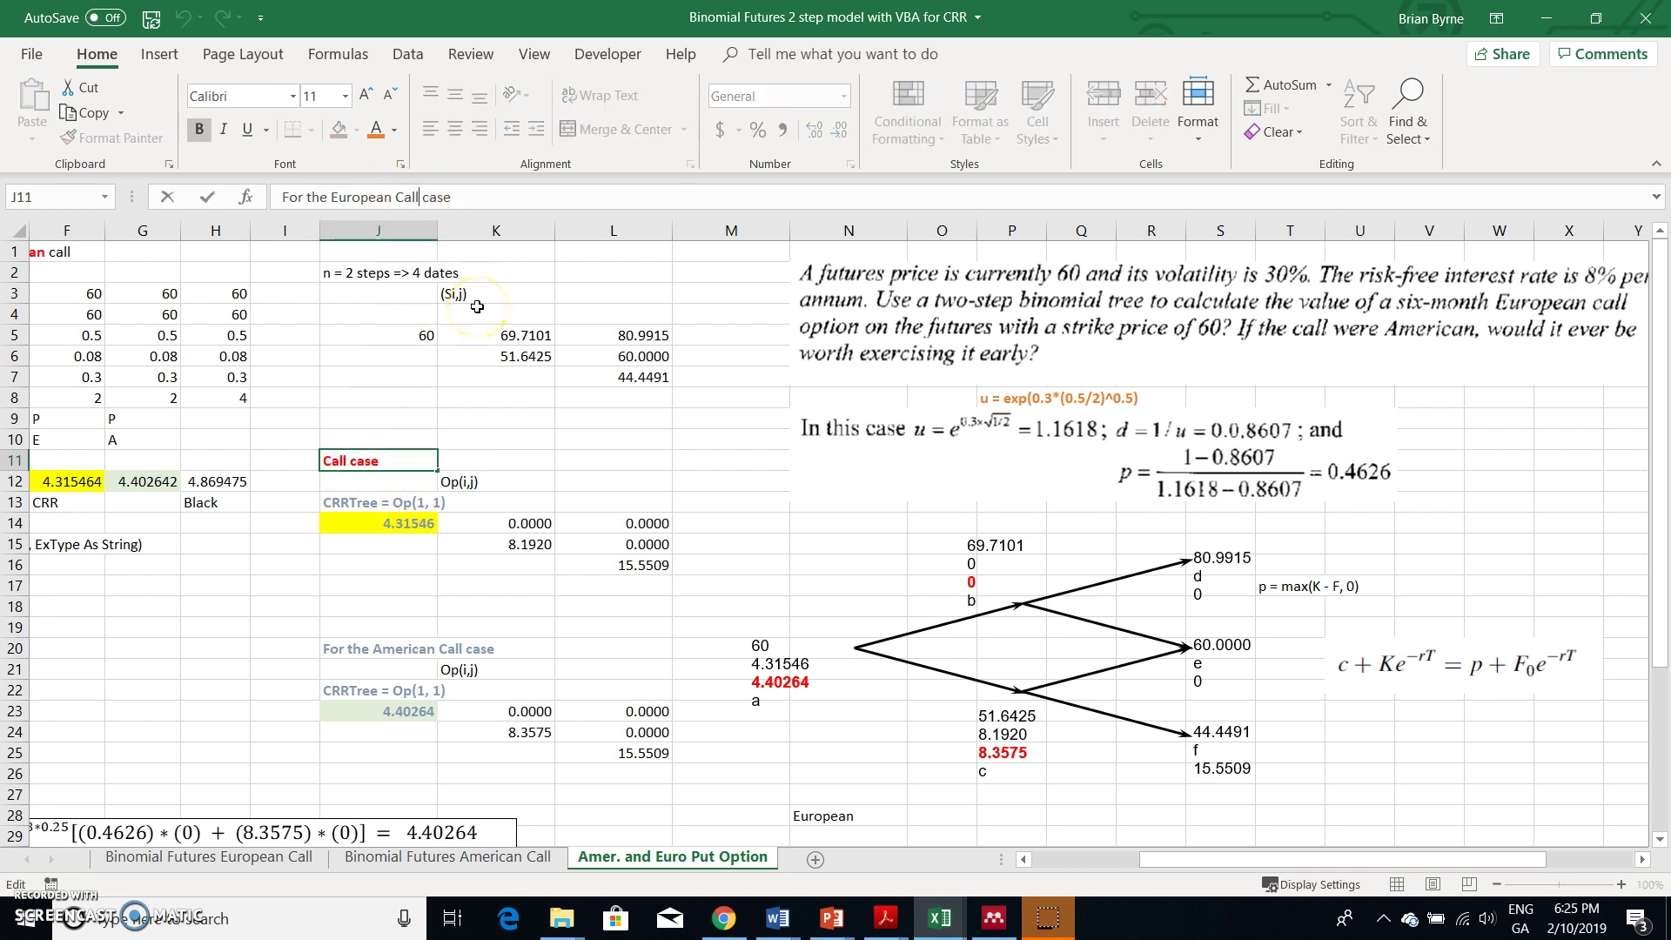
pyautogui.press('BackSpace')
pyautogui.press('BackSpace')
pyautogui.write('Put')
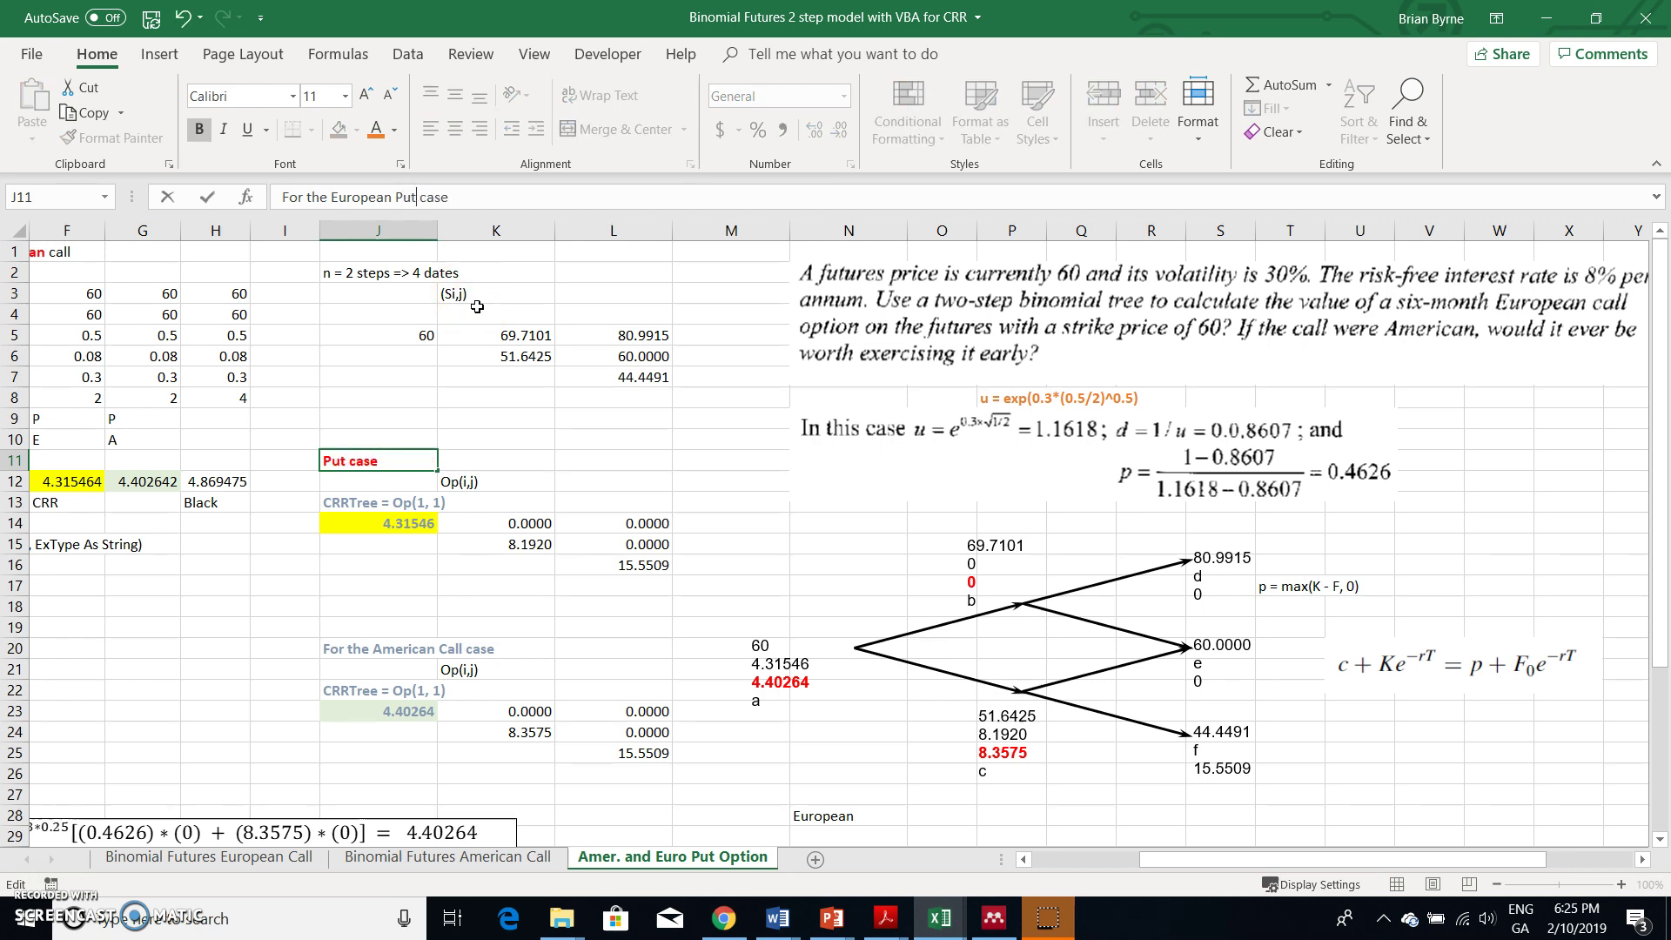
pyautogui.press('Return')
pyautogui.press('Down')
pyautogui.press('Down')
pyautogui.press('Down')
pyautogui.press('Down')
pyautogui.press('Down')
pyautogui.press('Down')
pyautogui.press('Down')
pyautogui.press('Down')
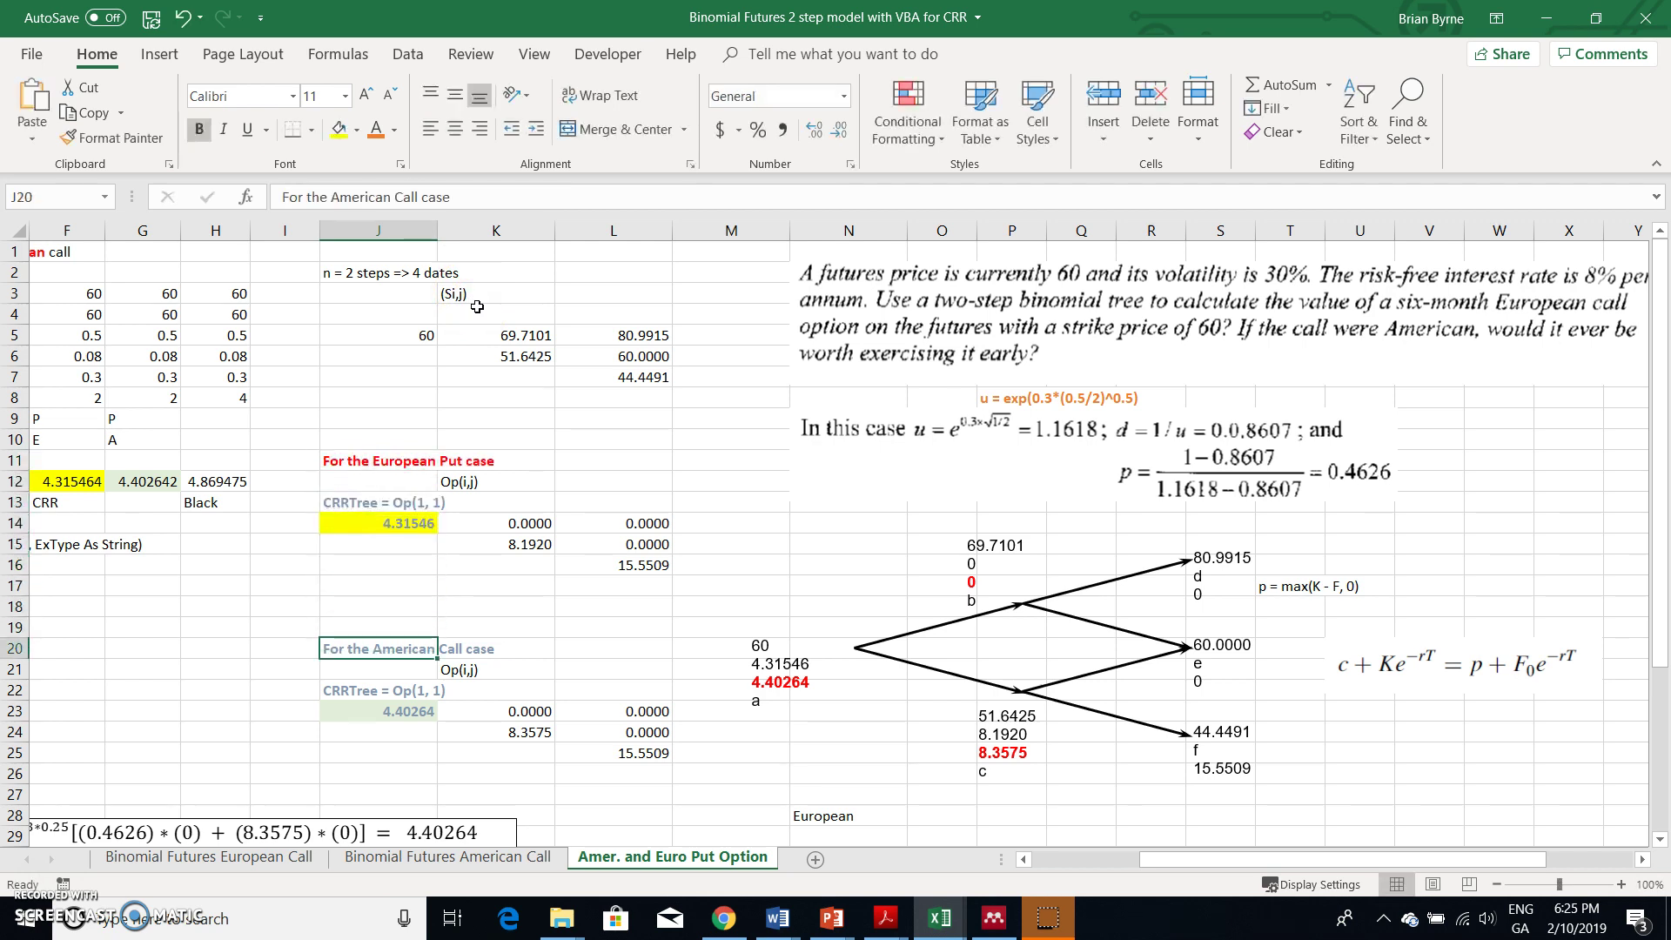
# Change the J20 heading to 'For the American Put case'
pyautogui.click(416, 193)
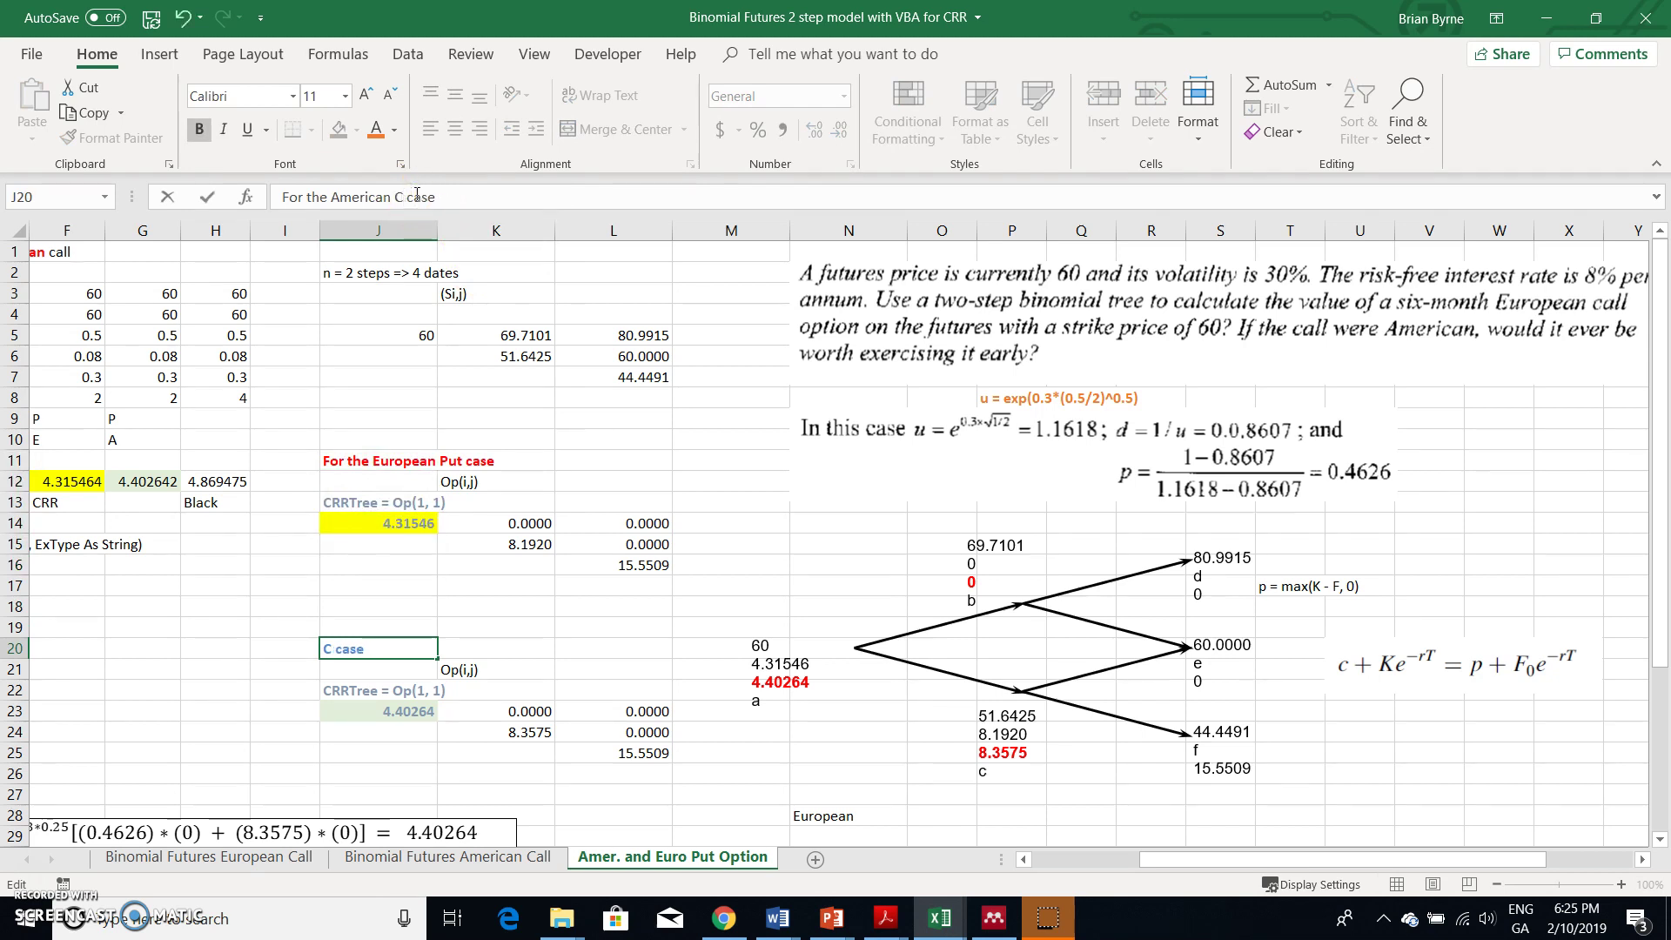
pyautogui.press('BackSpace')
pyautogui.press('Return')
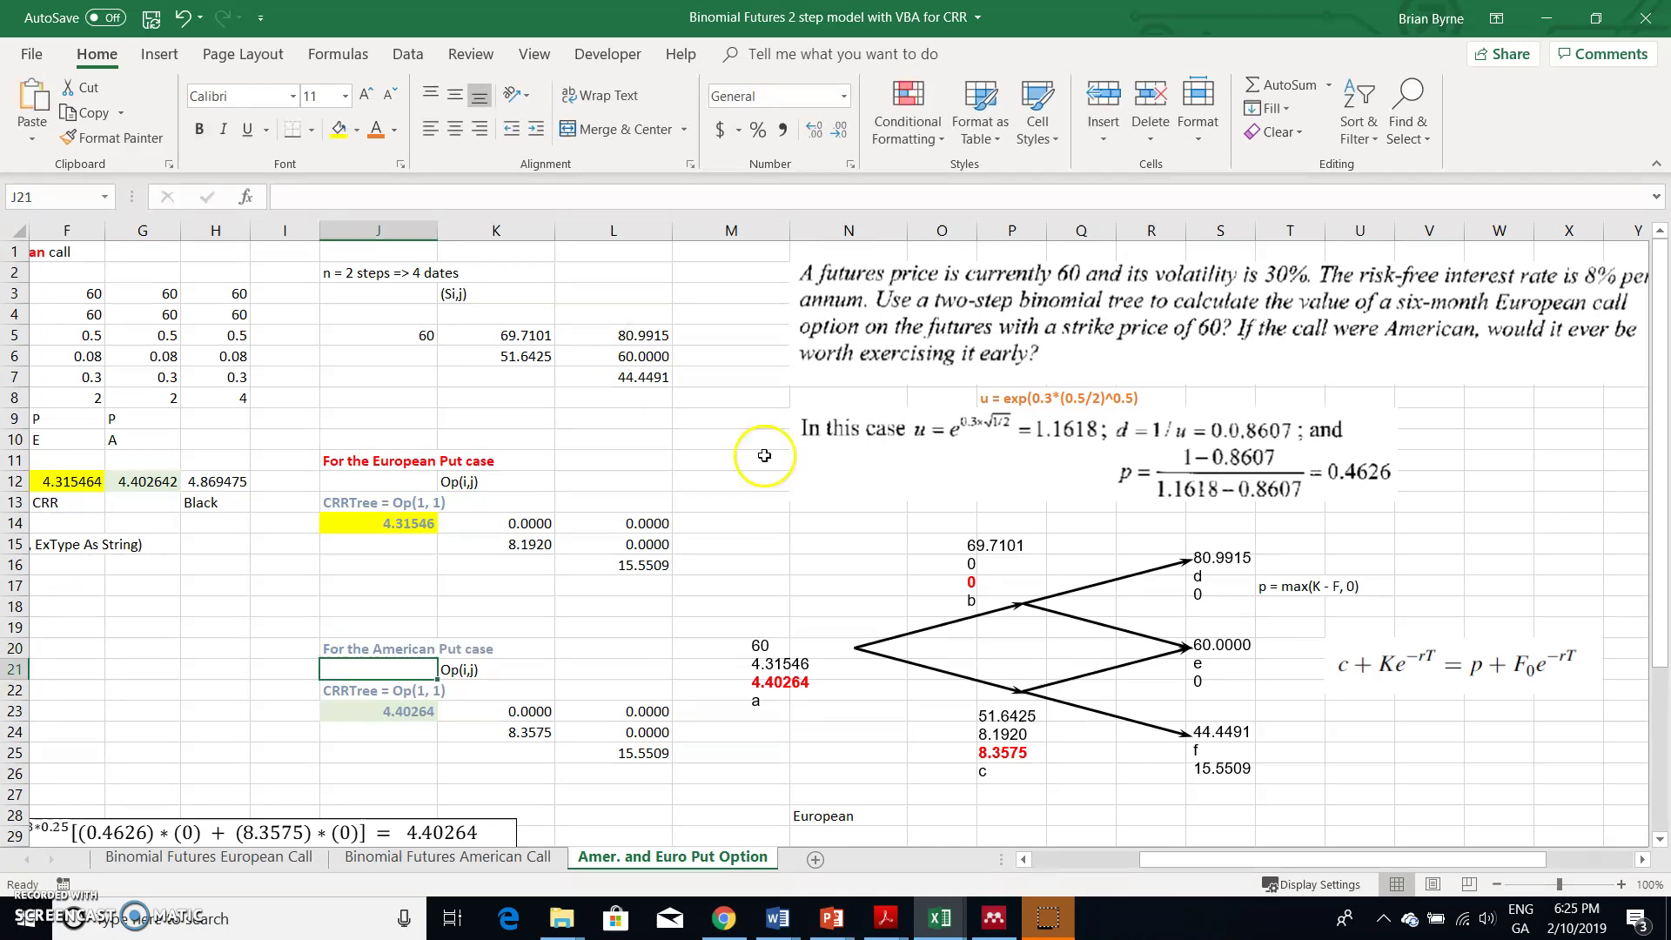
pyautogui.click(530, 519)
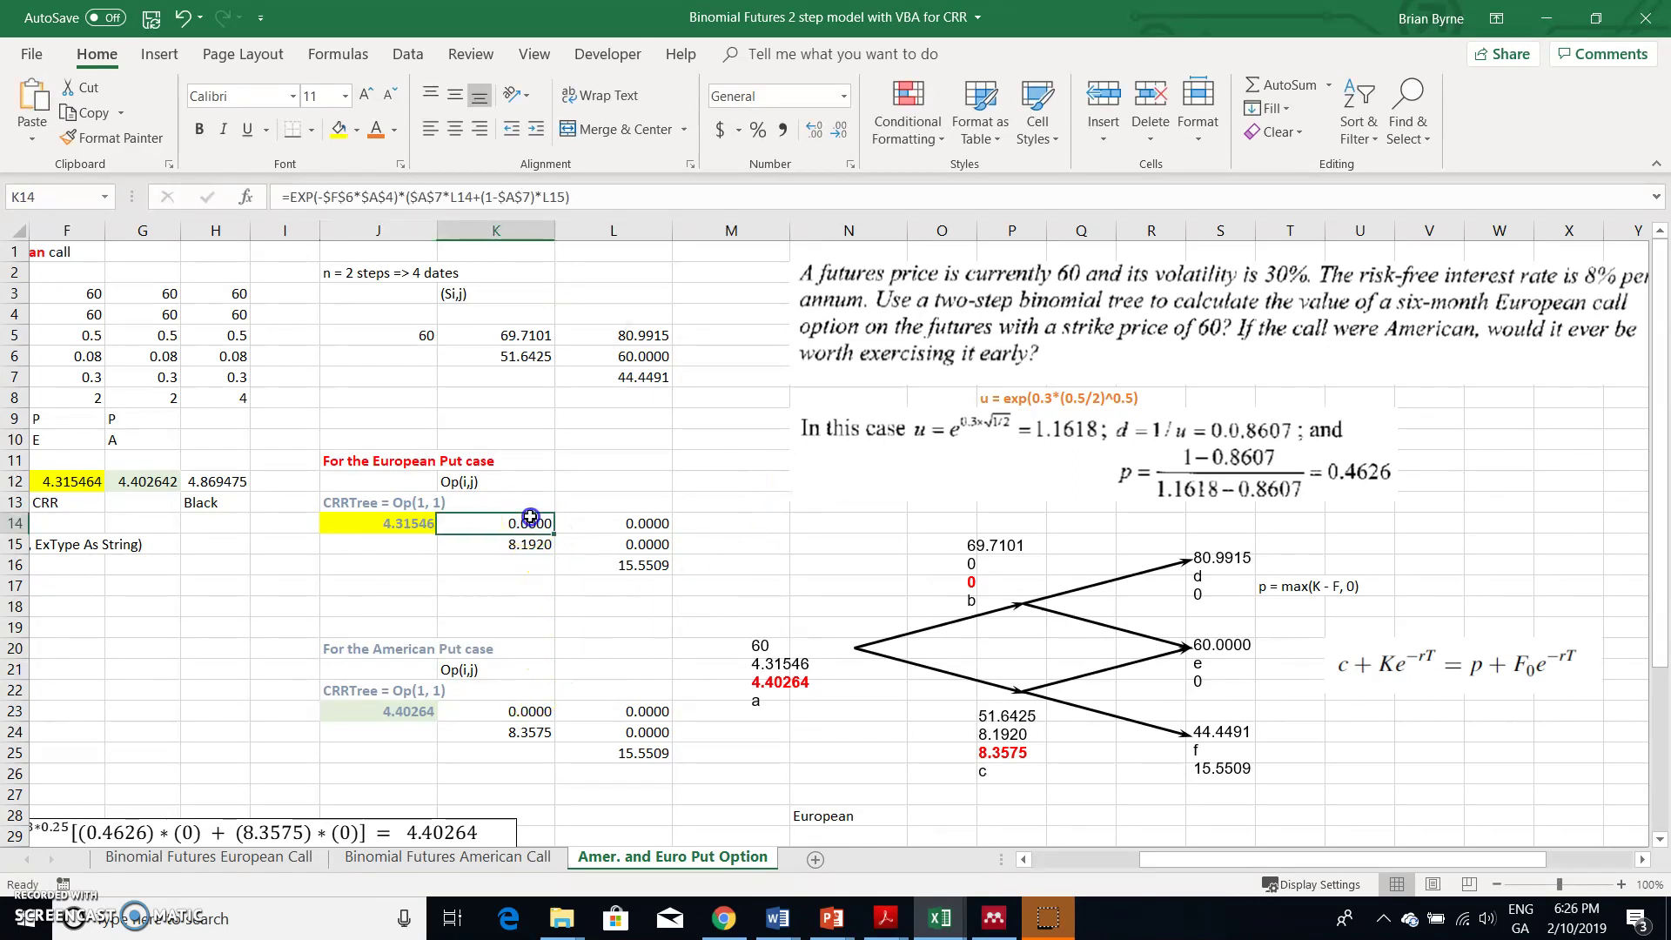
pyautogui.click(529, 547)
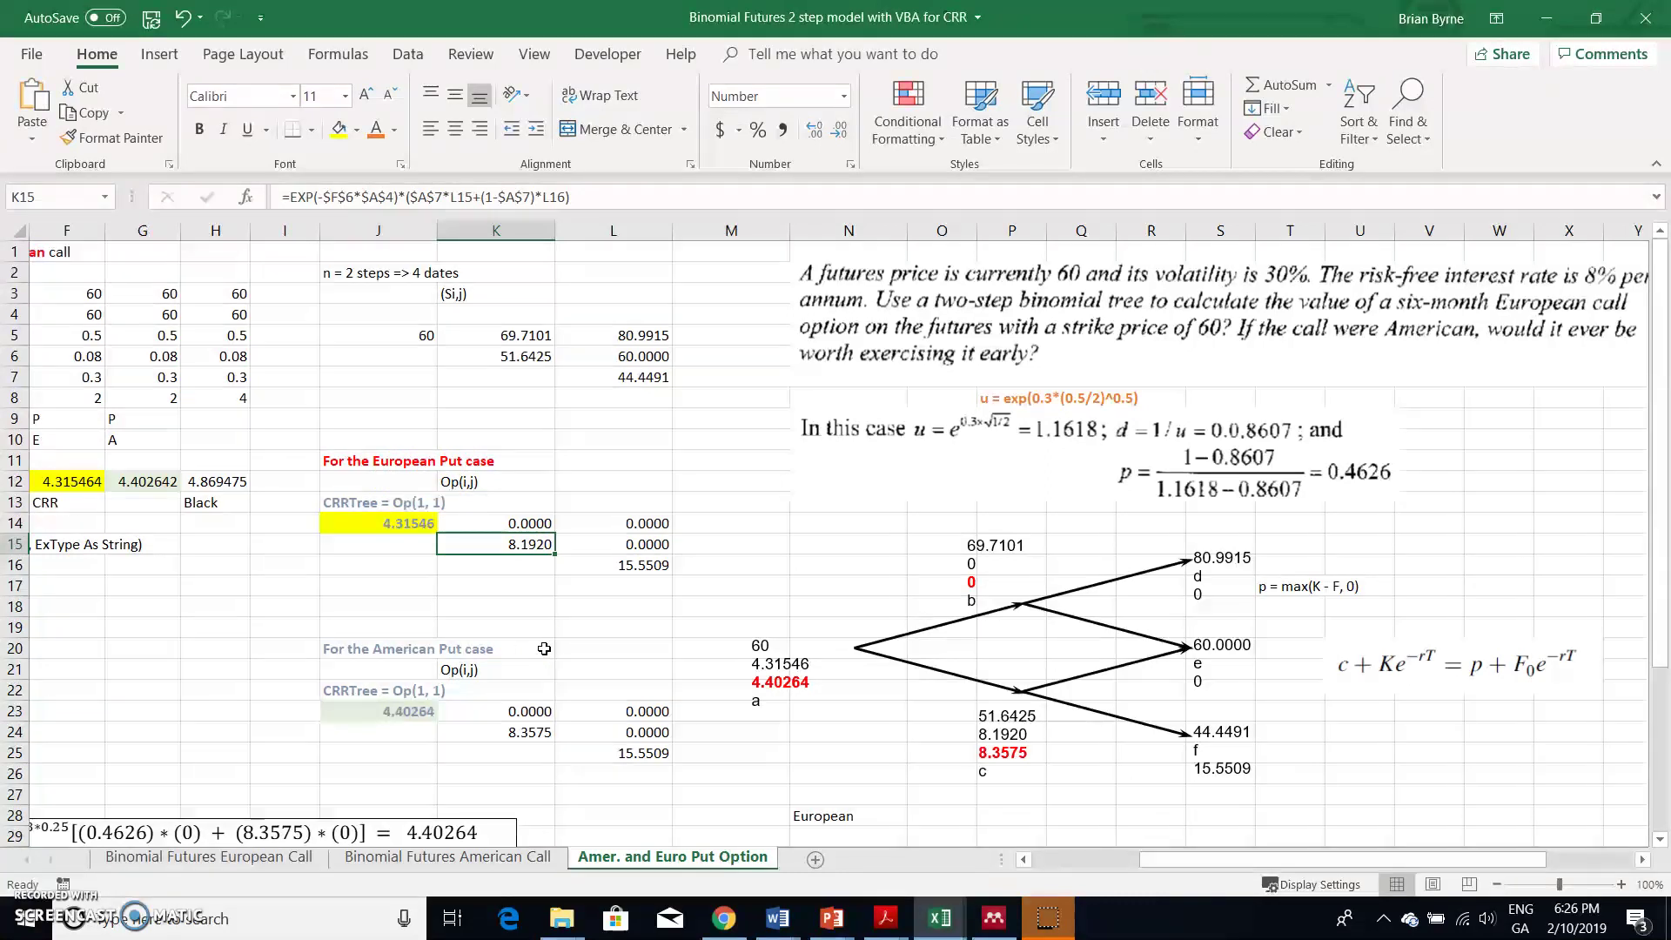
pyautogui.click(527, 732)
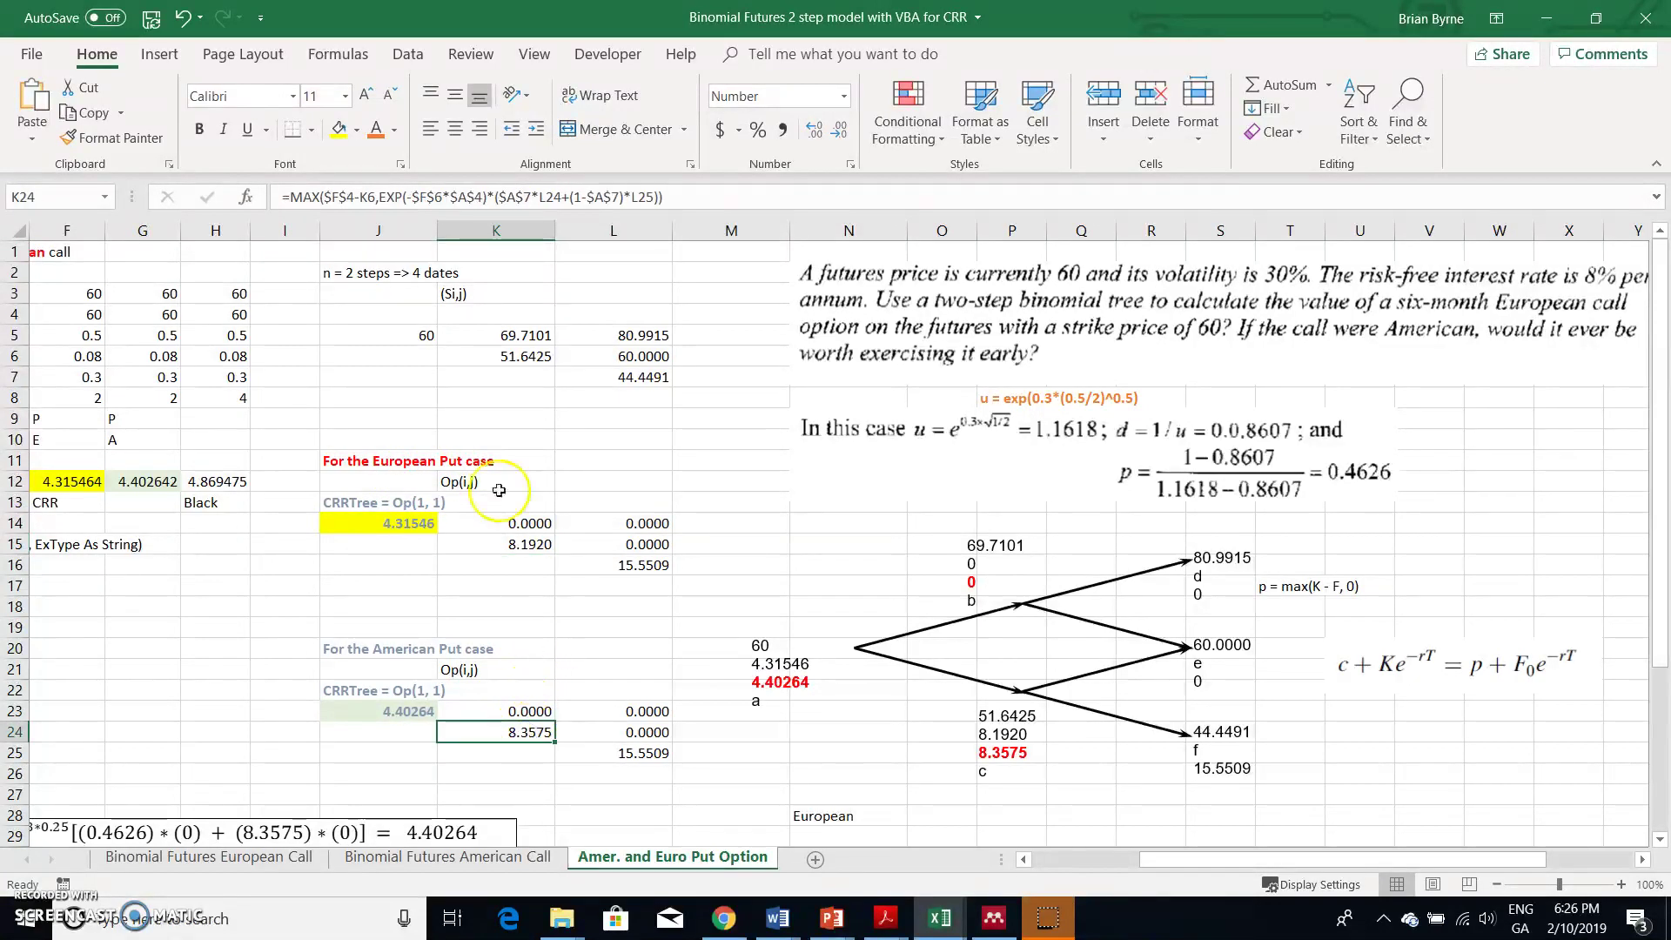
pyautogui.click(429, 200)
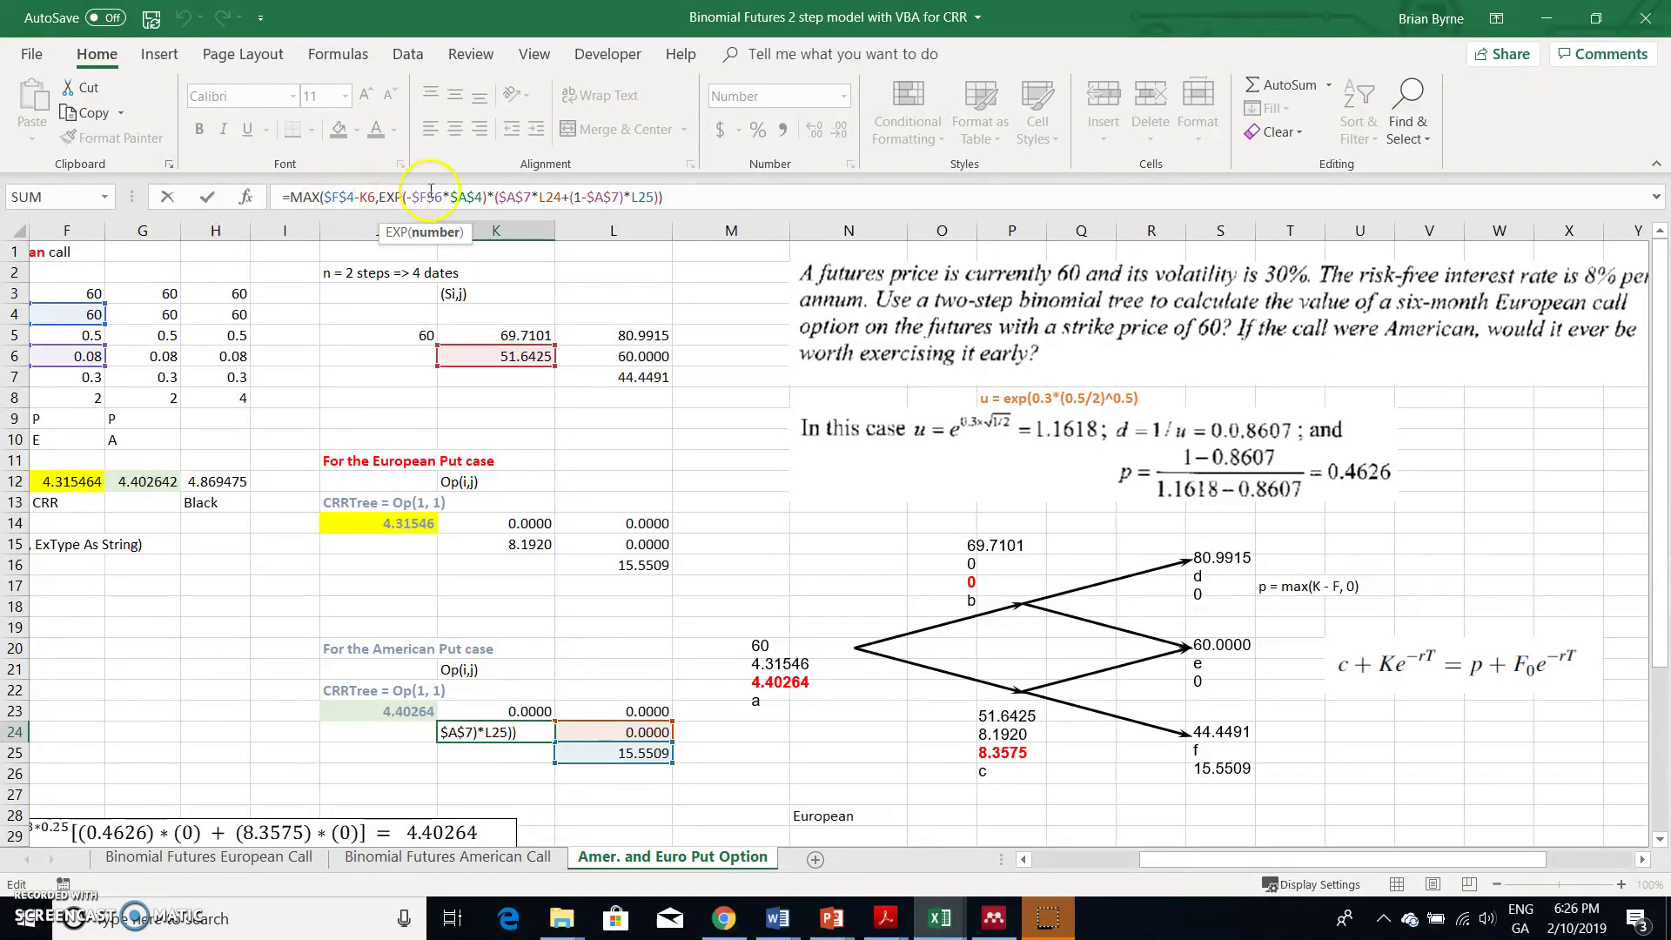
pyautogui.press('Return')
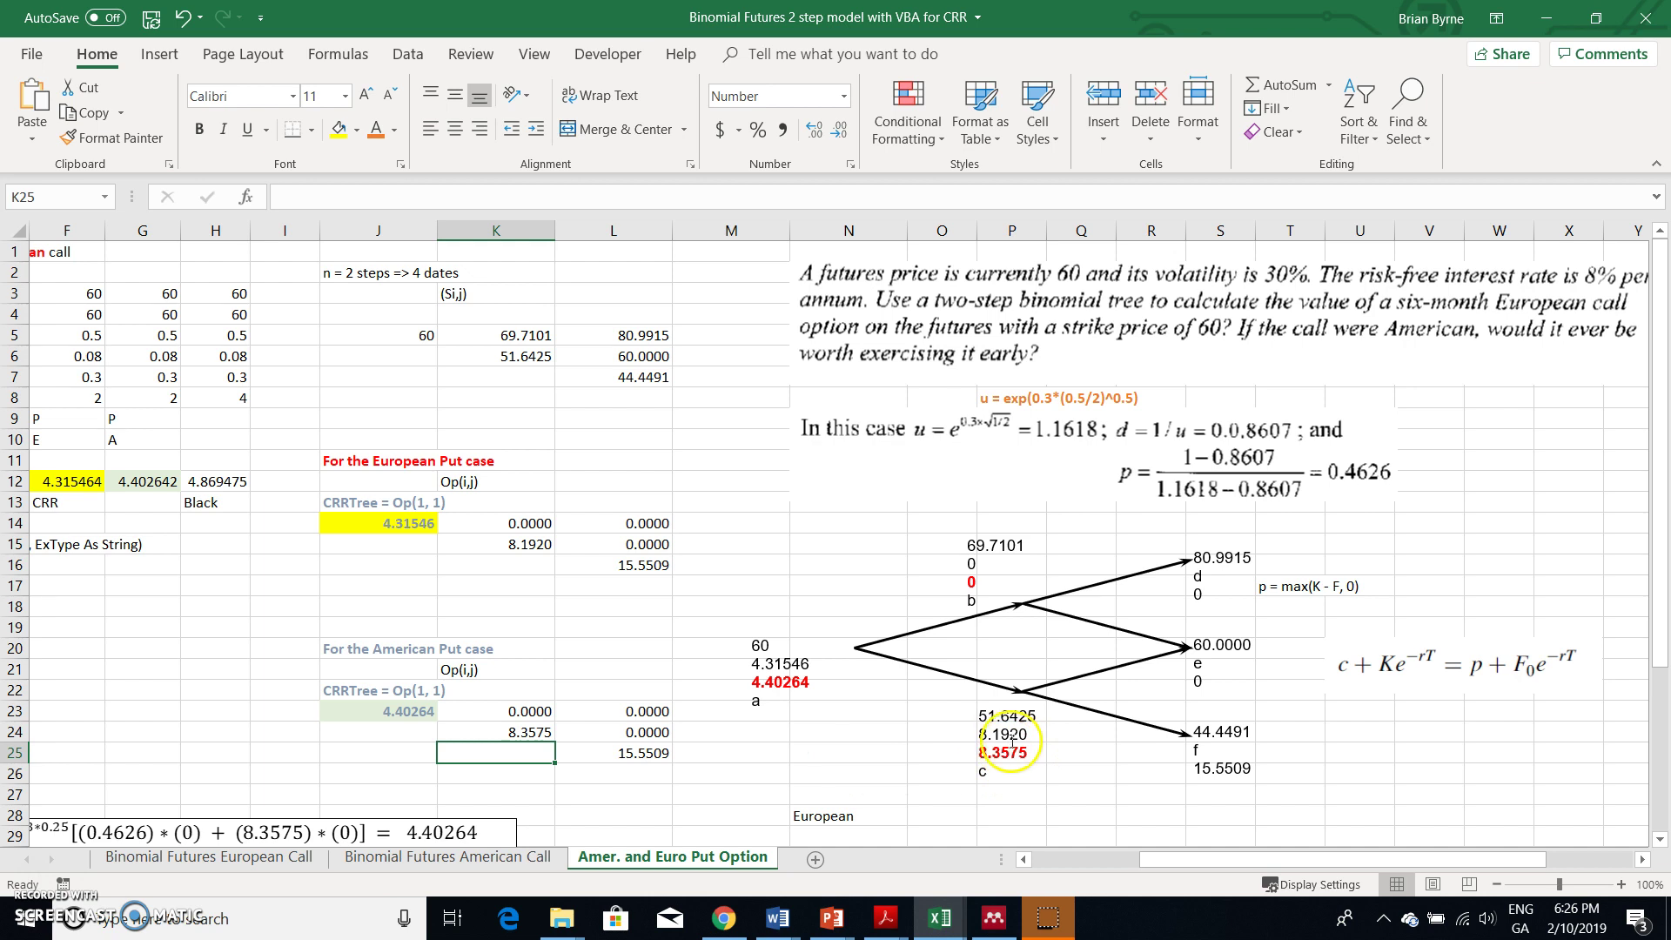
# Scroll around the put sheet to review both binomial trees
pyautogui.hscroll(-1, 747, 784)
pyautogui.hscroll(1, 747, 783)
pyautogui.scroll(-3, 746, 784)
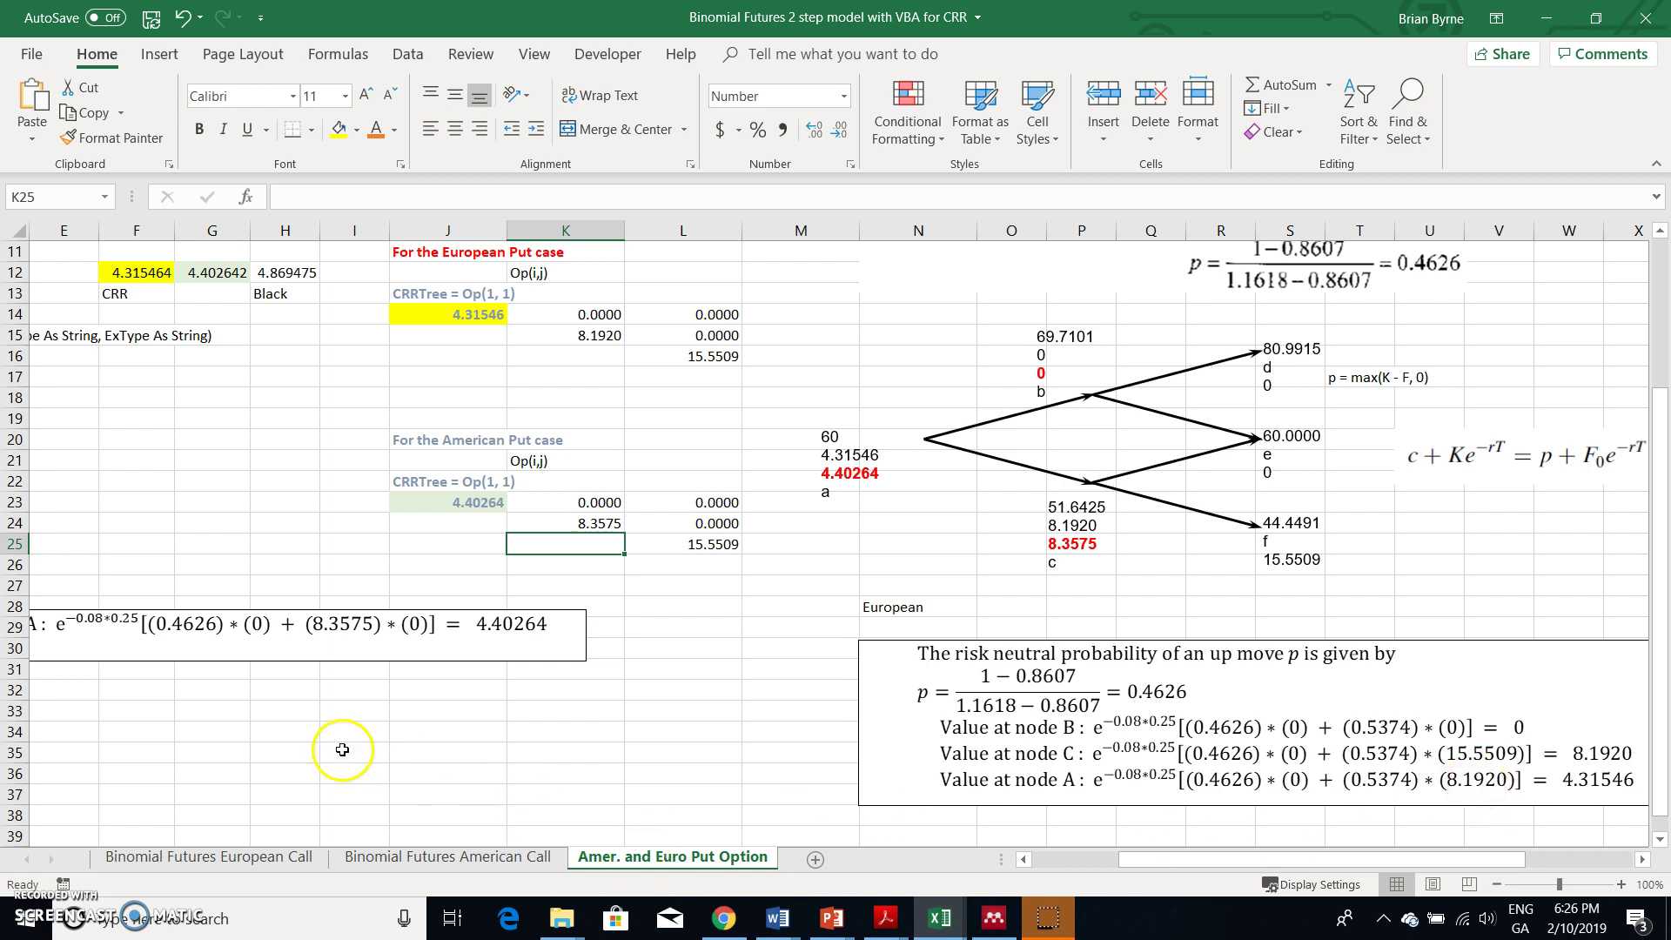
pyautogui.hscroll(-2, 327, 746)
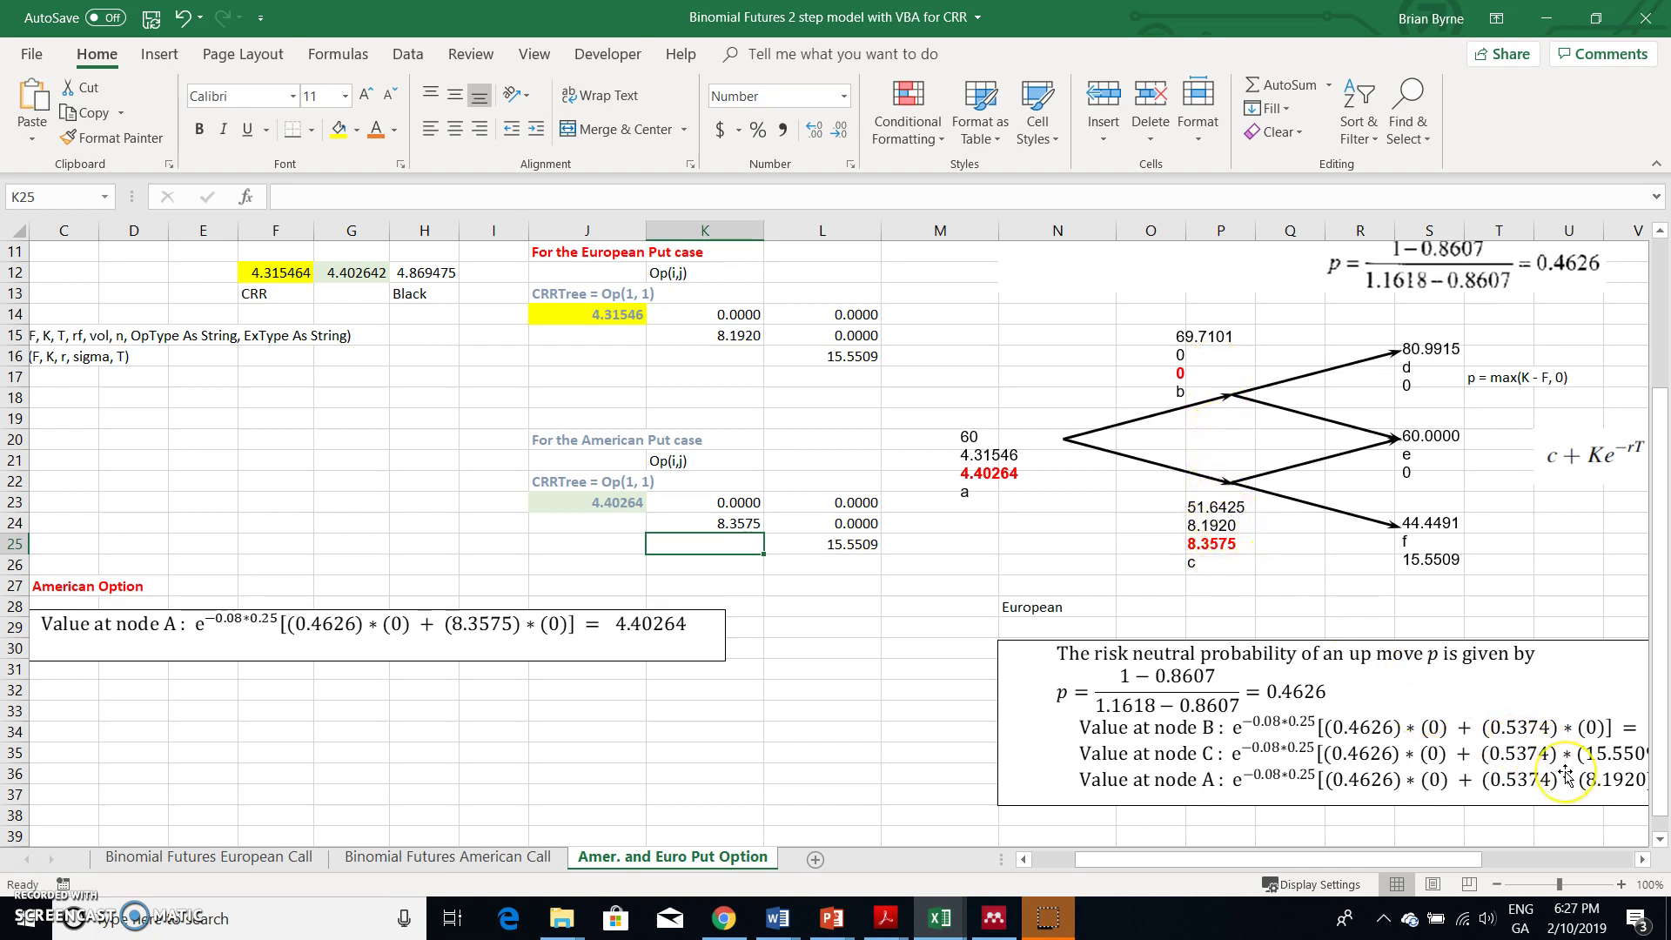
pyautogui.hscroll(2, 1567, 766)
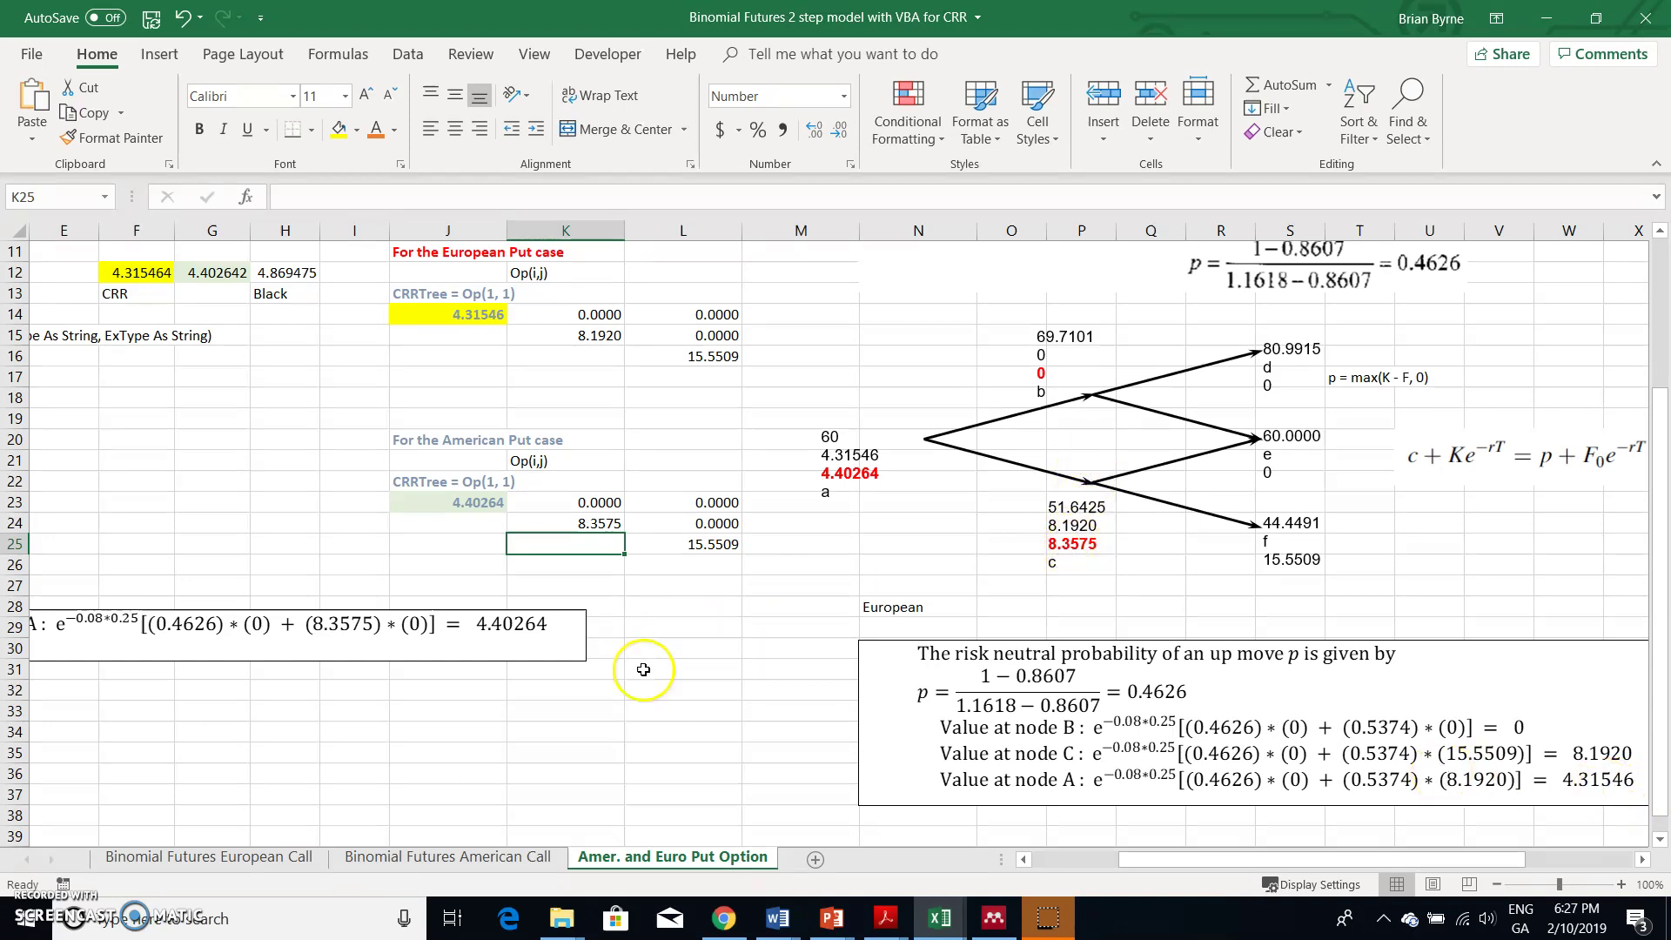
pyautogui.hscroll(-2, 598, 698)
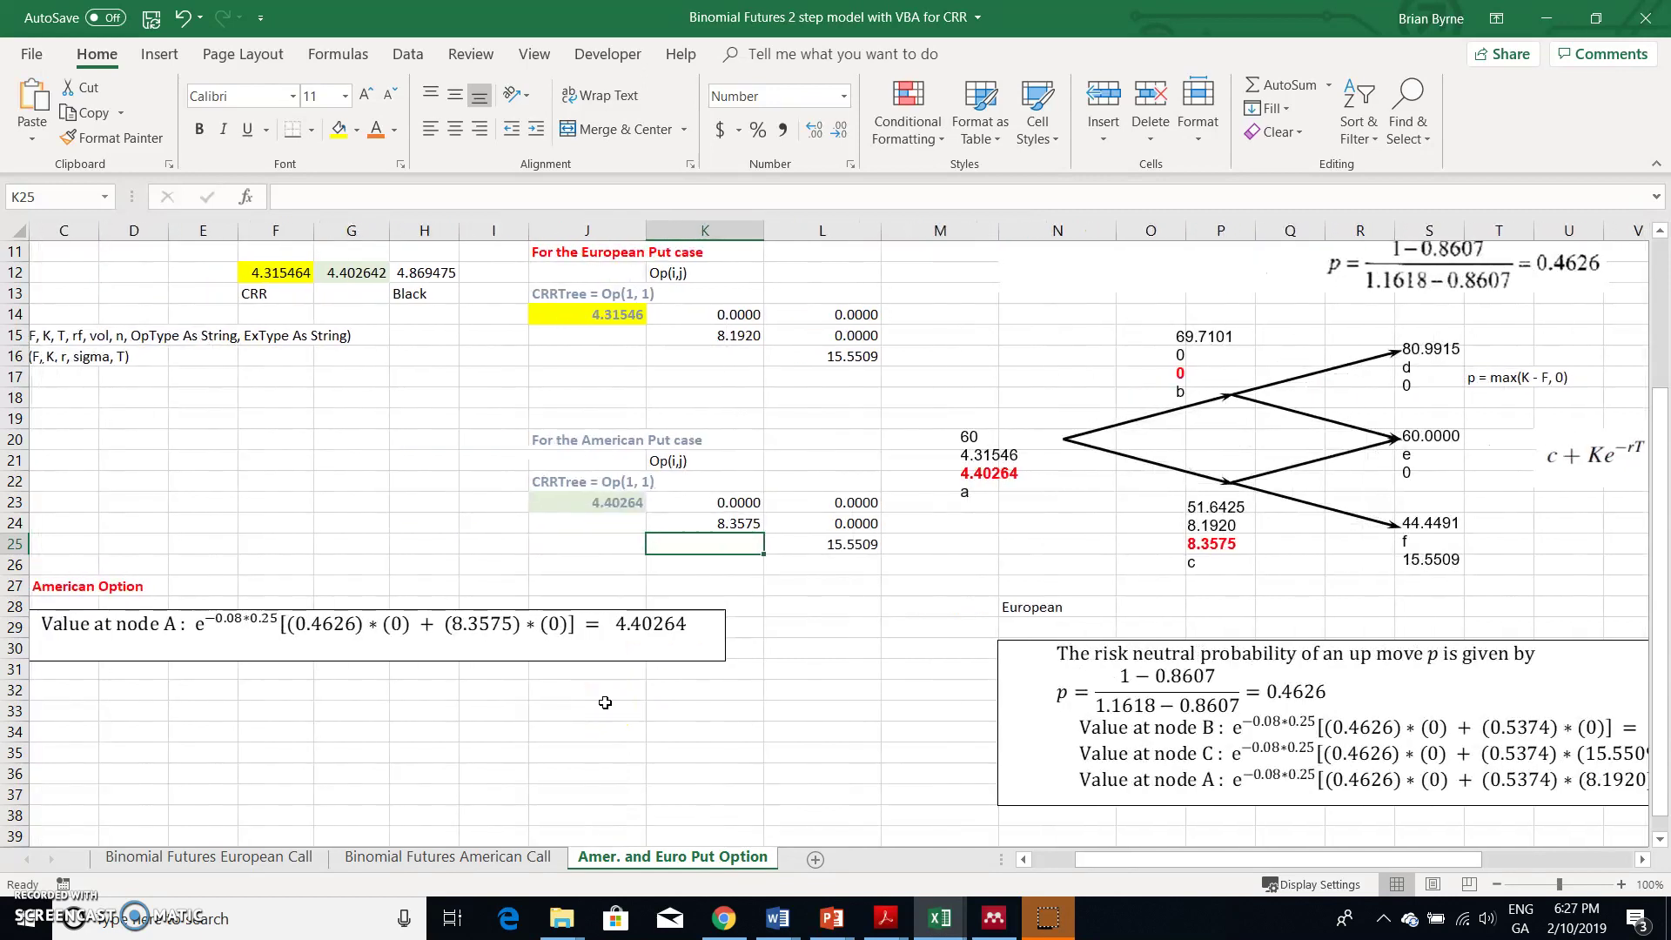
pyautogui.hscroll(-1, 605, 702)
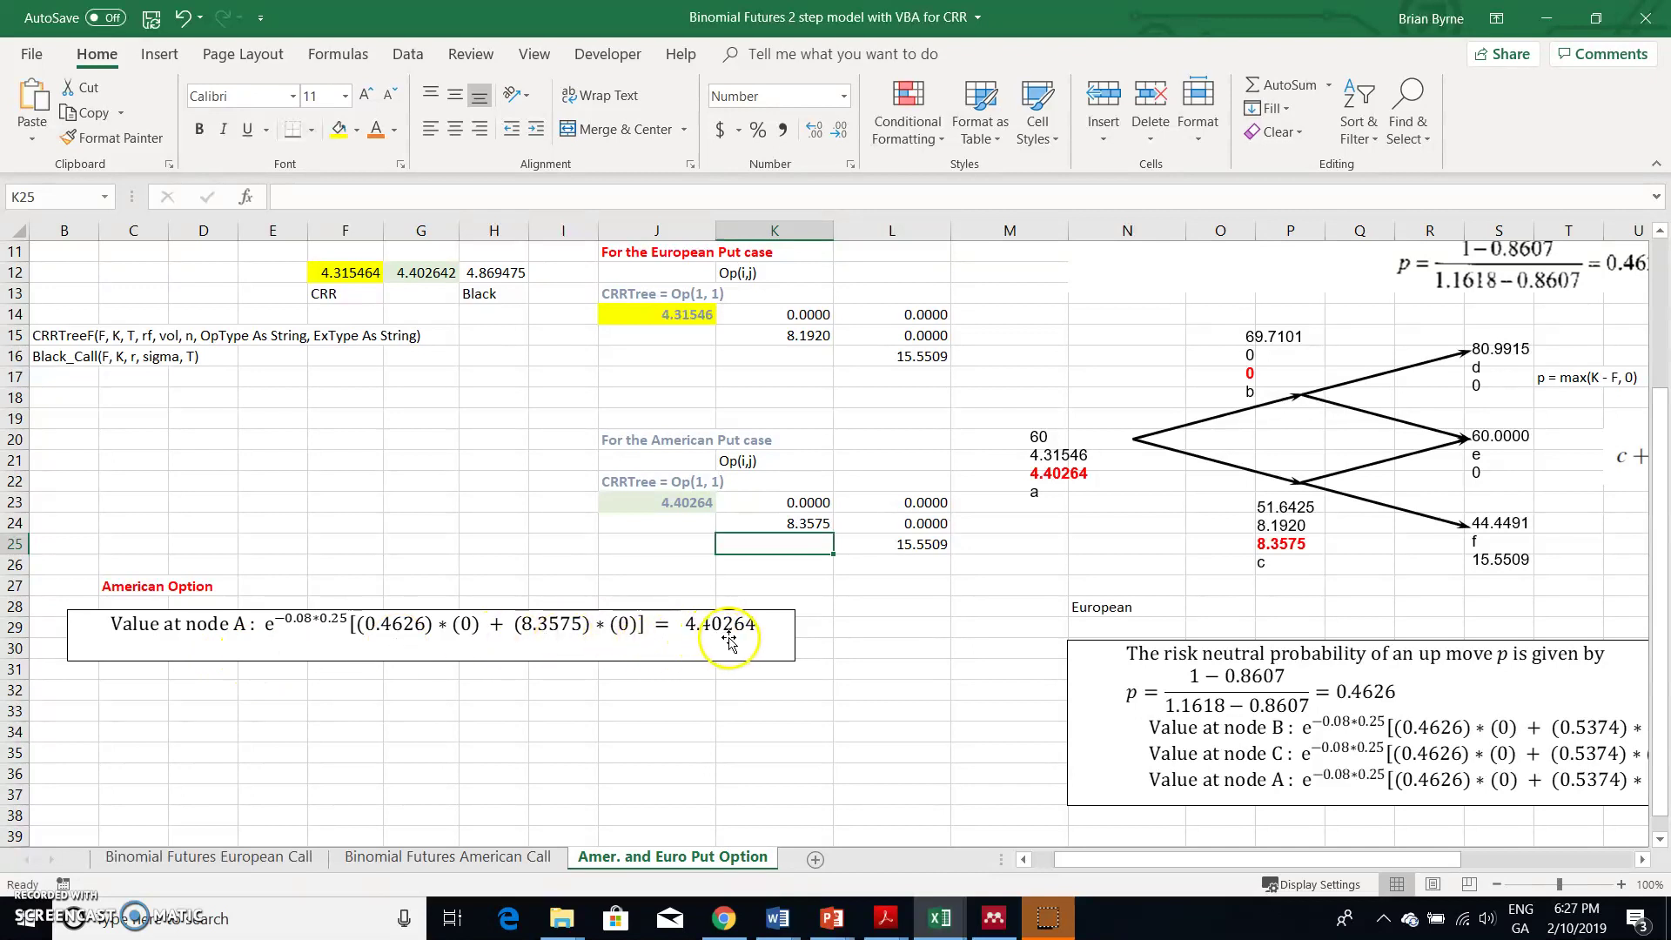
pyautogui.hscroll(3, 887, 647)
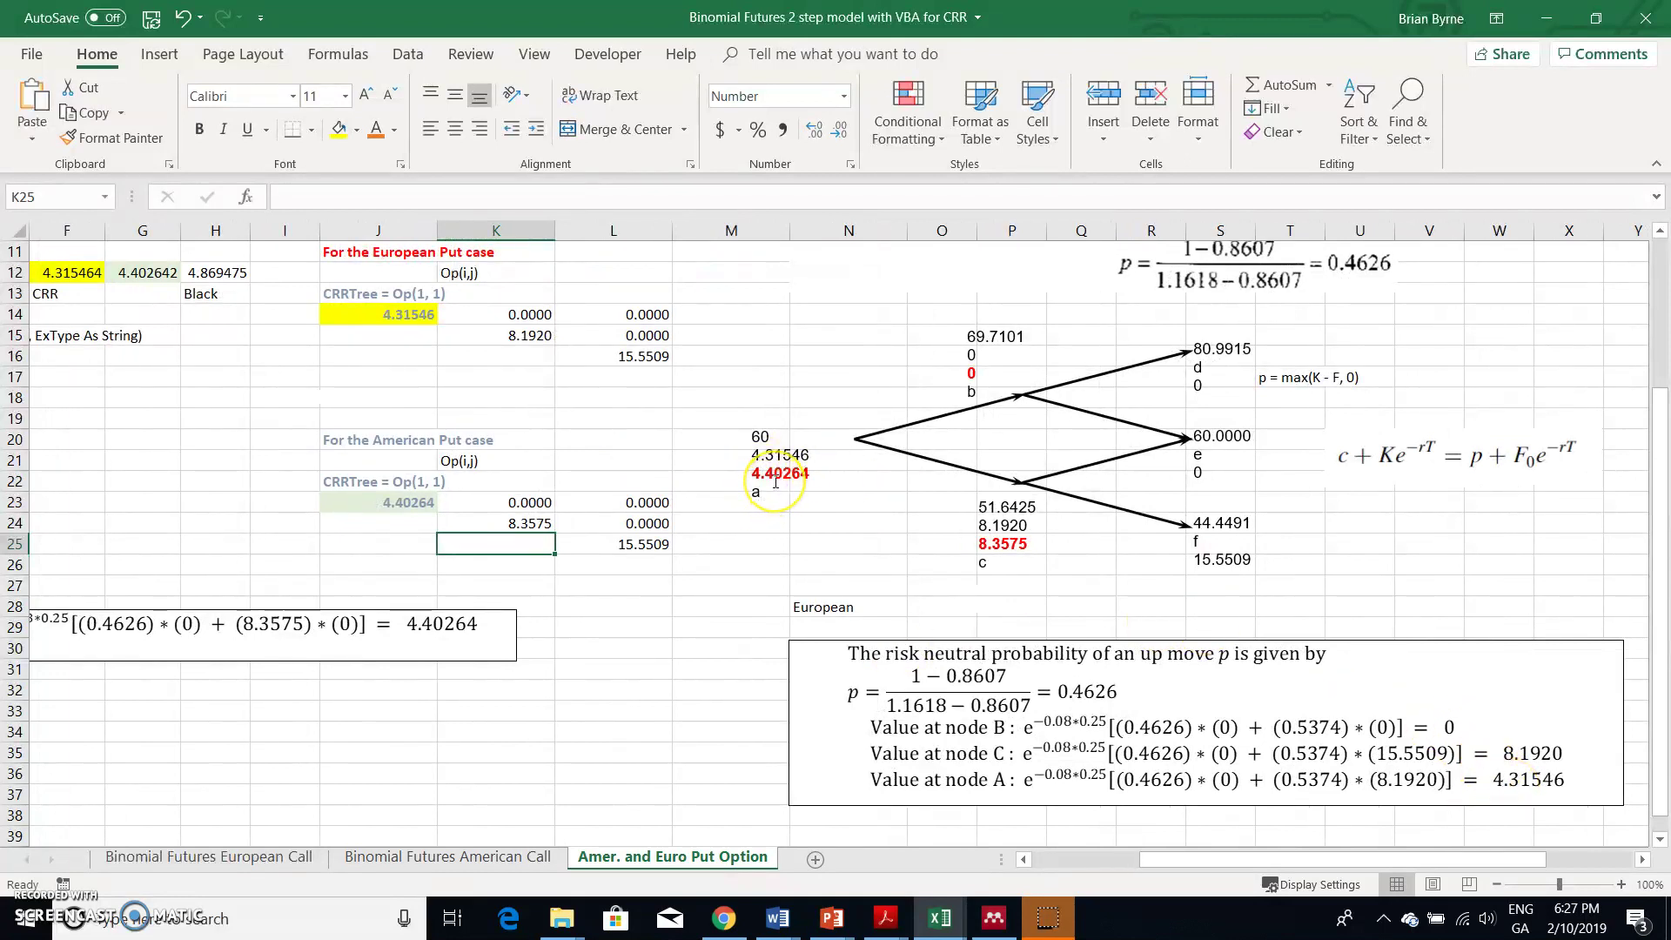
# On the Binomial Futures American Call sheet, inspect J23's root value of 4.40264
pyautogui.click(461, 857)
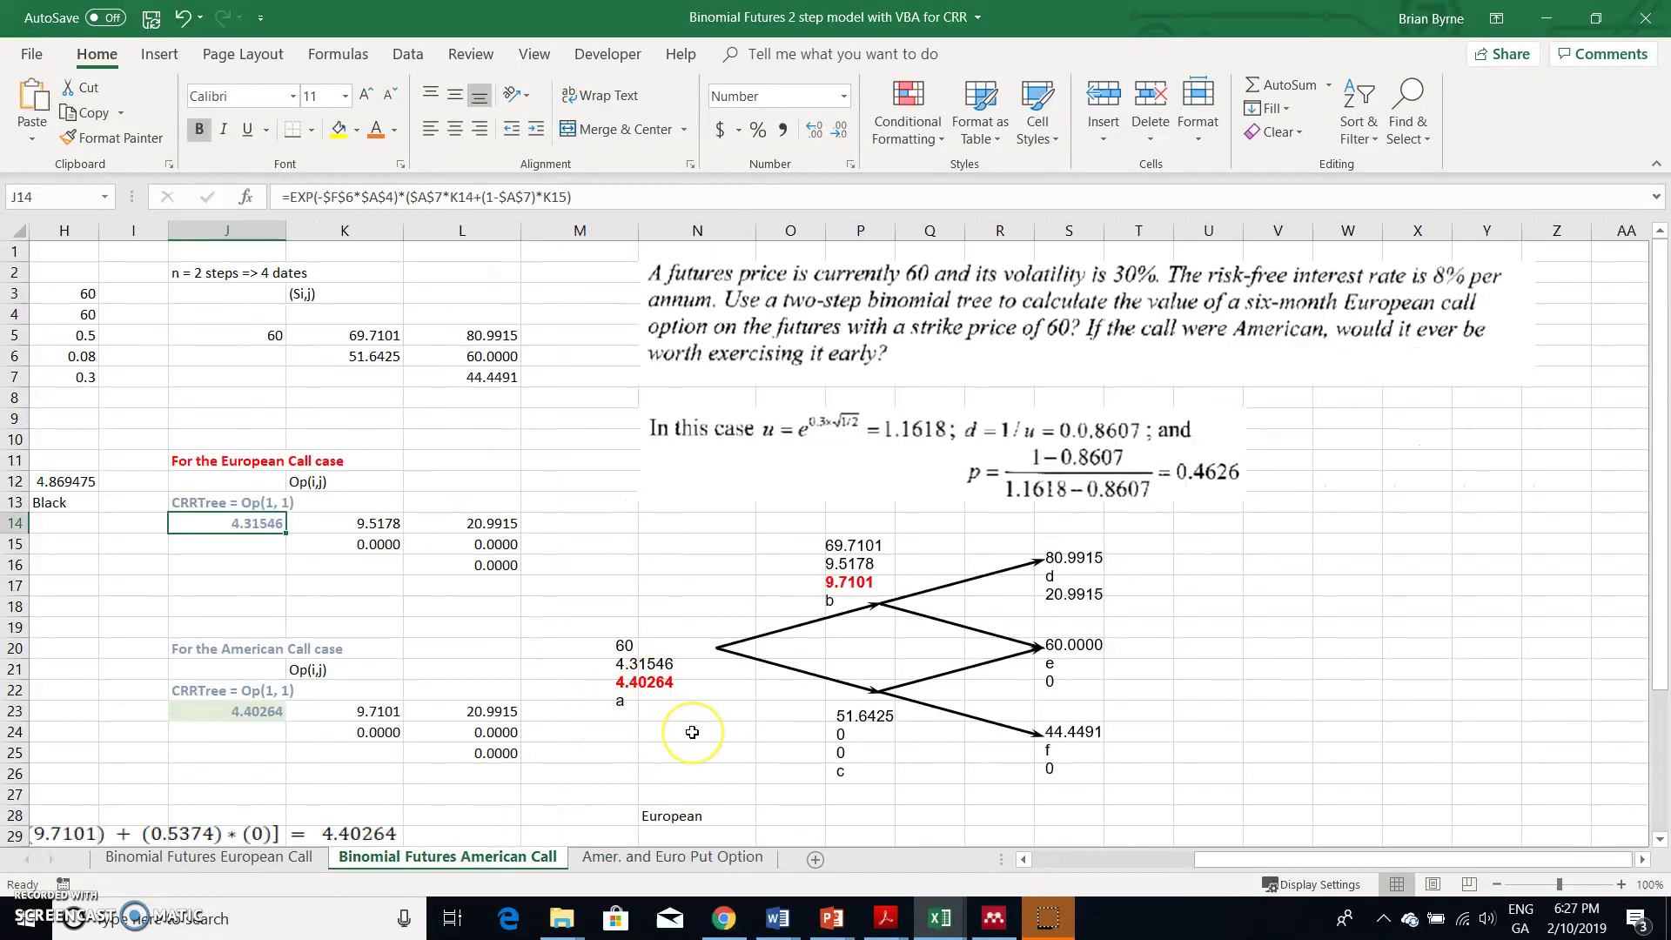
pyautogui.scroll(-5, 692, 732)
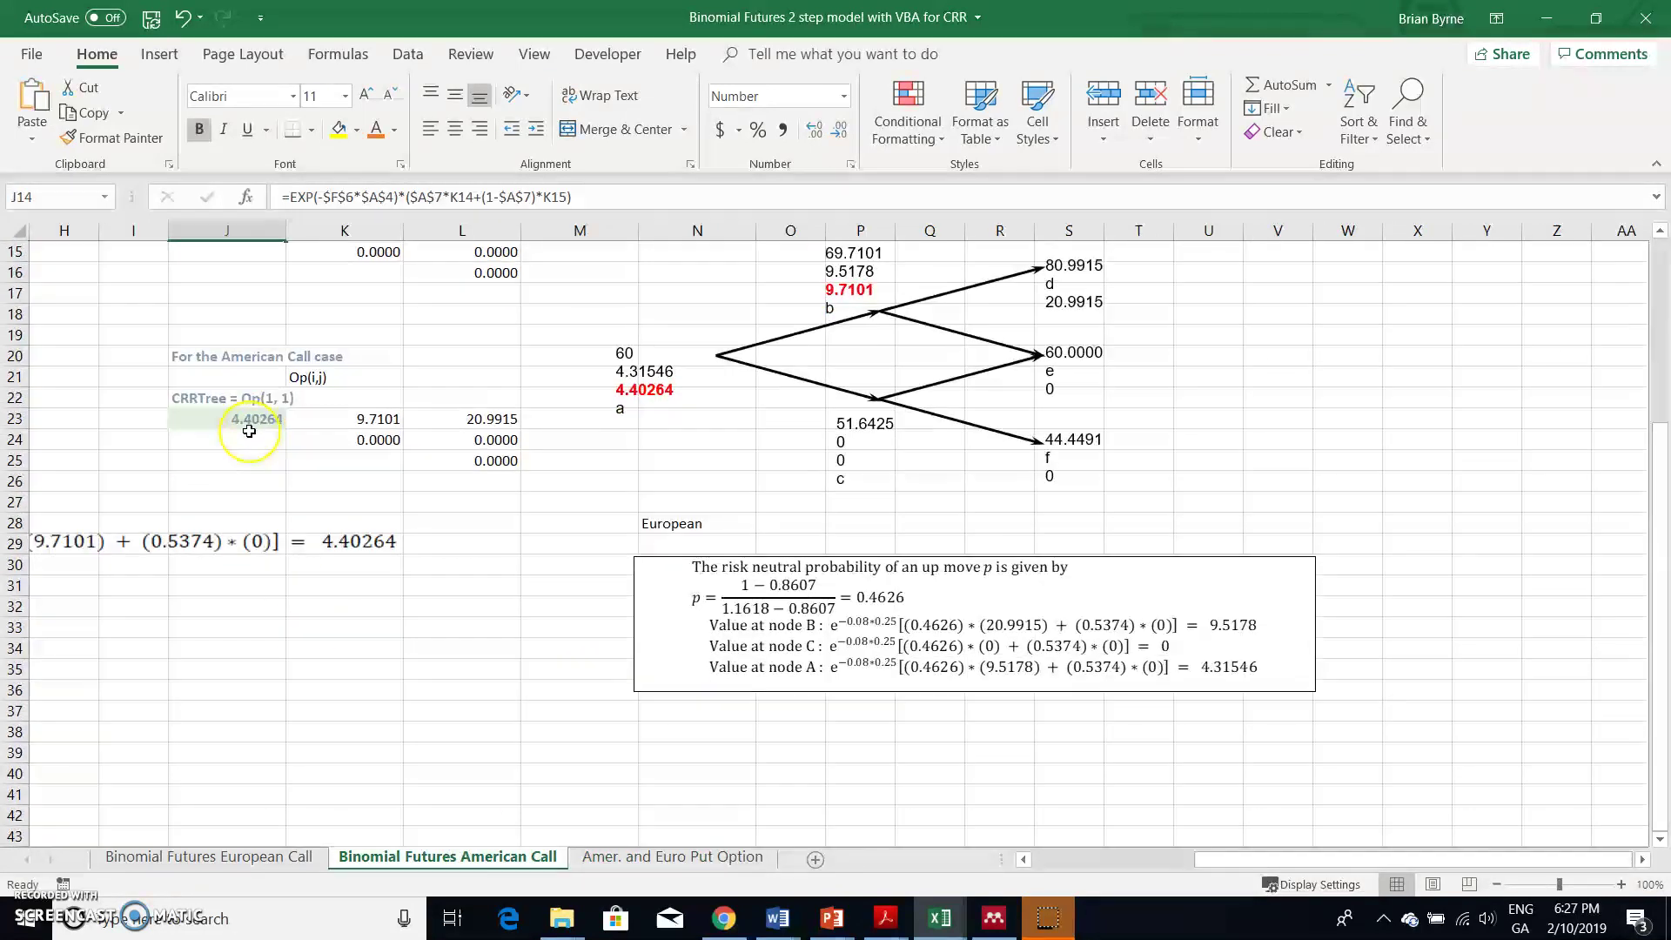
pyautogui.scroll(1, 249, 432)
pyautogui.scroll(3, 249, 431)
pyautogui.scroll(-4, 336, 504)
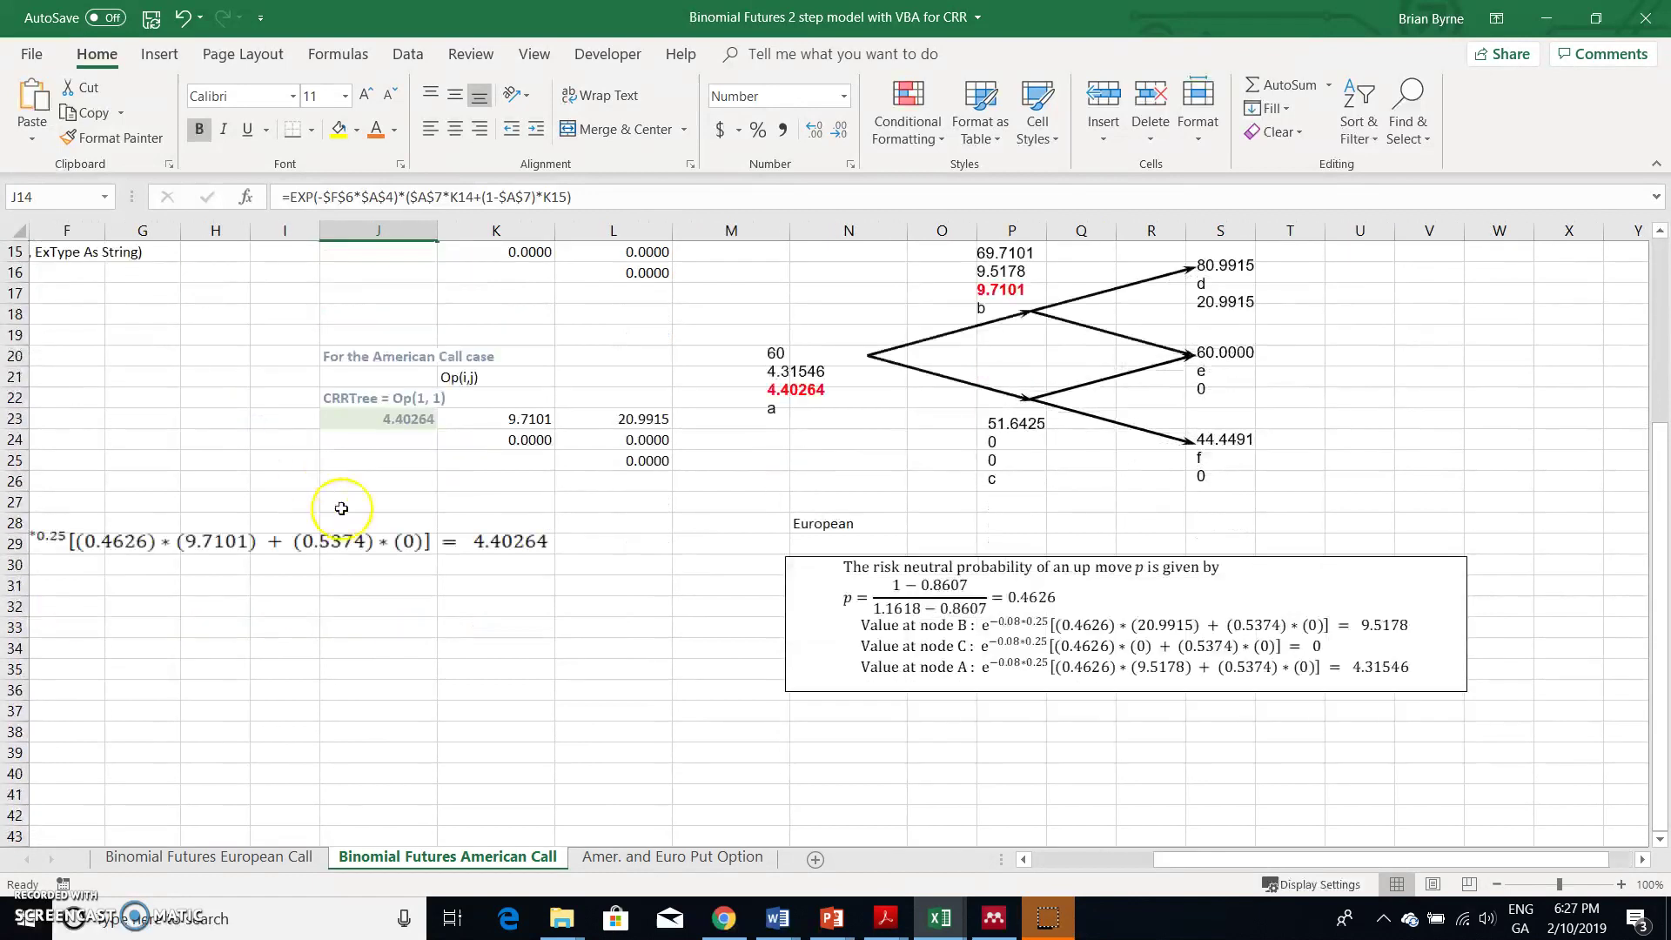
pyautogui.click(394, 428)
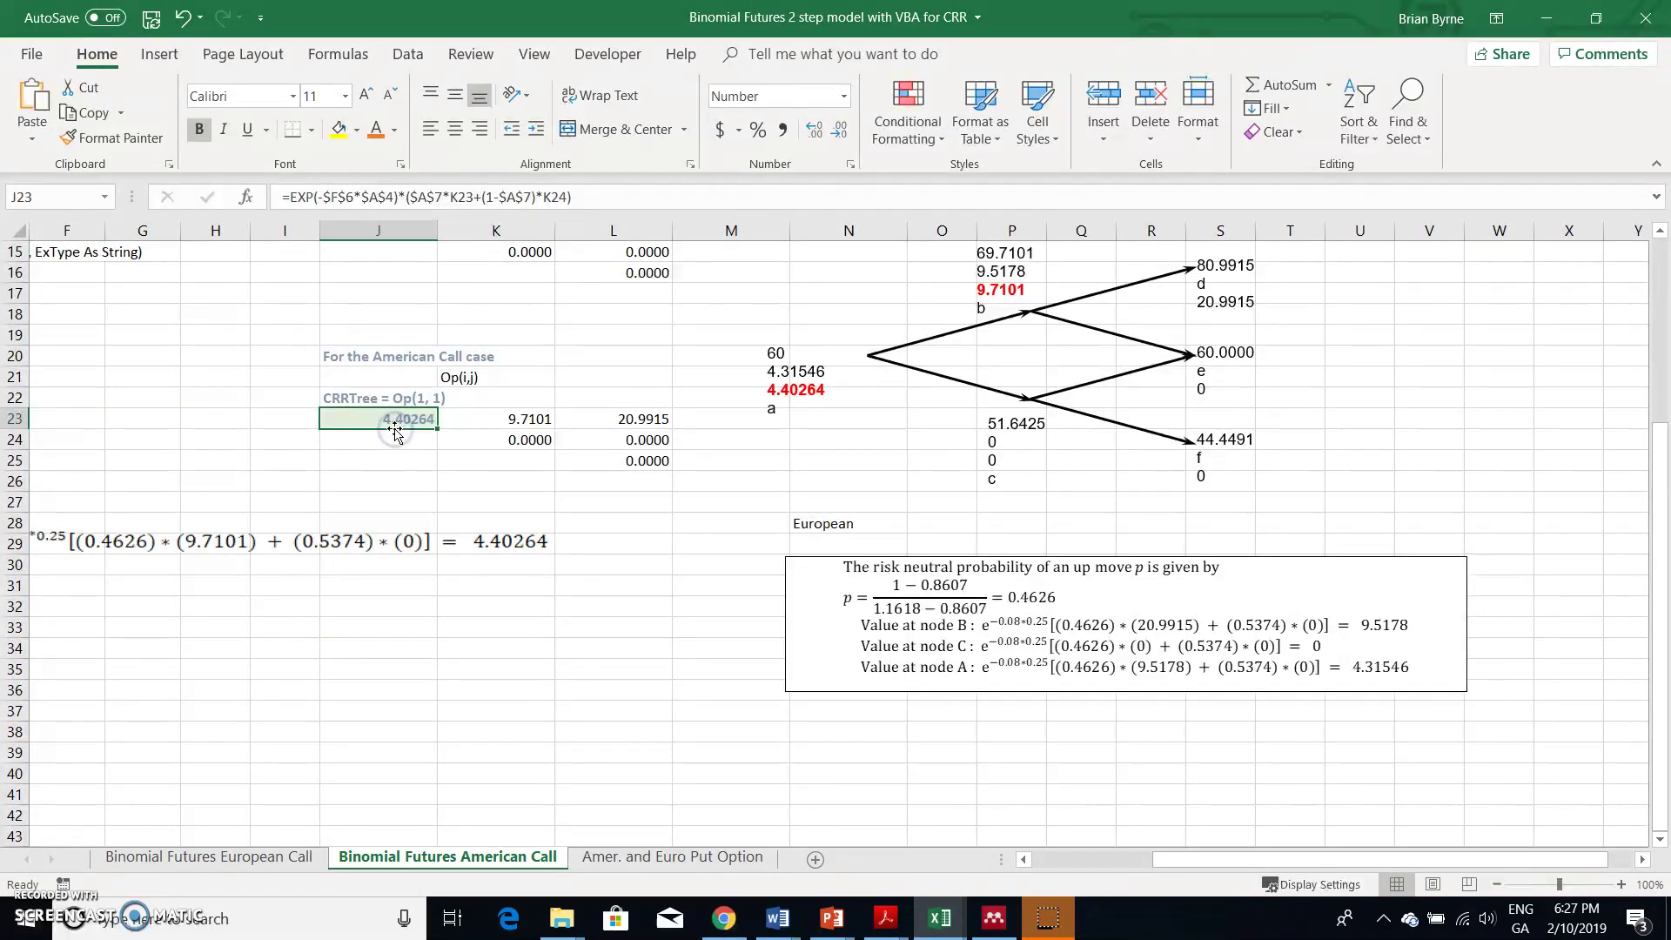